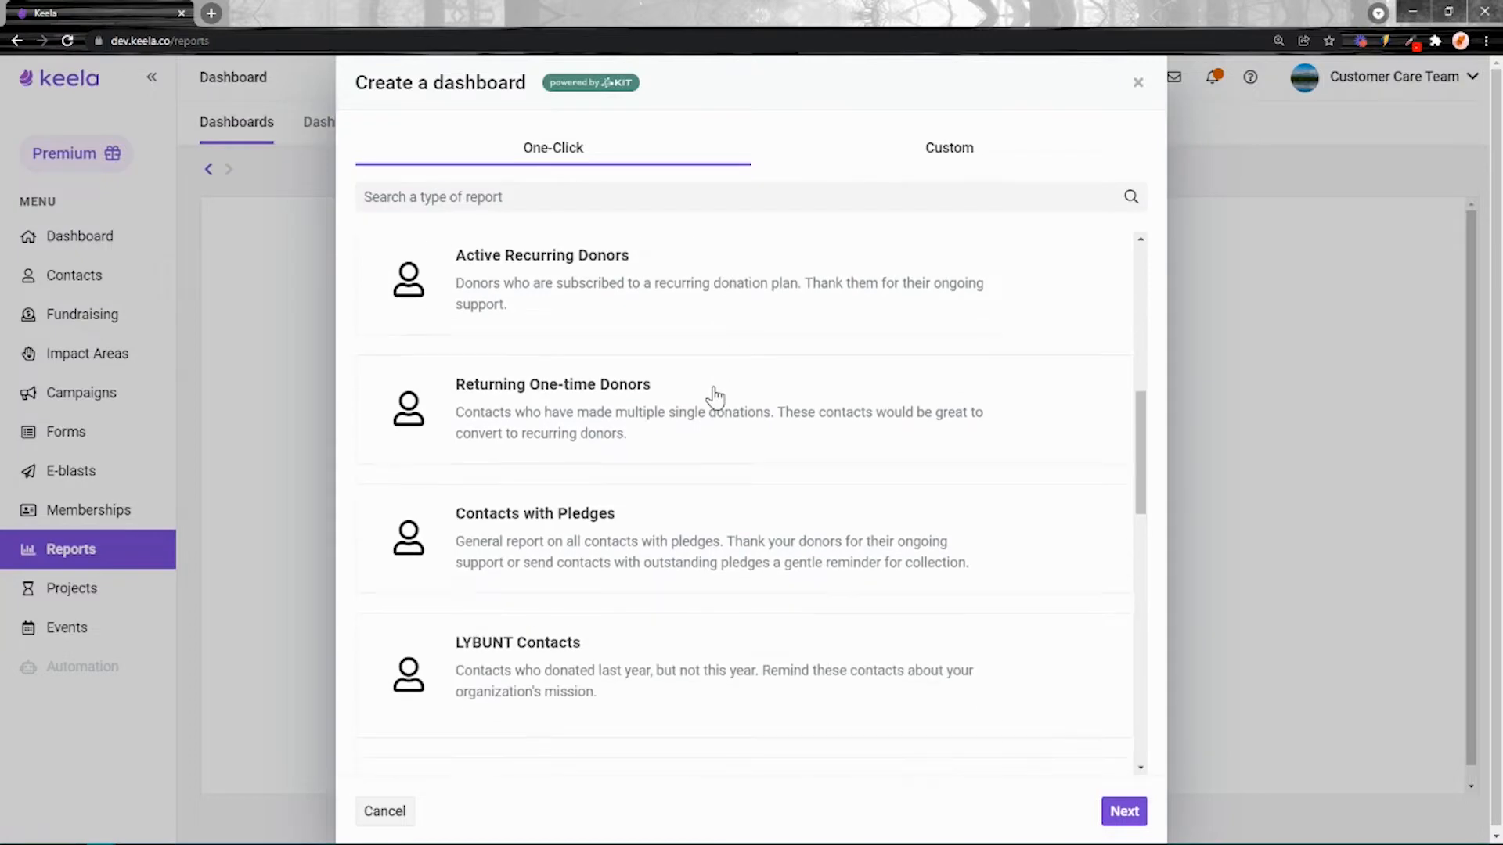
# Review the one-click and custom report types offered for a new dashboard
pyautogui.scroll(10, 715, 398)
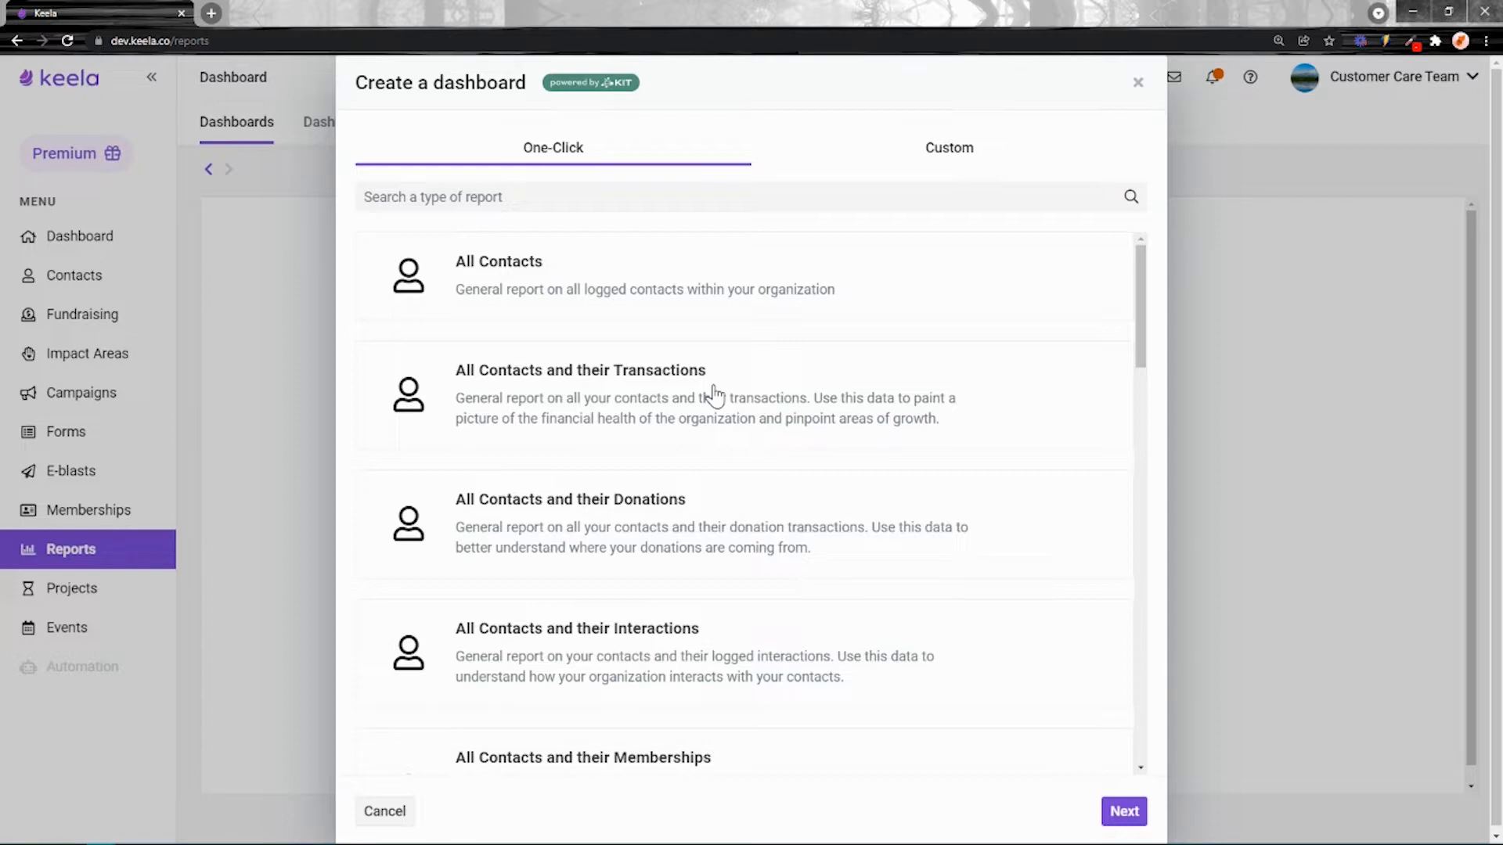
pyautogui.scroll(-3, 702, 392)
pyautogui.scroll(3, 704, 400)
pyautogui.click(975, 157)
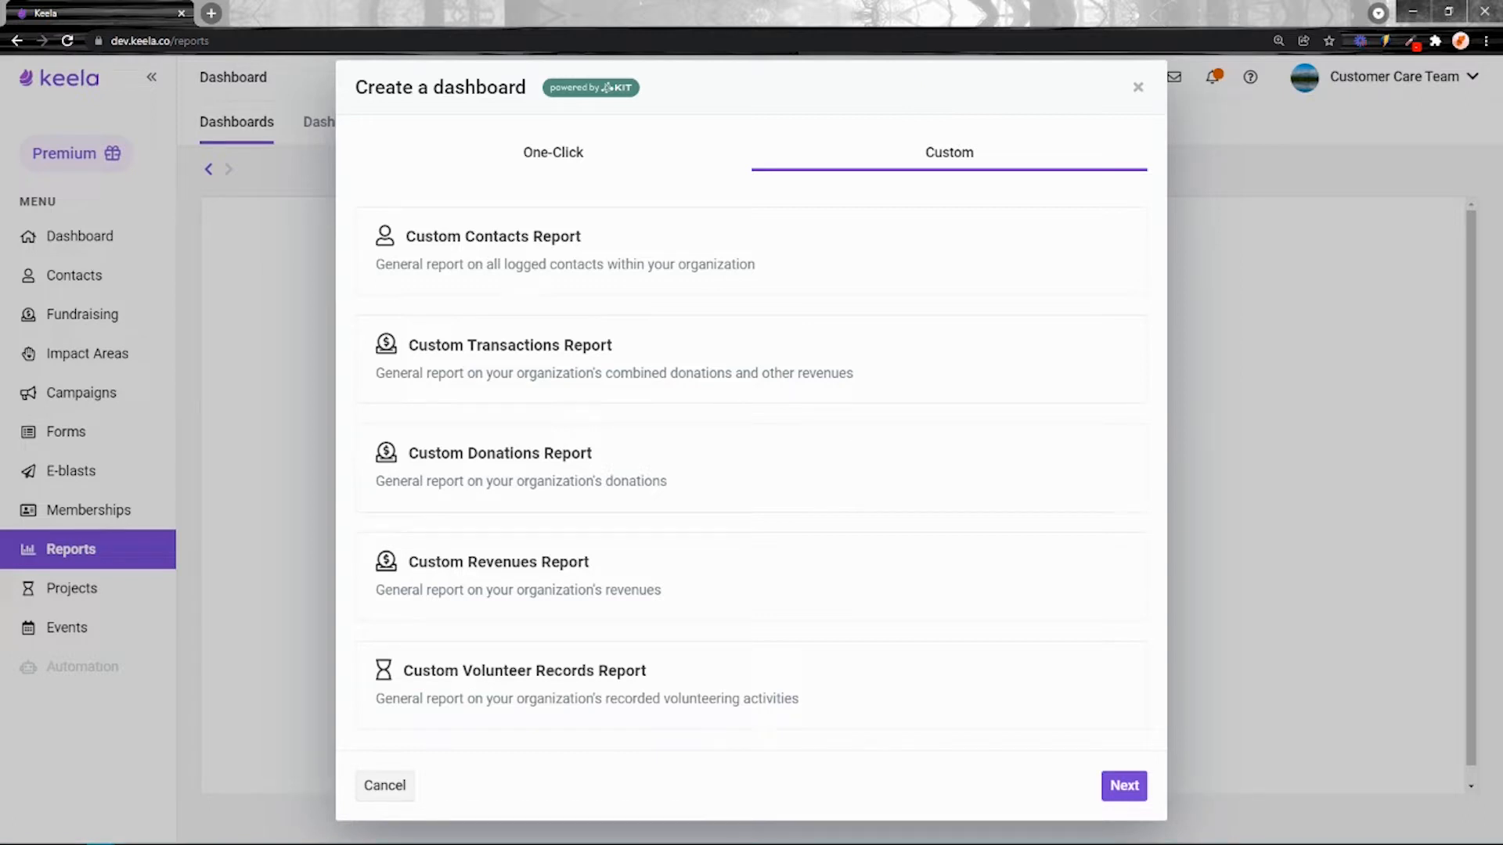
pyautogui.click(539, 155)
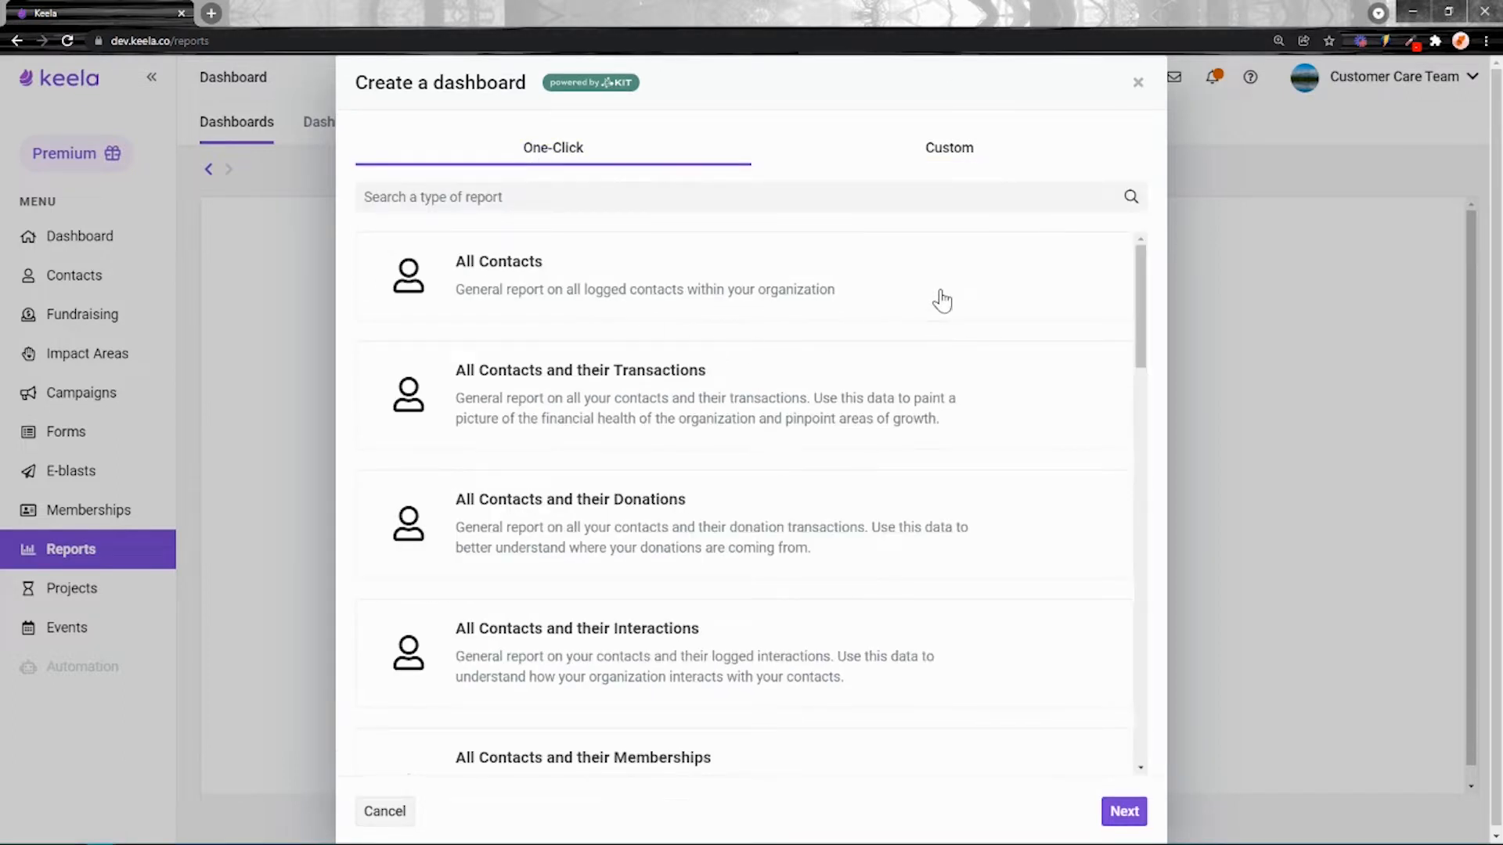
pyautogui.scroll(-5, 771, 423)
pyautogui.scroll(-1, 778, 416)
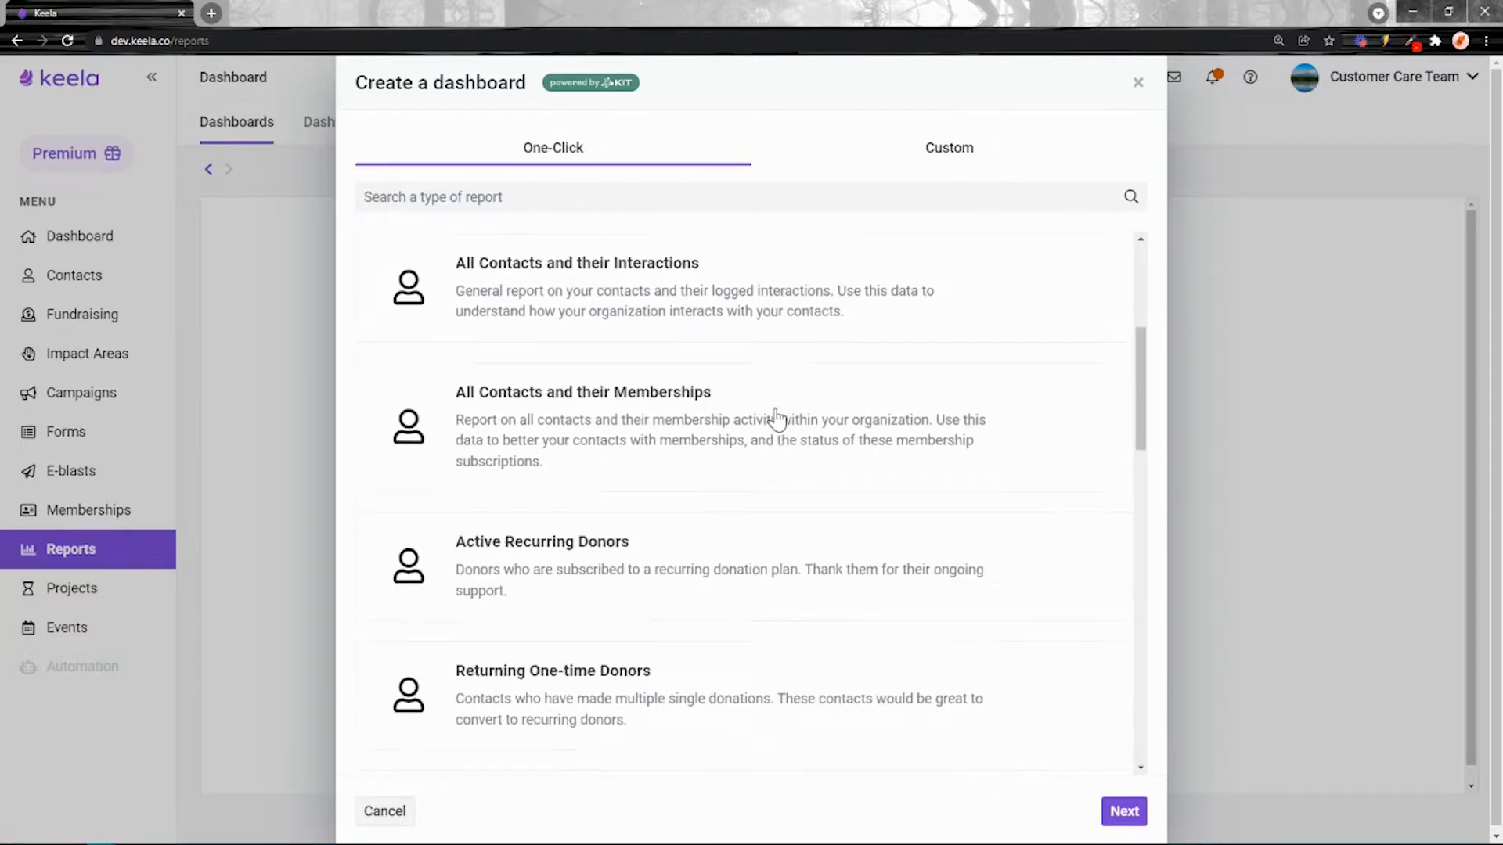
pyautogui.scroll(6, 777, 417)
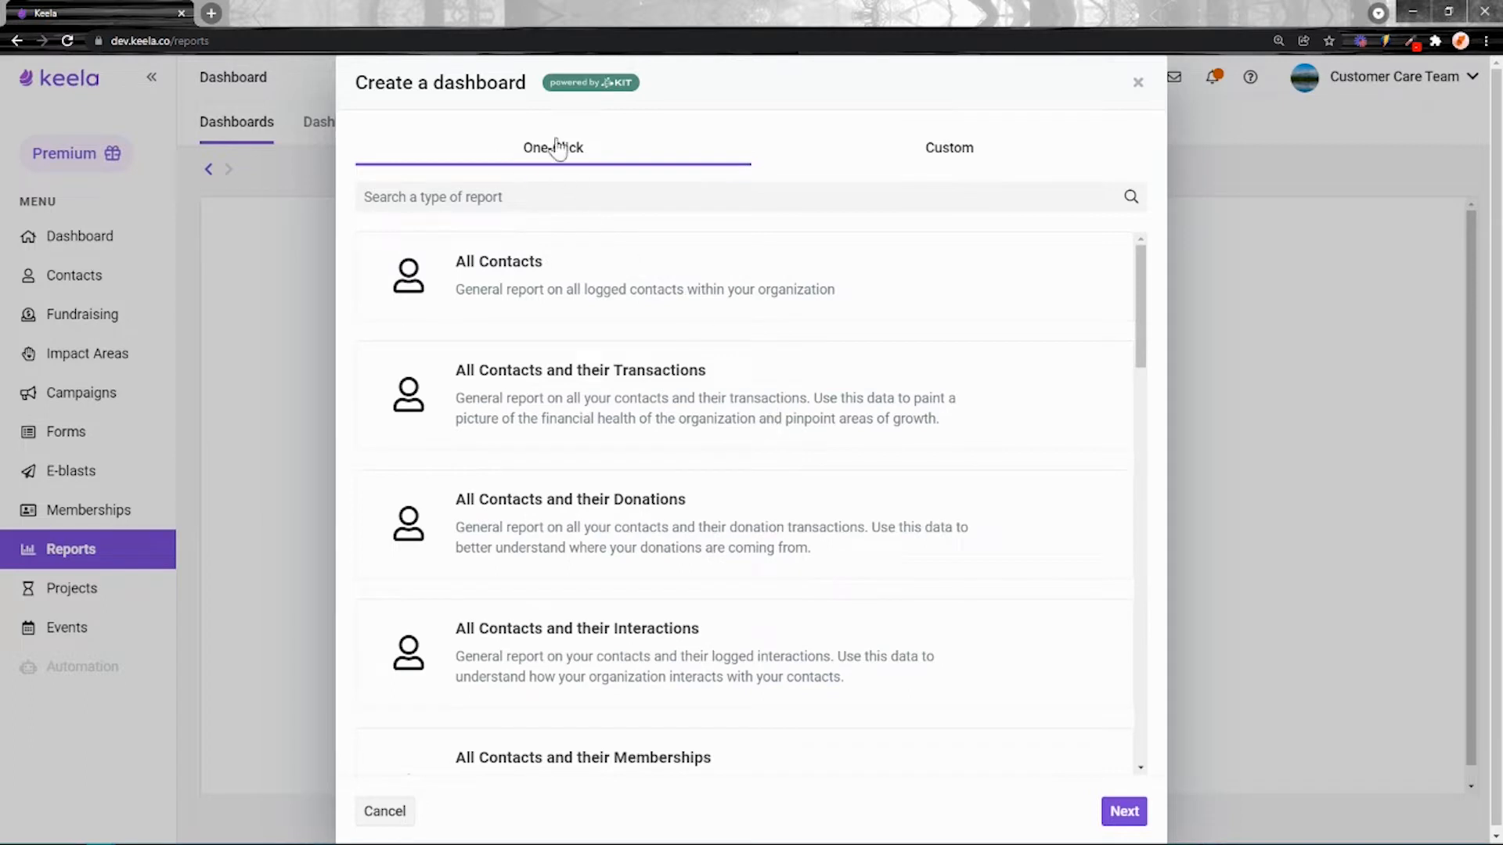
# Create a dashboard from the one-click All Contacts report
pyautogui.click(669, 285)
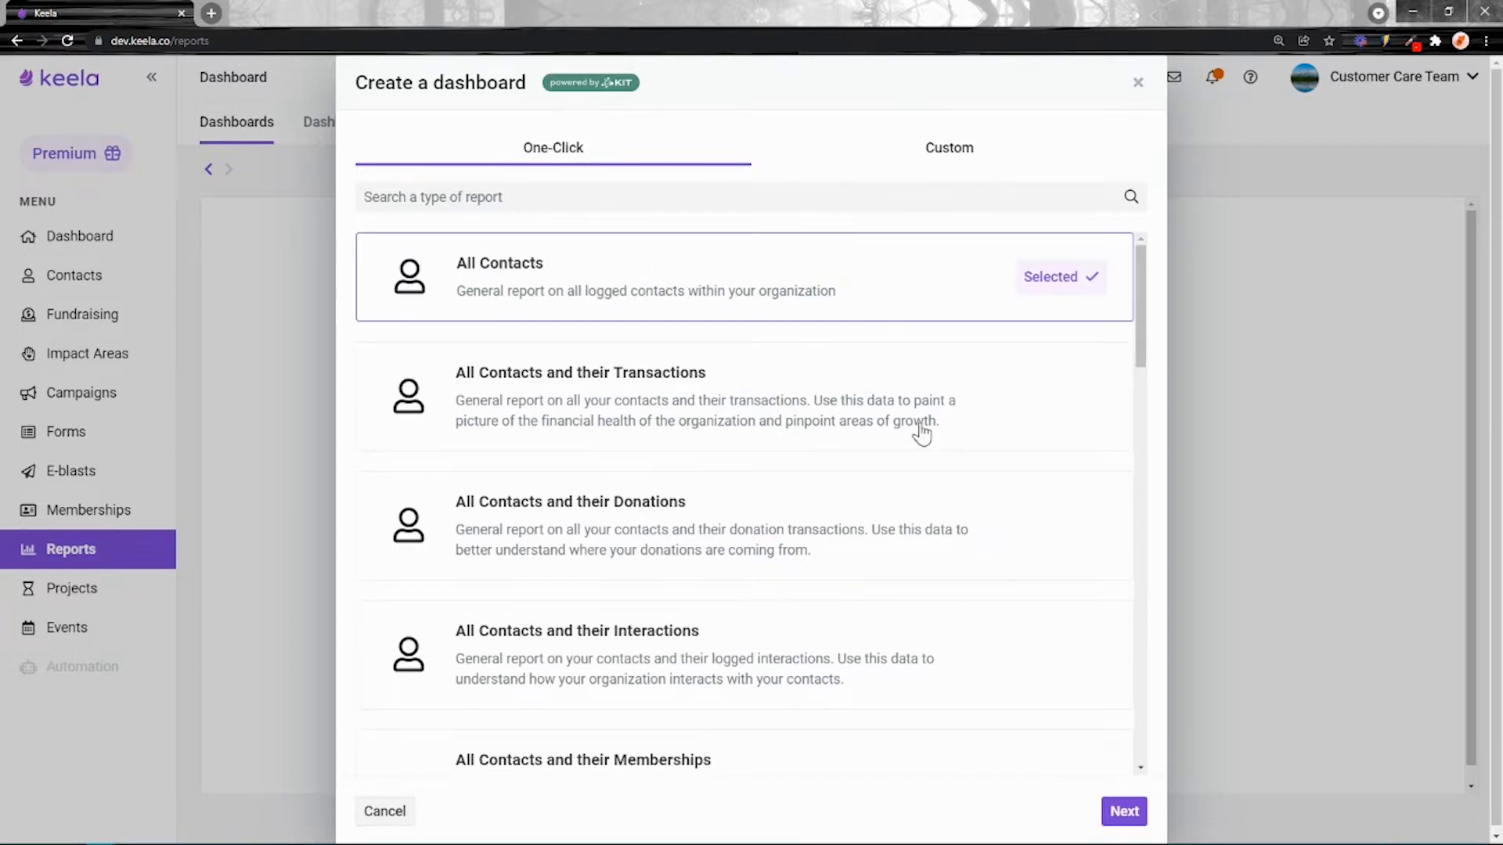
pyautogui.click(1125, 811)
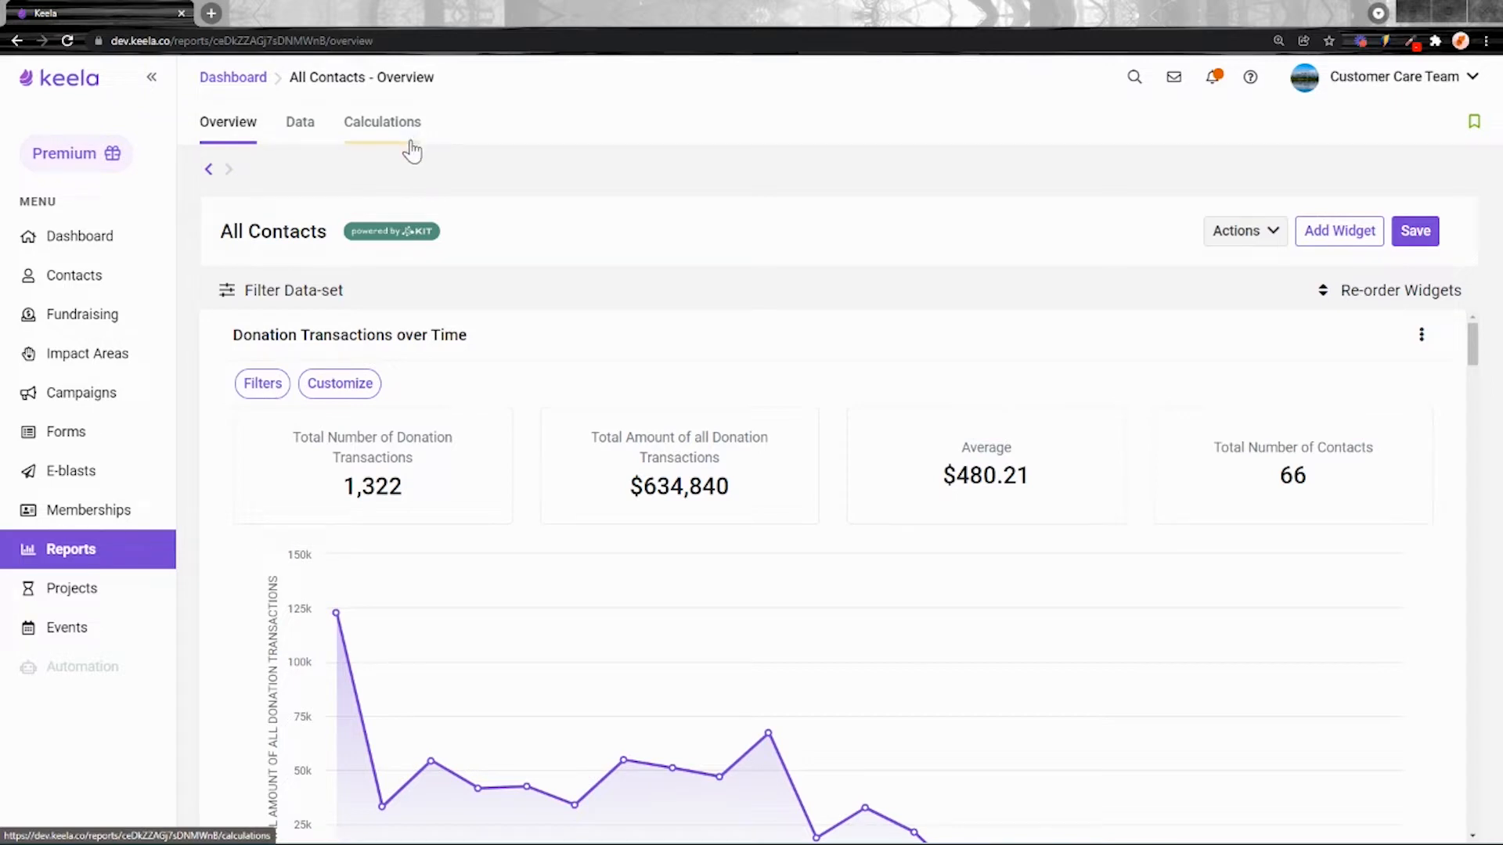
# Skim the All Contacts dashboard to see which widgets it includes, from Donation Transactions over Time through Contact Regions and beyond
pyautogui.moveTo(323, 233); pyautogui.dragTo(225, 233)
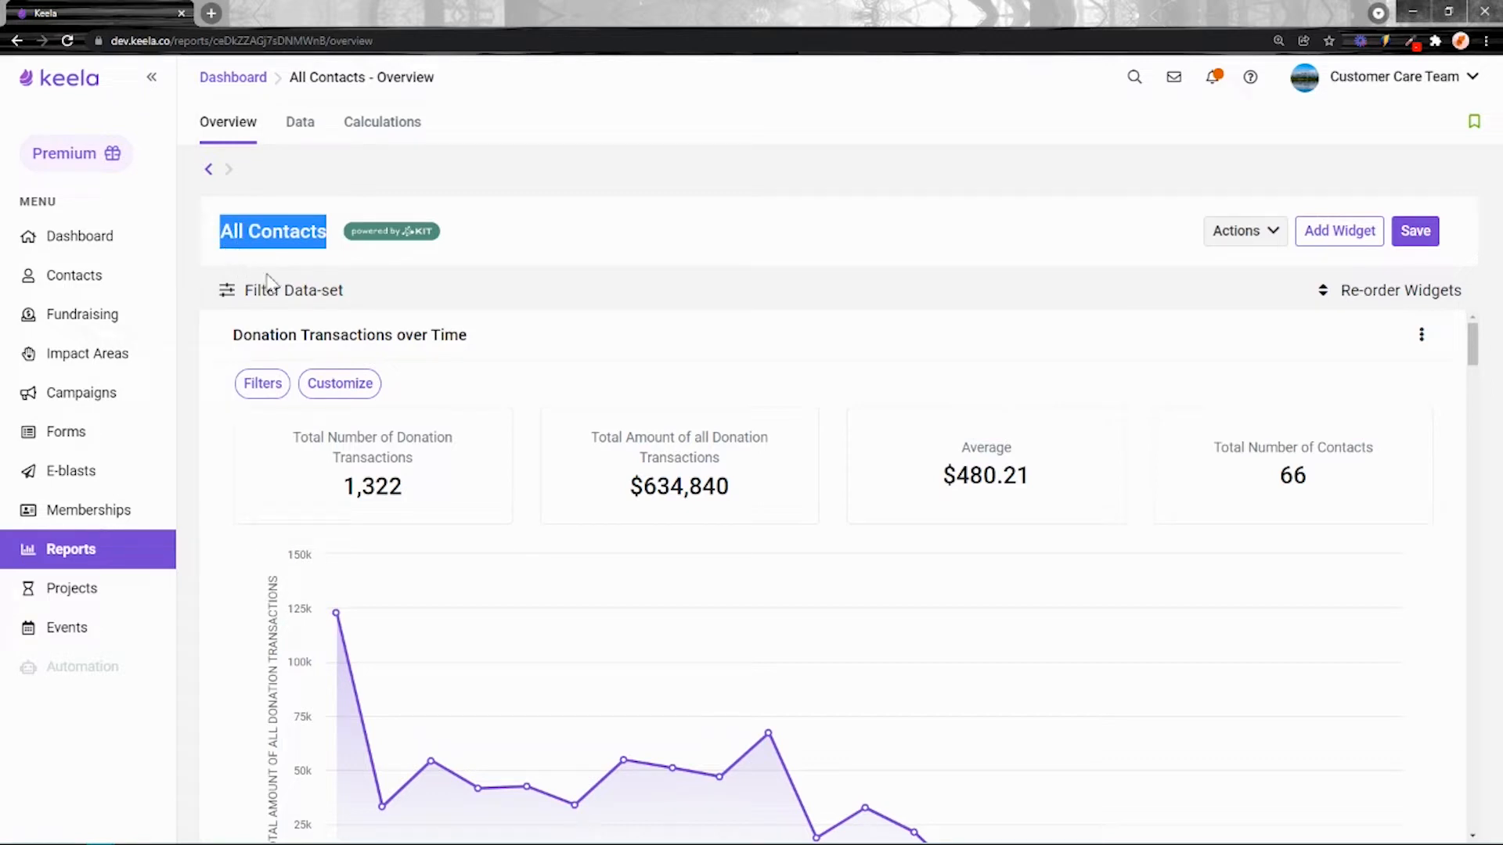
pyautogui.moveTo(479, 339); pyautogui.dragTo(221, 337)
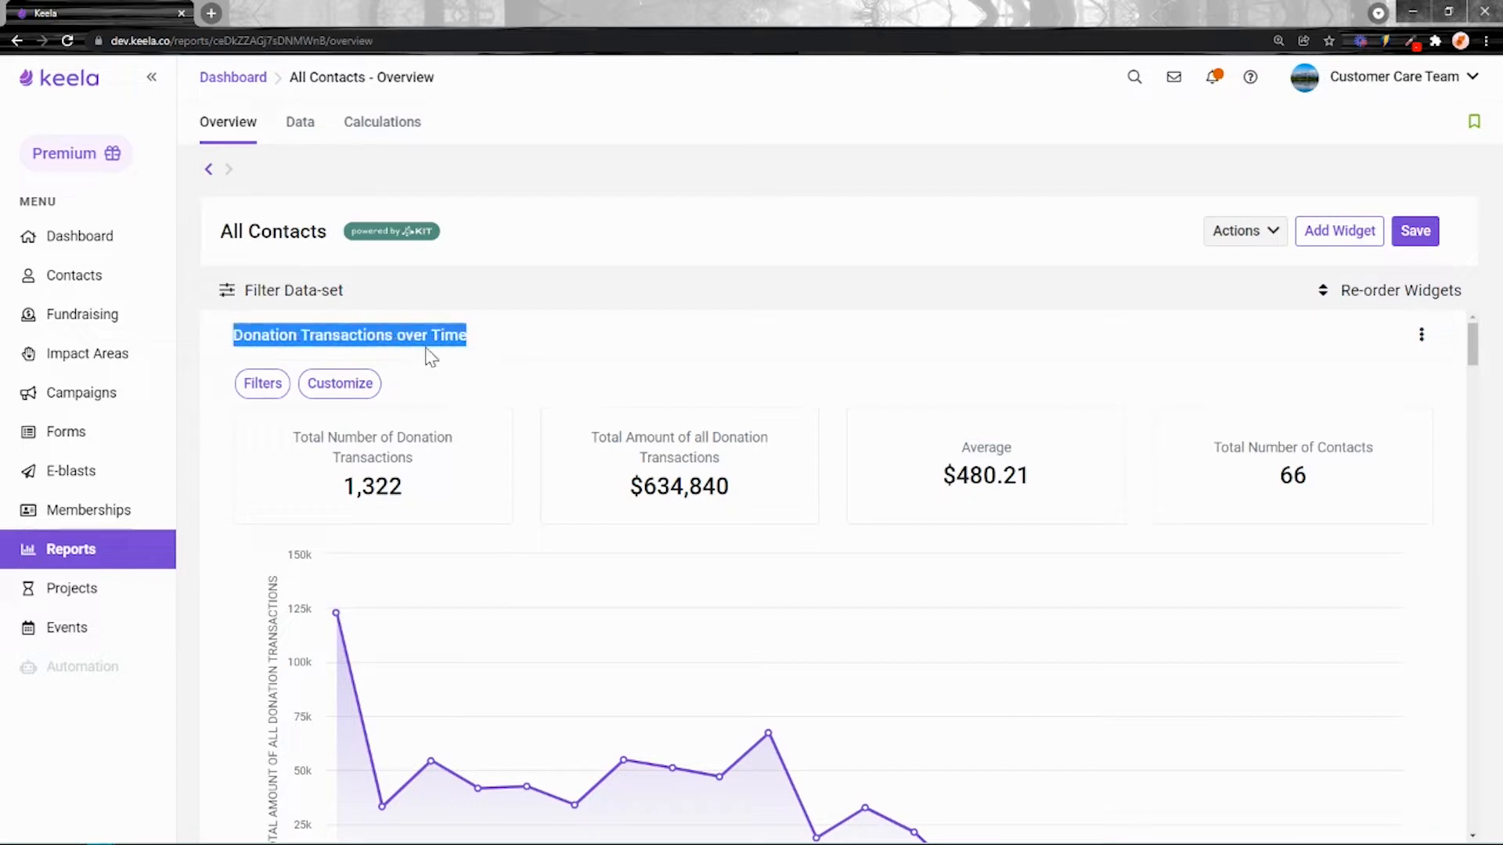
pyautogui.scroll(-6, 364, 510)
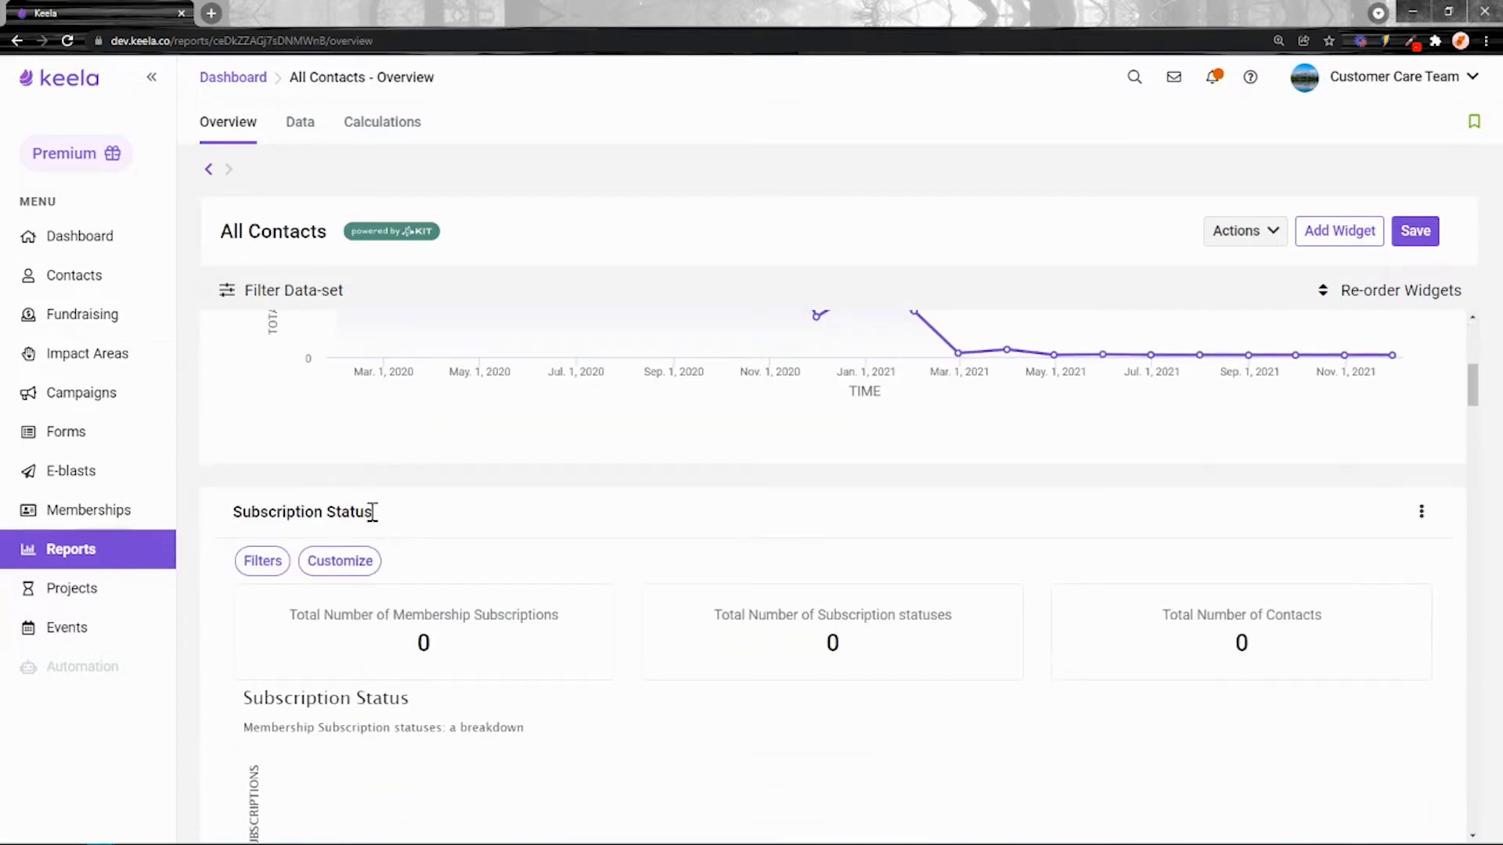
pyautogui.moveTo(373, 511); pyautogui.dragTo(232, 513)
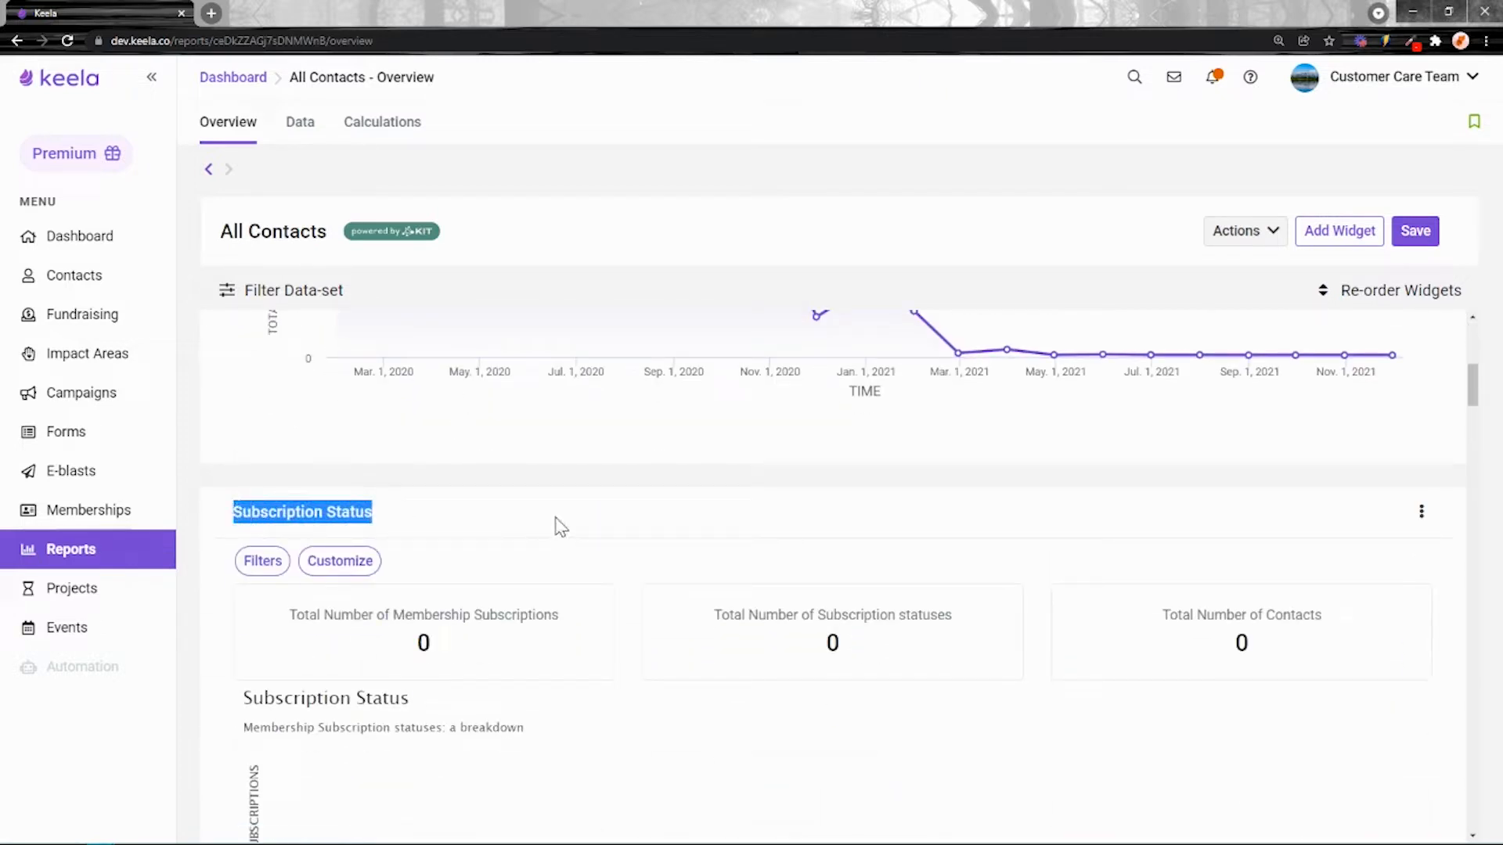
pyautogui.scroll(-10, 611, 523)
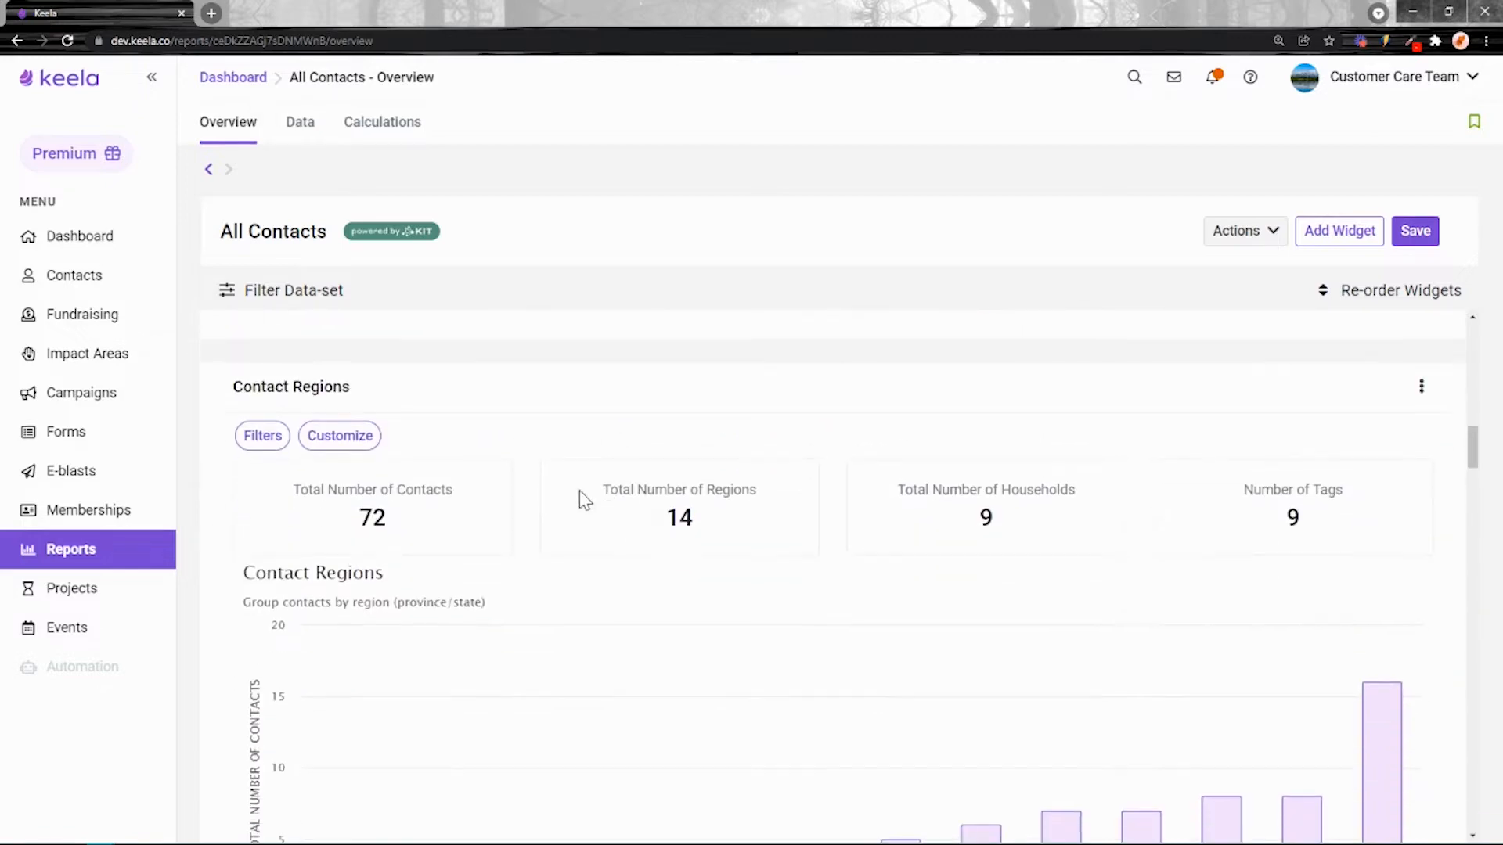
pyautogui.moveTo(353, 389); pyautogui.dragTo(228, 387)
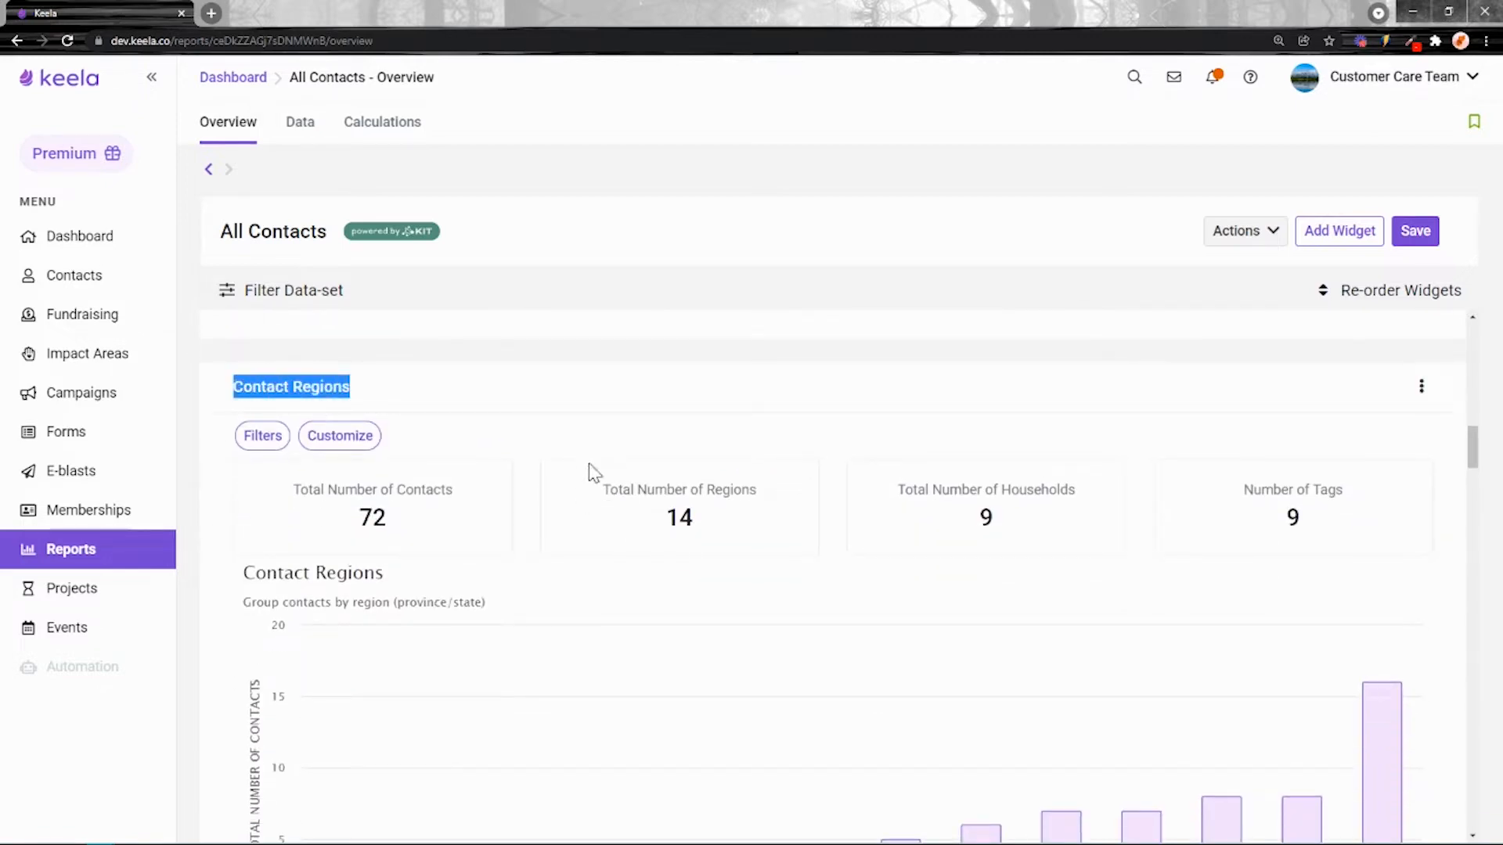
pyautogui.scroll(-10, 594, 505)
pyautogui.moveTo(556, 393); pyautogui.dragTo(238, 413)
pyautogui.scroll(10, 614, 525)
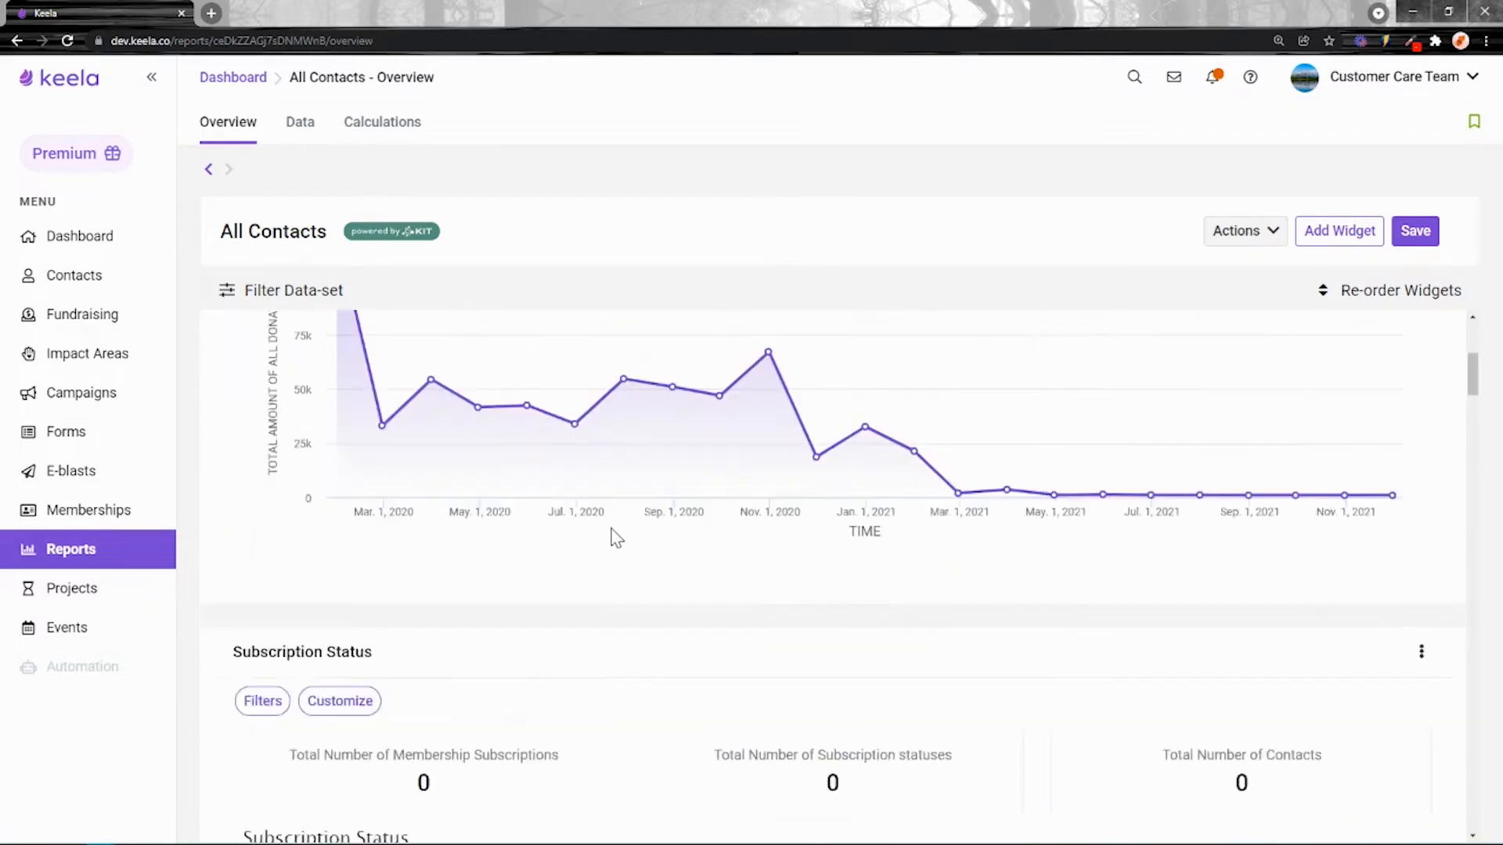
pyautogui.scroll(7, 617, 538)
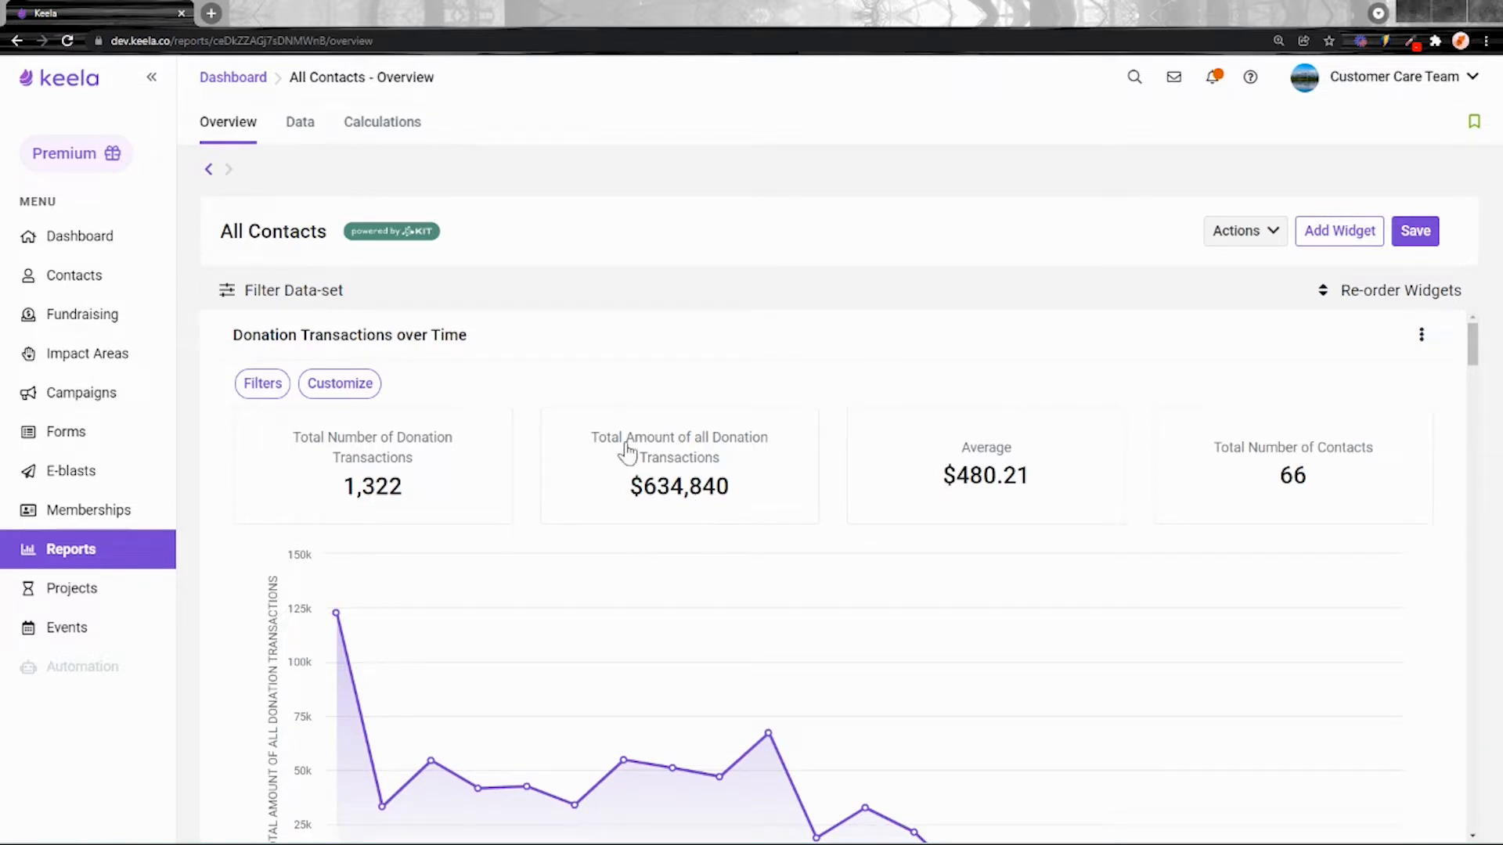
# Examine the summary figures and monthly line chart in the Donation Transactions over Time widget
pyautogui.moveTo(506, 338); pyautogui.dragTo(224, 332)
pyautogui.click(673, 316)
pyautogui.moveTo(671, 560)
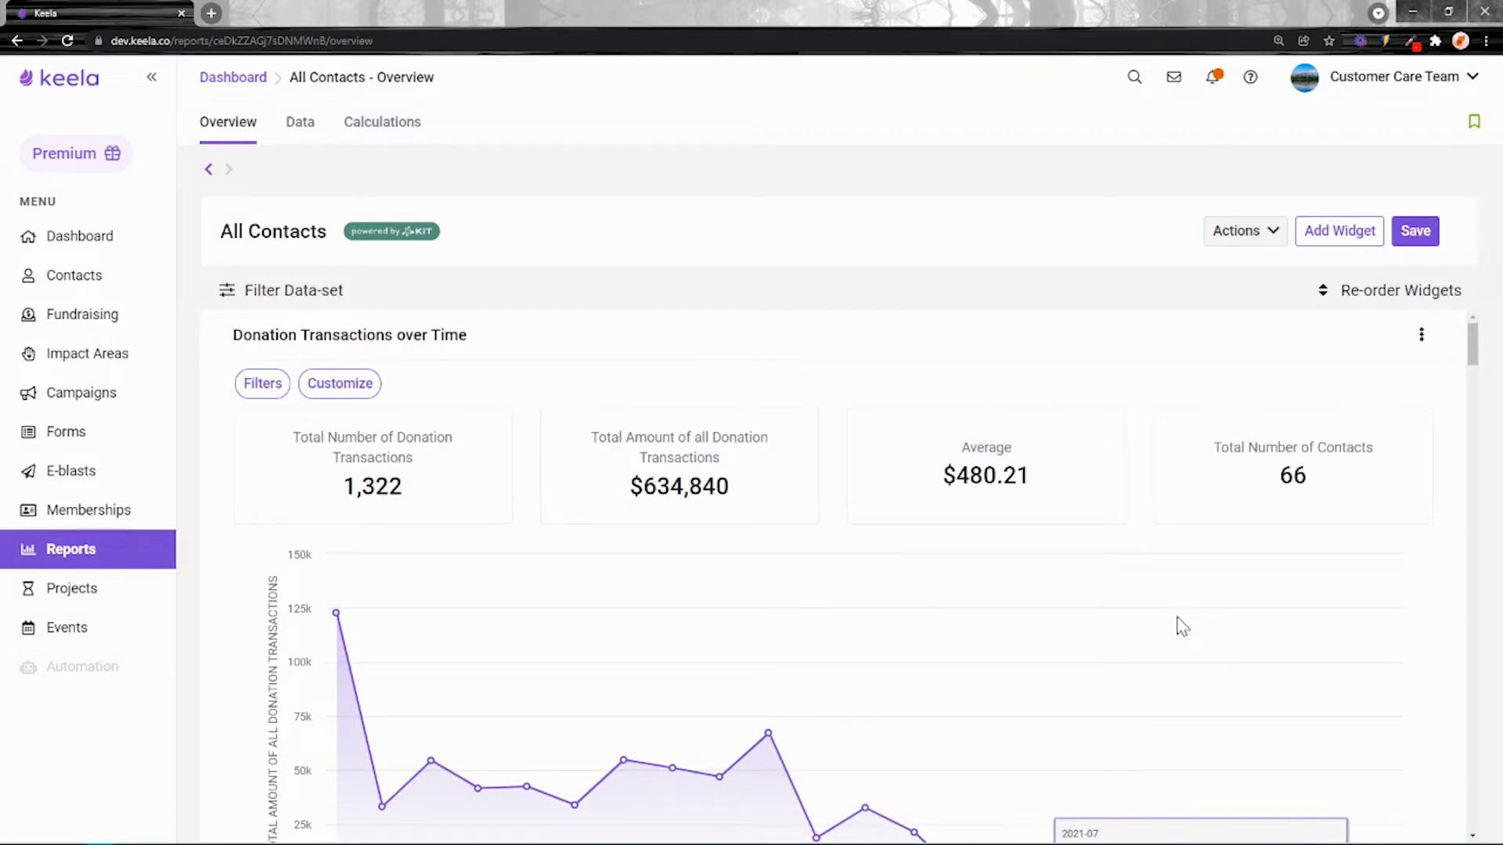
pyautogui.scroll(-2, 1182, 626)
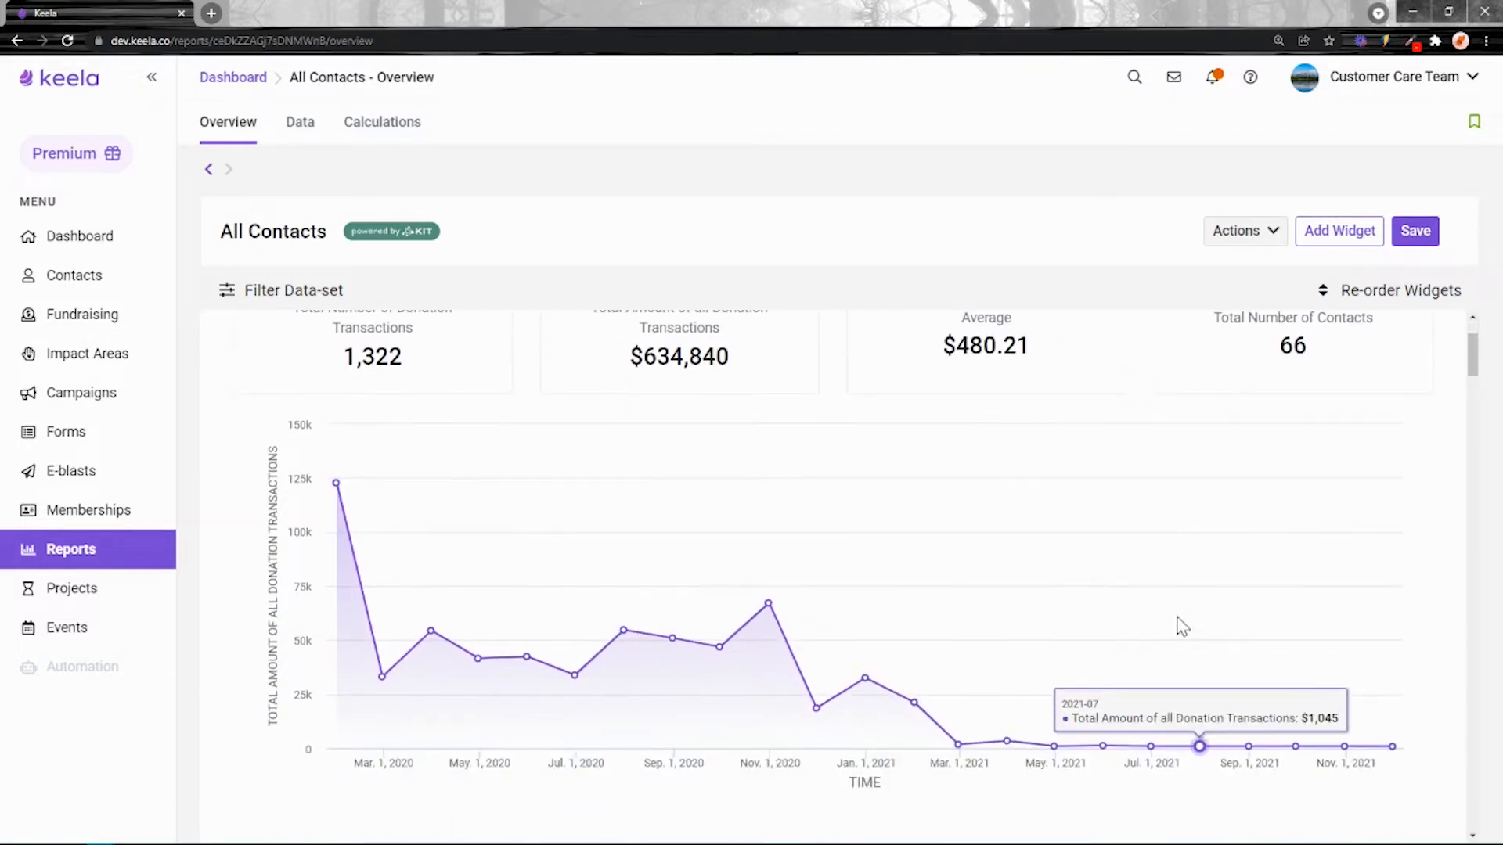
pyautogui.scroll(2, 1182, 626)
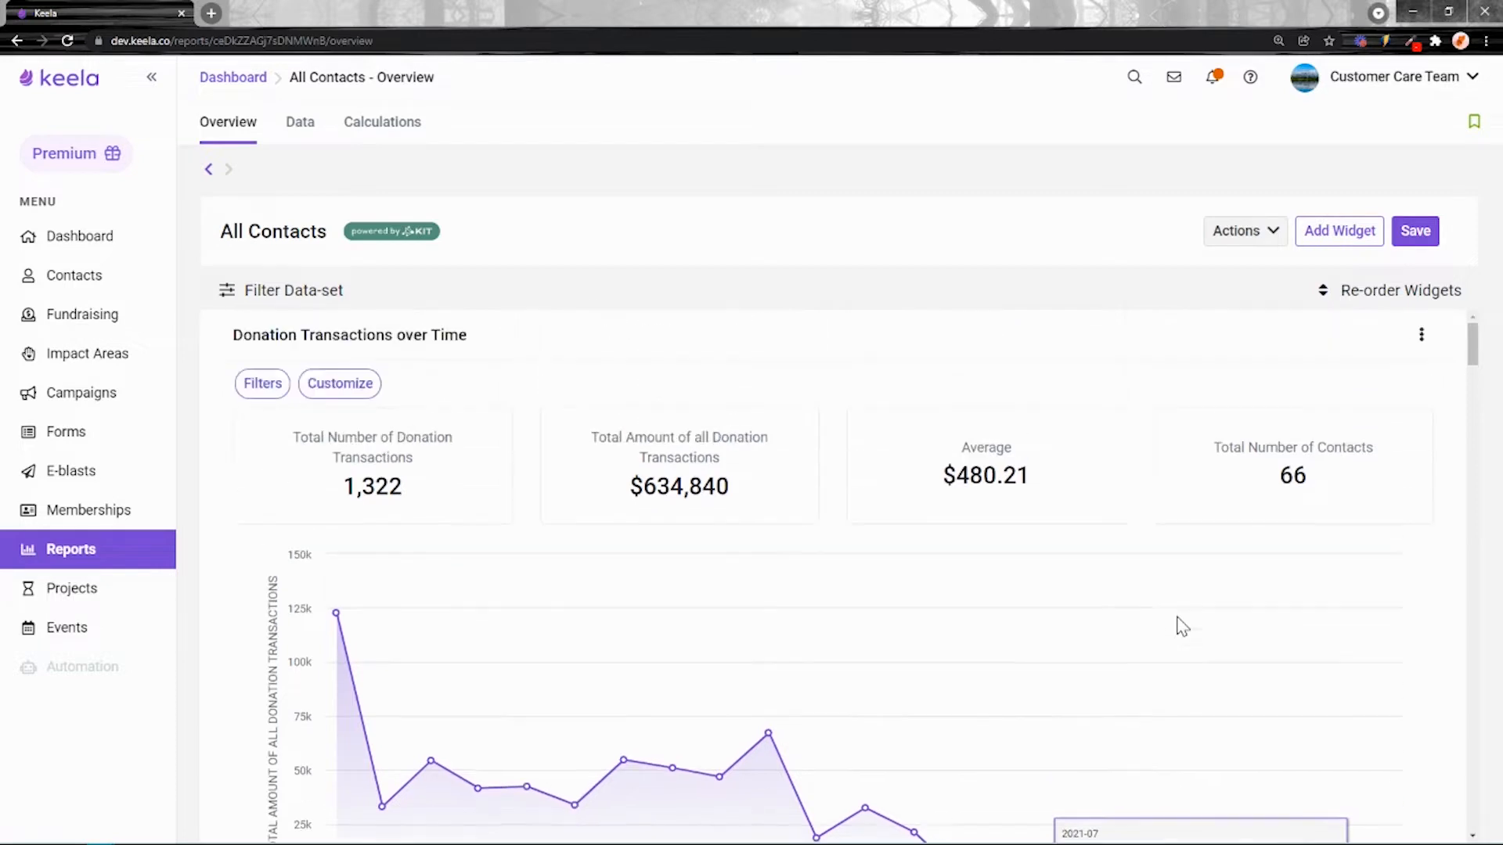
pyautogui.moveTo(450, 333); pyautogui.dragTo(358, 392)
pyautogui.scroll(-2, 654, 496)
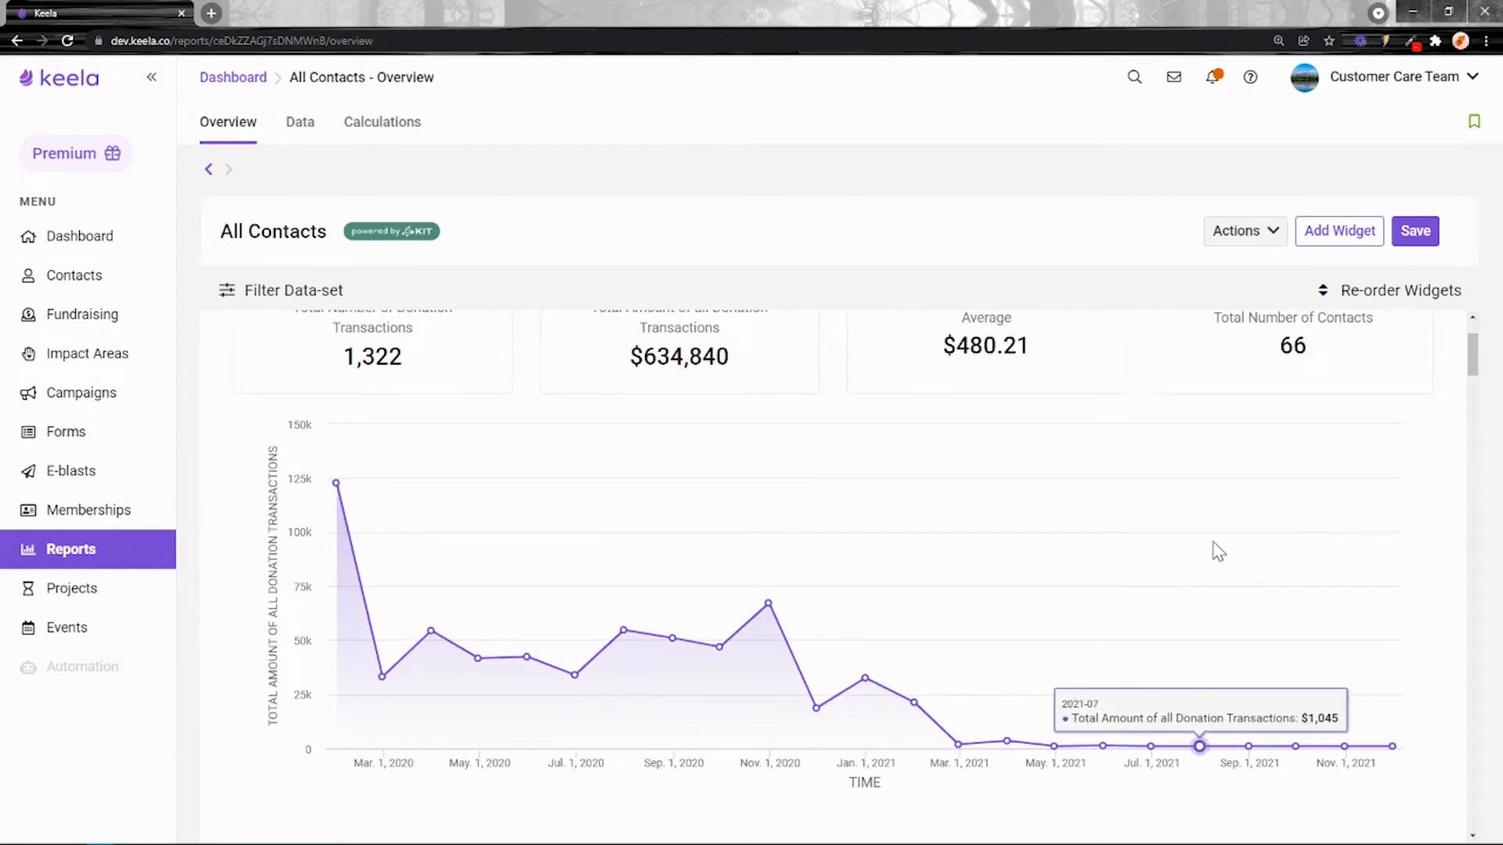
pyautogui.scroll(-2, 1211, 554)
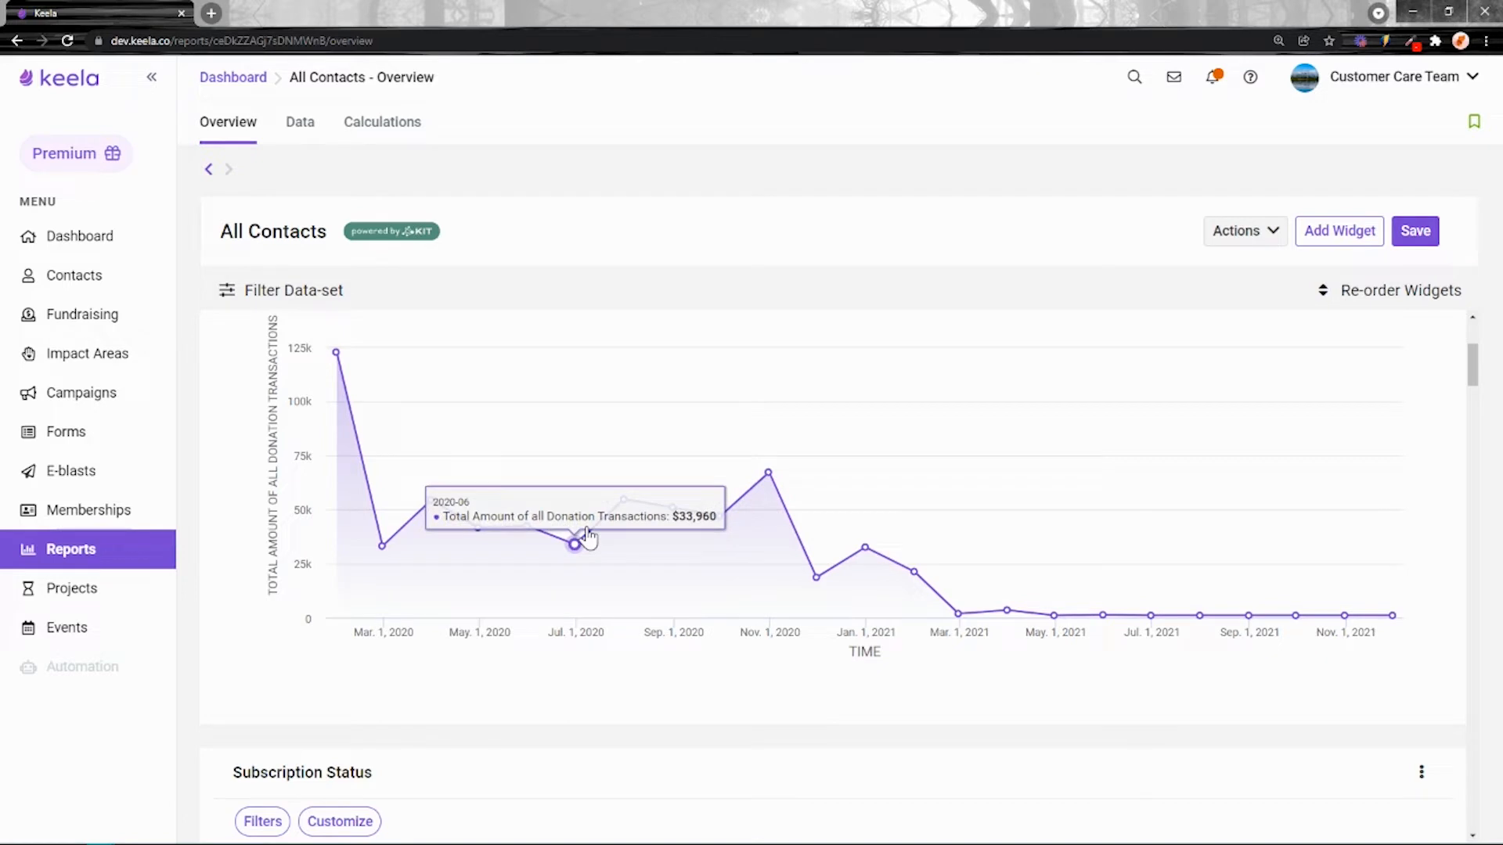
pyautogui.scroll(-2, 587, 540)
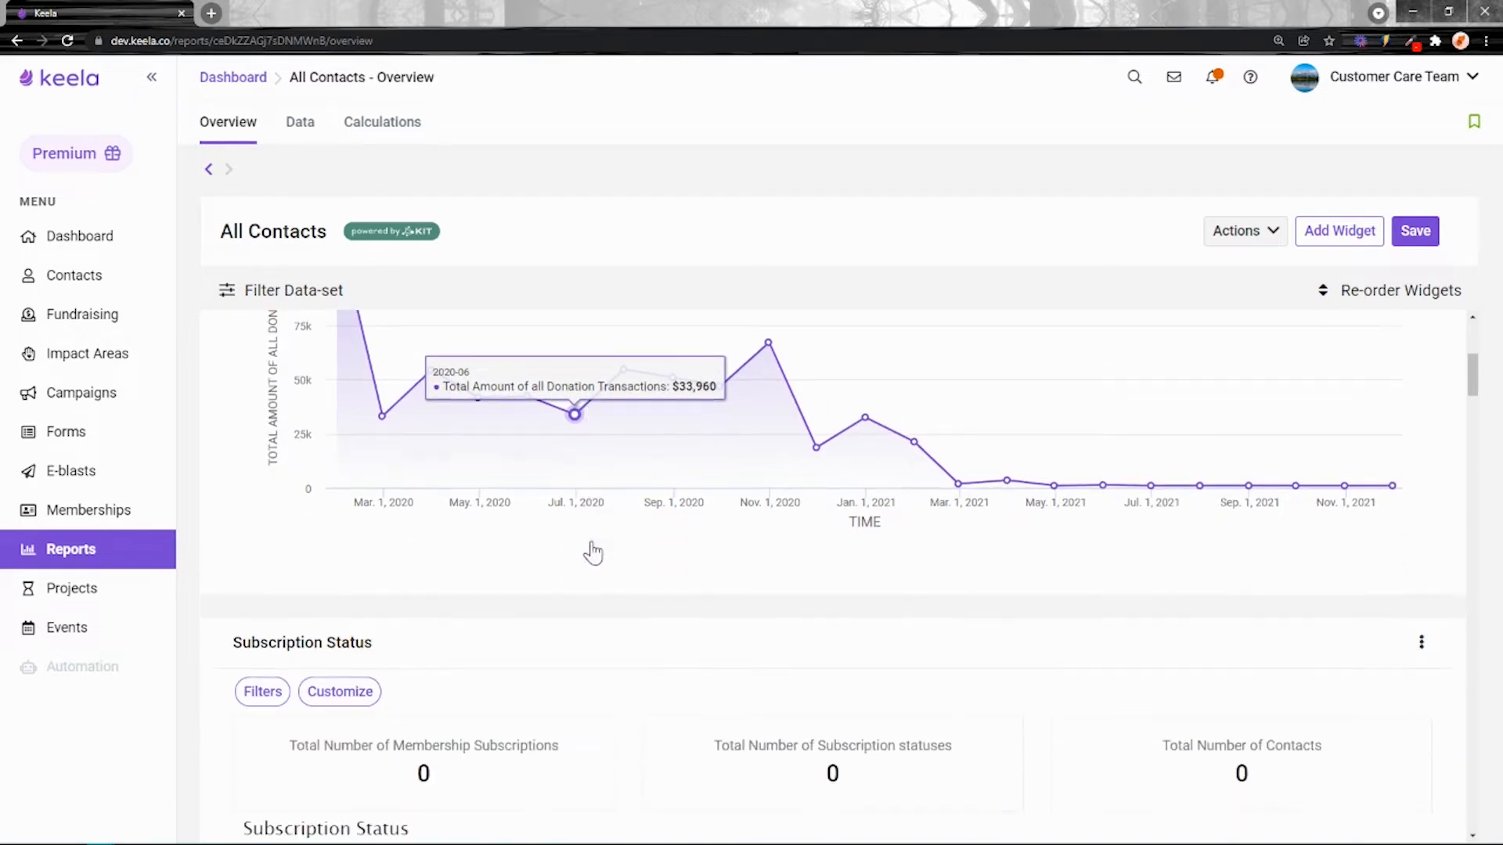
# Examine the summary figures and chart in the Subscription Status widget
pyautogui.scroll(-4, 641, 627)
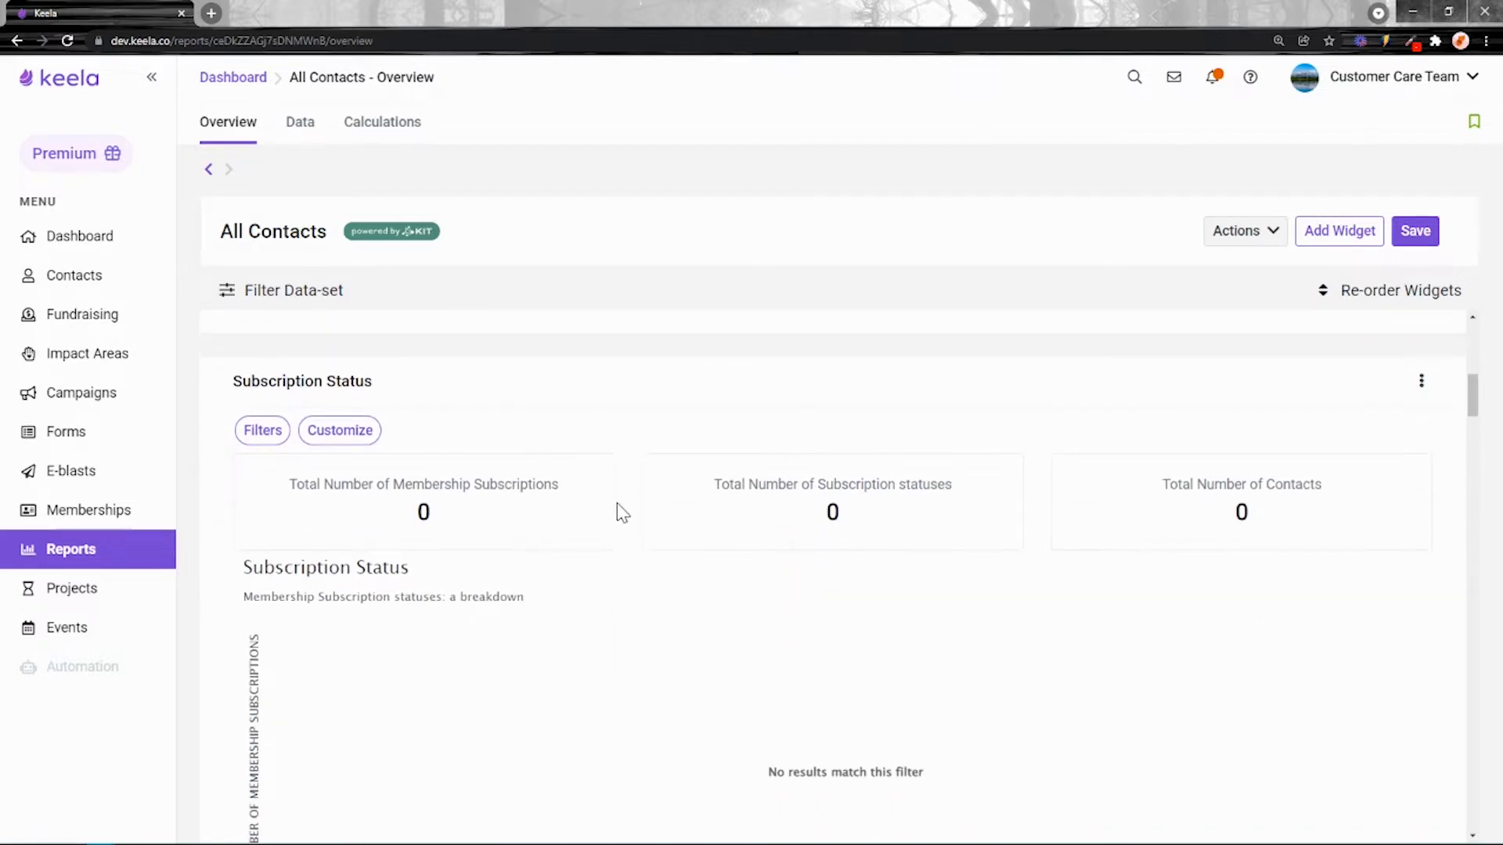
pyautogui.moveTo(735, 486); pyautogui.dragTo(809, 486)
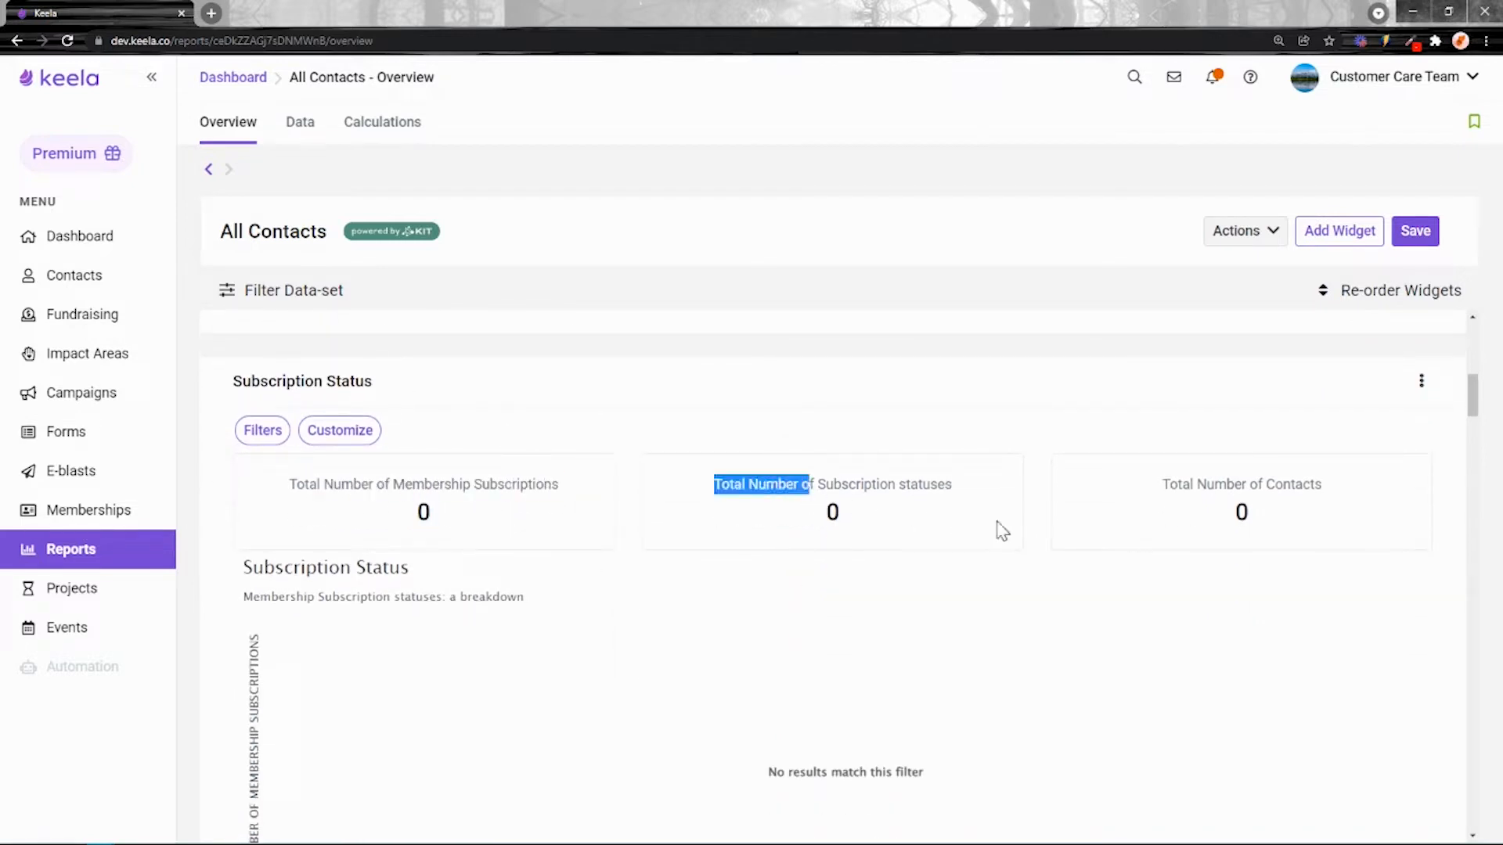
pyautogui.click(1249, 435)
pyautogui.scroll(-6, 1250, 438)
pyautogui.scroll(3, 1249, 445)
# Examine the Contact Regions widget's summary figures and its bar chart of contacts by province or state
pyautogui.scroll(-8, 607, 709)
pyautogui.scroll(1, 629, 716)
pyautogui.scroll(1, 610, 725)
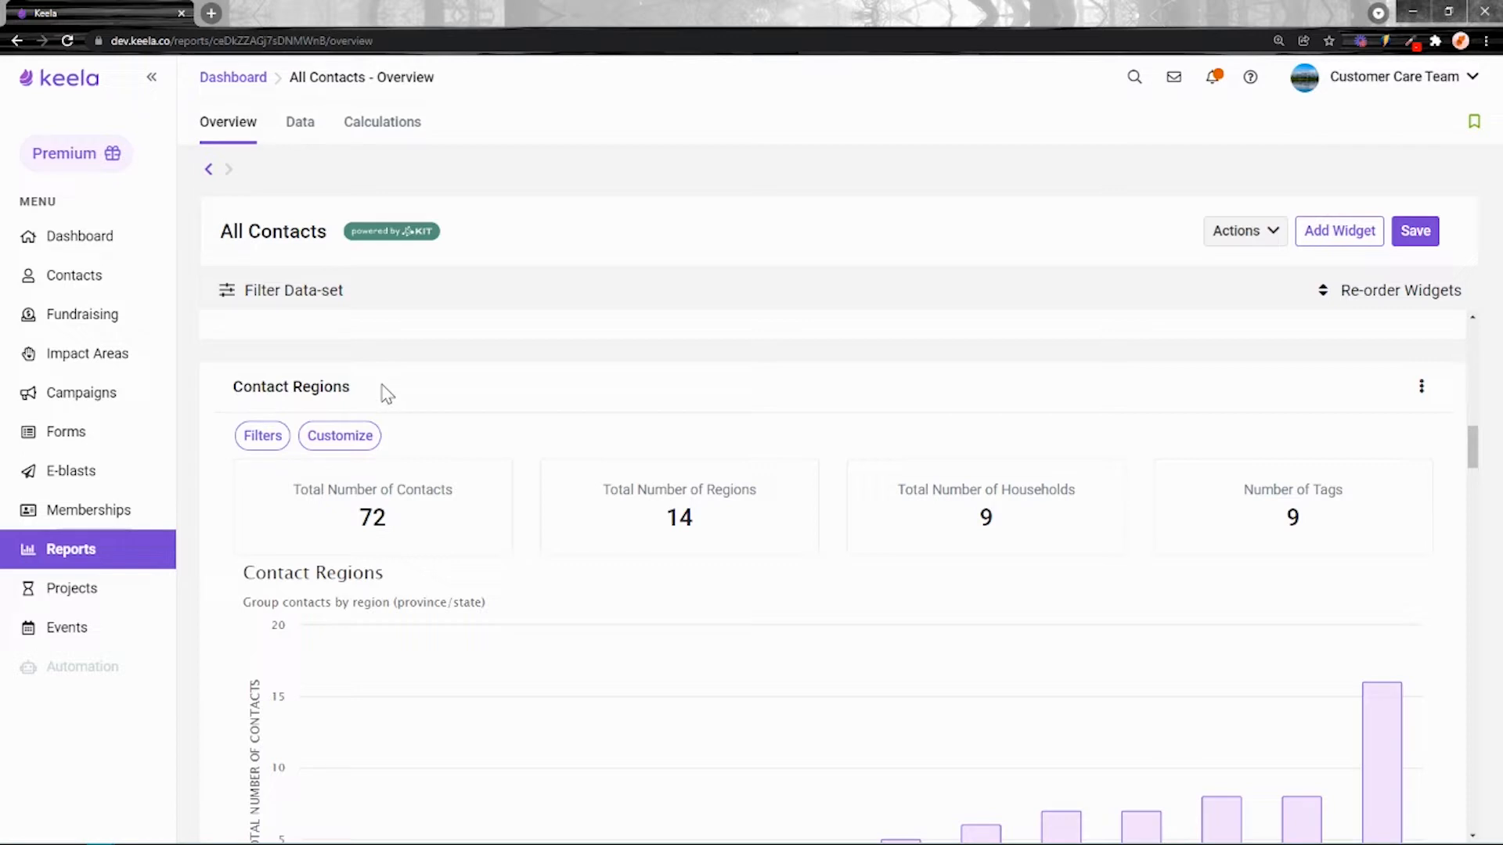
pyautogui.scroll(-2, 387, 394)
pyautogui.scroll(-2, 510, 459)
pyautogui.scroll(2, 664, 449)
pyautogui.scroll(2, 872, 607)
pyautogui.scroll(-2, 792, 518)
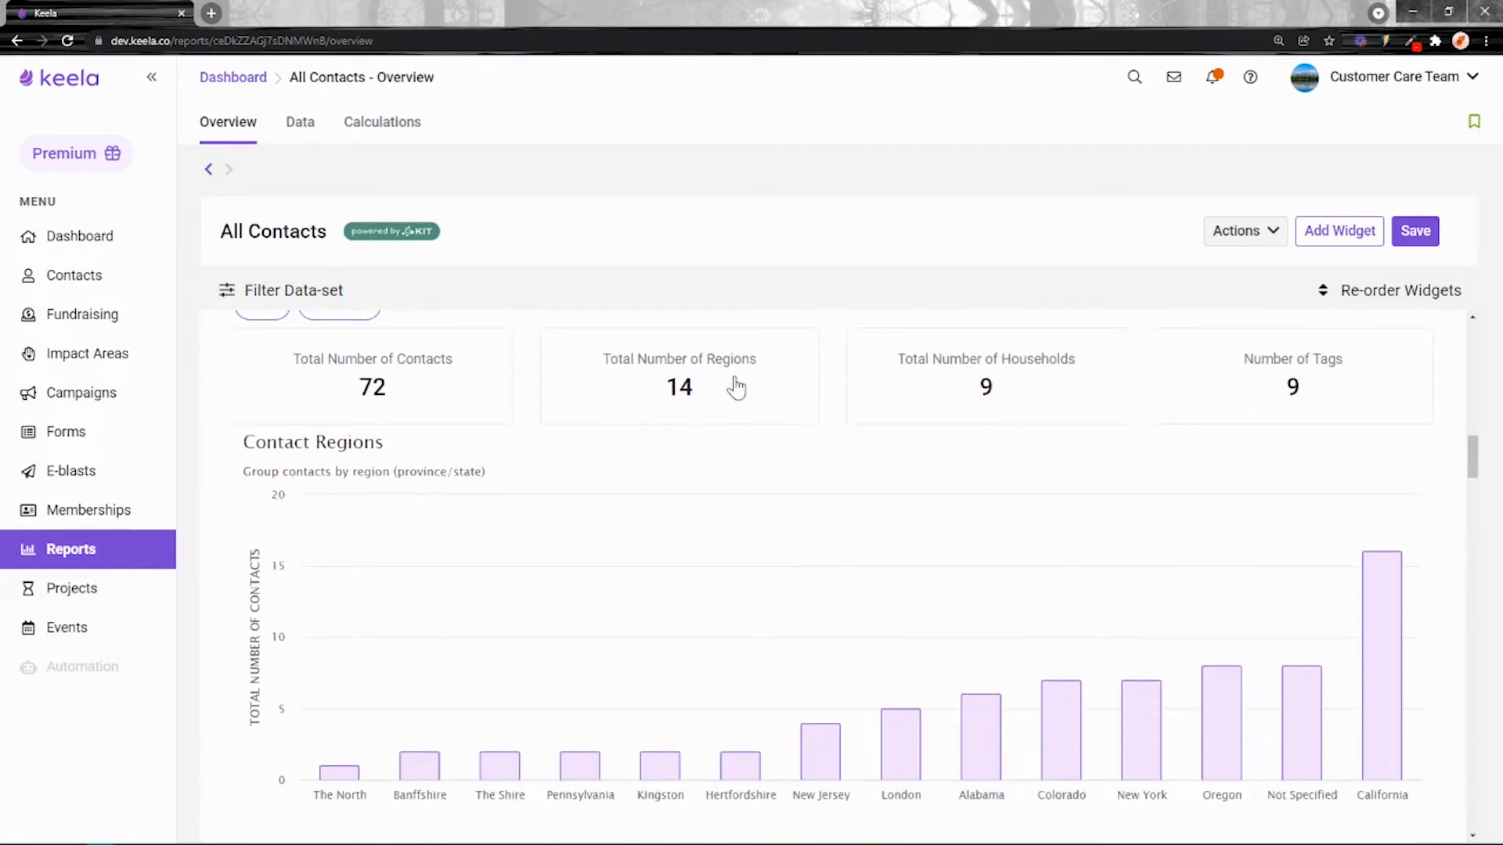
pyautogui.scroll(-2, 285, 765)
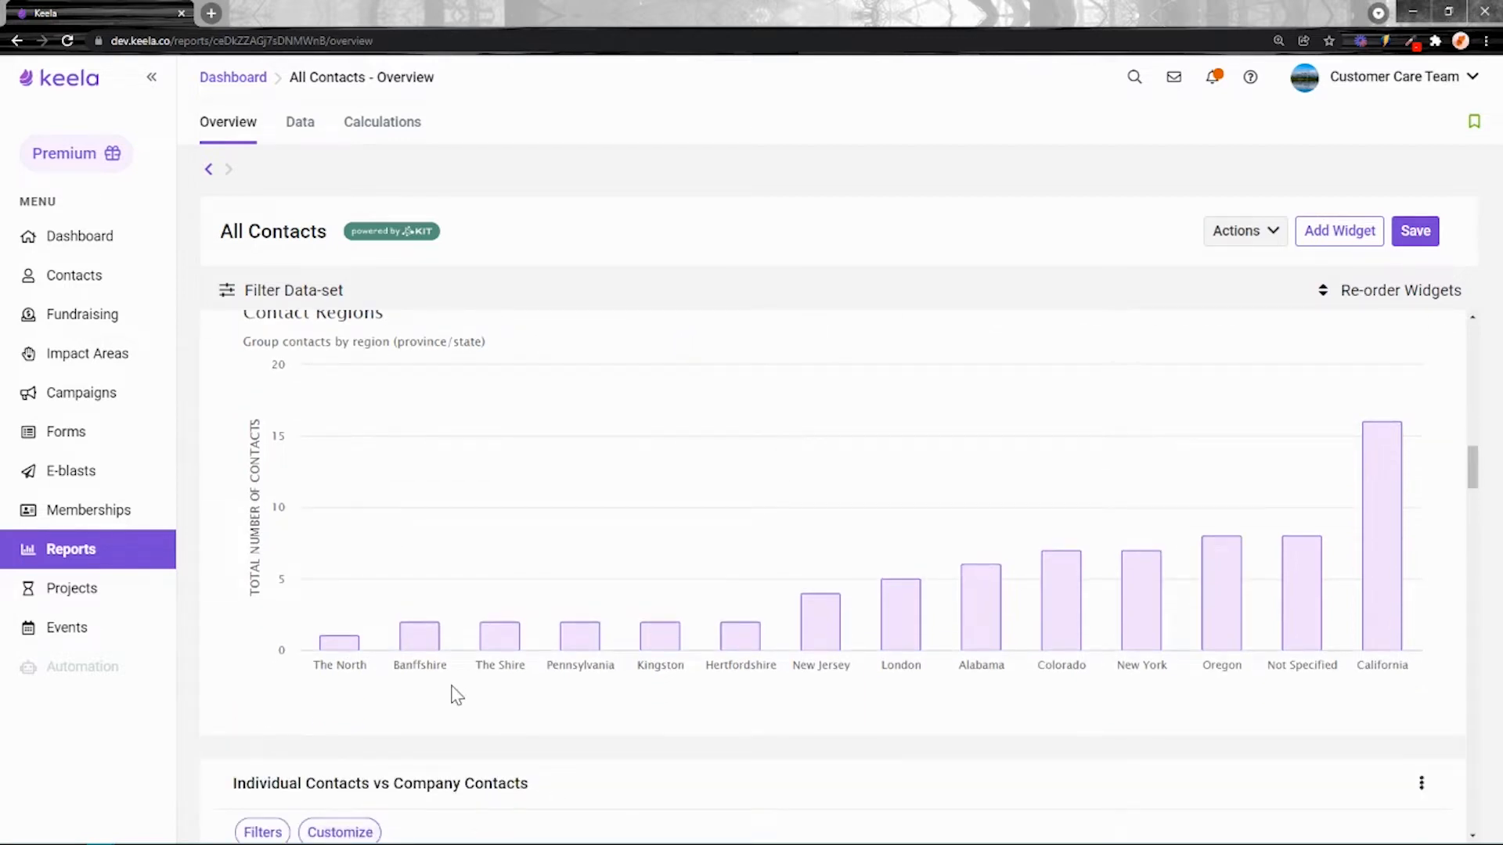
pyautogui.scroll(2, 423, 744)
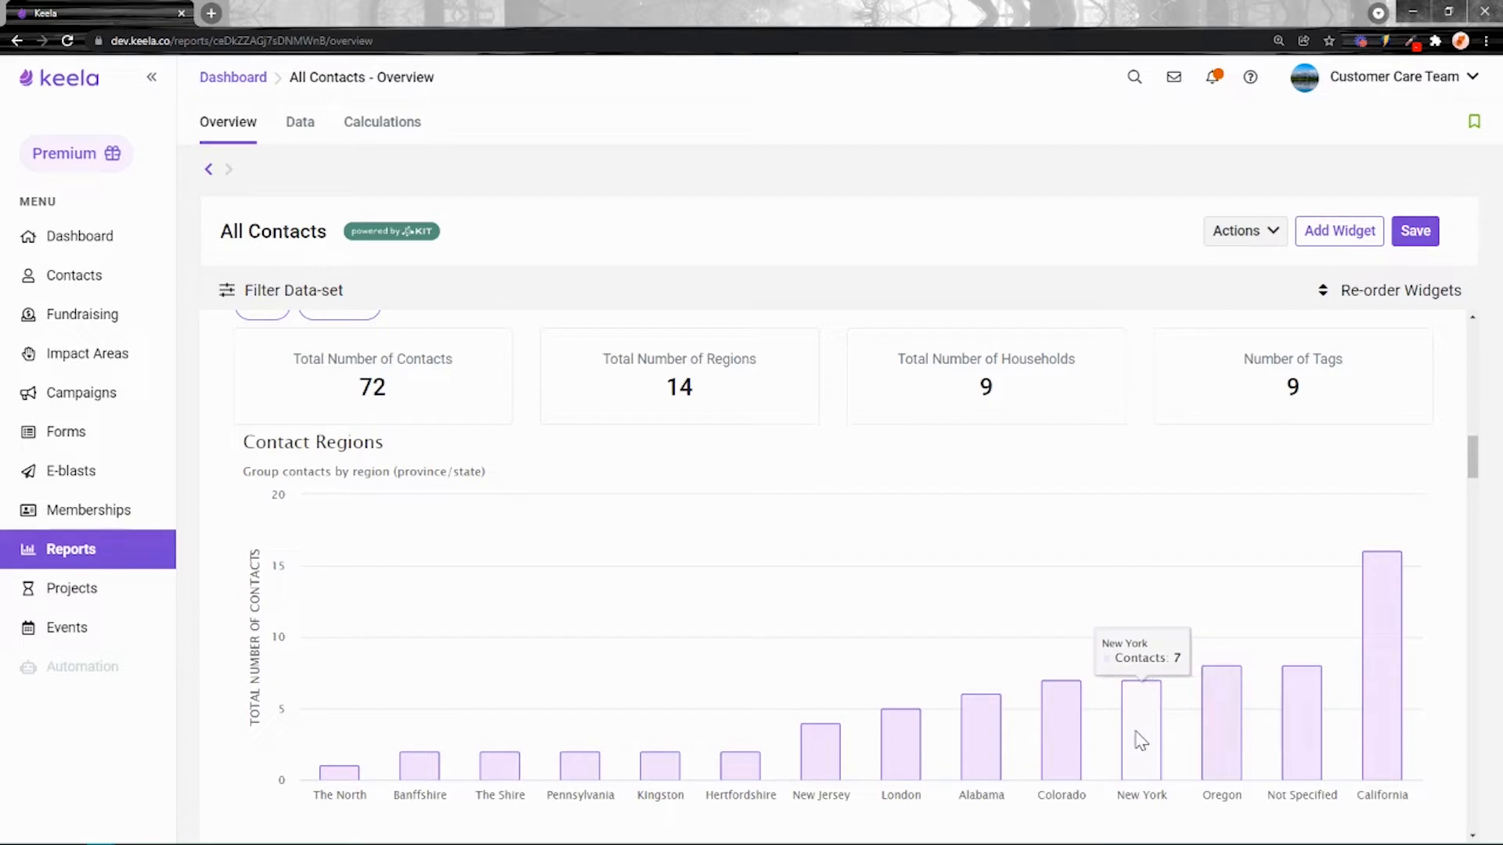
# Look through the Individual Contacts vs Company Contacts, Contact Lifetime Donations and Customizable Contacts Table widgets
pyautogui.scroll(-9, 1017, 479)
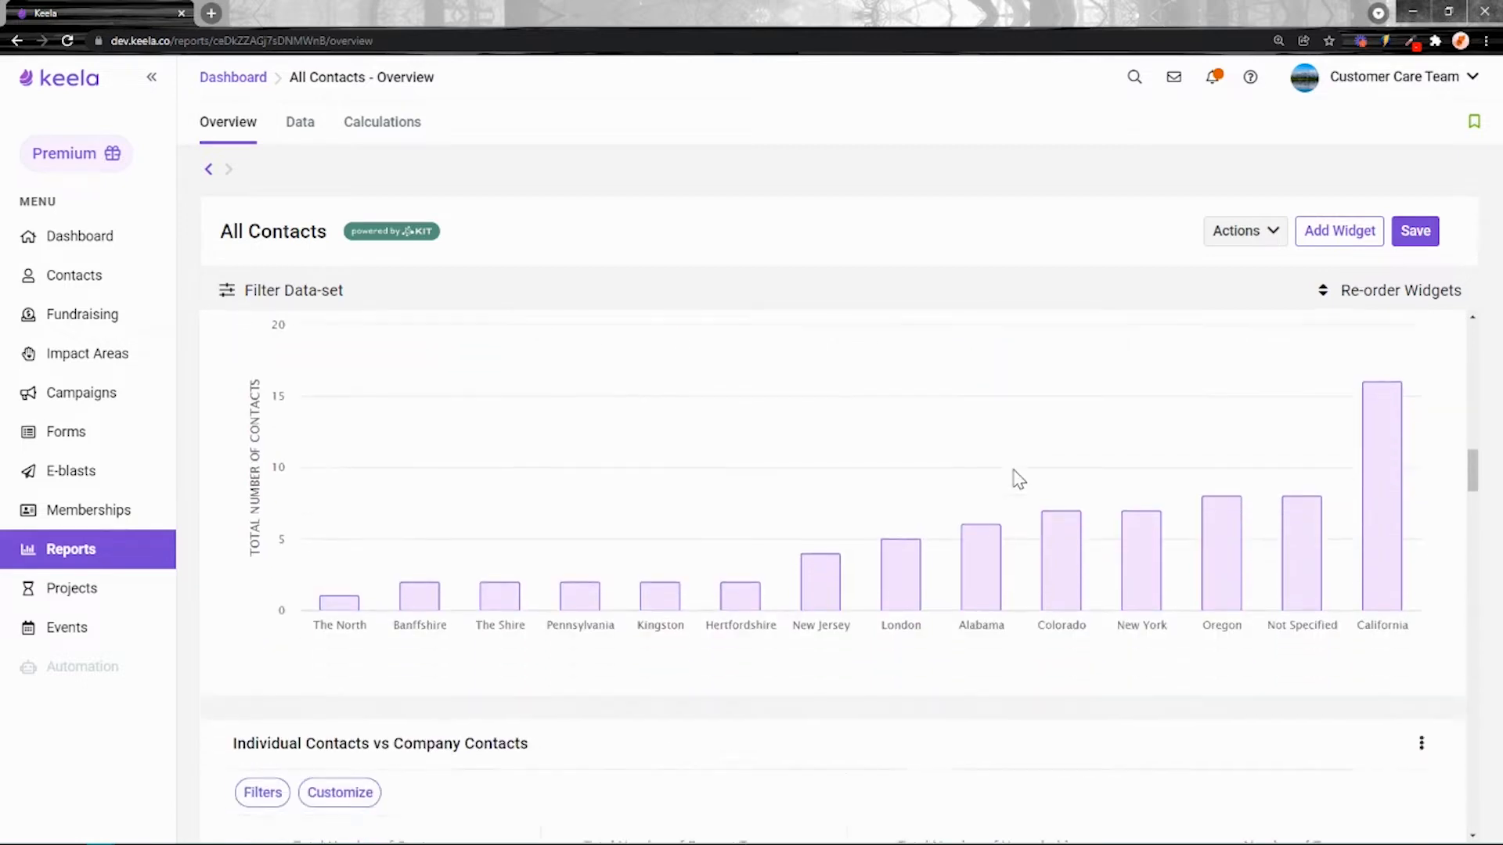
pyautogui.scroll(-12, 1016, 479)
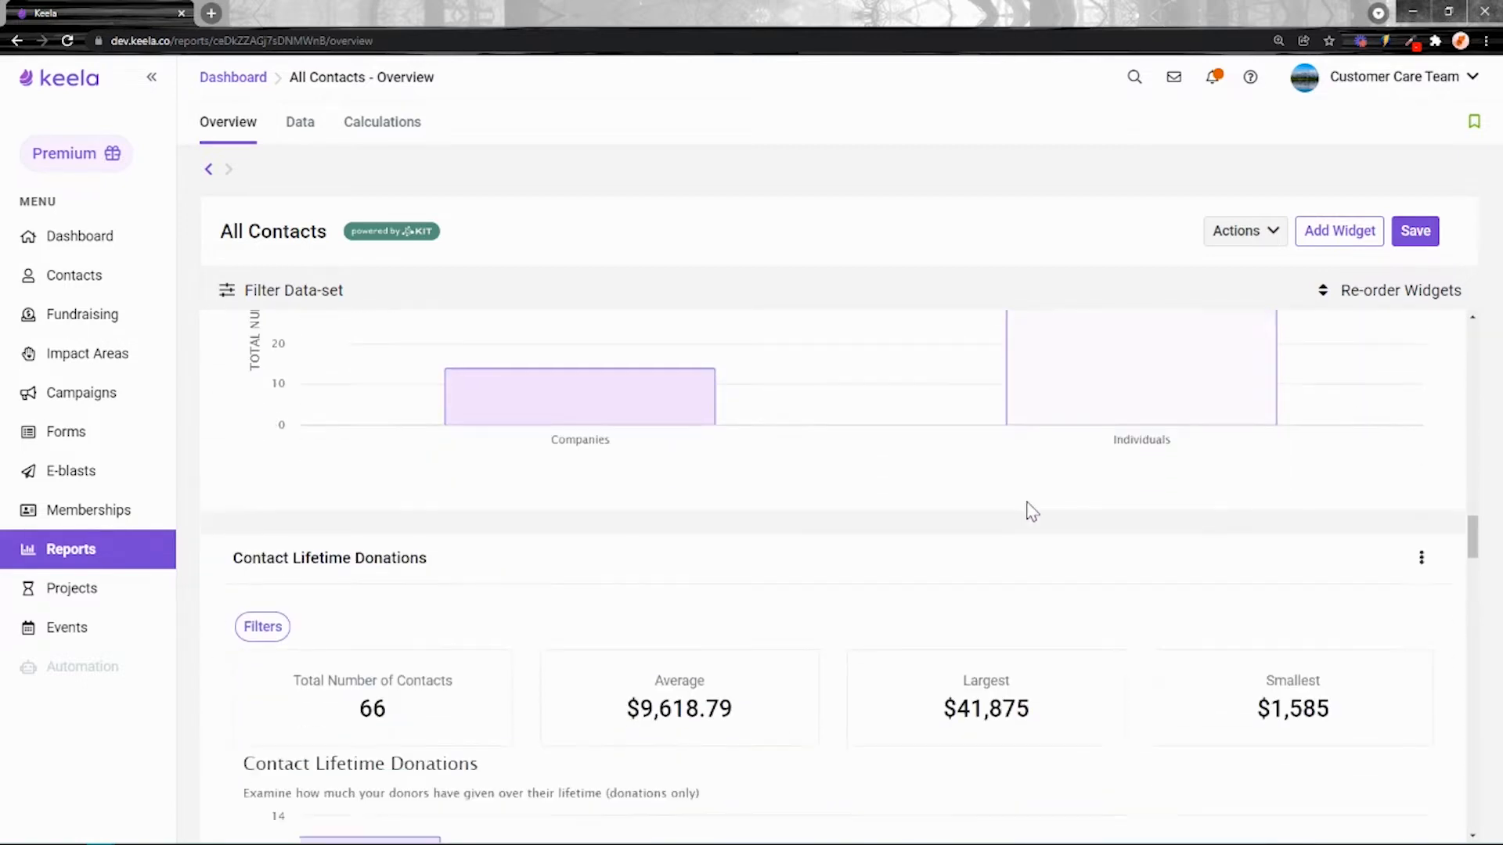
pyautogui.scroll(-8, 1021, 492)
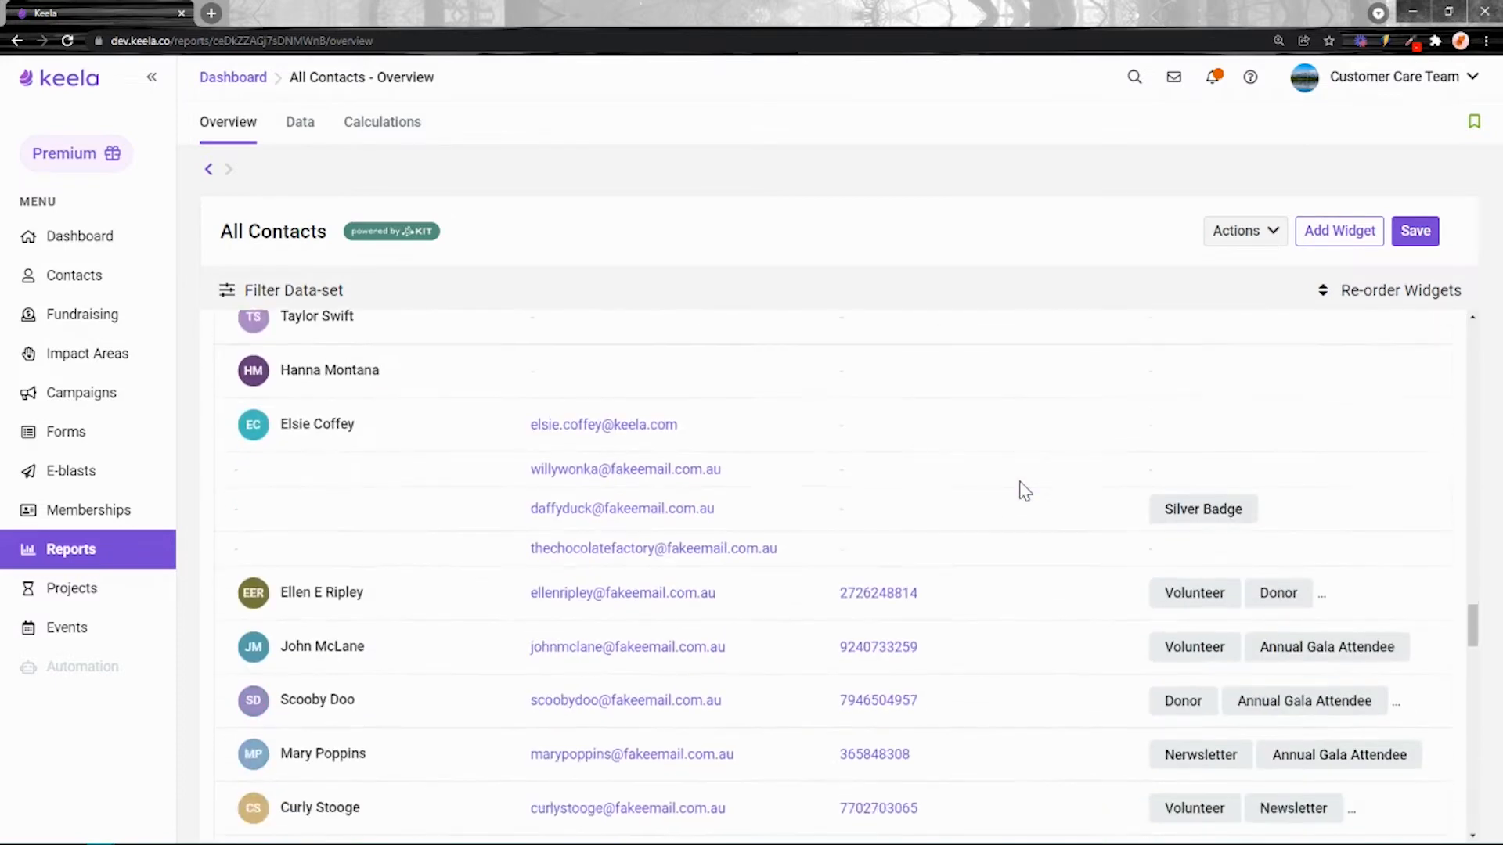
pyautogui.scroll(3, 1024, 528)
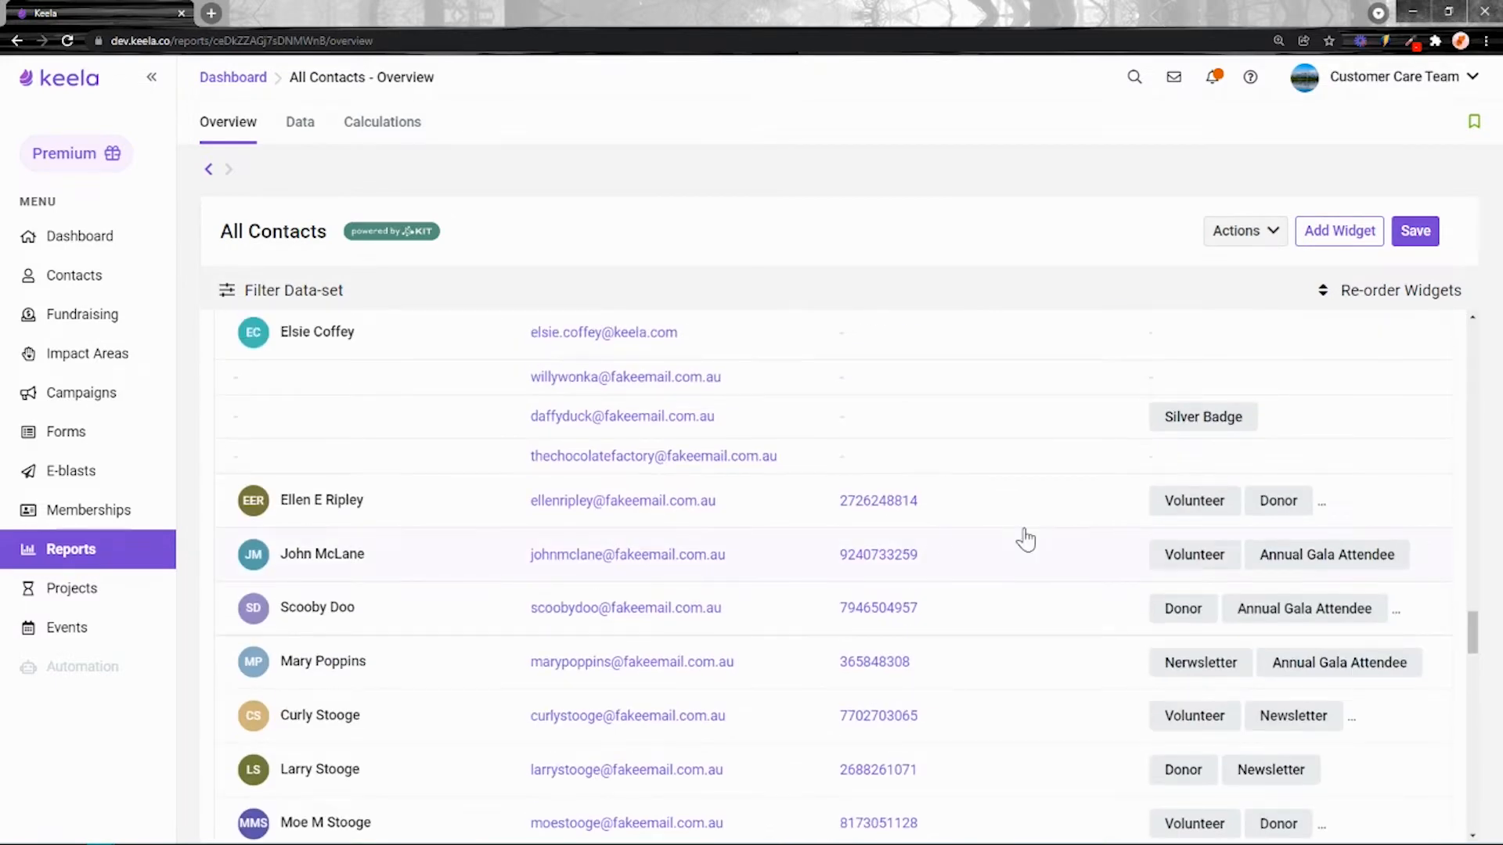
pyautogui.scroll(10, 804, 531)
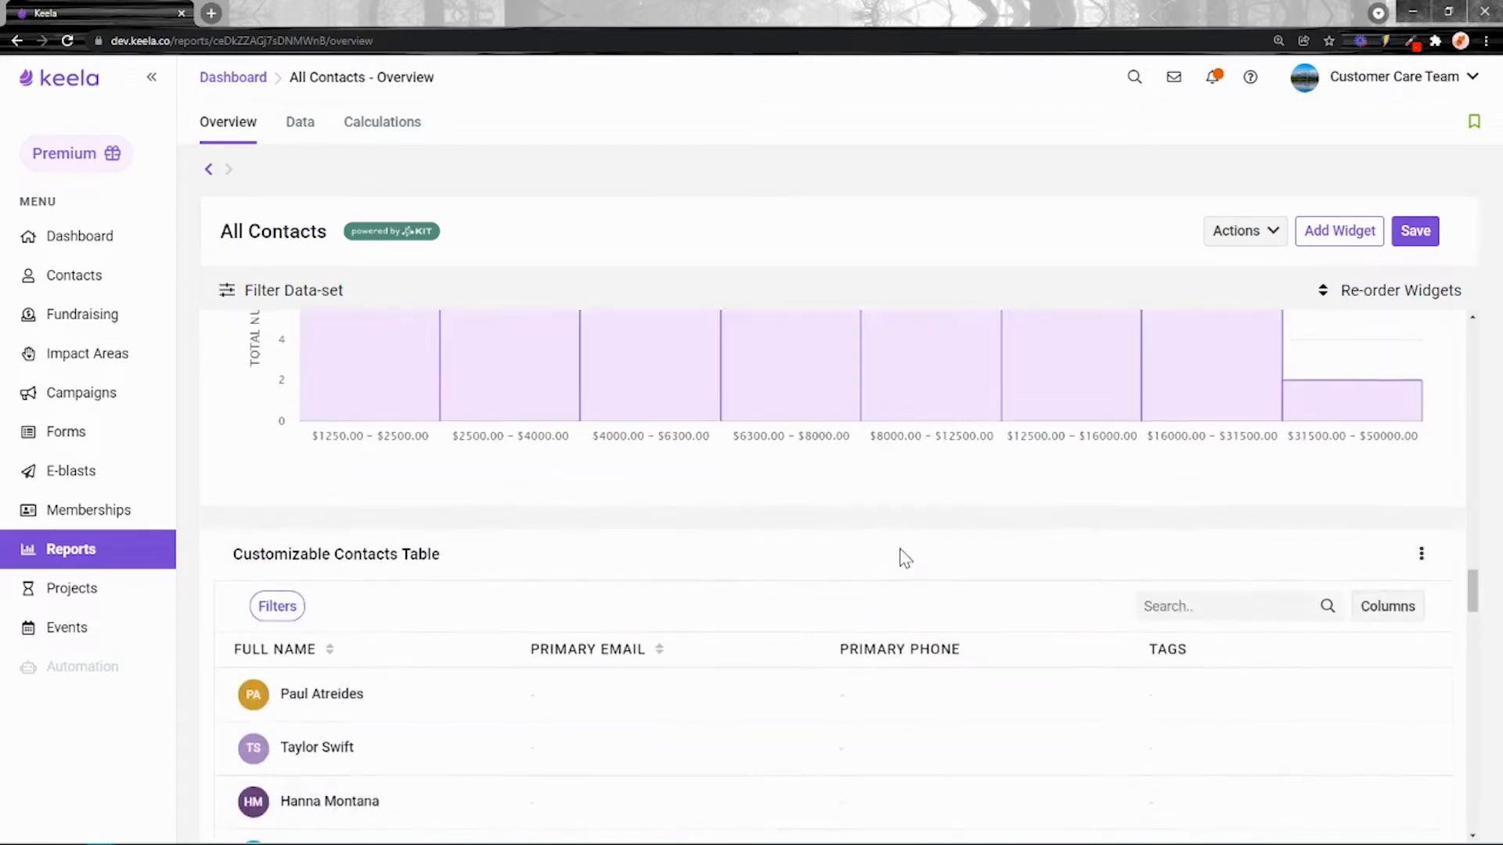
pyautogui.scroll(2, 1198, 540)
pyautogui.scroll(-3, 1248, 548)
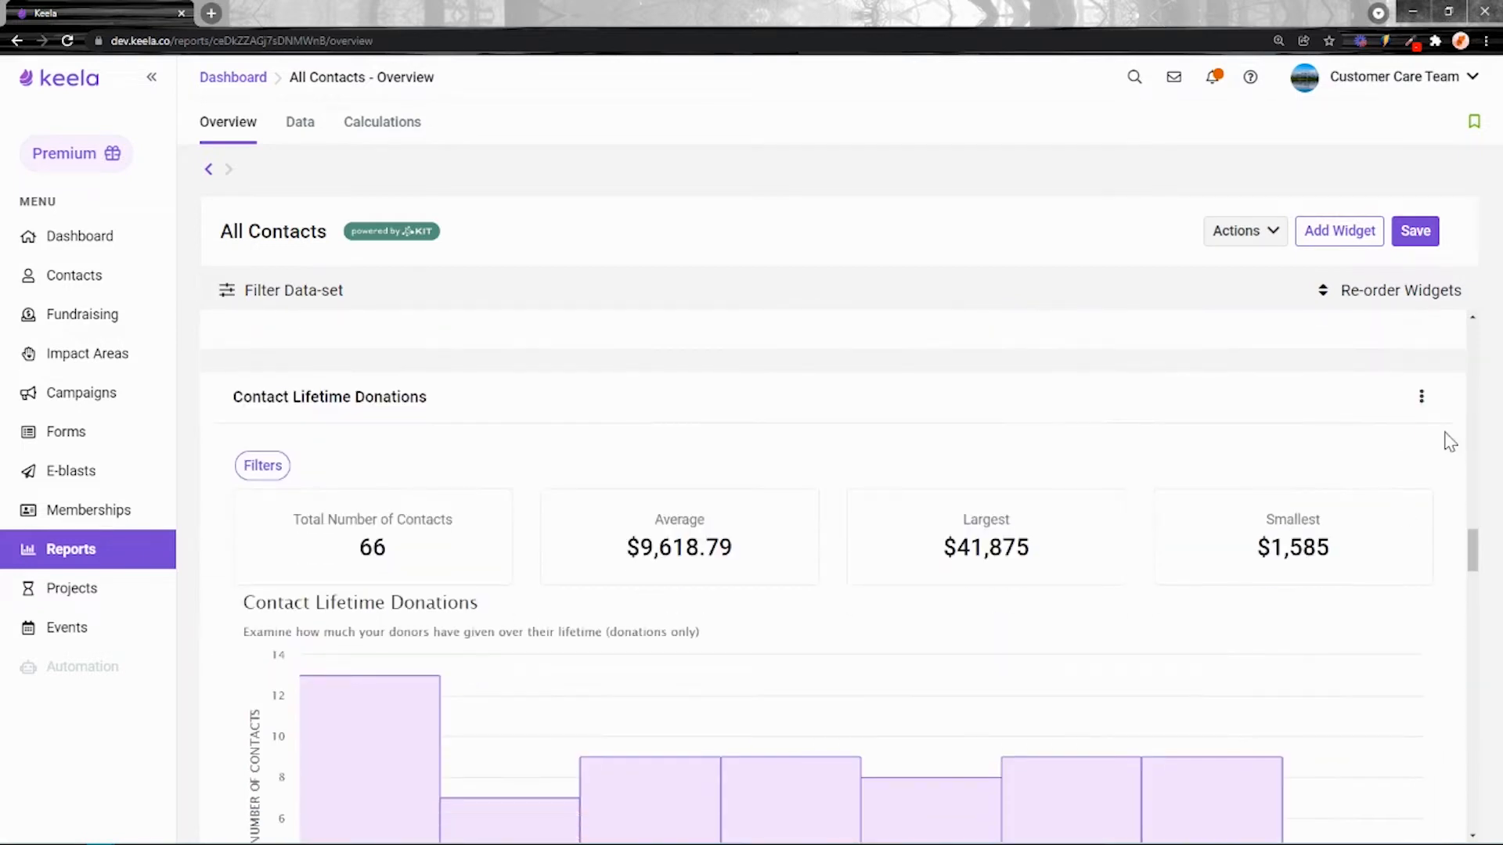
# Delete the Subscription Status widget from the All Contacts dashboard
pyautogui.click(1422, 397)
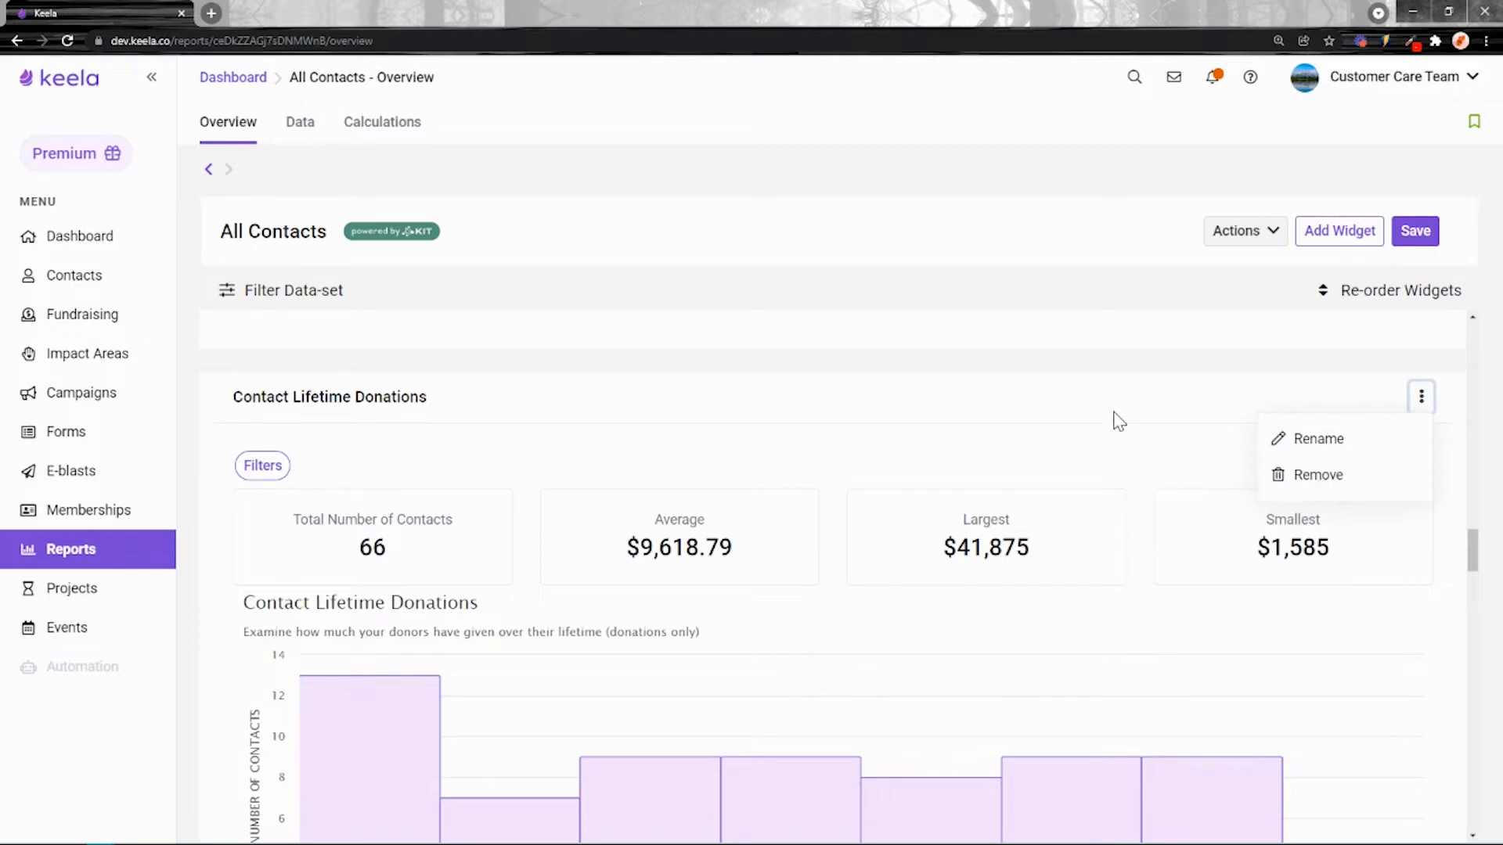
pyautogui.scroll(10, 1096, 503)
pyautogui.scroll(6, 1066, 622)
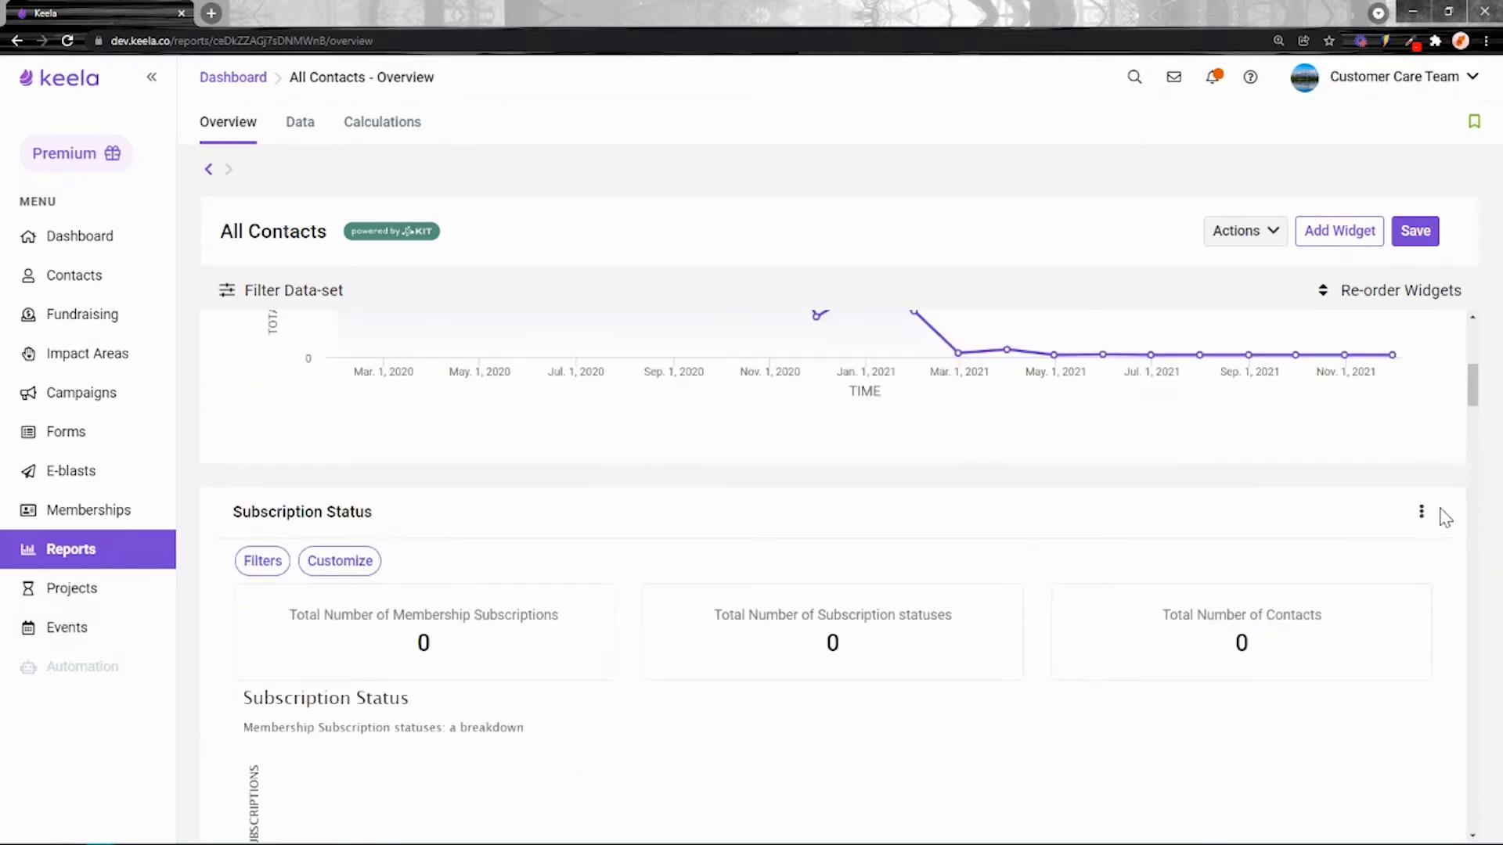
pyautogui.click(1419, 516)
pyautogui.click(1317, 599)
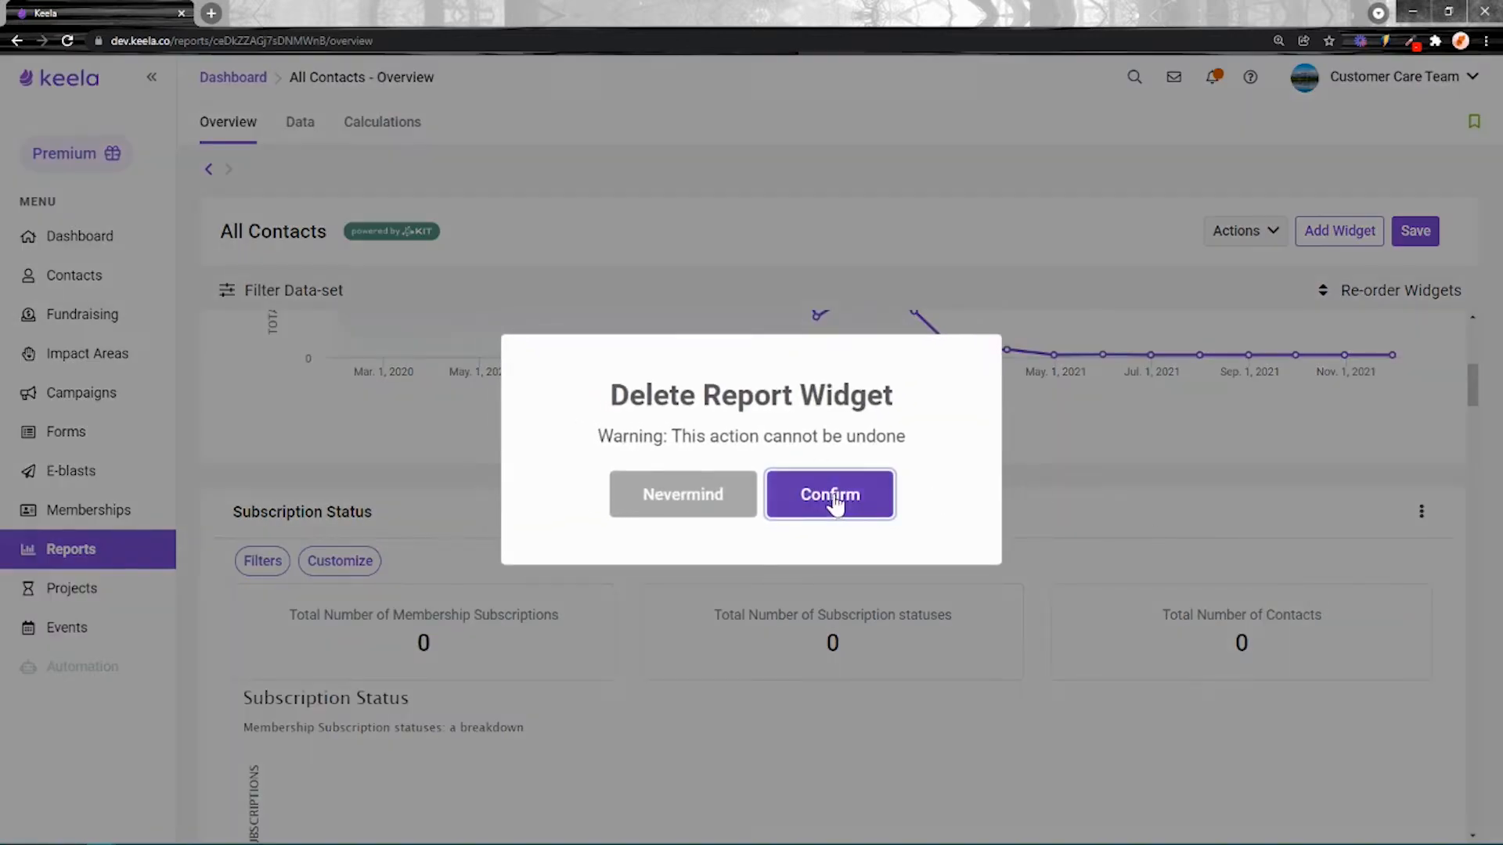
pyautogui.click(829, 496)
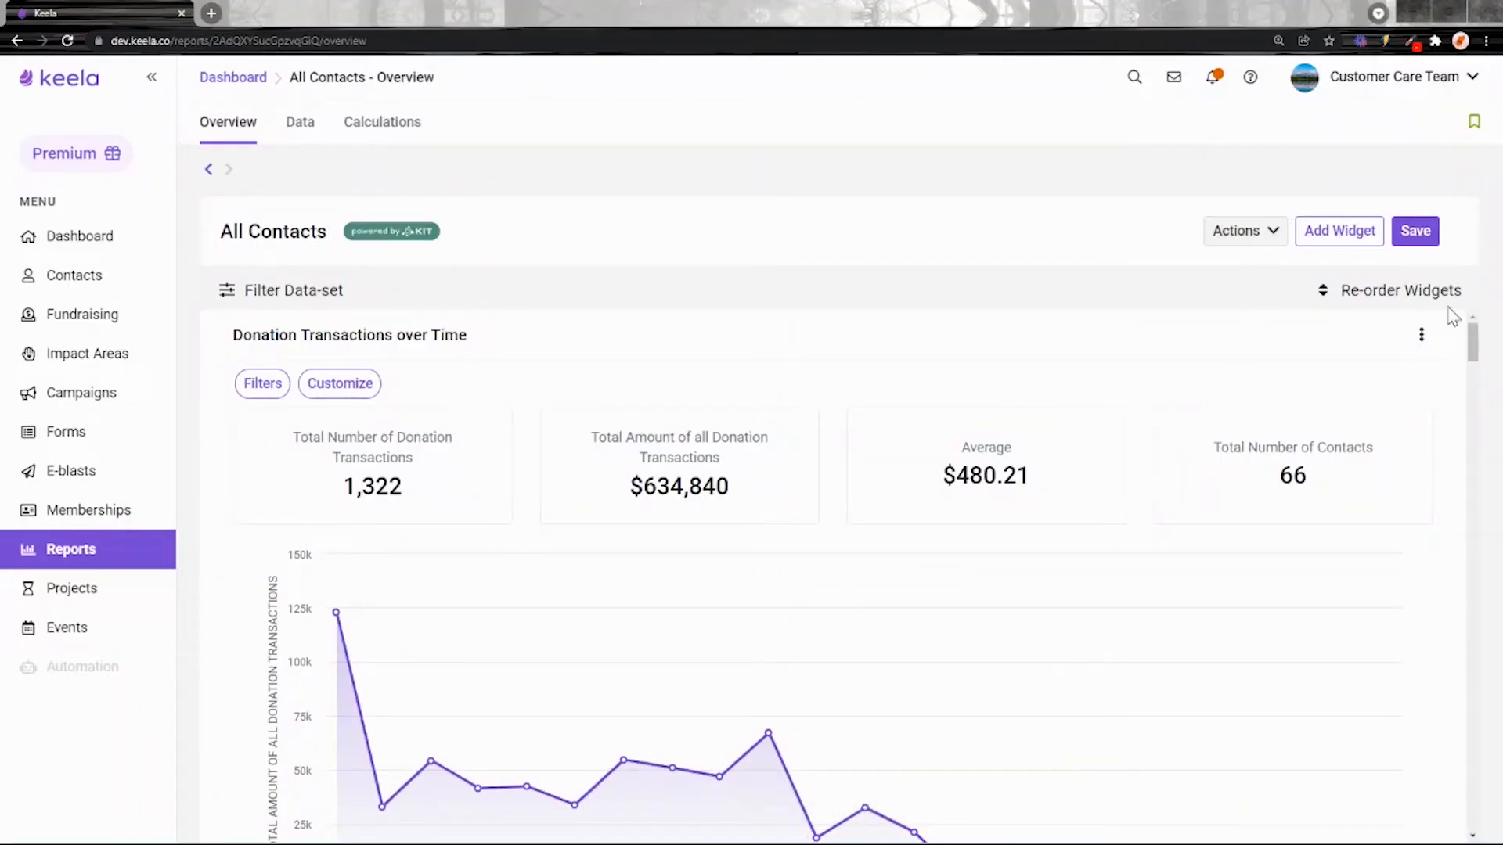
# Move Contact Lifetime Donations to the first place in the report's widget order
pyautogui.click(1375, 293)
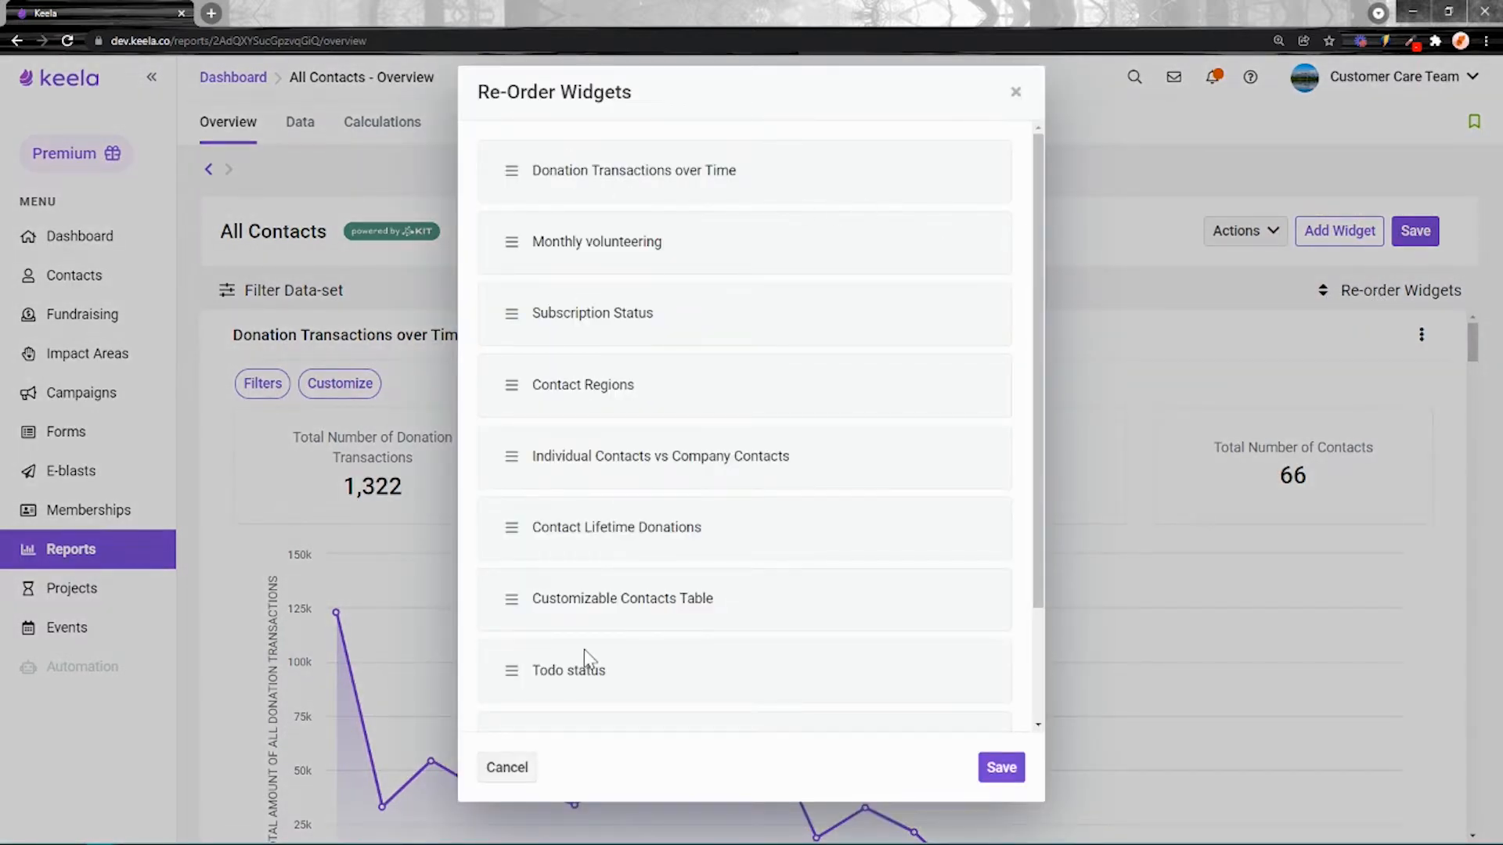
pyautogui.scroll(-1, 689, 337)
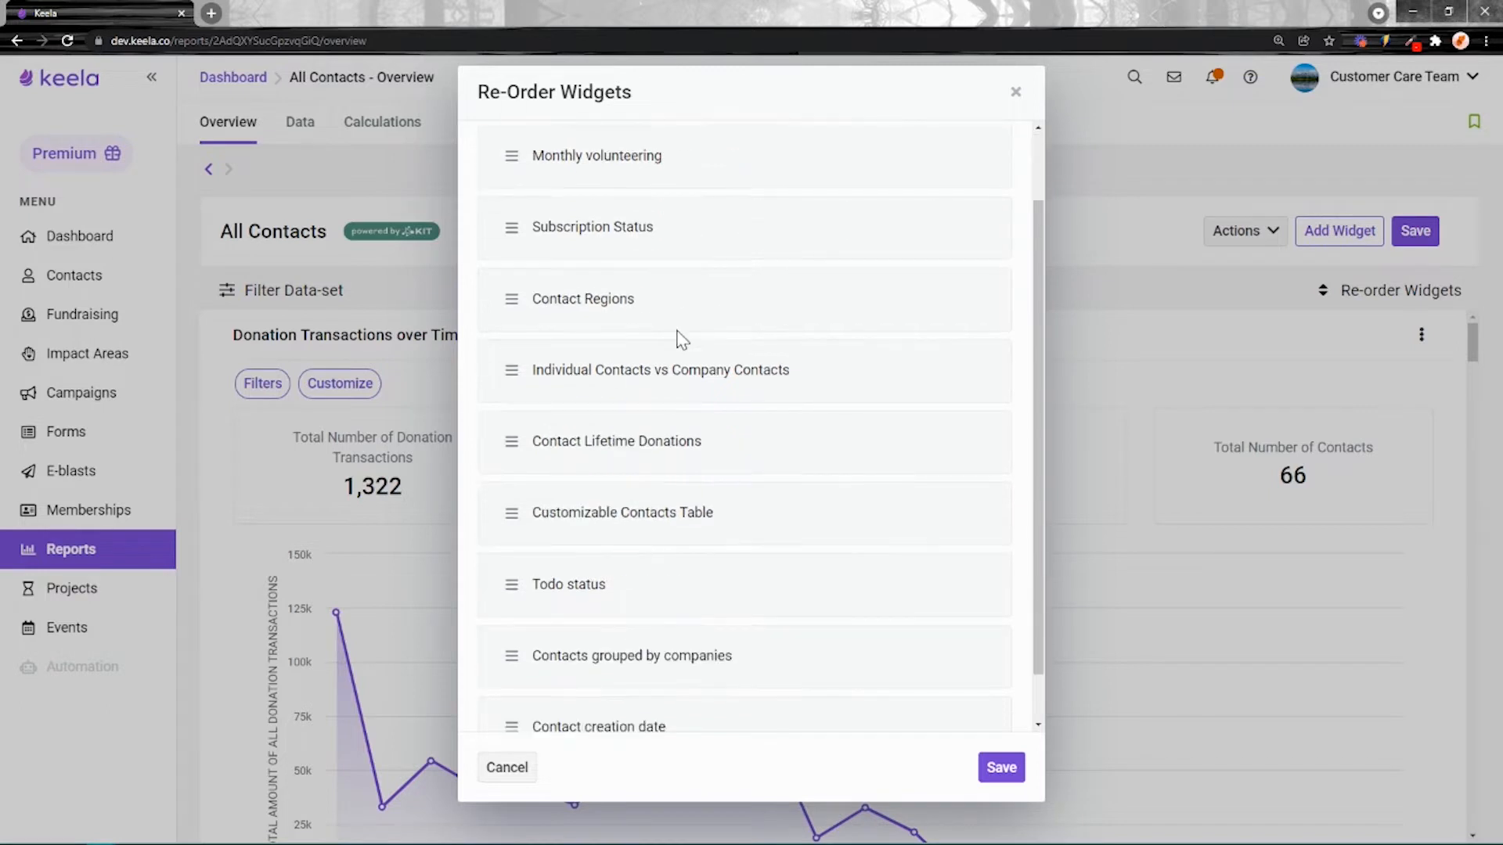
pyautogui.scroll(-1, 681, 339)
pyautogui.scroll(3, 633, 423)
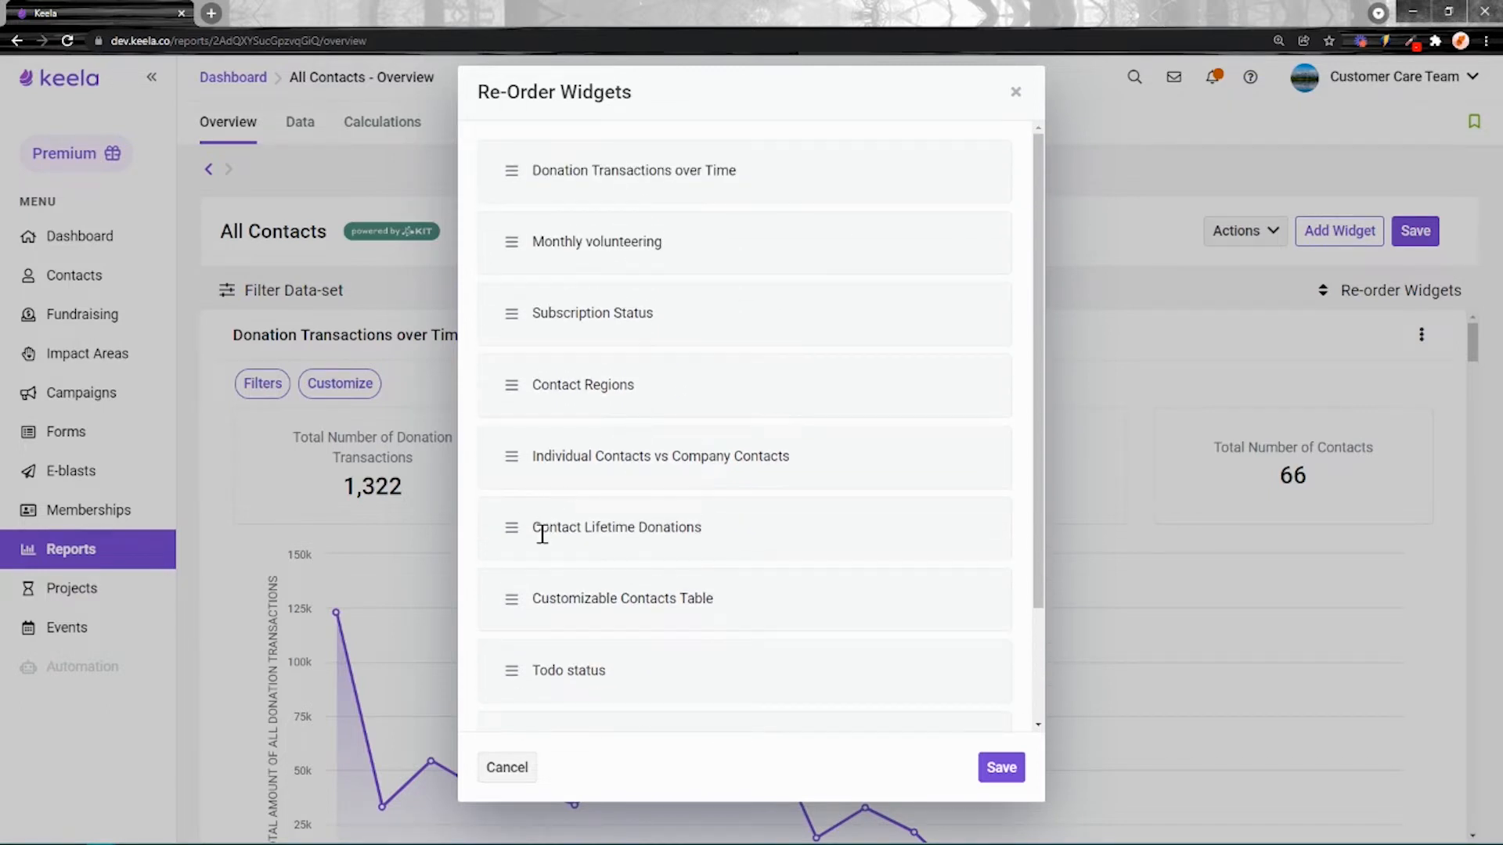
pyautogui.moveTo(511, 540); pyautogui.dragTo(536, 168)
# Move Customizable Contacts Table to second place, directly below Contact Lifetime Donations, and save the widget order
pyautogui.scroll(-1, 540, 462)
pyautogui.scroll(-1, 571, 467)
pyautogui.scroll(2, 728, 554)
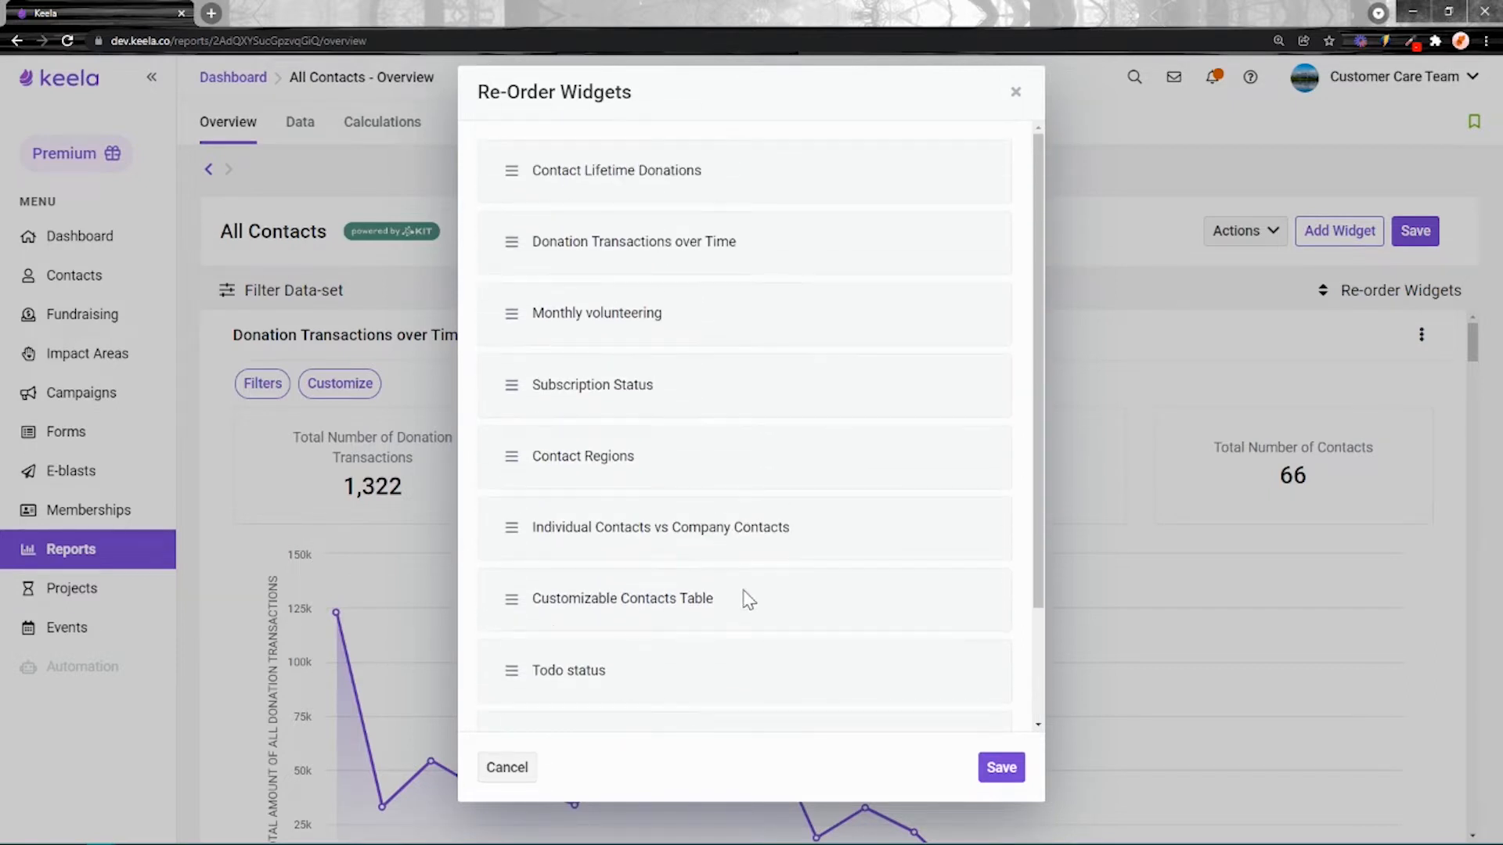
pyautogui.moveTo(510, 607); pyautogui.dragTo(530, 238)
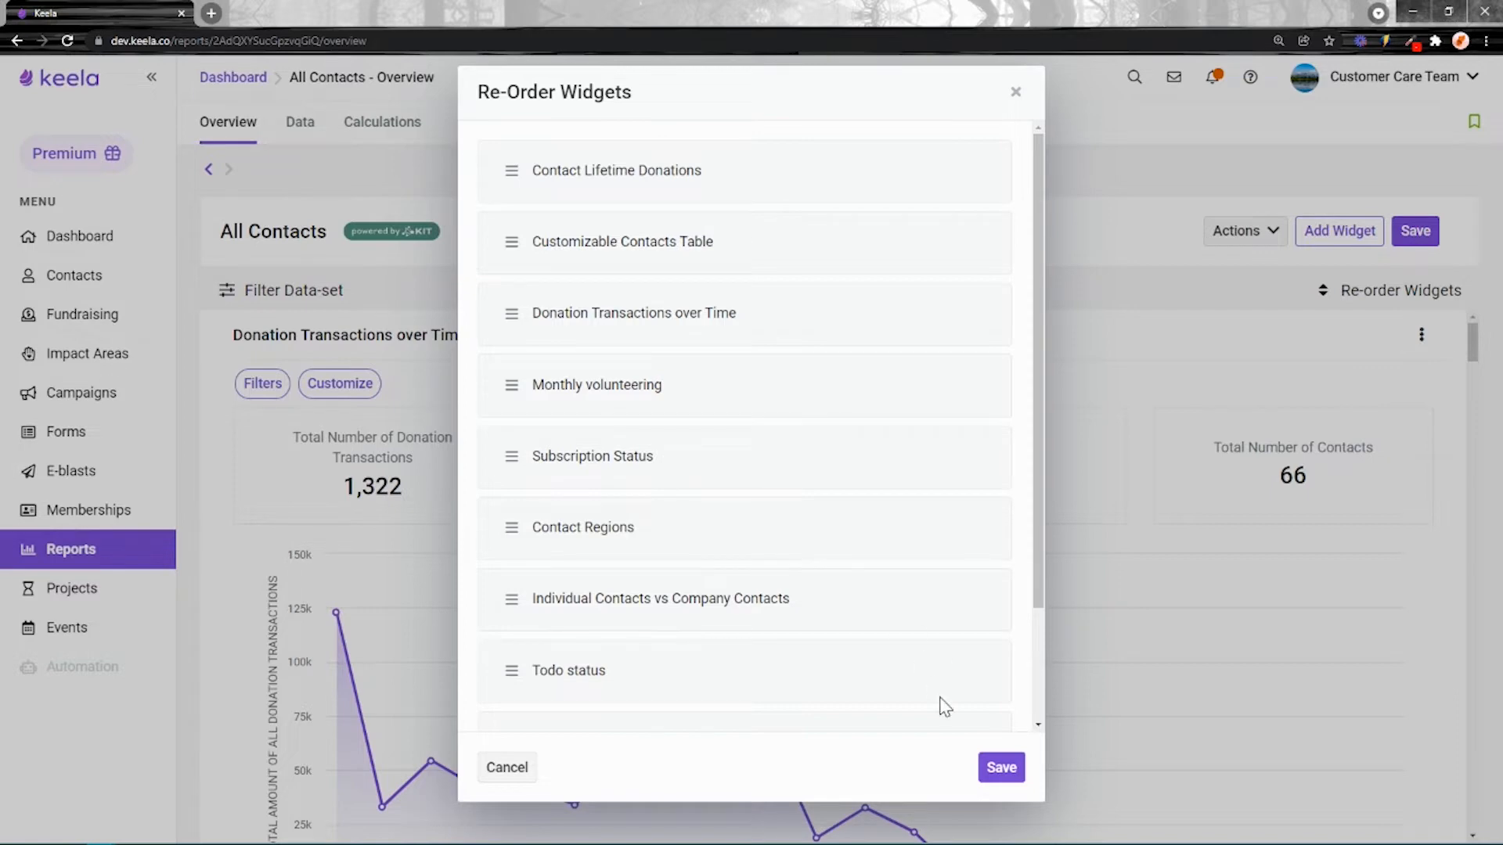
pyautogui.click(1005, 768)
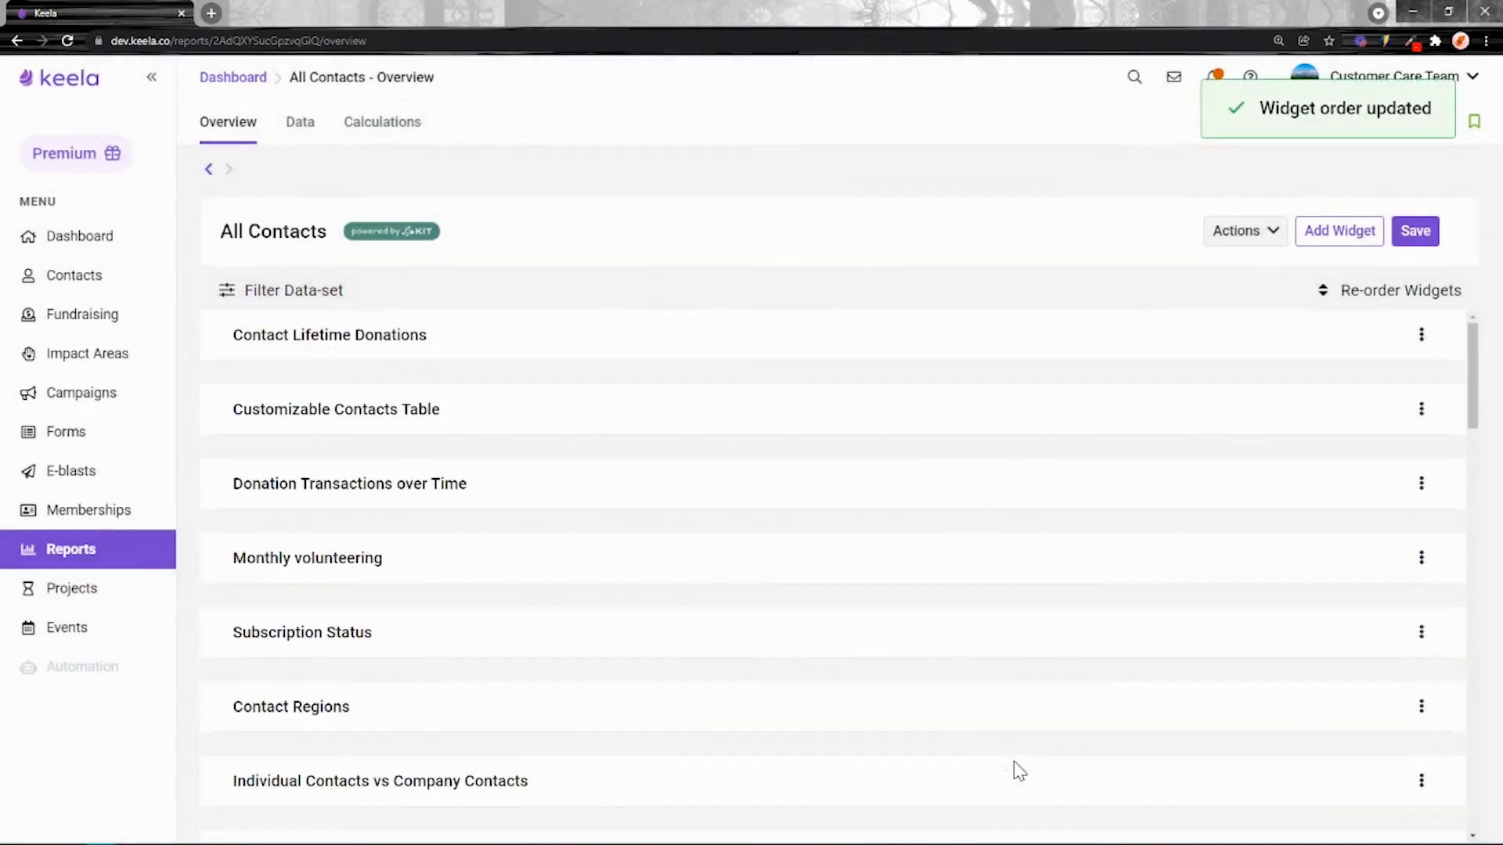
# Examine the Contact Lifetime Donations widget and the list of contacts behind its Average figure
pyautogui.scroll(-2, 959, 572)
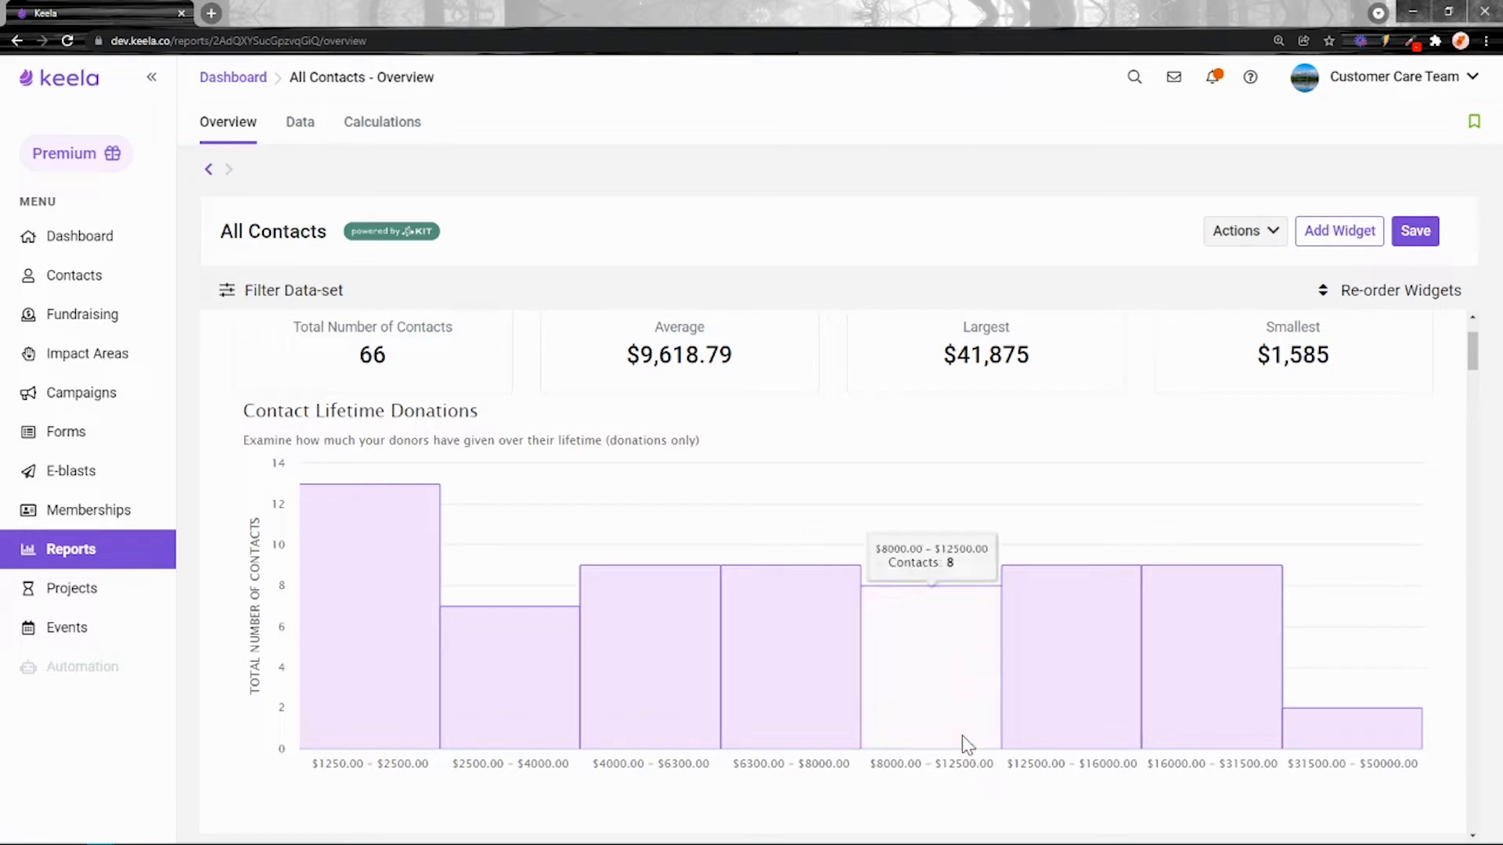
pyautogui.scroll(2, 692, 386)
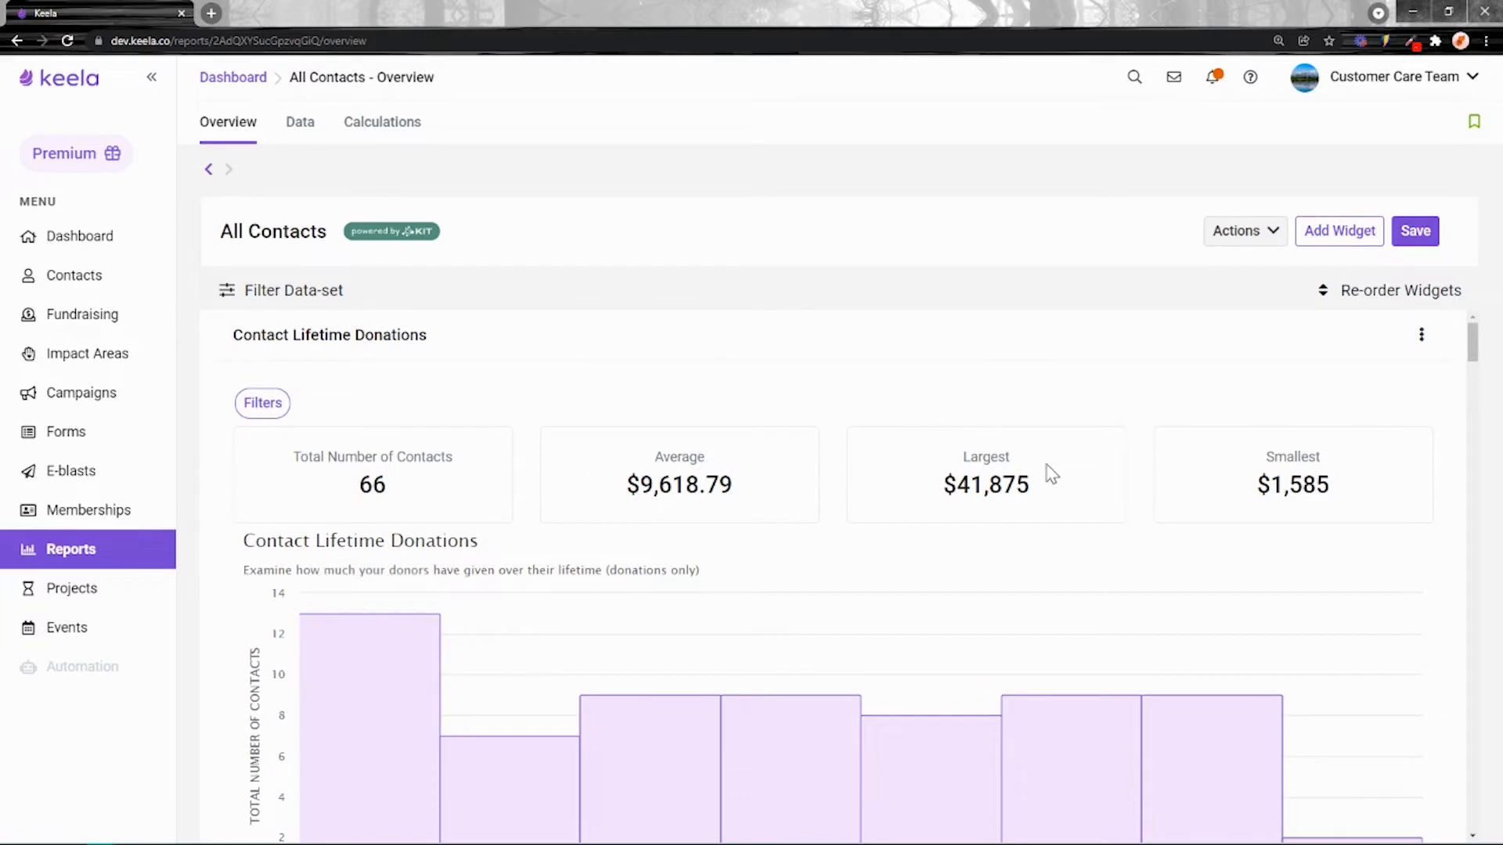
pyautogui.scroll(-2, 1050, 476)
pyautogui.scroll(2, 945, 442)
pyautogui.click(671, 487)
pyautogui.scroll(-1, 650, 364)
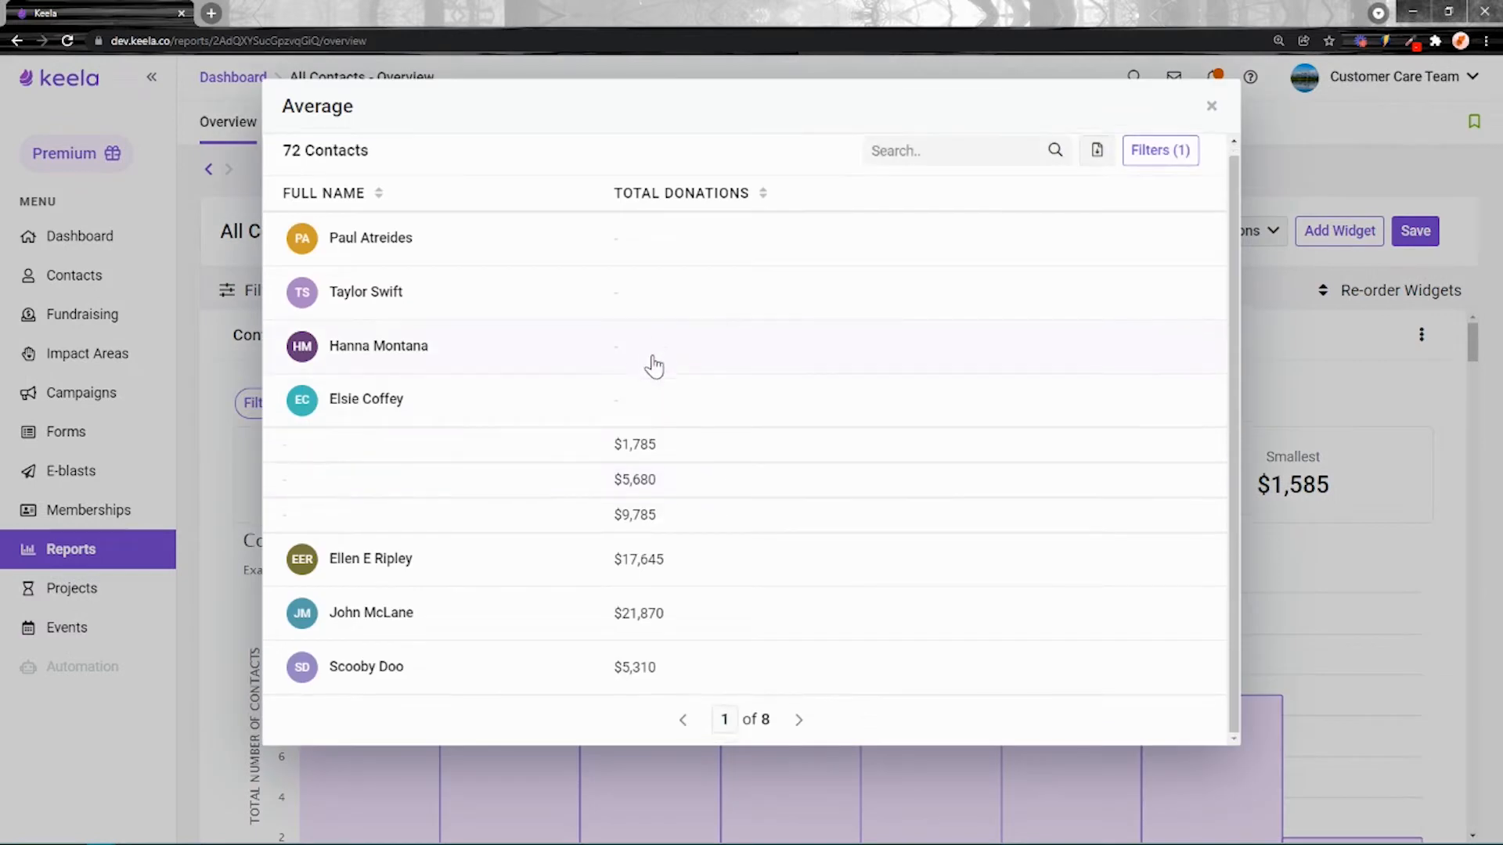
pyautogui.click(1212, 107)
# Open the list of contacts behind the $4000.00 – $6300.00 bar of the Contact Lifetime Donations chart
pyautogui.scroll(-4, 1171, 510)
pyautogui.scroll(2, 1169, 515)
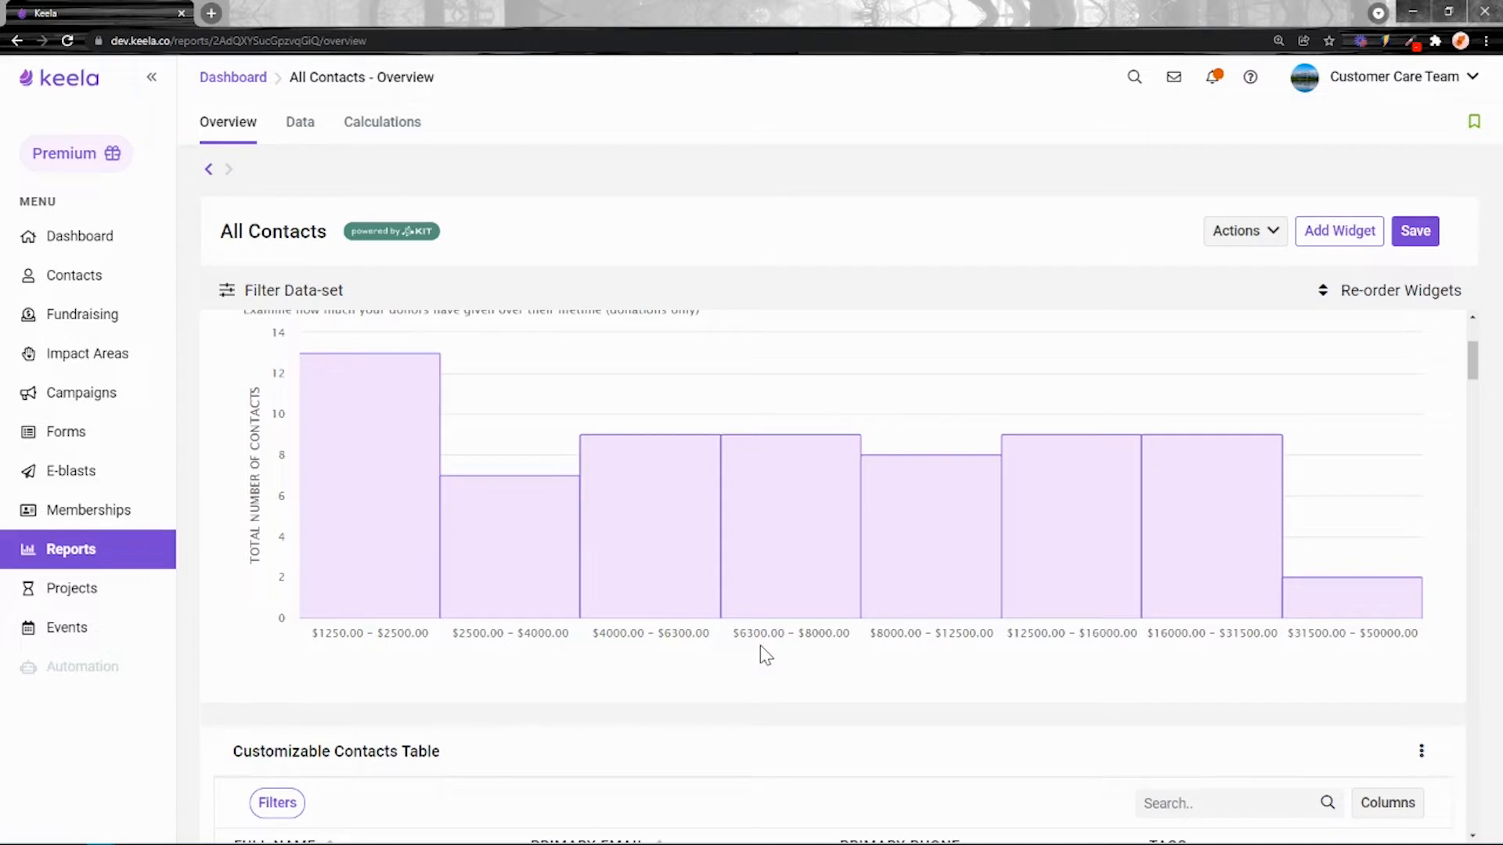
pyautogui.click(655, 505)
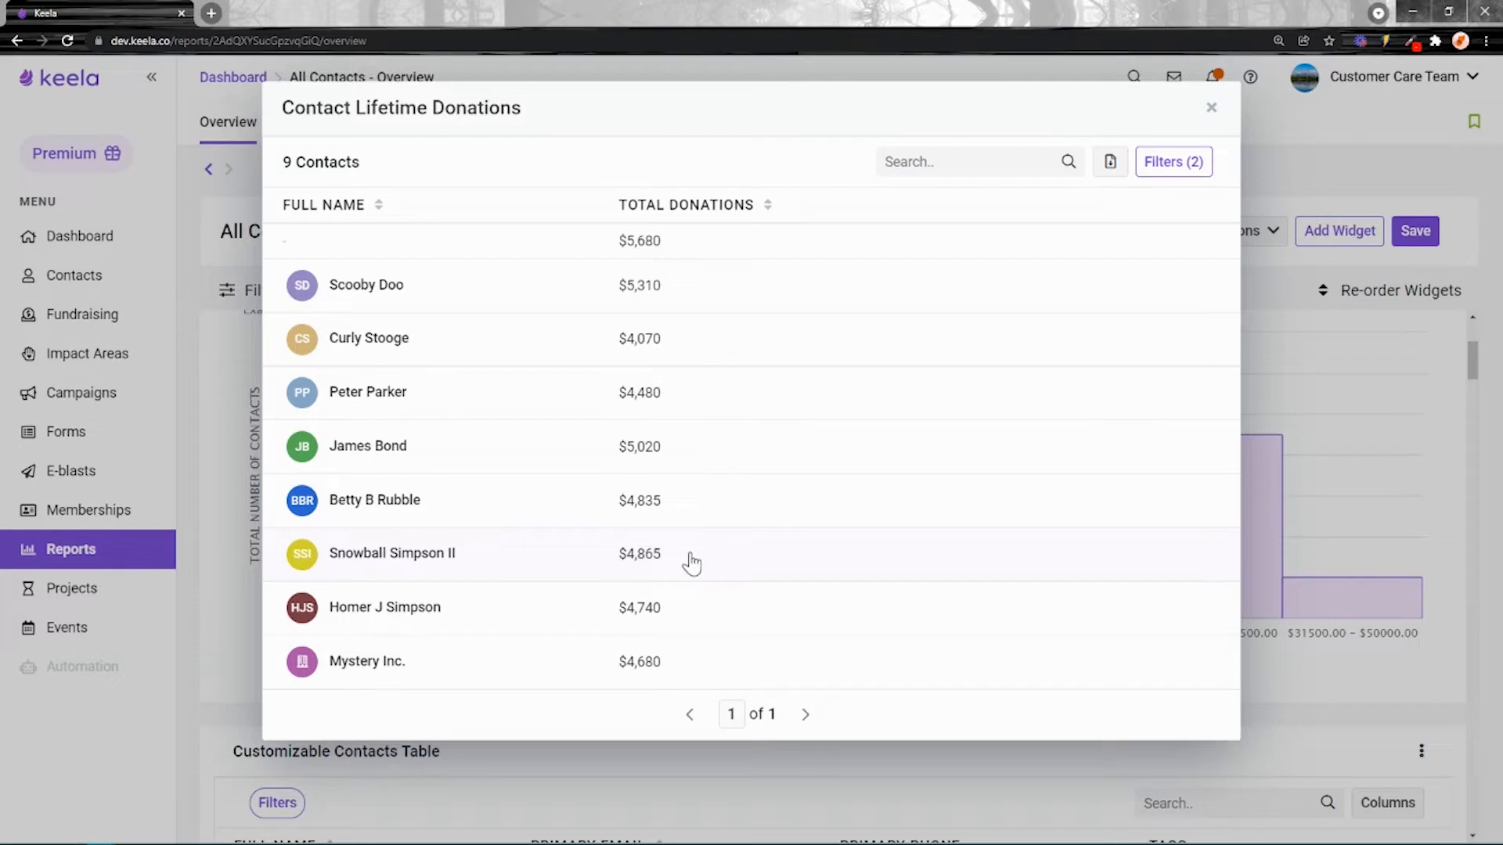
# Add all contacts in the opened donation range list to the Silver Badge tag and save
pyautogui.click(1110, 162)
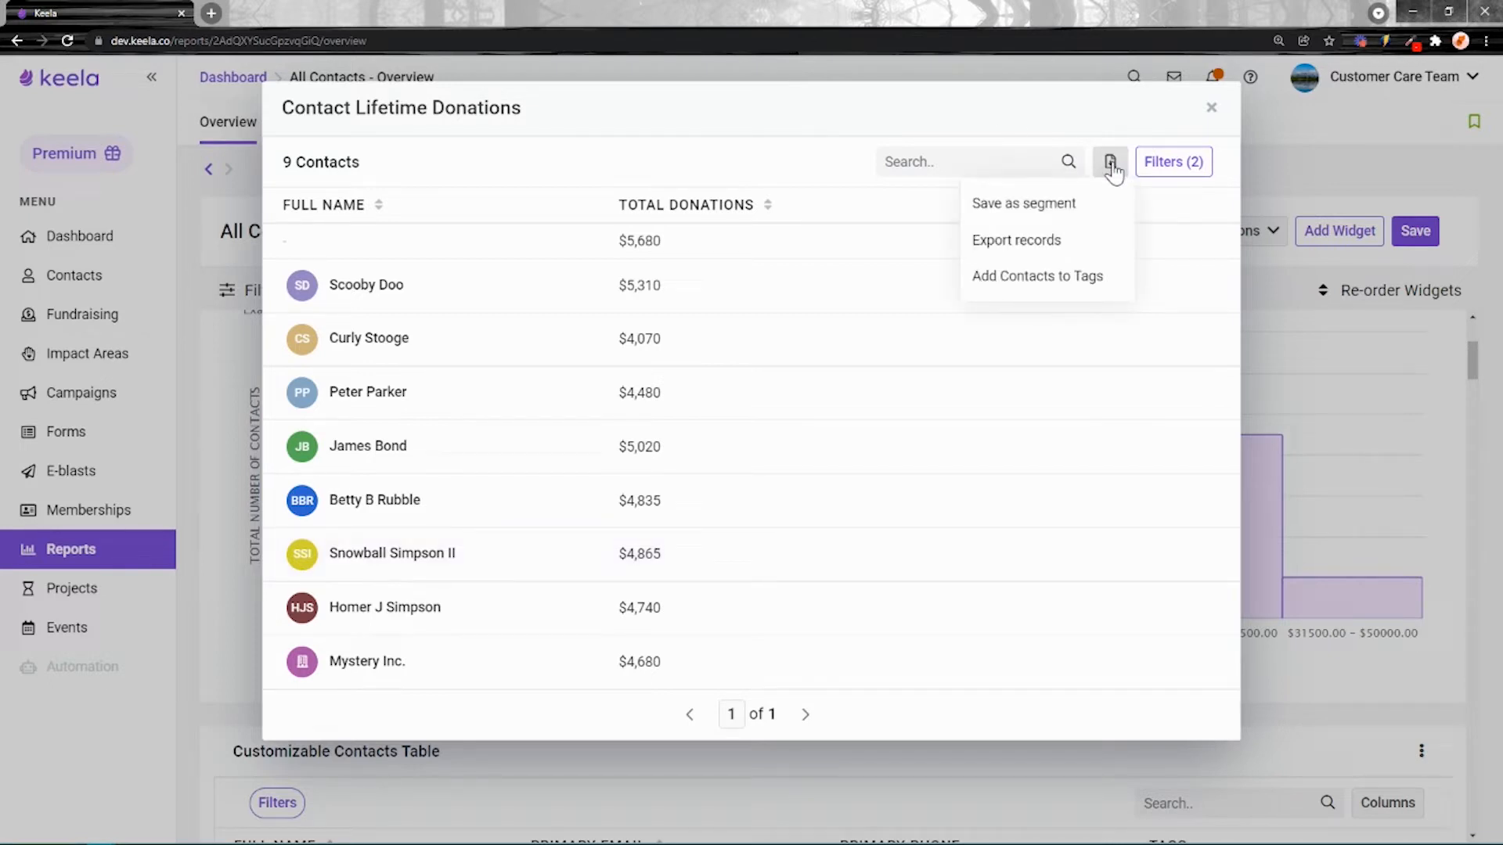
pyautogui.moveTo(1110, 168)
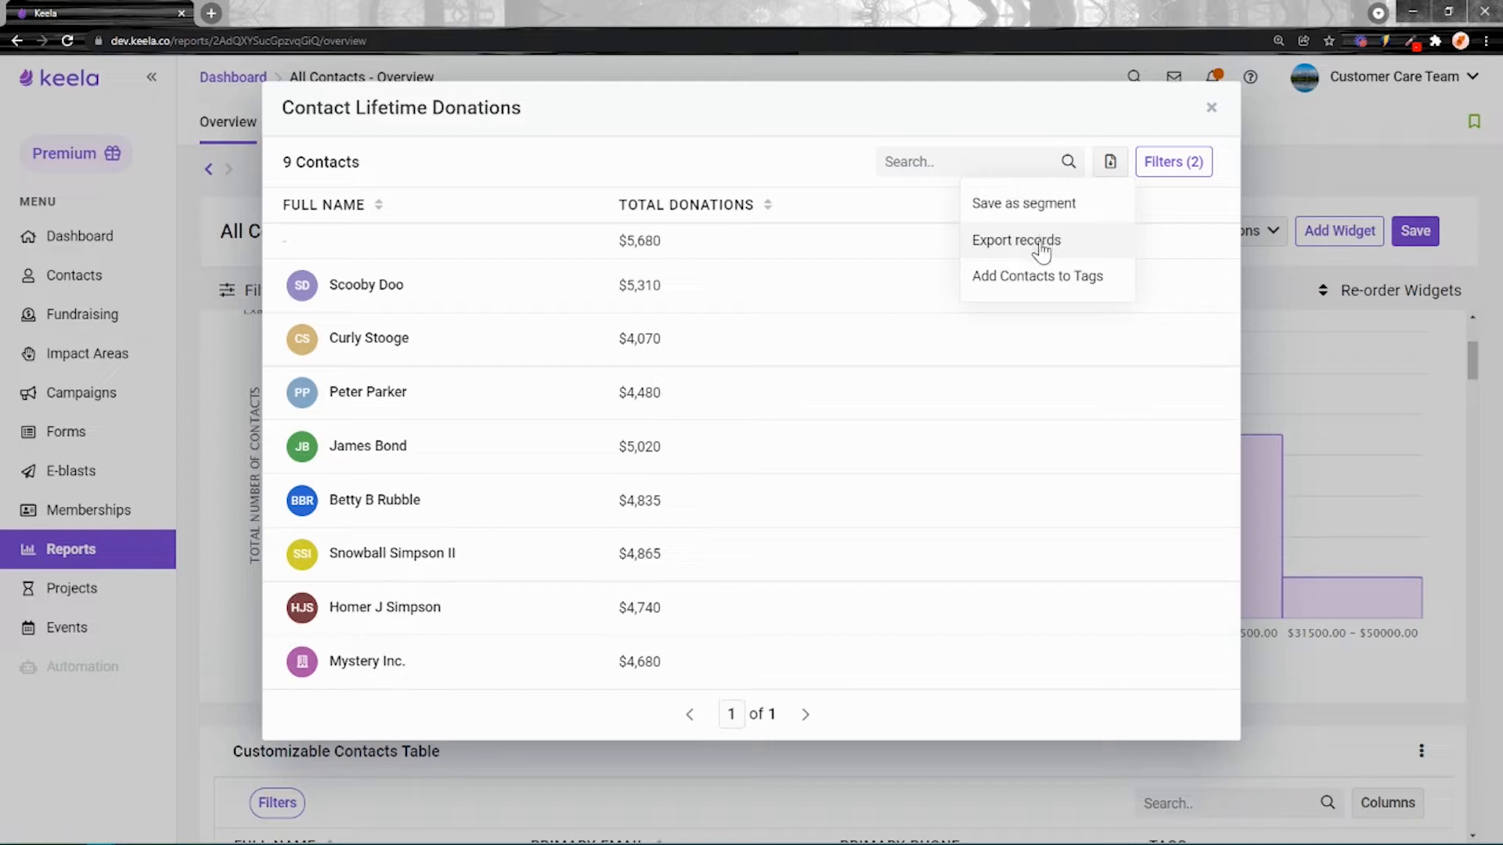
pyautogui.click(1041, 290)
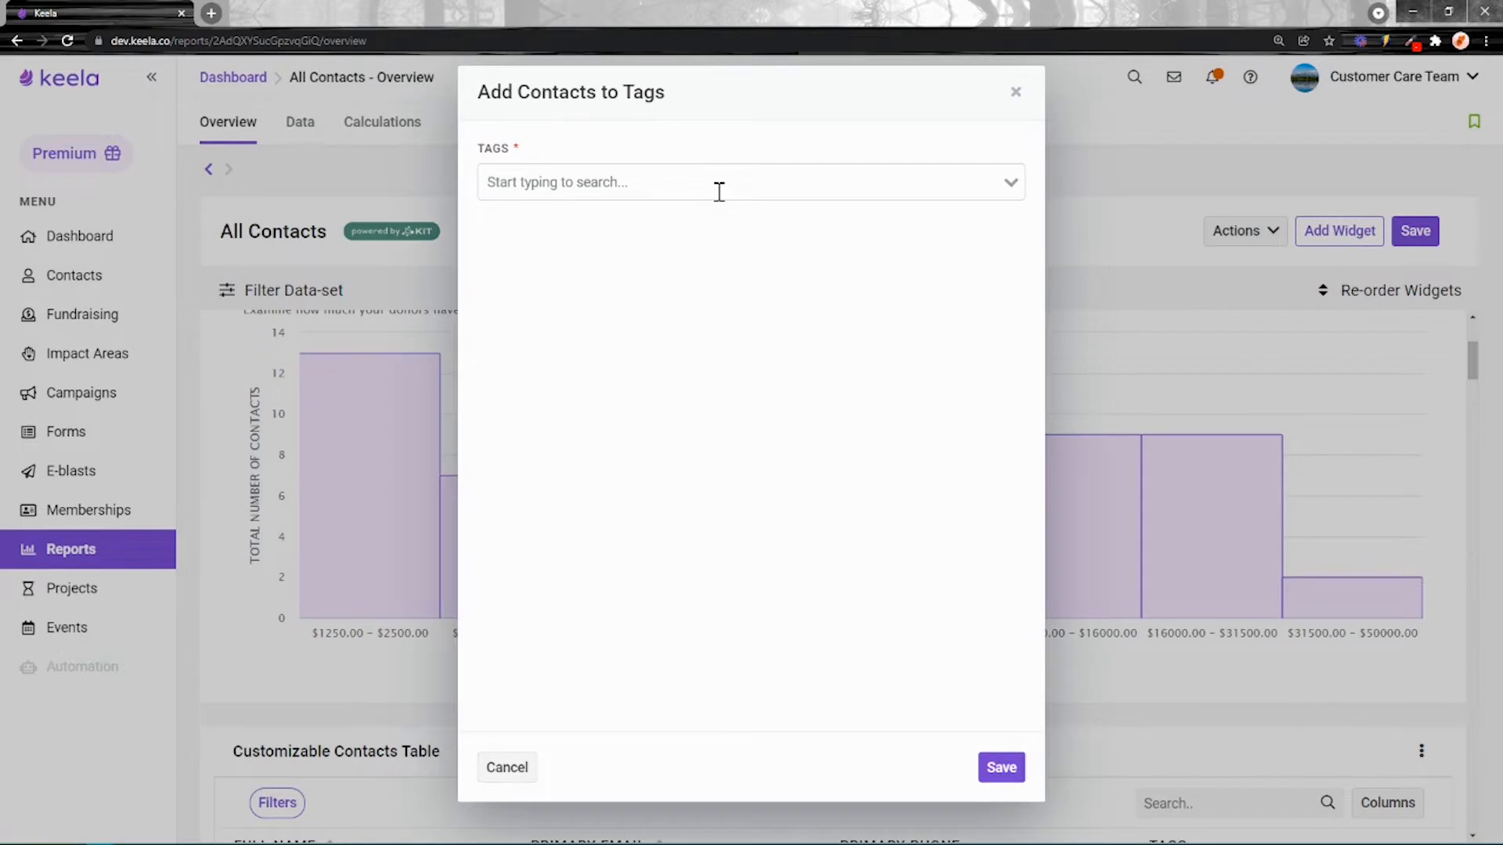
pyautogui.click(716, 186)
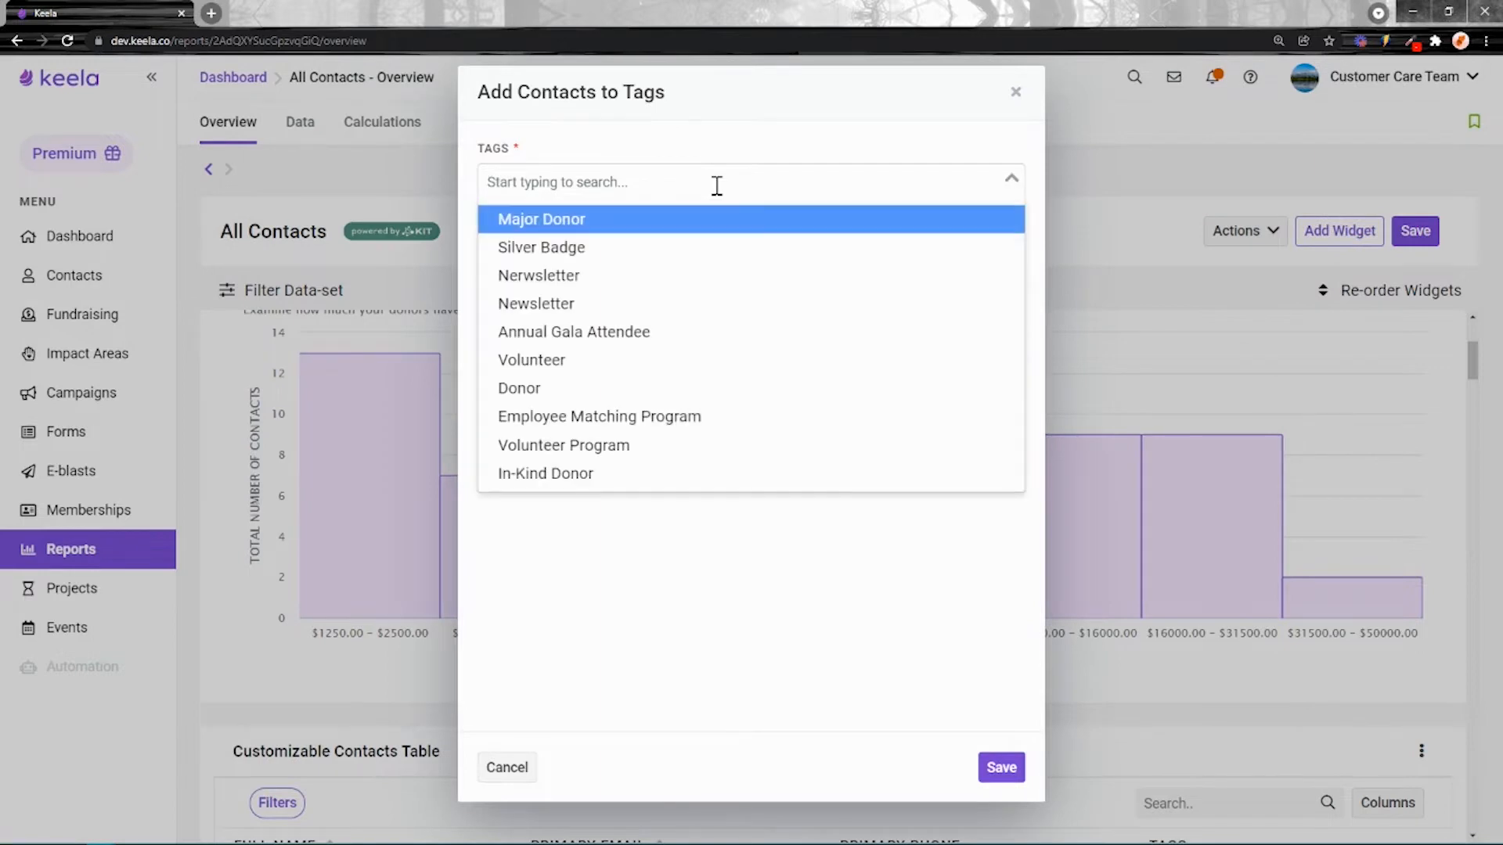
pyautogui.click(594, 249)
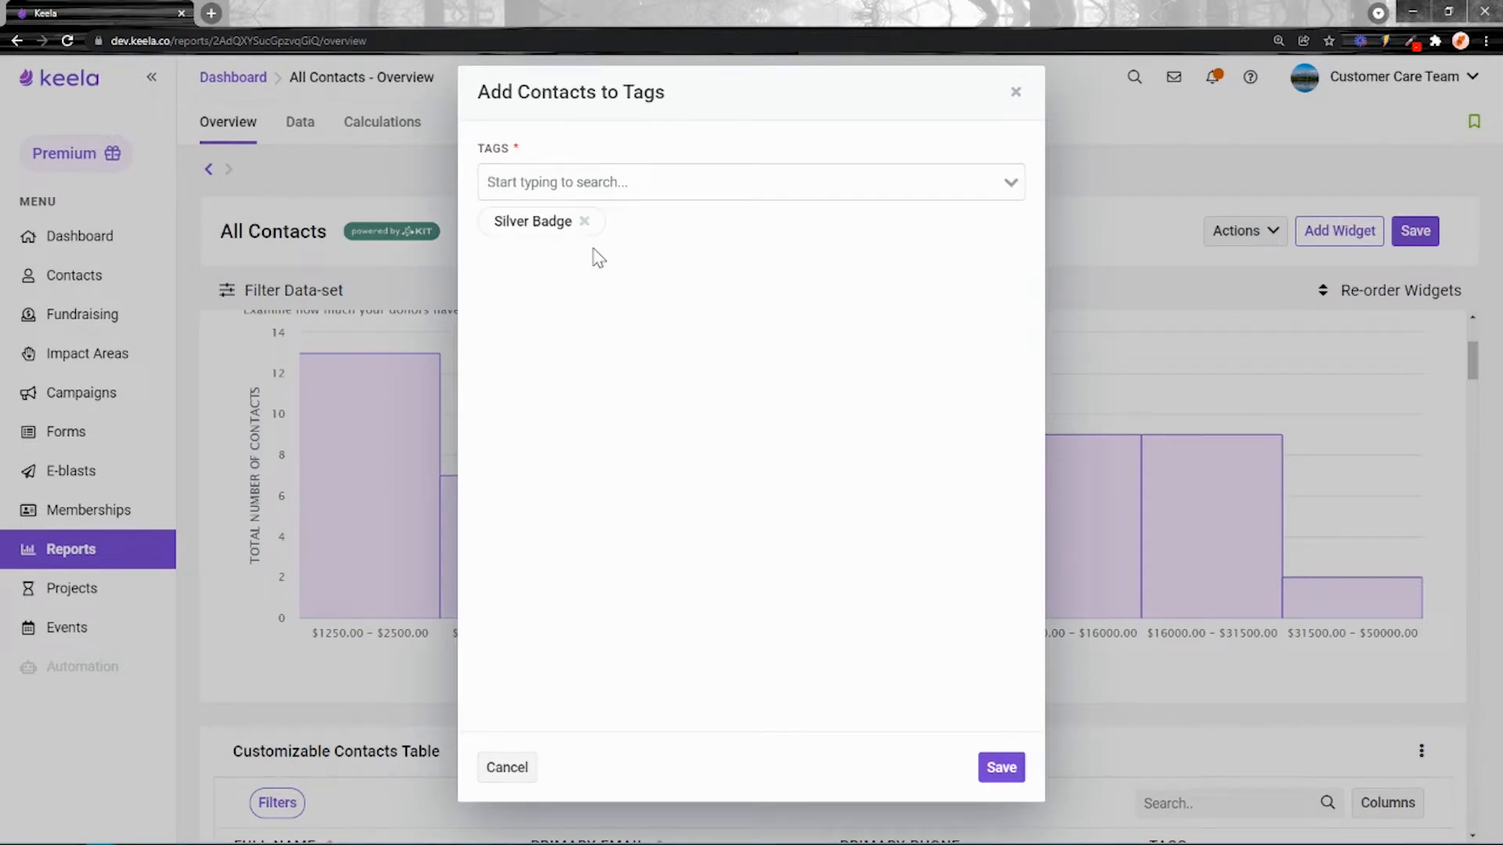
pyautogui.click(1001, 768)
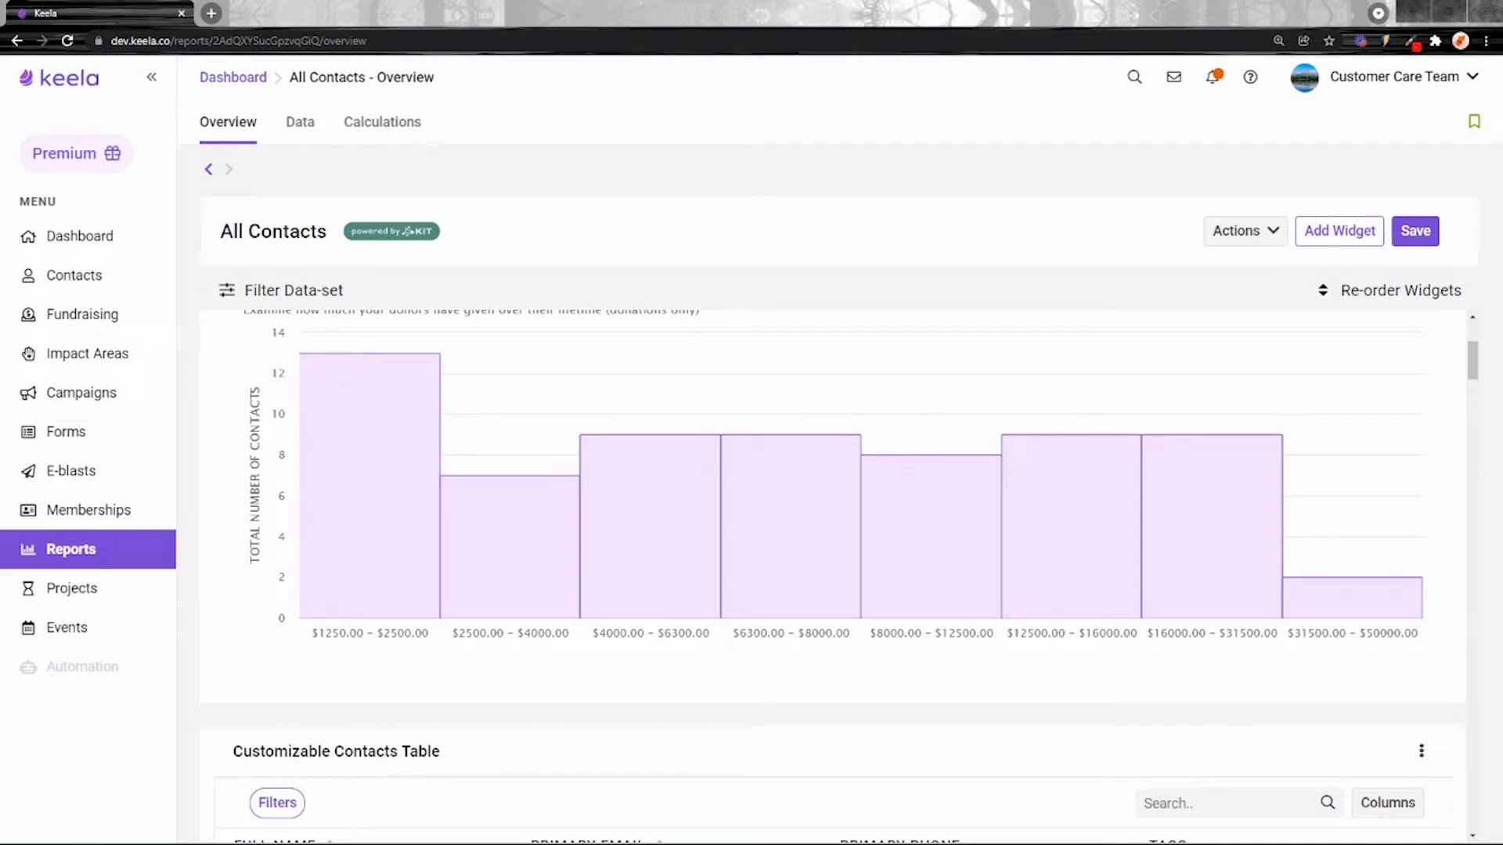
# Remove Contact Regions and Individual Contacts vs Company Contacts from the dashboard's widget selection to free up two places
pyautogui.scroll(3, 908, 469)
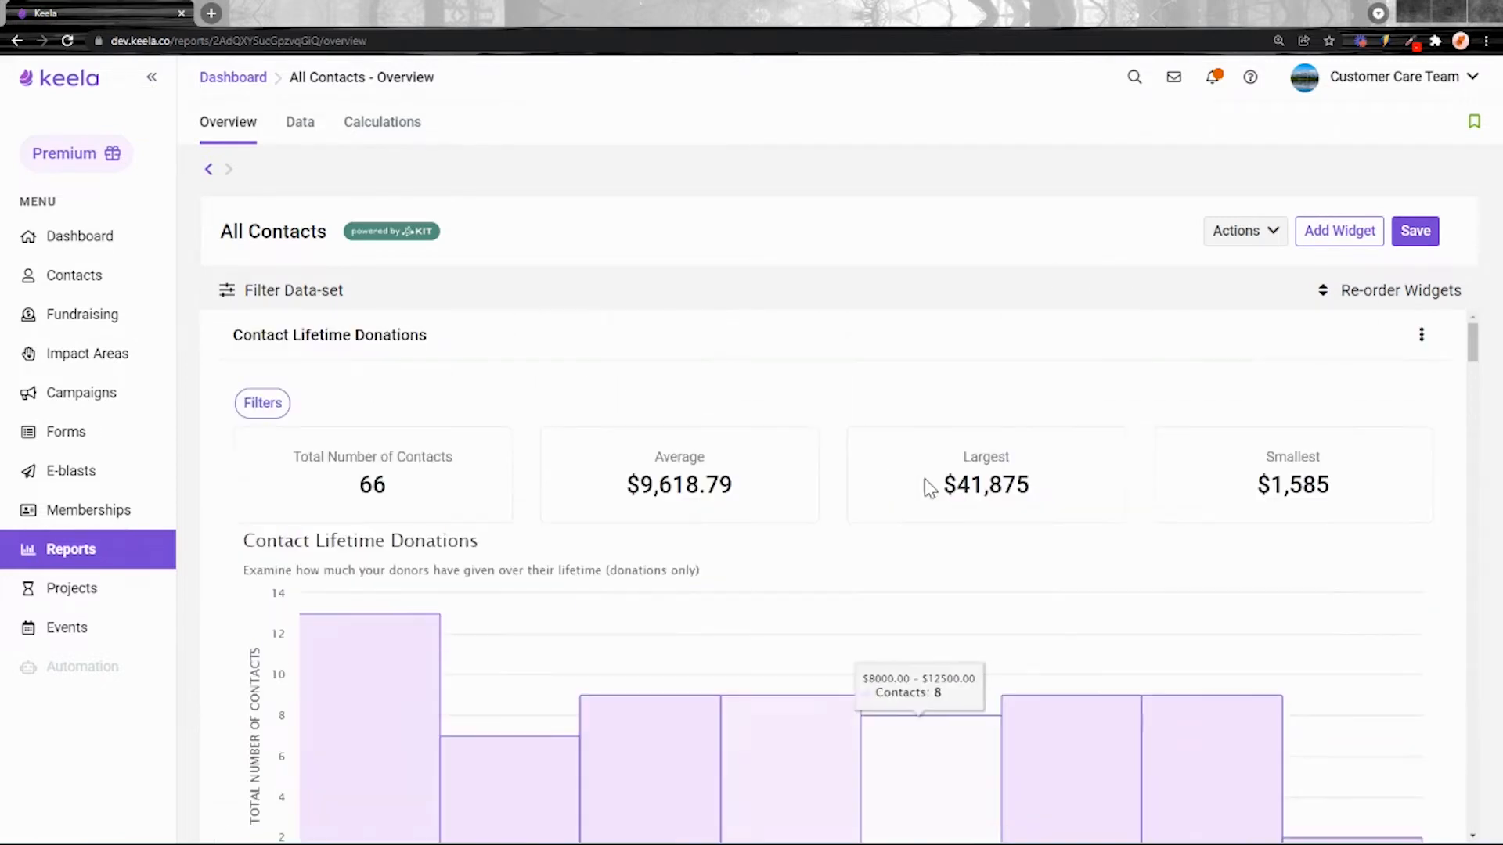
pyautogui.click(1354, 241)
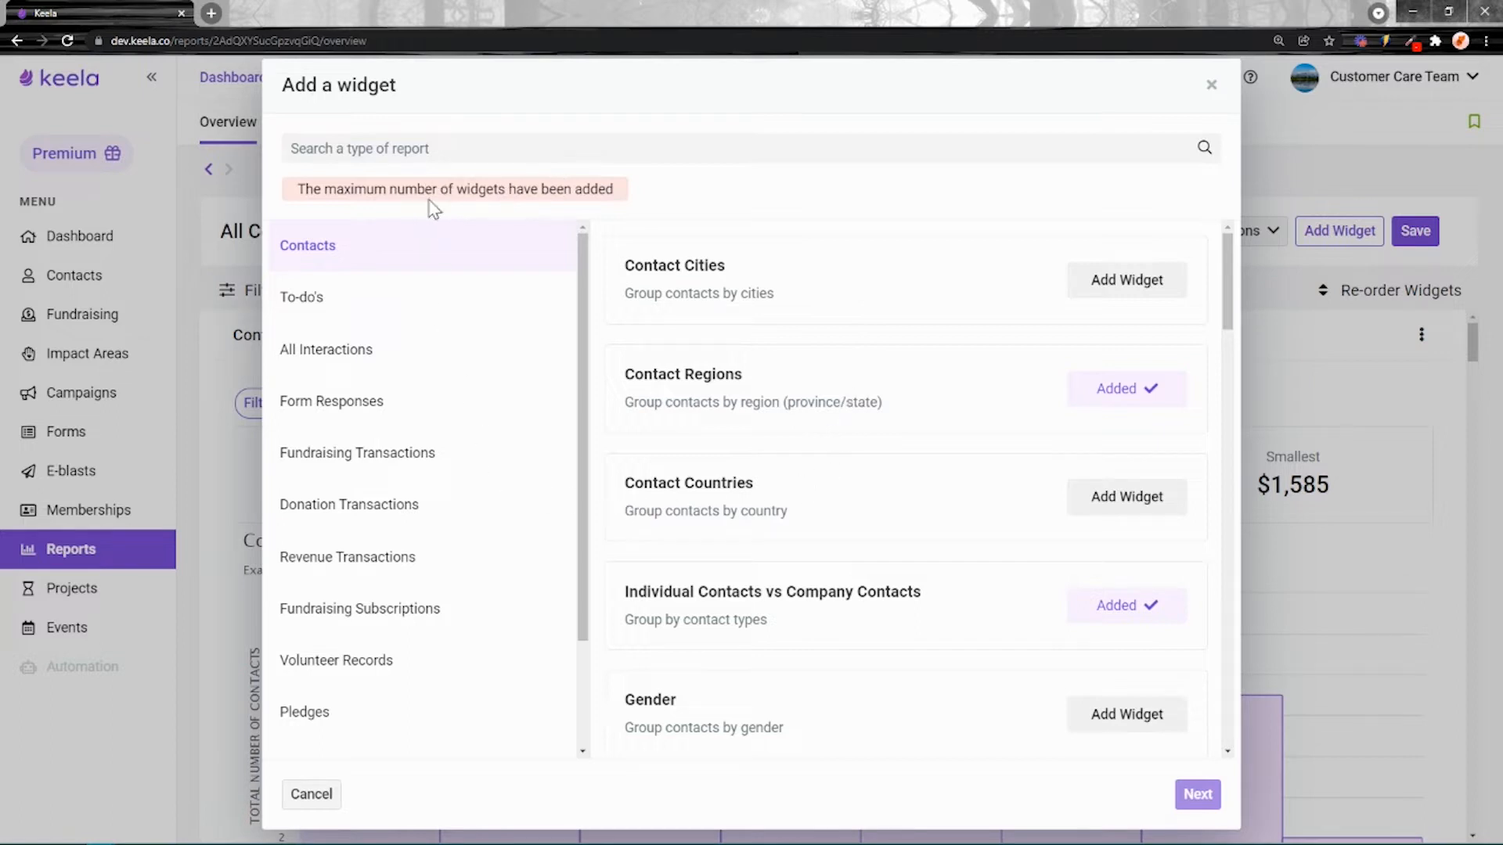
pyautogui.scroll(-2, 391, 392)
pyautogui.scroll(2, 436, 537)
pyautogui.click(1154, 392)
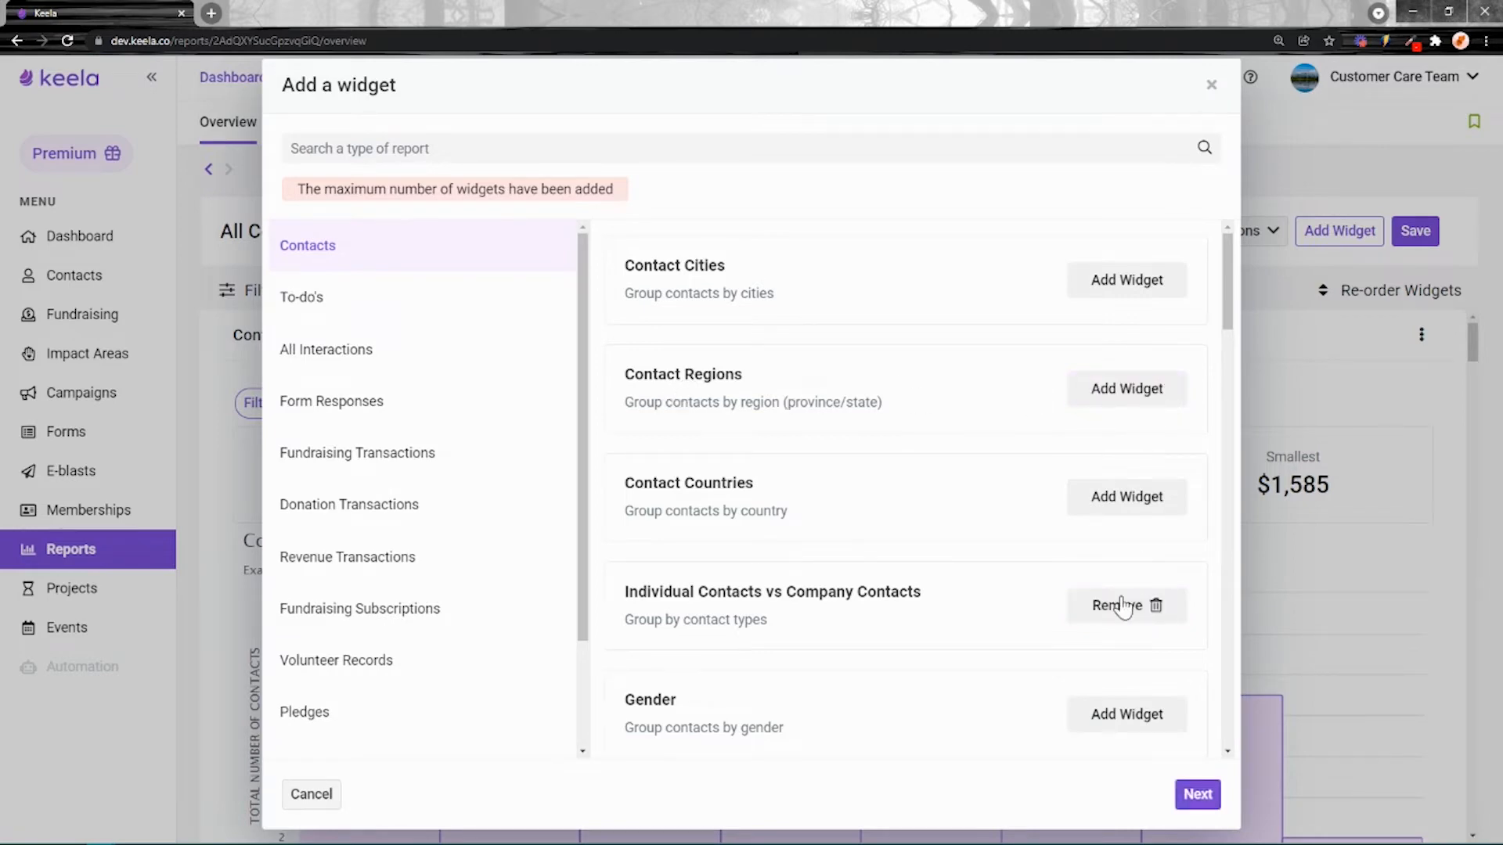
pyautogui.scroll(-5, 806, 621)
pyautogui.scroll(3, 873, 429)
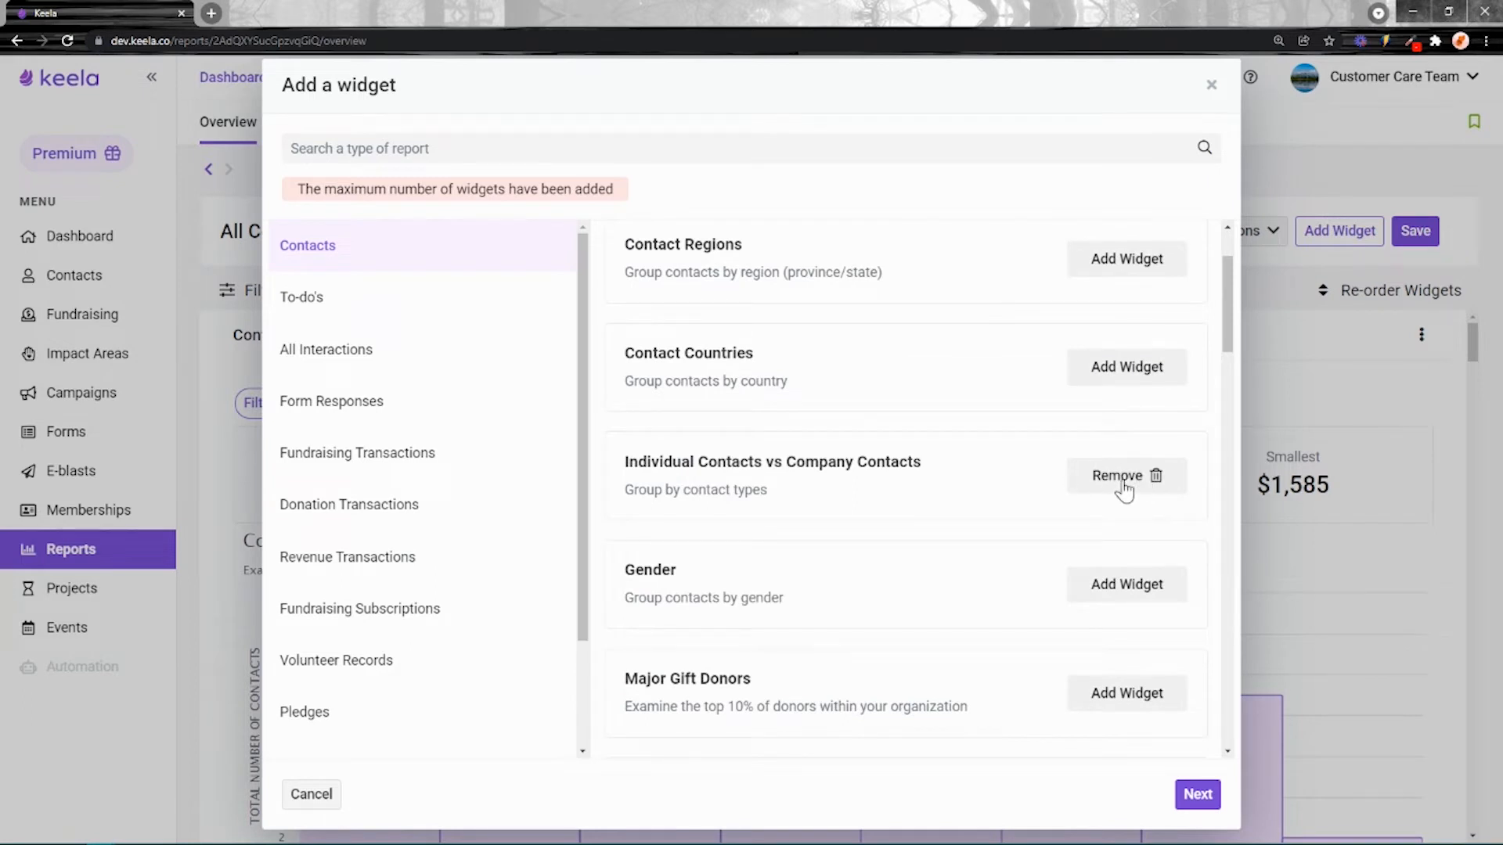
# Add the Donations with receipts widget from Donation Transactions and the Major Gift Donors widget from Contacts to the selection
pyautogui.click(366, 510)
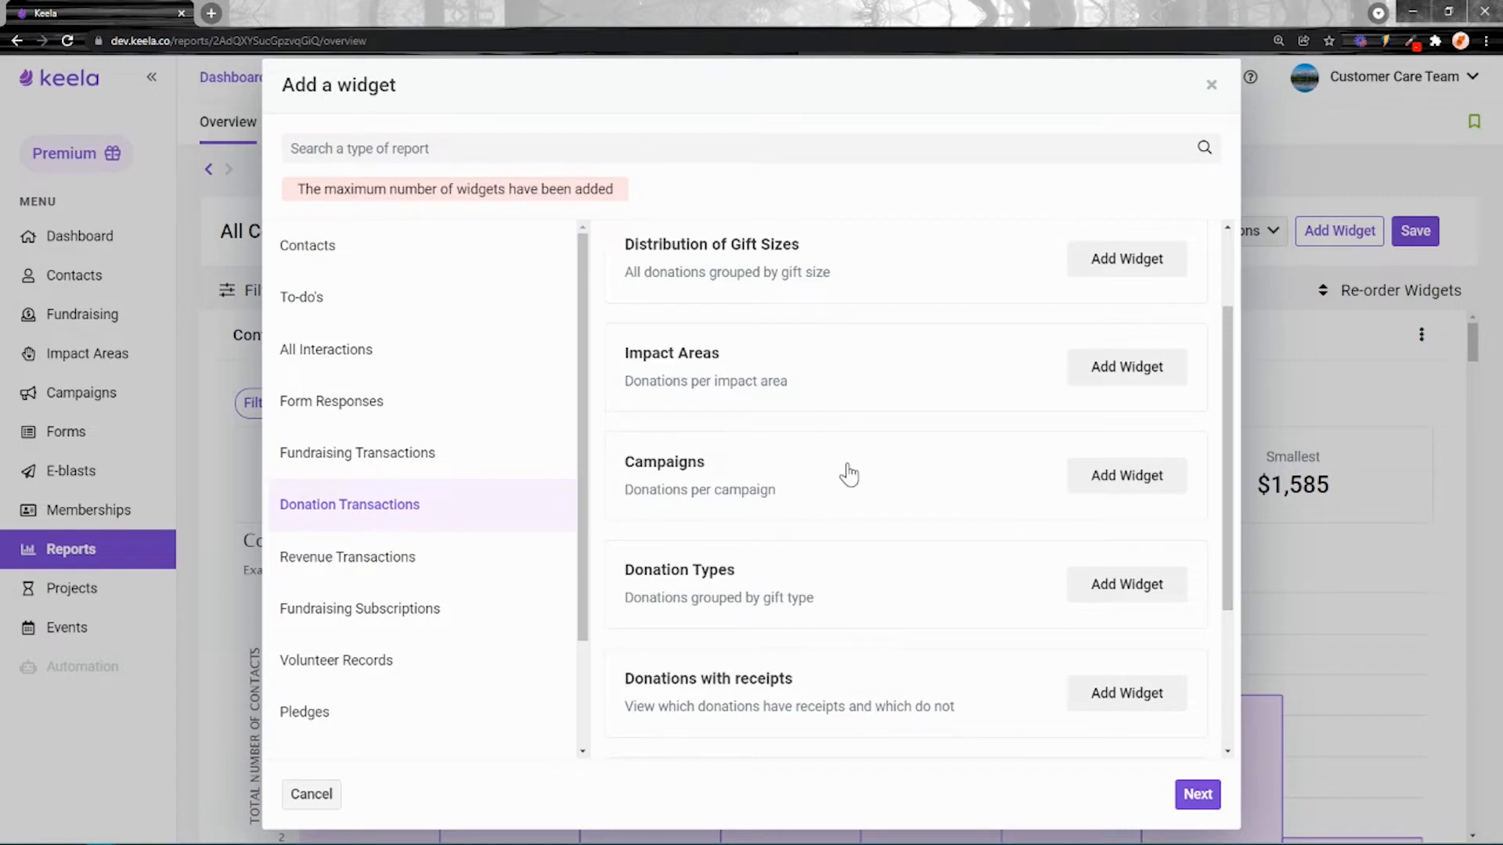
pyautogui.scroll(-3, 848, 474)
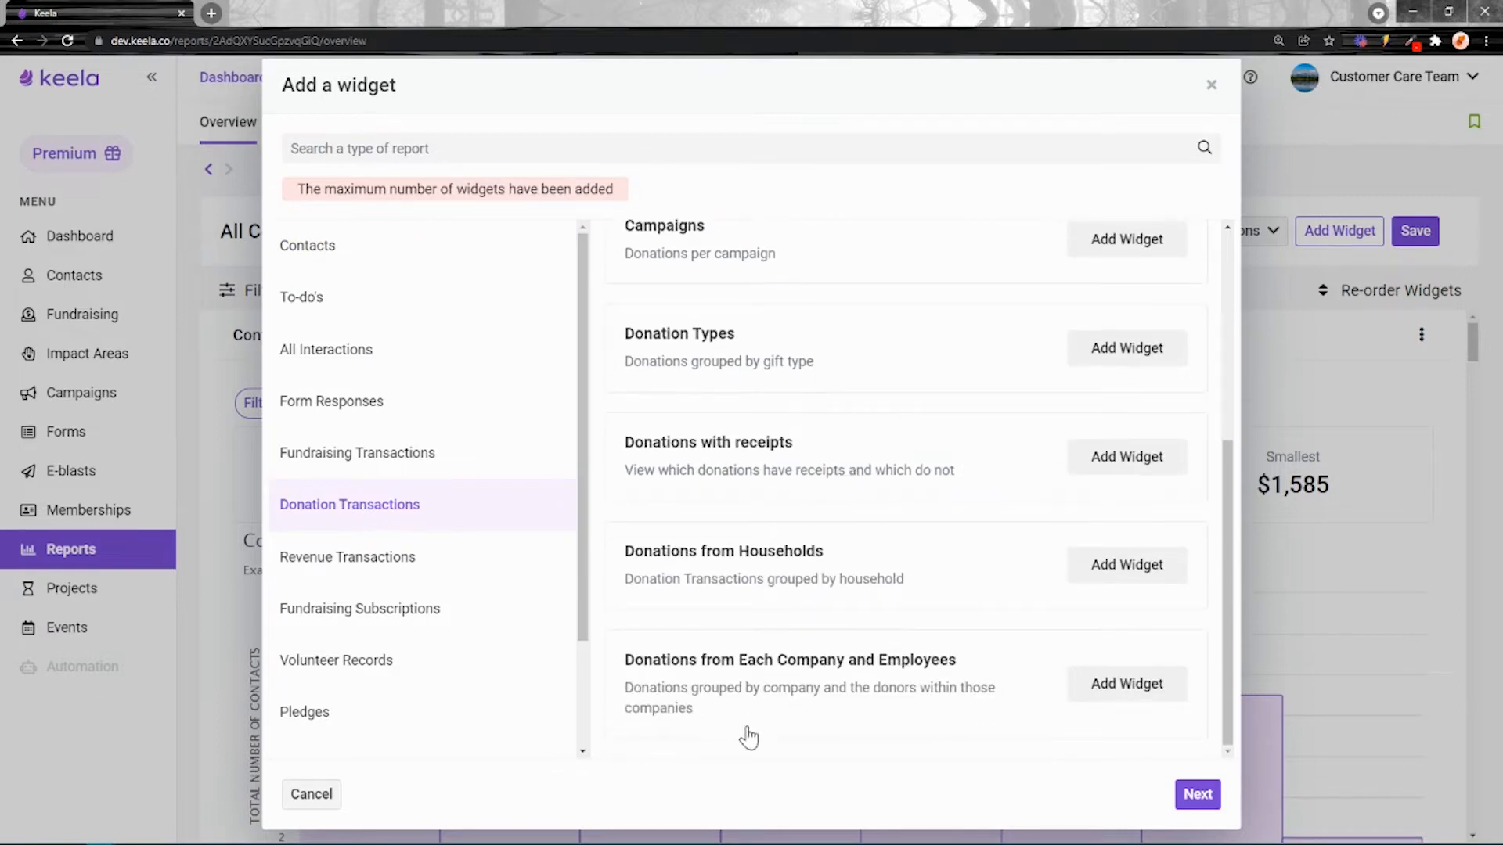
pyautogui.click(1105, 464)
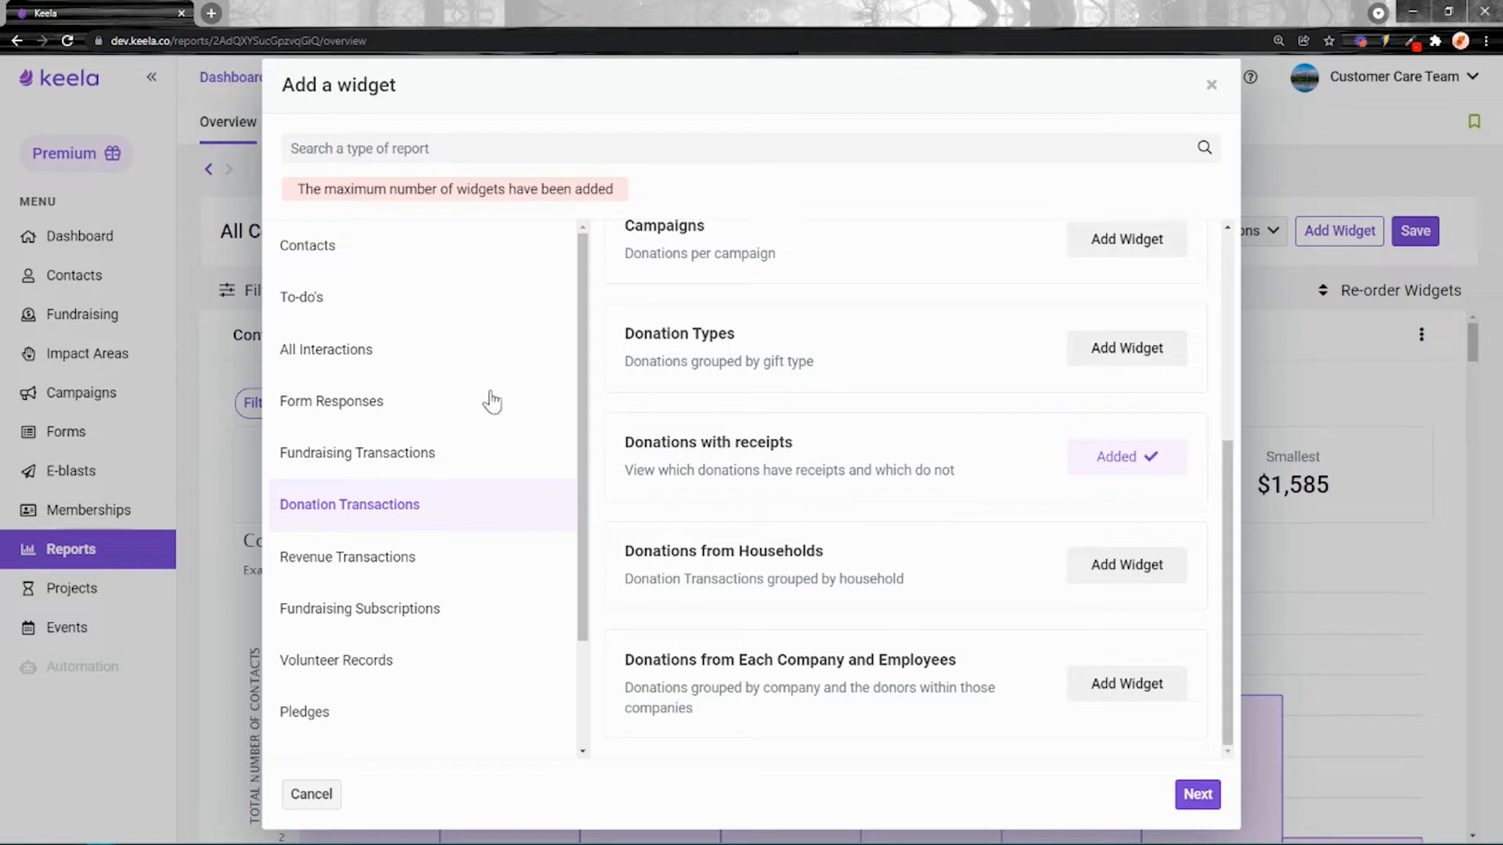
pyautogui.click(359, 249)
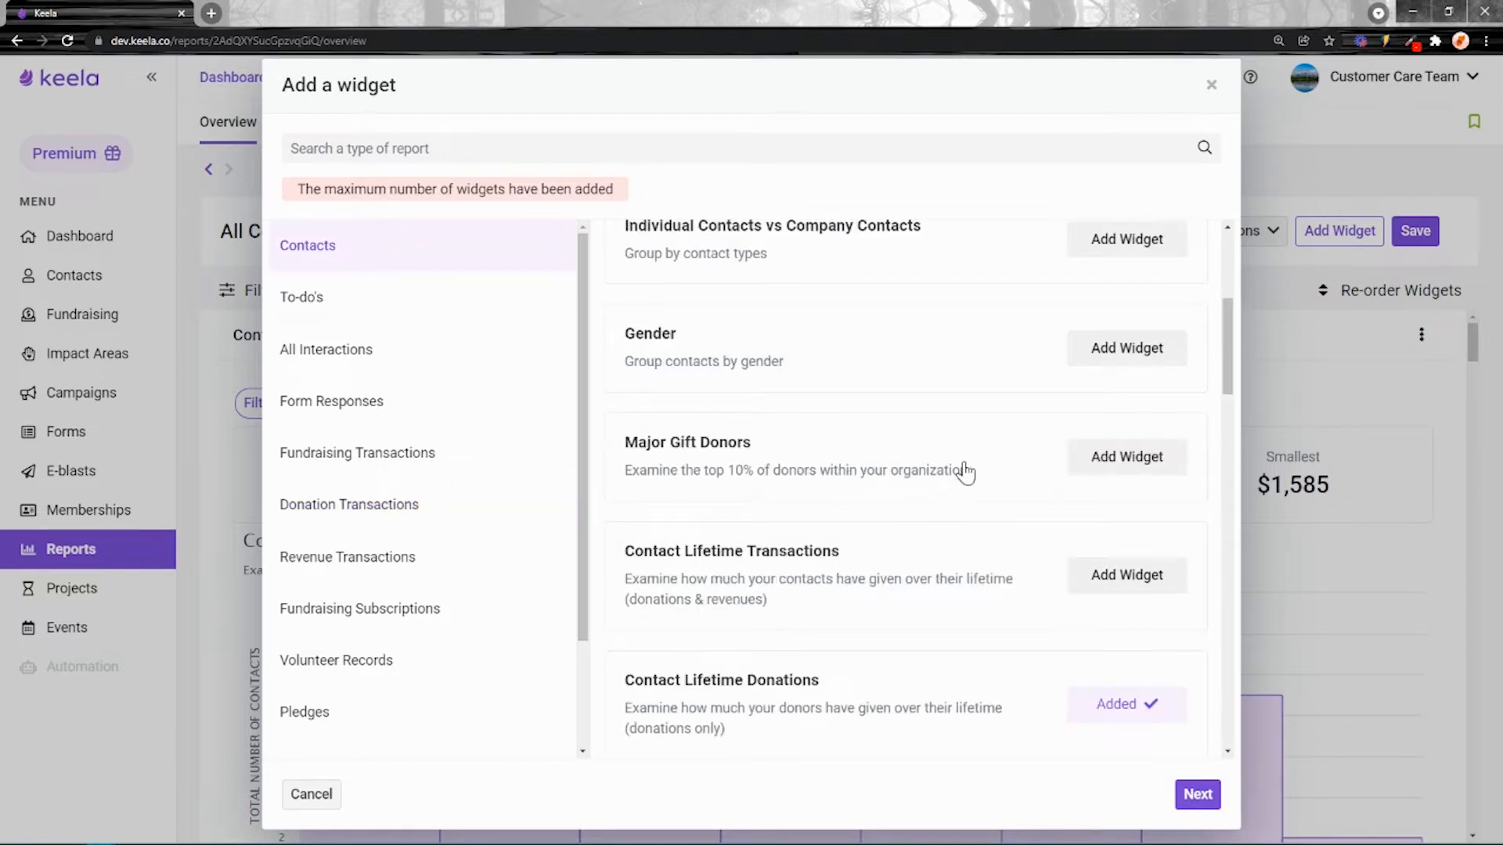
pyautogui.click(1115, 479)
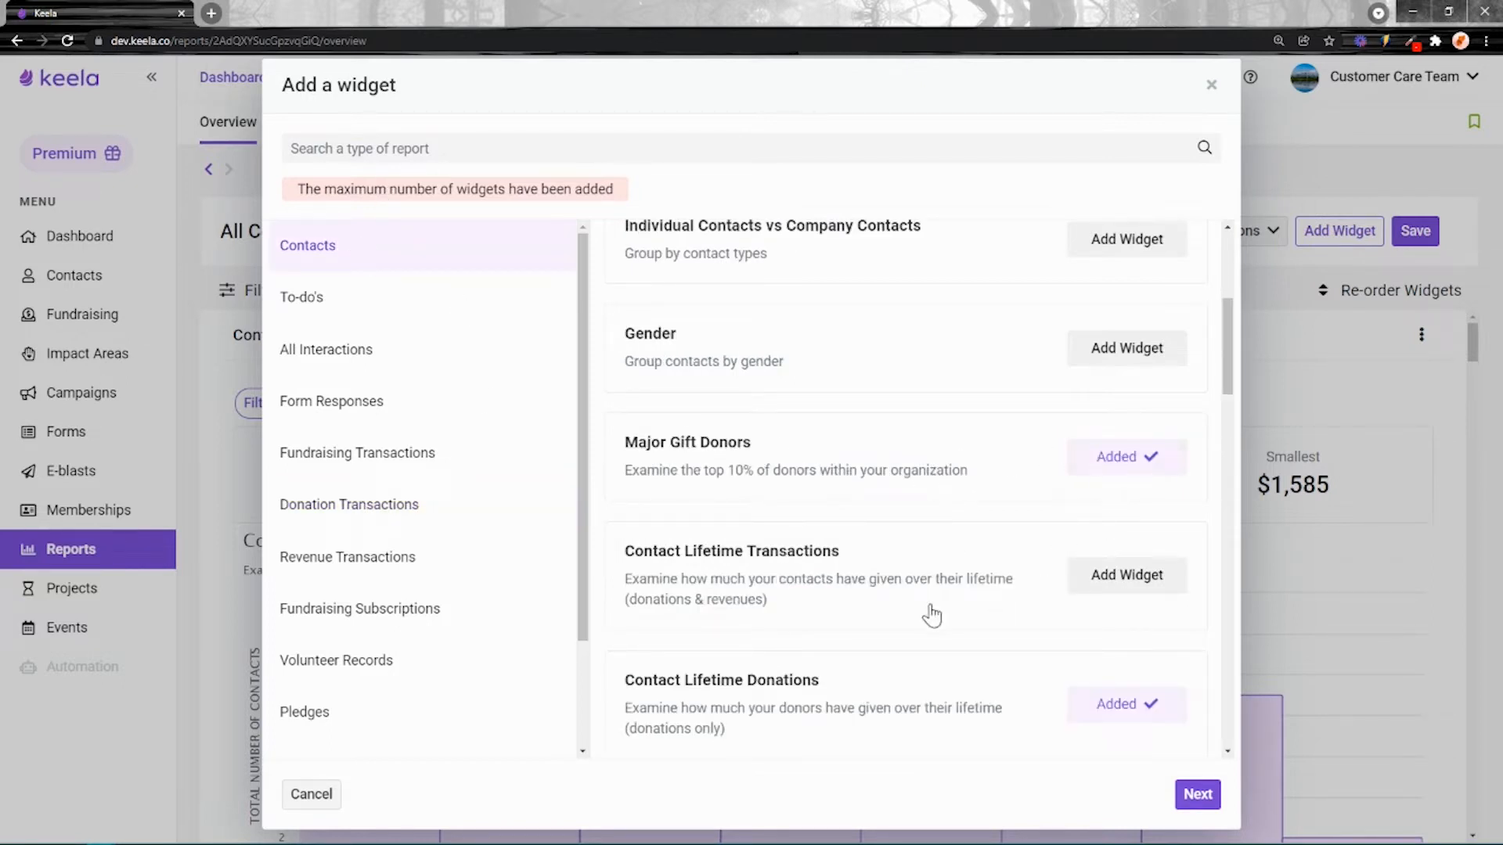
# Review the remaining widgets offered for Contacts and To-do's, and apply the changed widget selection to the dashboard
pyautogui.scroll(-3, 1111, 572)
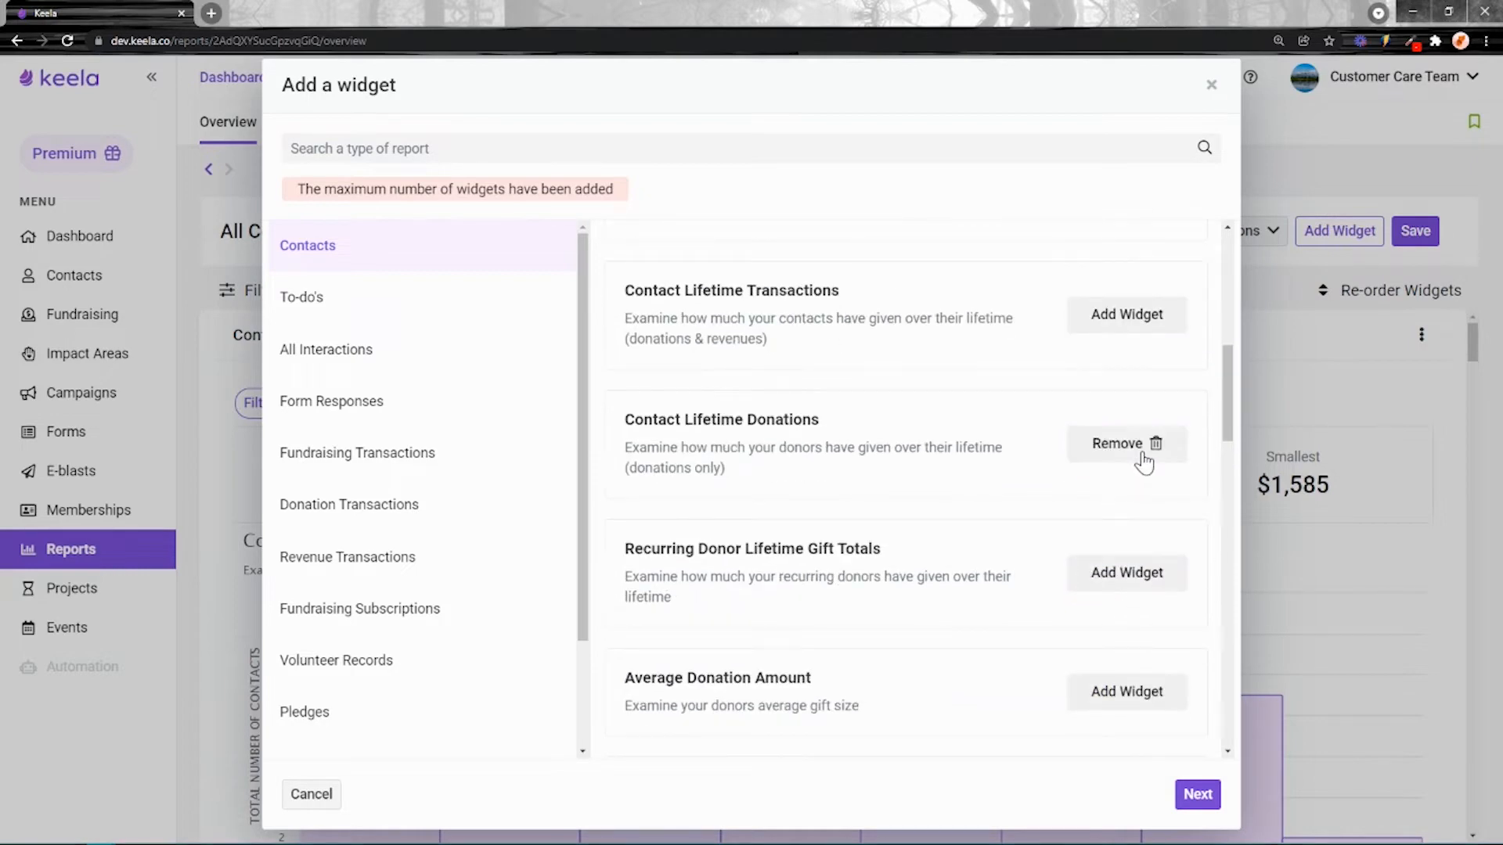
pyautogui.scroll(-8, 1145, 467)
pyautogui.scroll(3, 1147, 493)
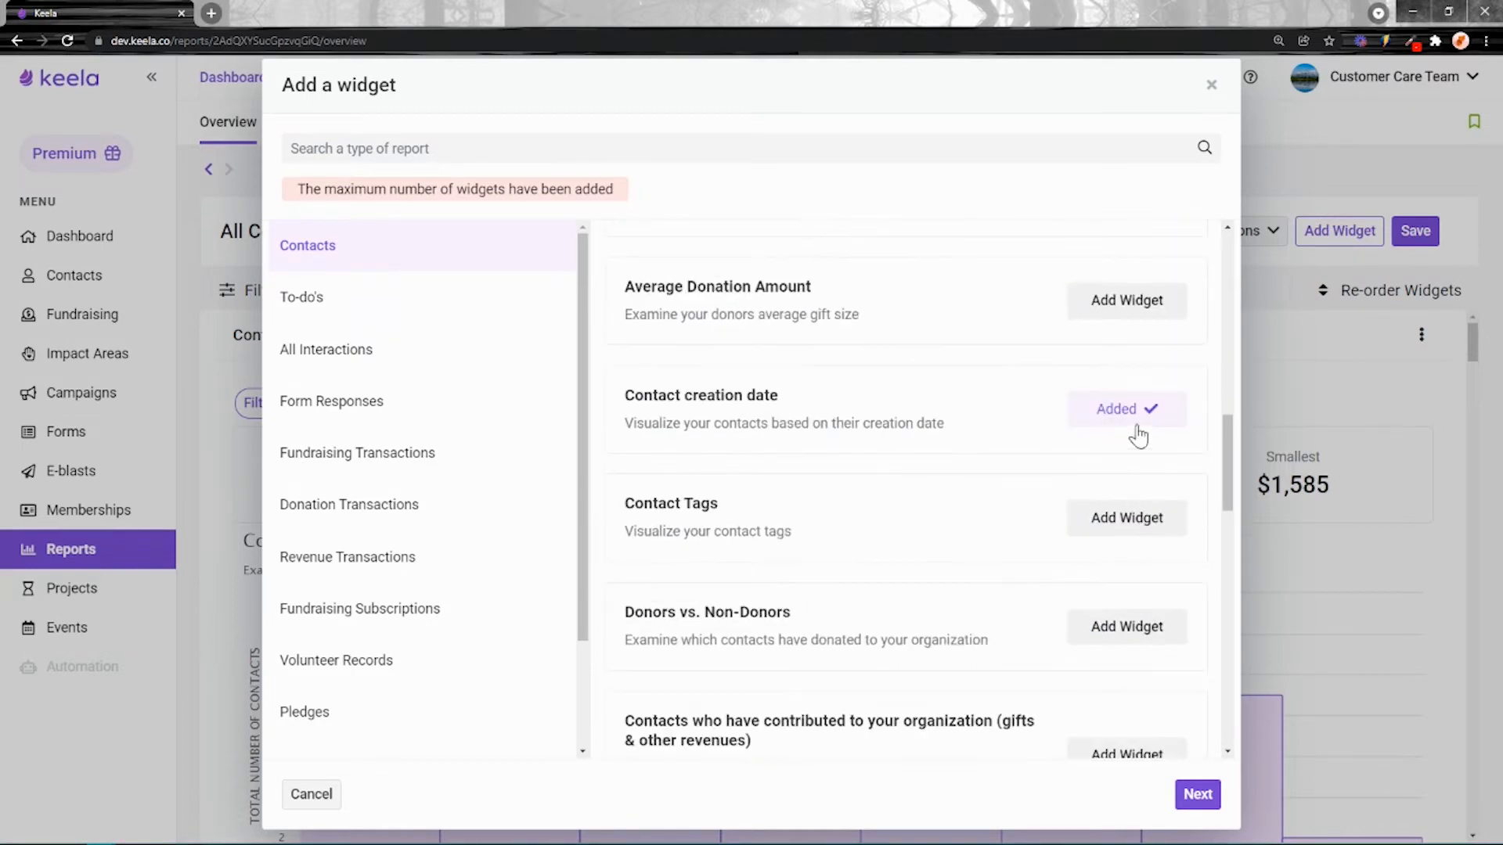
pyautogui.scroll(-10, 1066, 557)
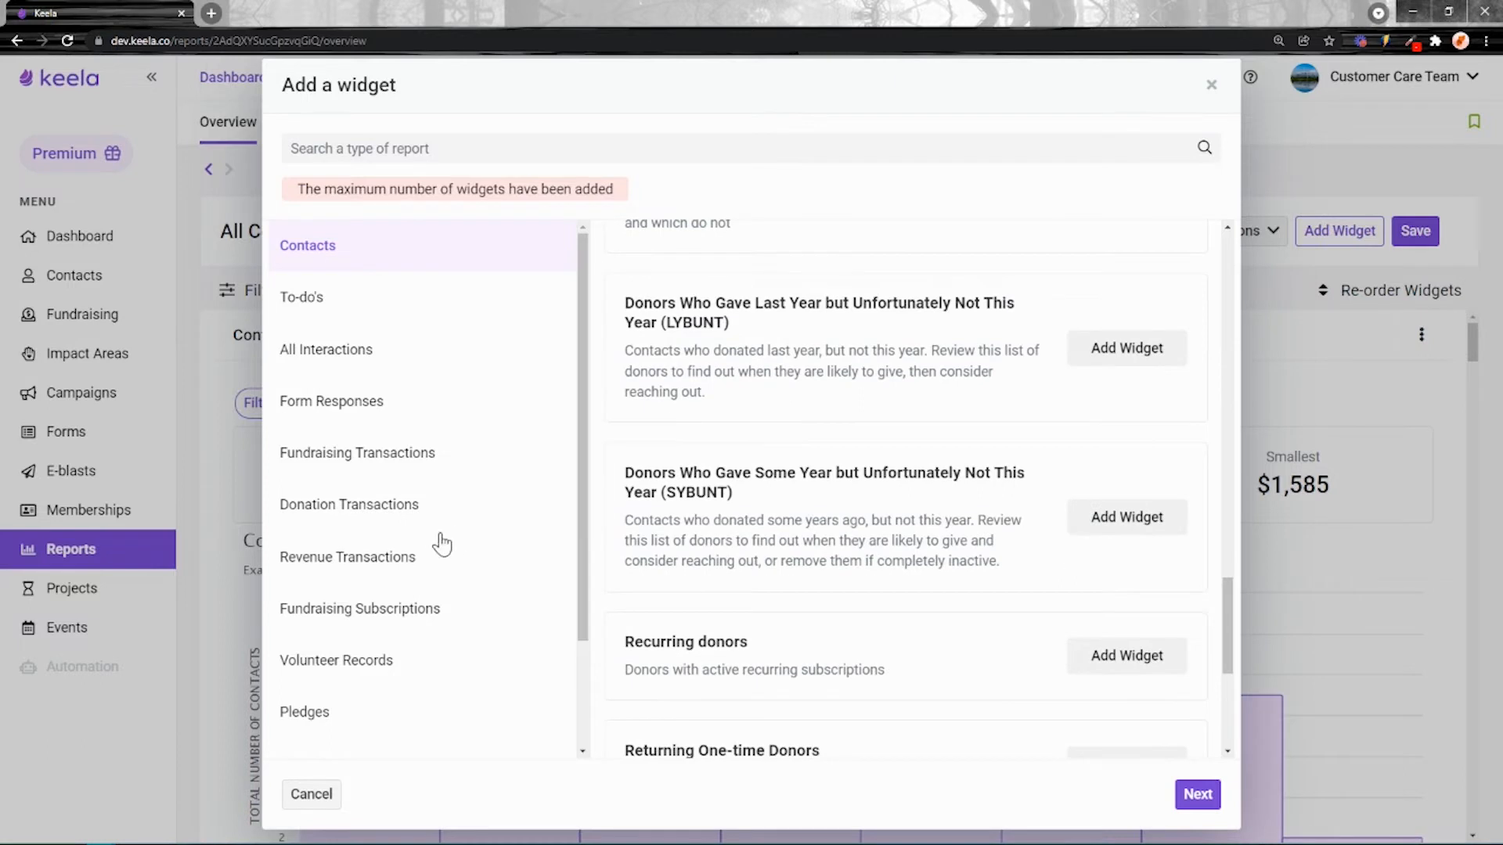
pyautogui.scroll(-2, 346, 295)
pyautogui.scroll(2, 338, 312)
pyautogui.click(332, 310)
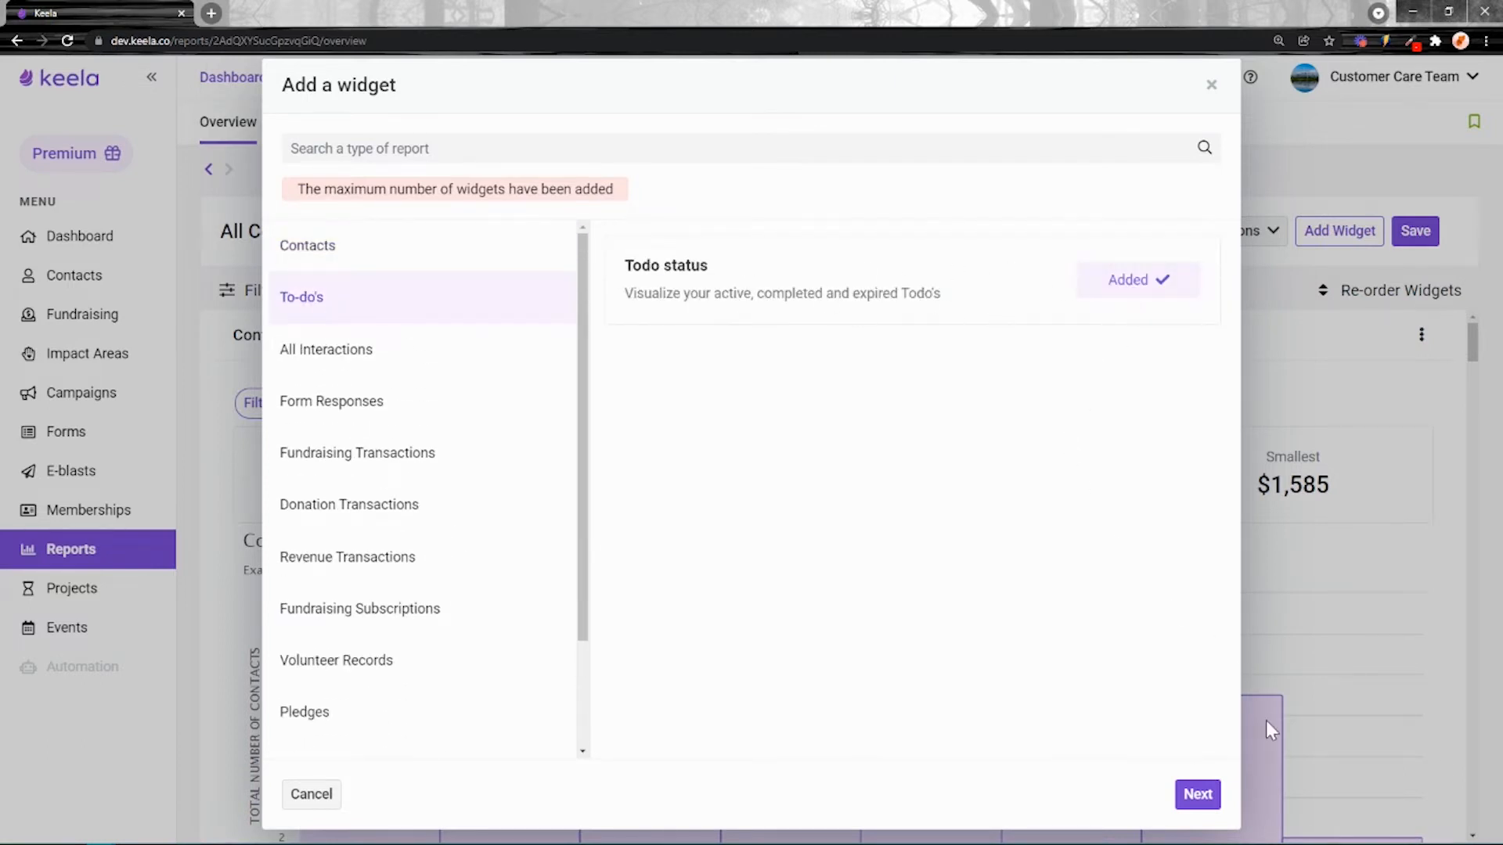
pyautogui.click(1197, 795)
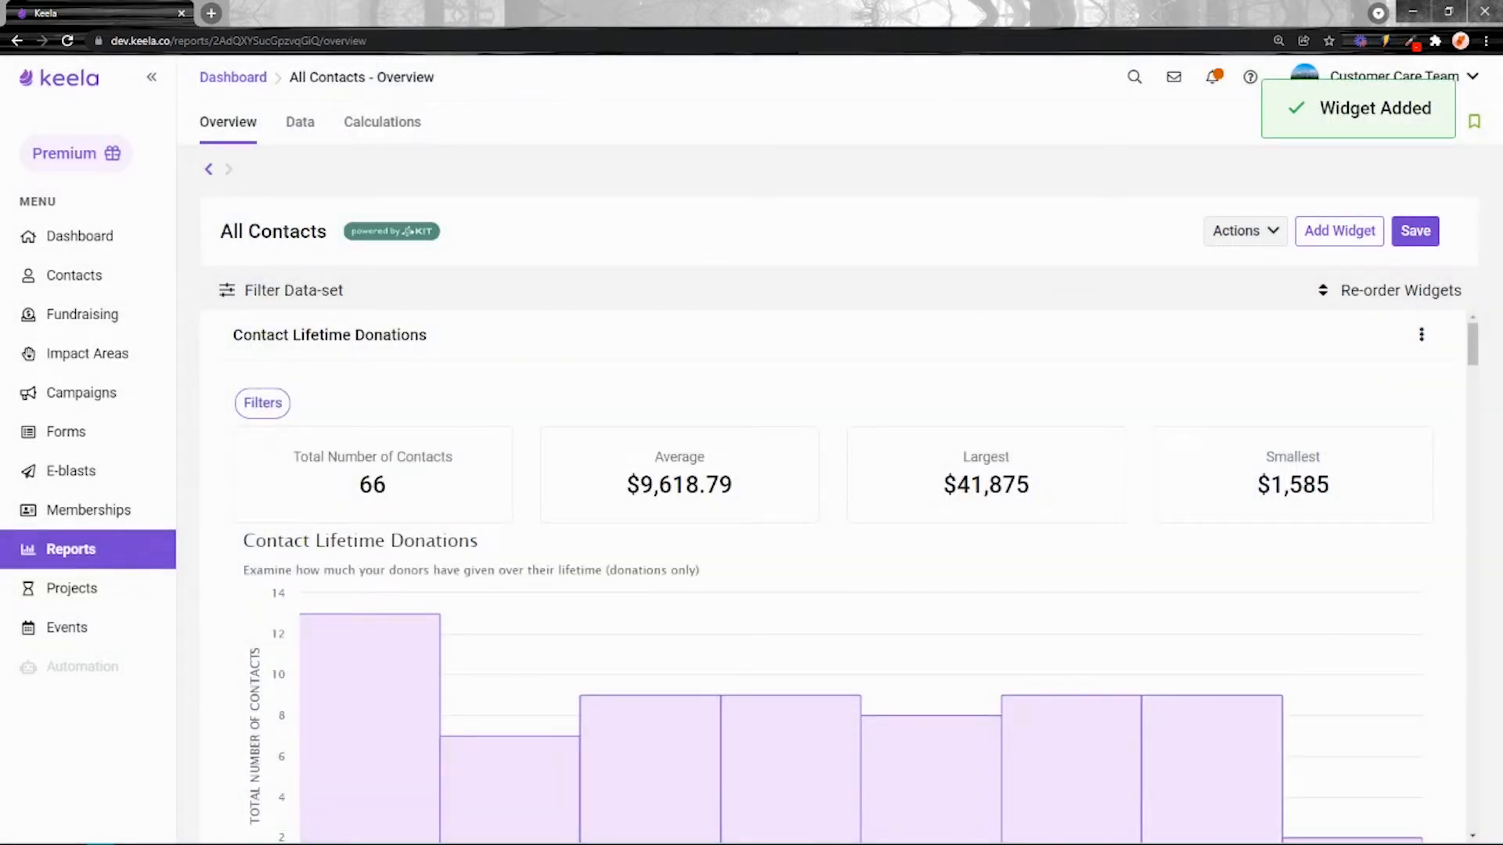
# Re-order the dashboard widgets so that Major Gift Donors comes first, and save the new order
pyautogui.click(1405, 295)
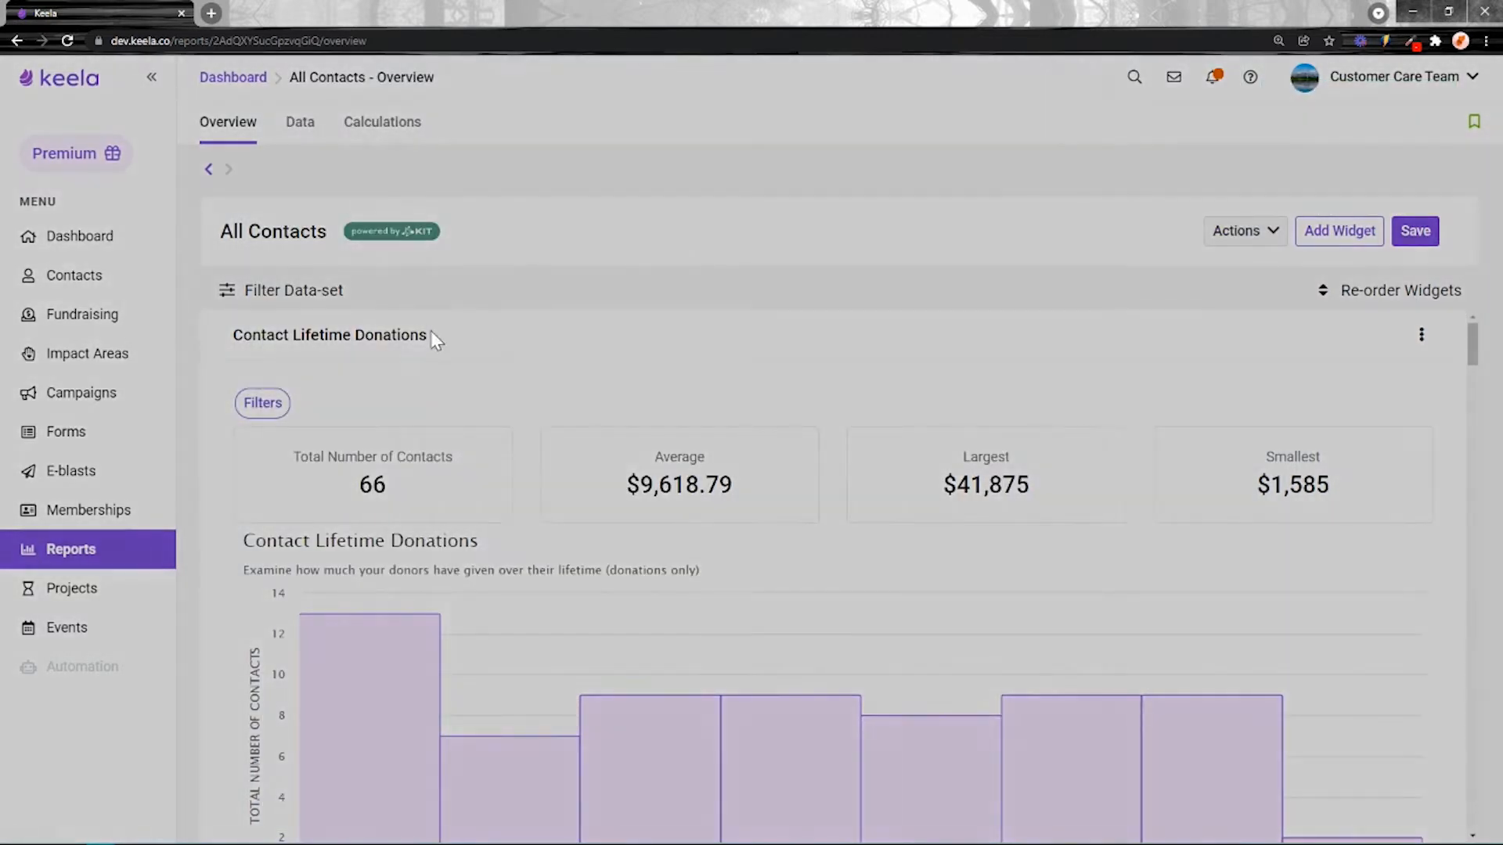
pyautogui.scroll(-1, 631, 439)
pyautogui.moveTo(511, 671); pyautogui.dragTo(542, 152)
pyautogui.click(1001, 767)
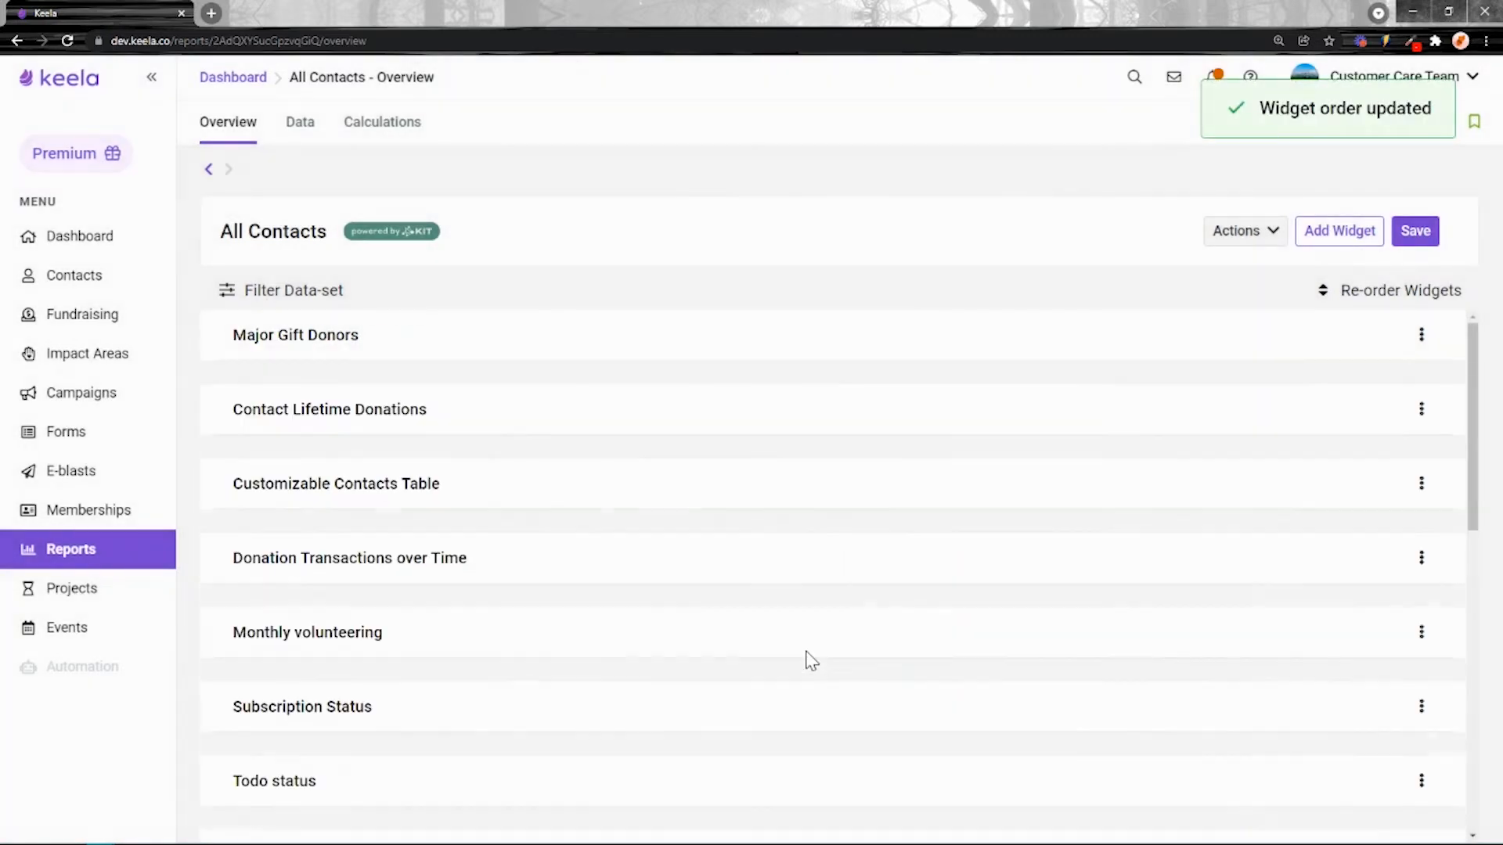
# View the list of contacts behind the $2500.00 – $6300.00 bar of the Major Gift Donors chart
pyautogui.scroll(-3, 512, 376)
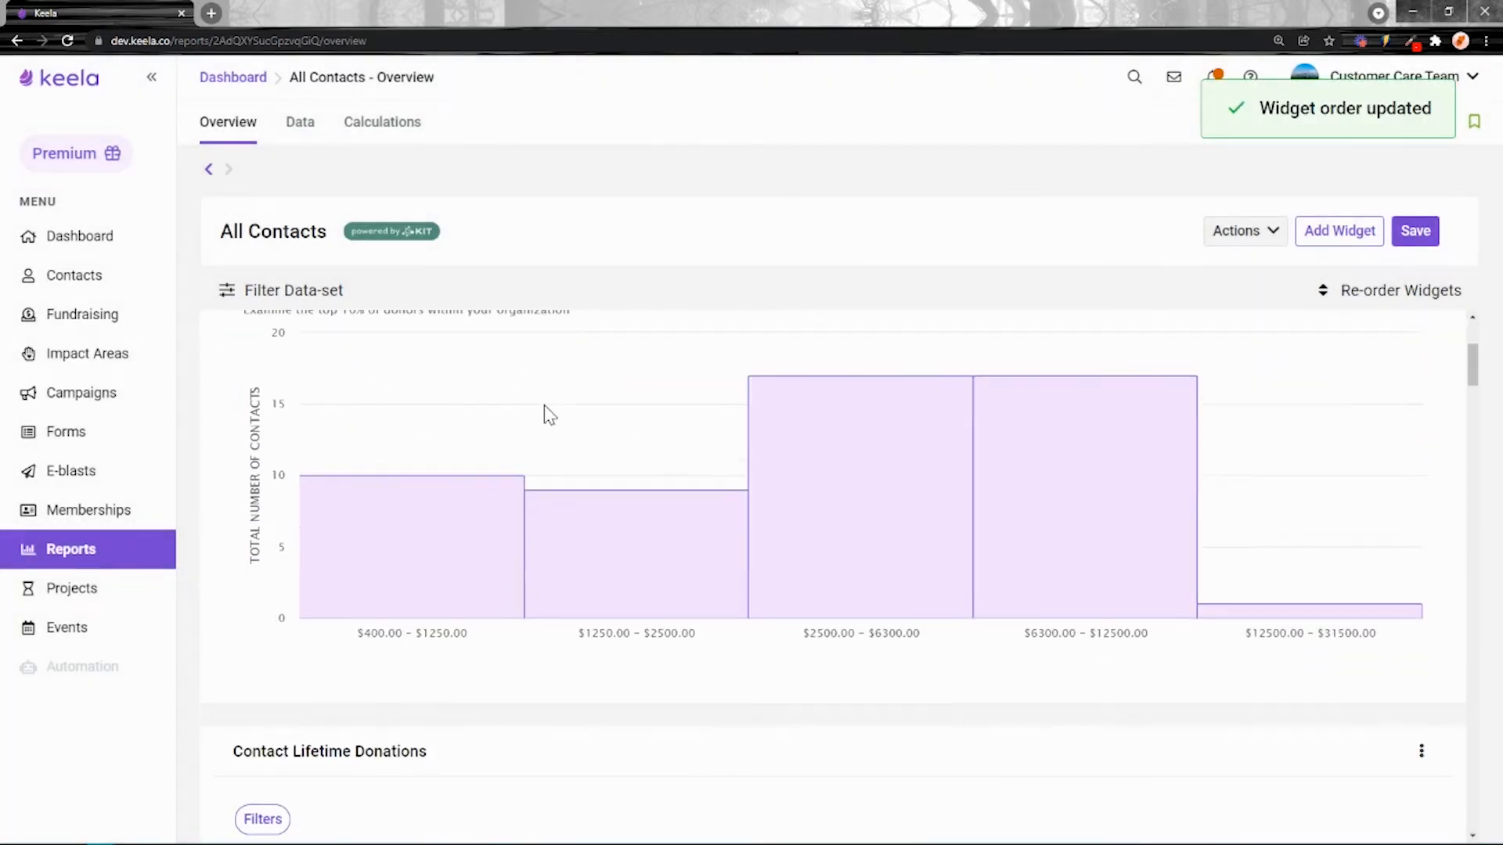
pyautogui.click(861, 486)
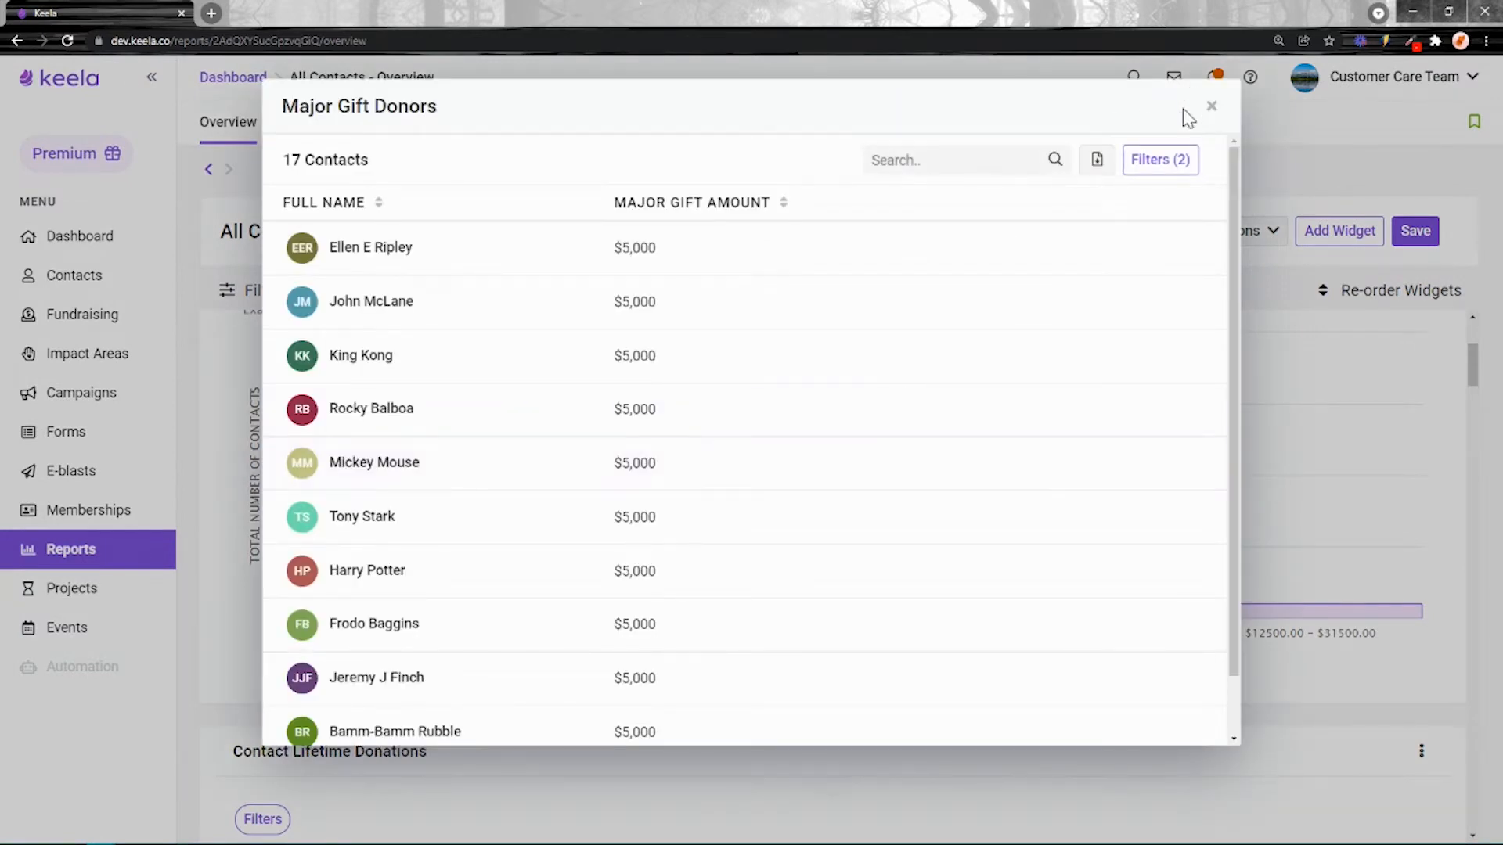
pyautogui.click(1096, 159)
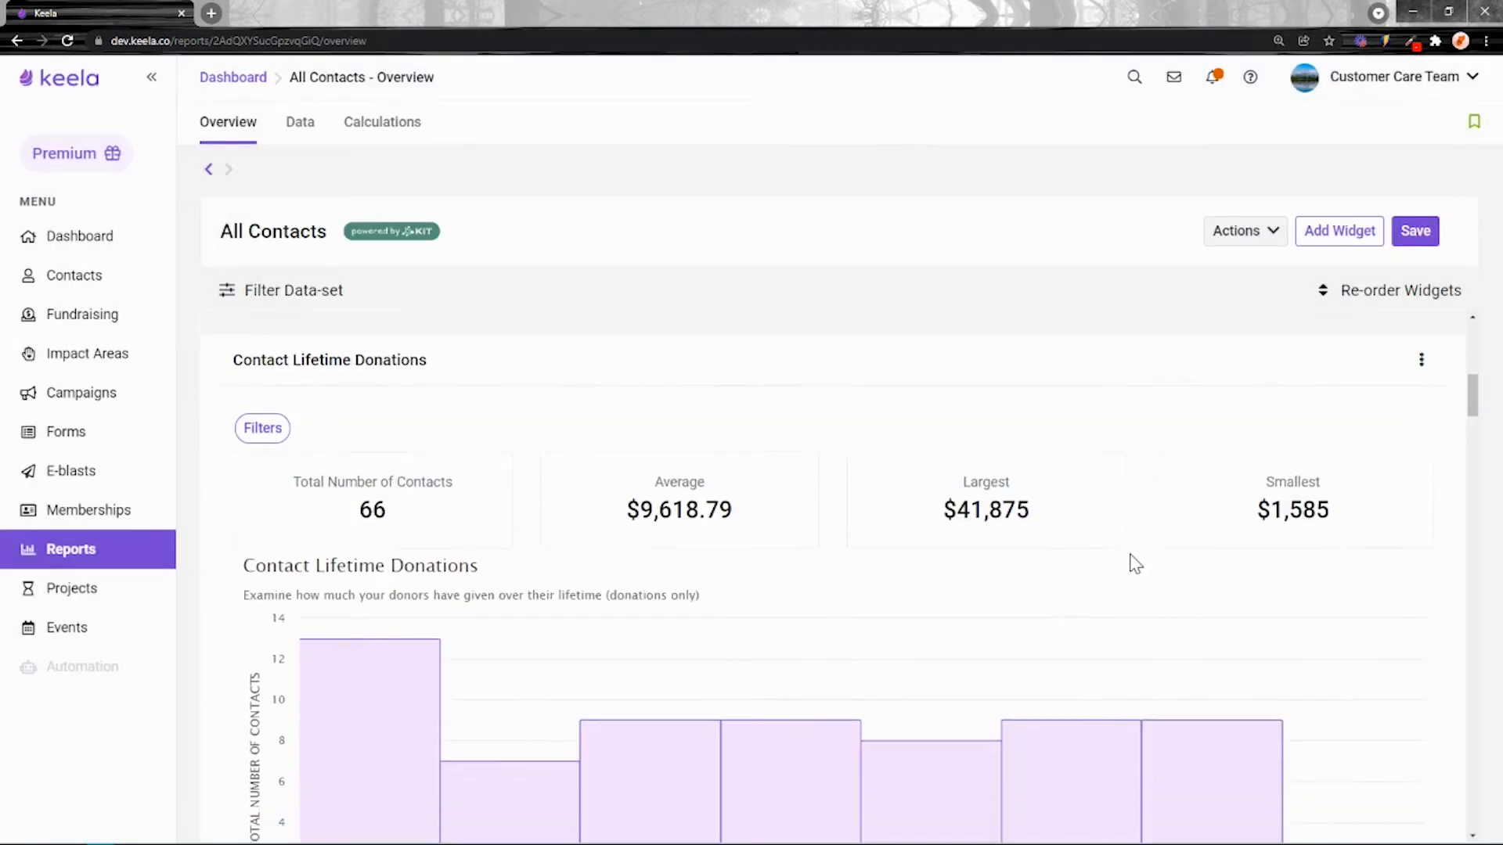
# Examine the Donations with receipts chart, comparing the Receipt Issued and No Receipt Issued donation transactions
pyautogui.scroll(-20, 1143, 595)
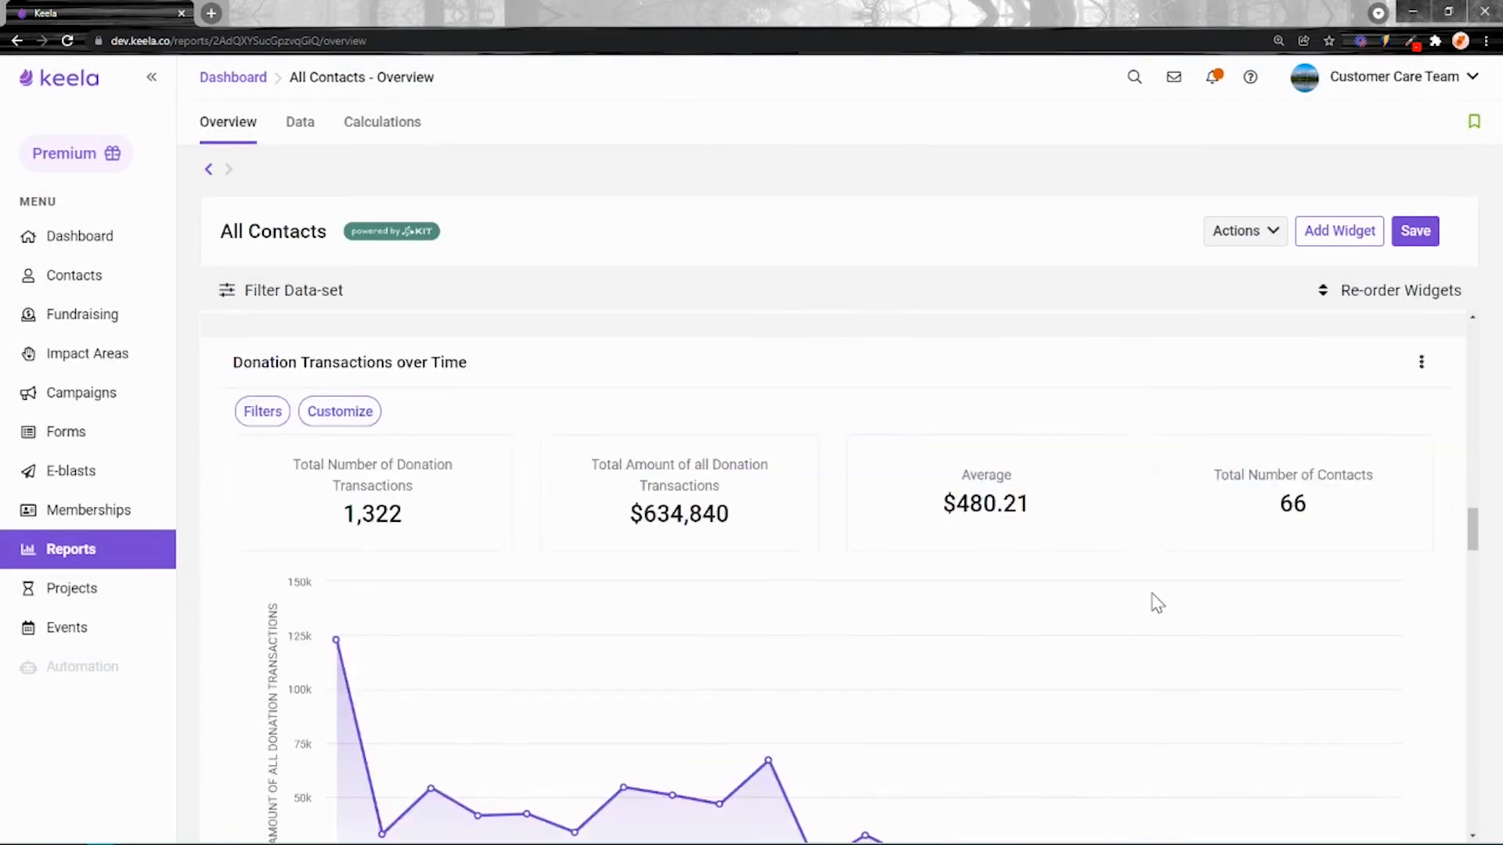
pyautogui.scroll(-5, 1157, 618)
pyautogui.scroll(-6, 1164, 613)
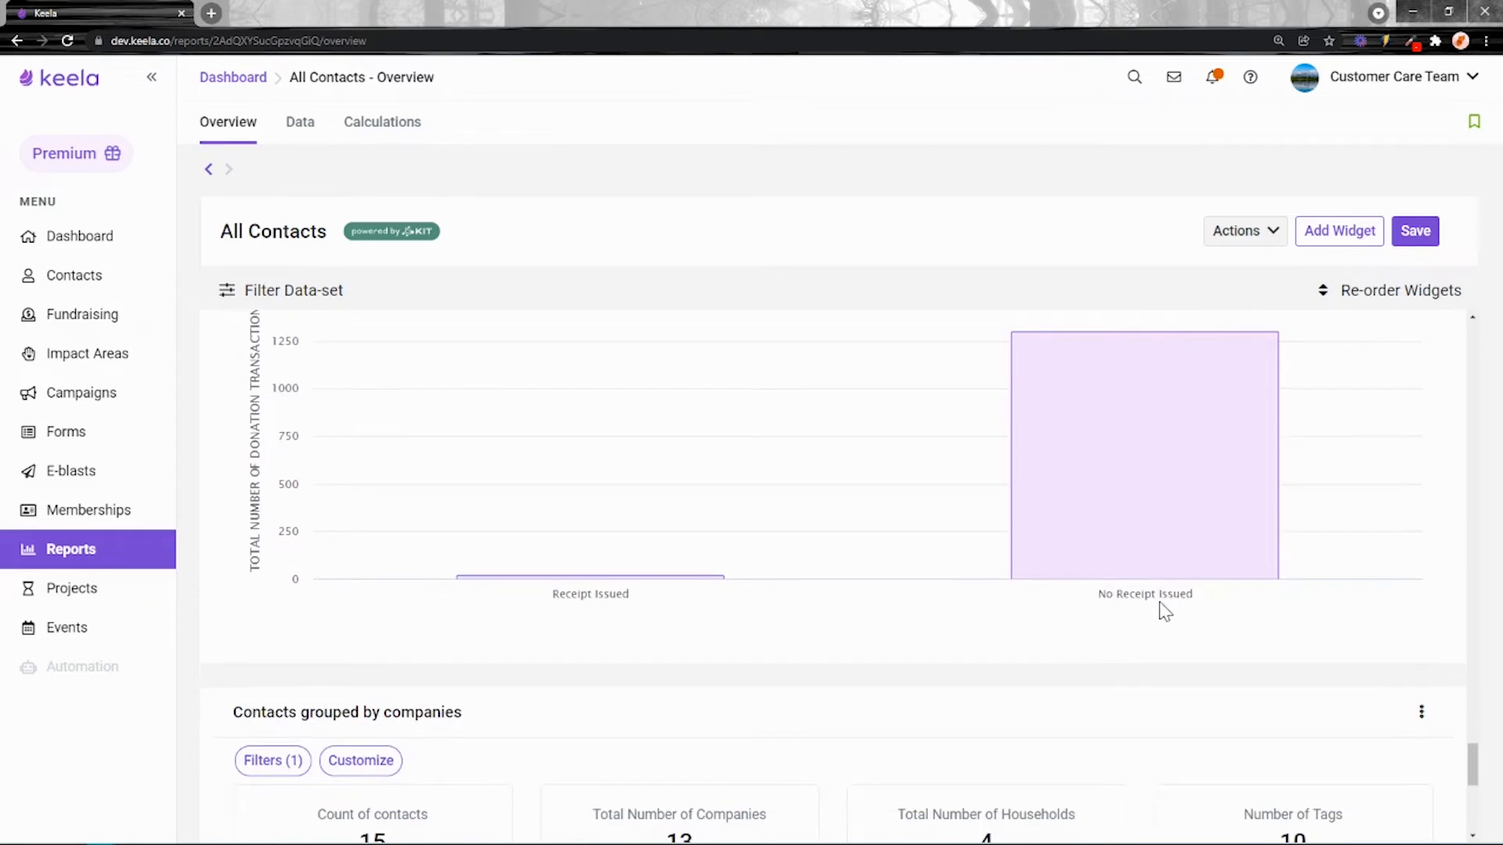
pyautogui.scroll(3, 872, 654)
pyautogui.scroll(-2, 486, 527)
pyautogui.moveTo(464, 380); pyautogui.dragTo(237, 379)
pyautogui.moveTo(1200, 607)
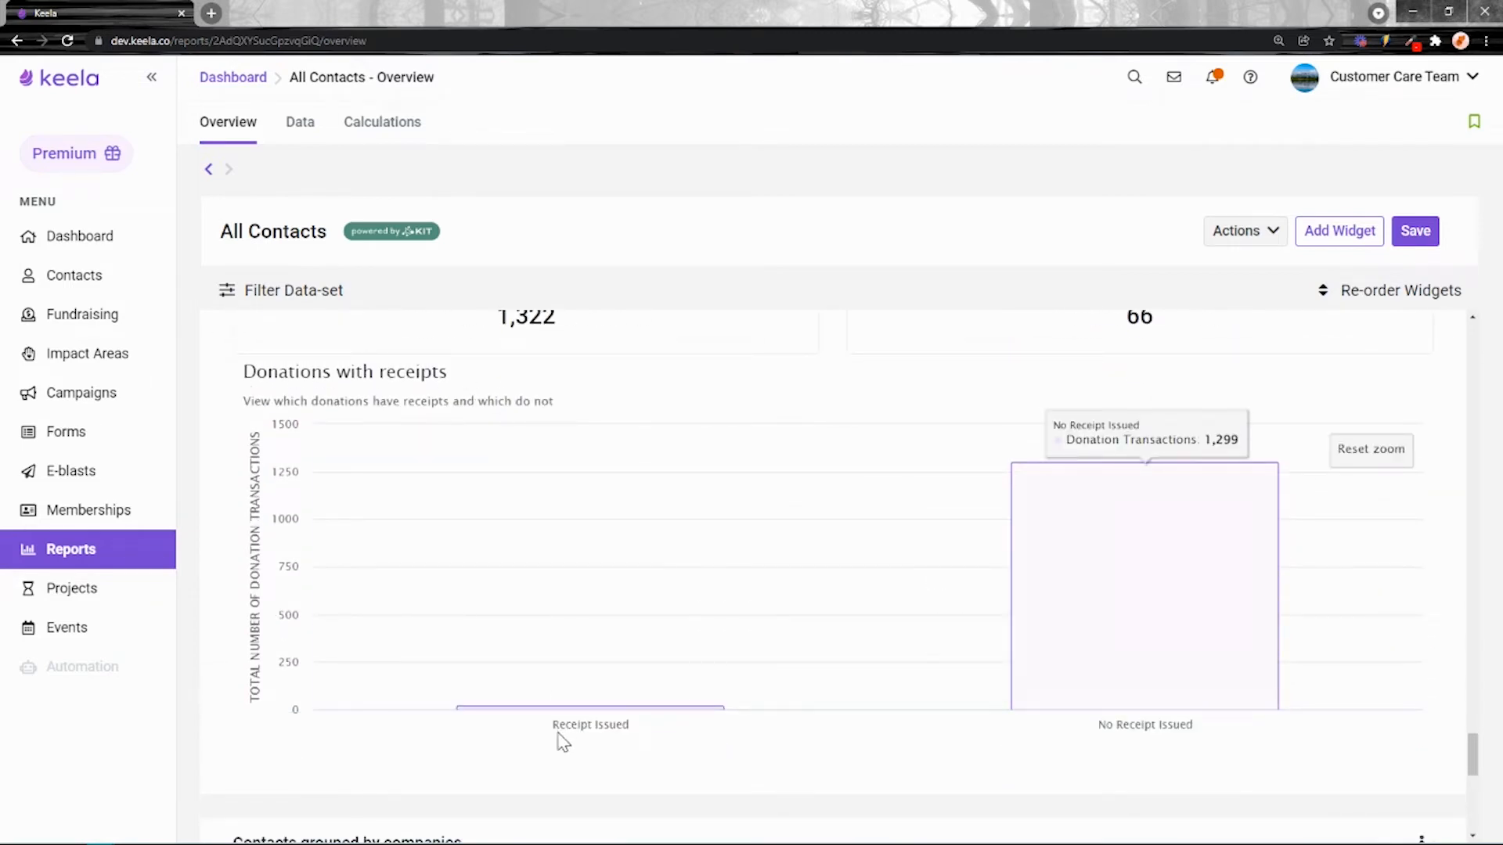
pyautogui.moveTo(594, 709)
pyautogui.moveTo(1201, 647)
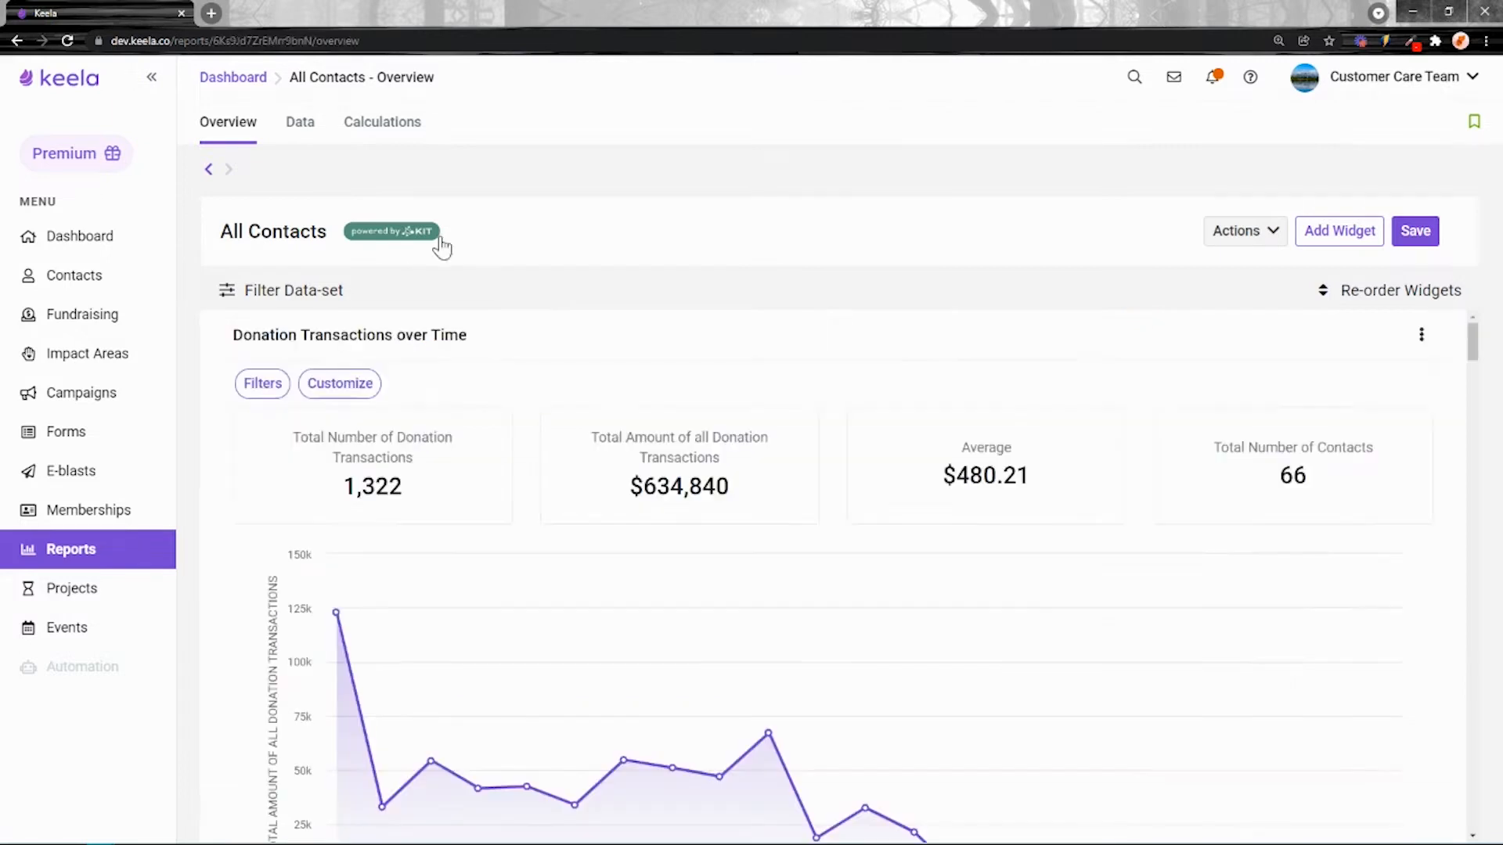
# View the contact list behind Total Number of Contacts in the Donation Transactions over Time widget, and close it
pyautogui.moveTo(364, 76); pyautogui.dragTo(292, 82)
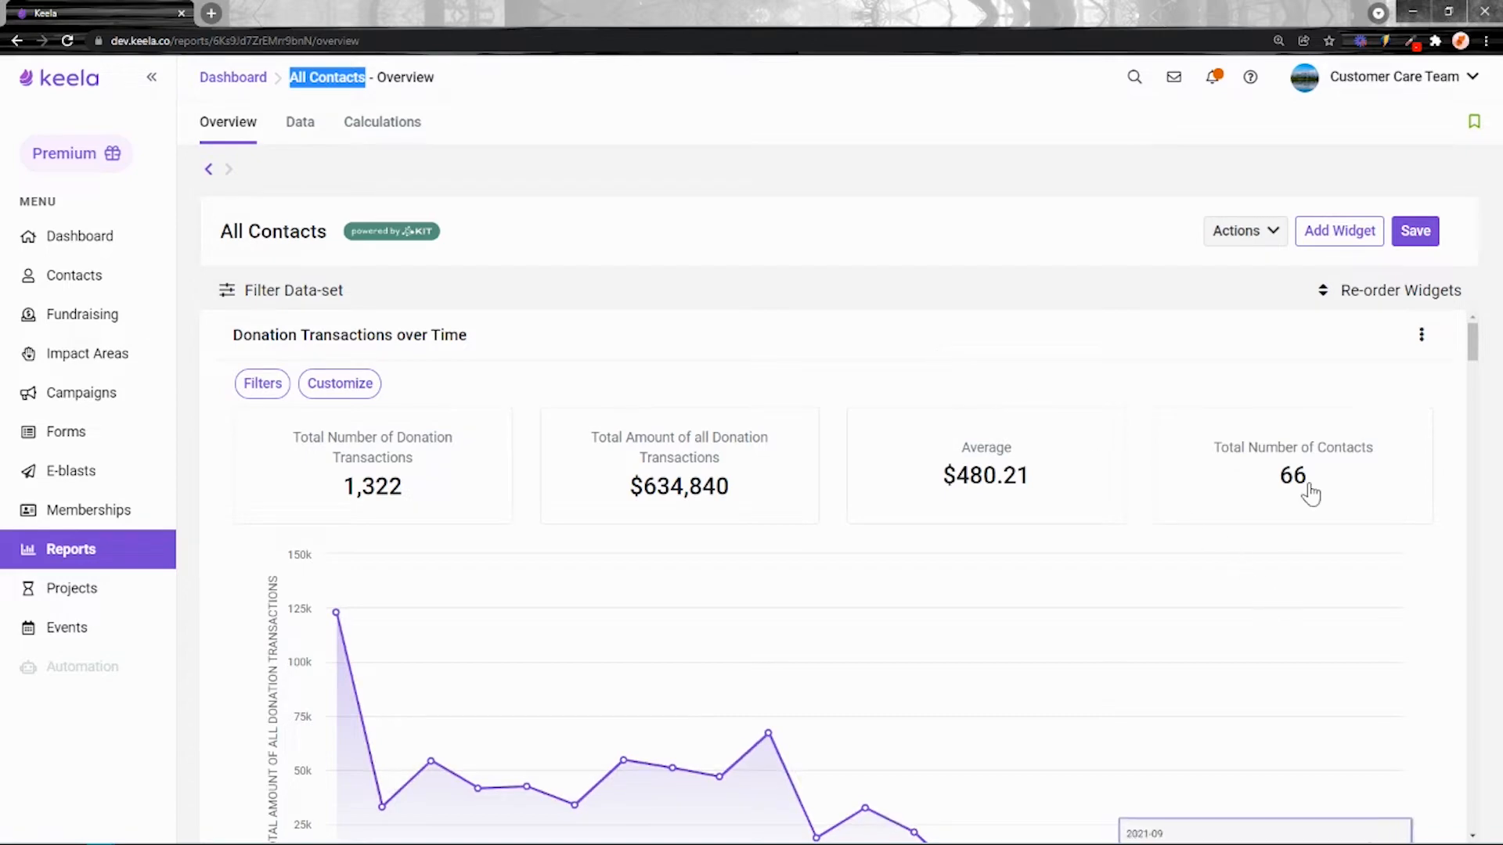
pyautogui.moveTo(1305, 491); pyautogui.dragTo(1266, 483)
pyautogui.click(1269, 483)
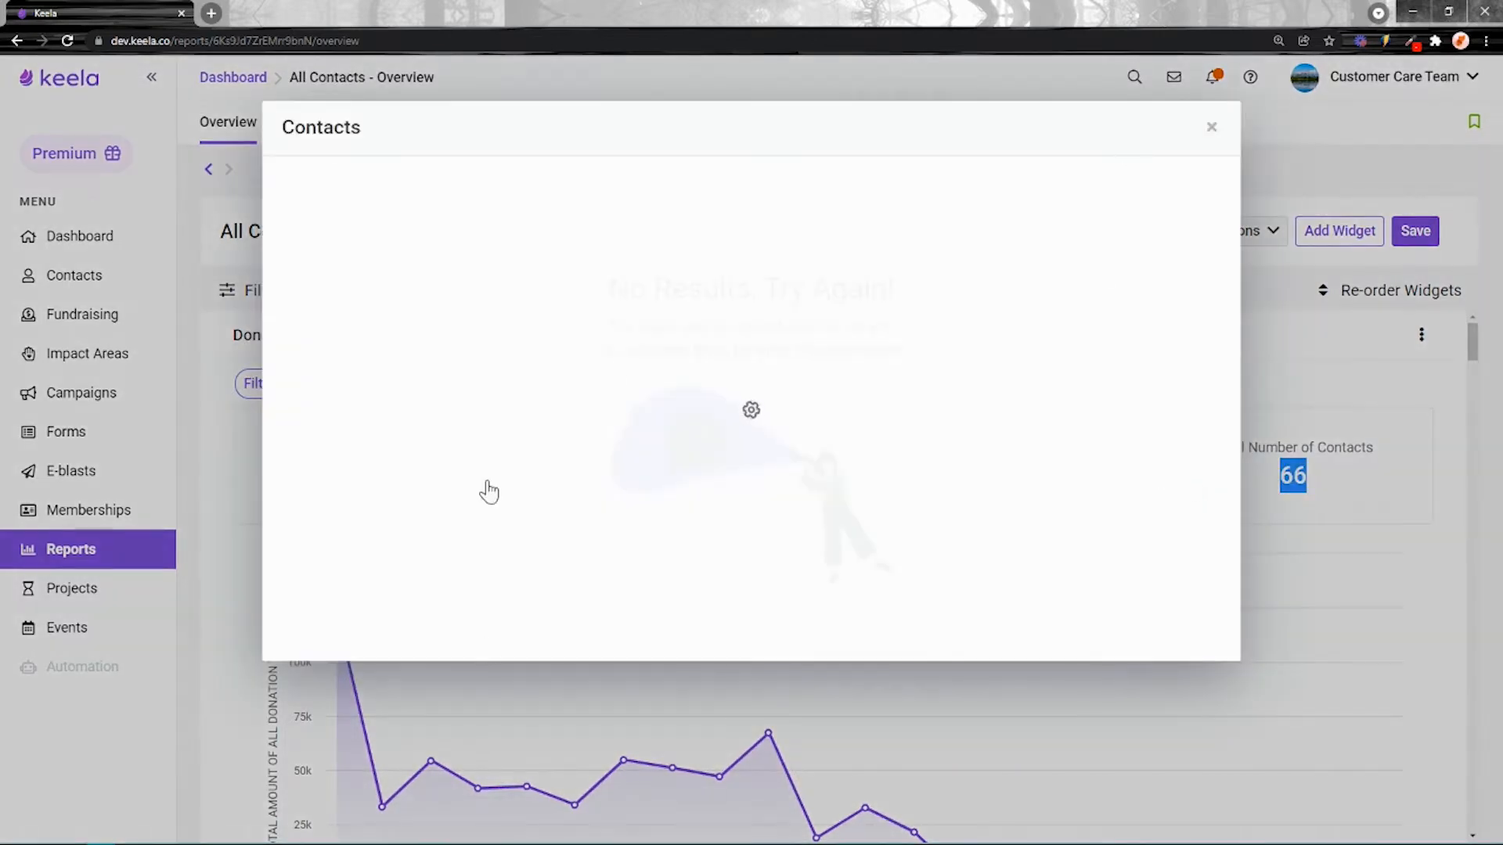
pyautogui.click(1213, 107)
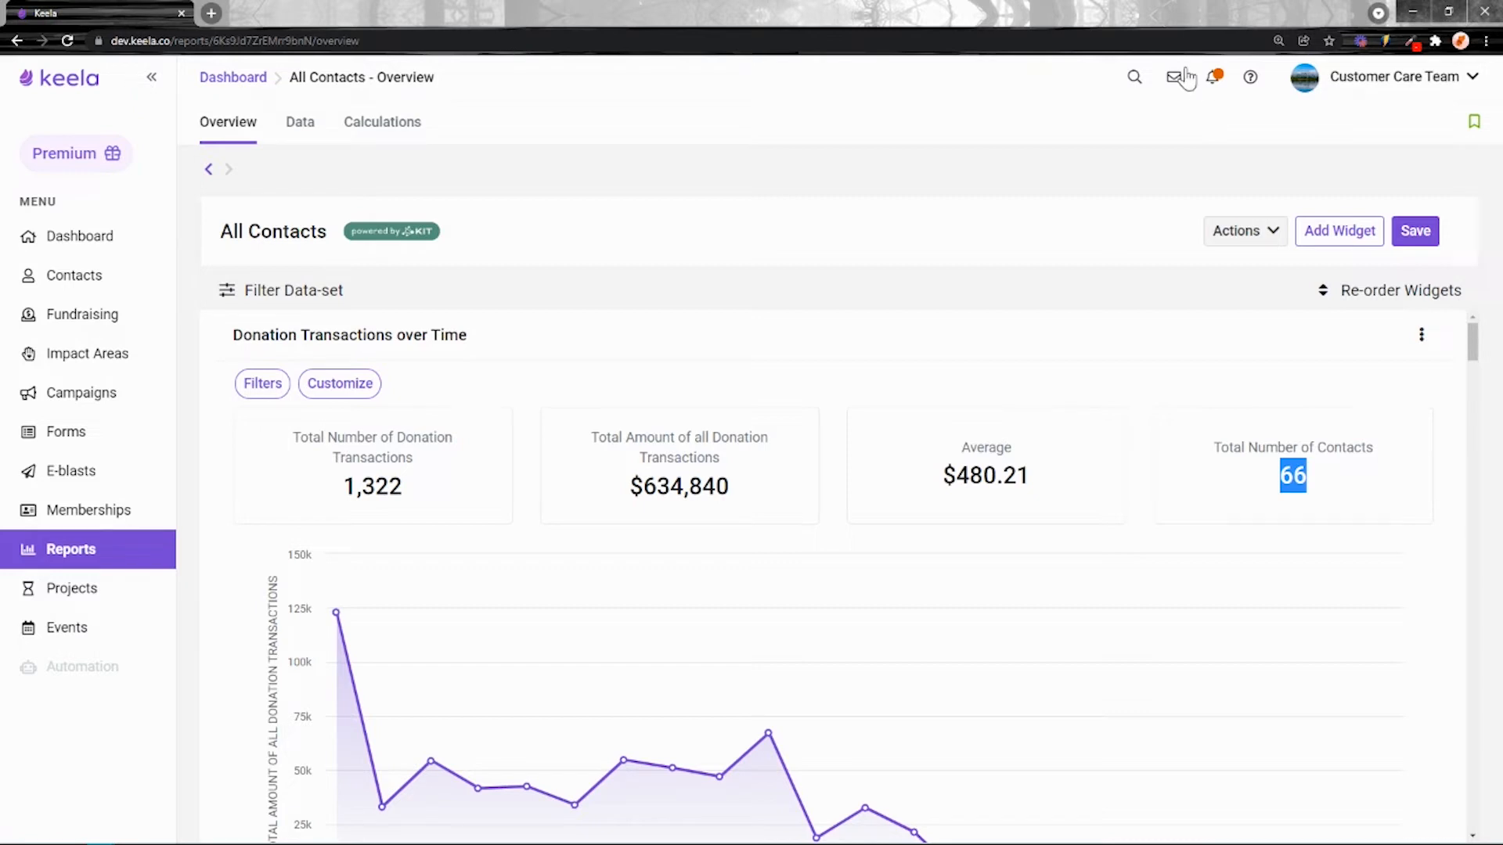
# Look over the filter categories offered for the report's whole data-set without adding a filter
pyautogui.click(454, 307)
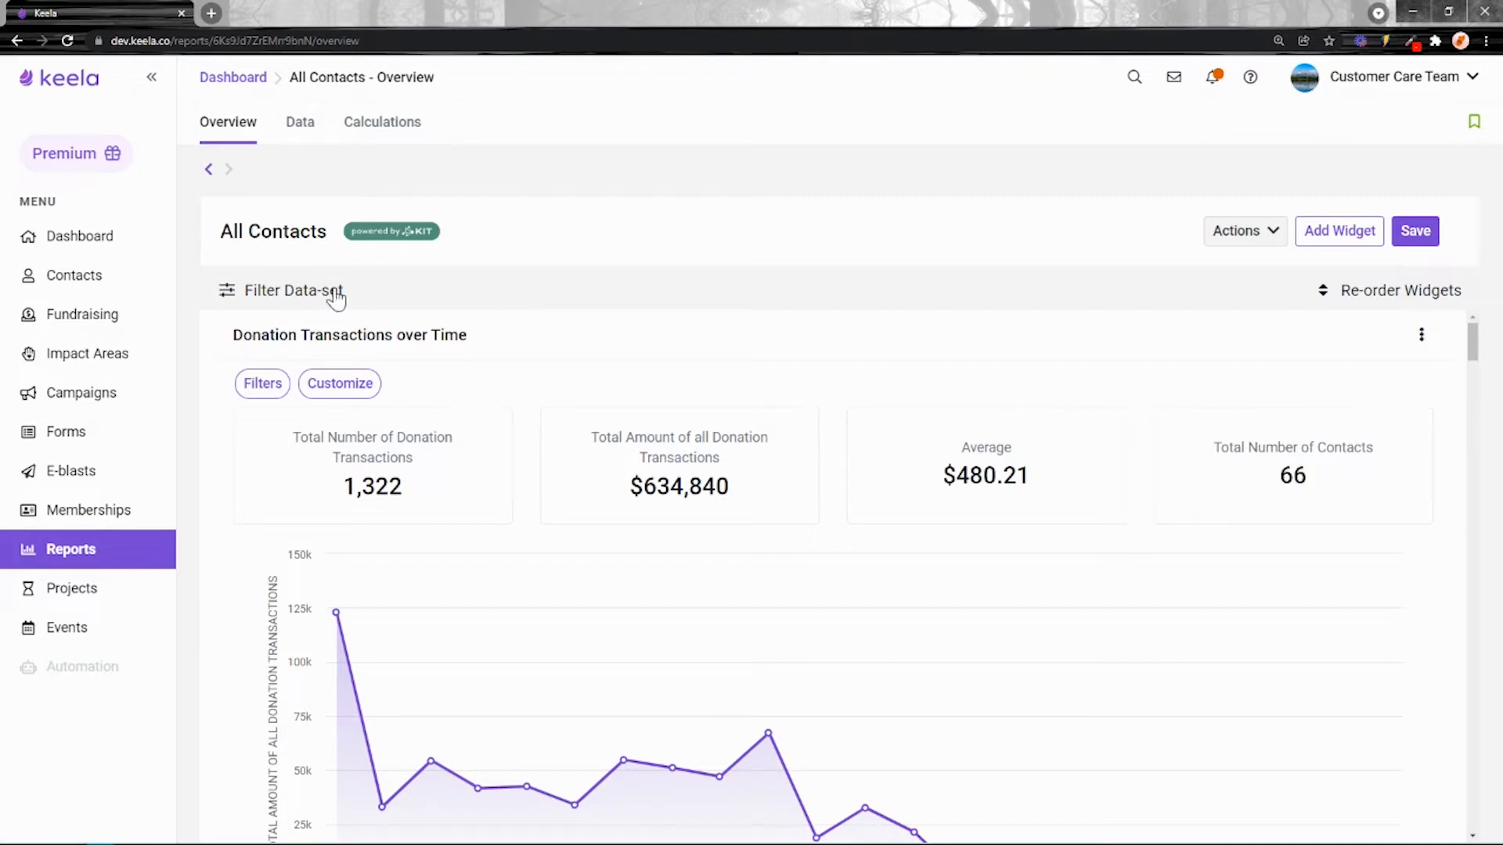
pyautogui.click(279, 298)
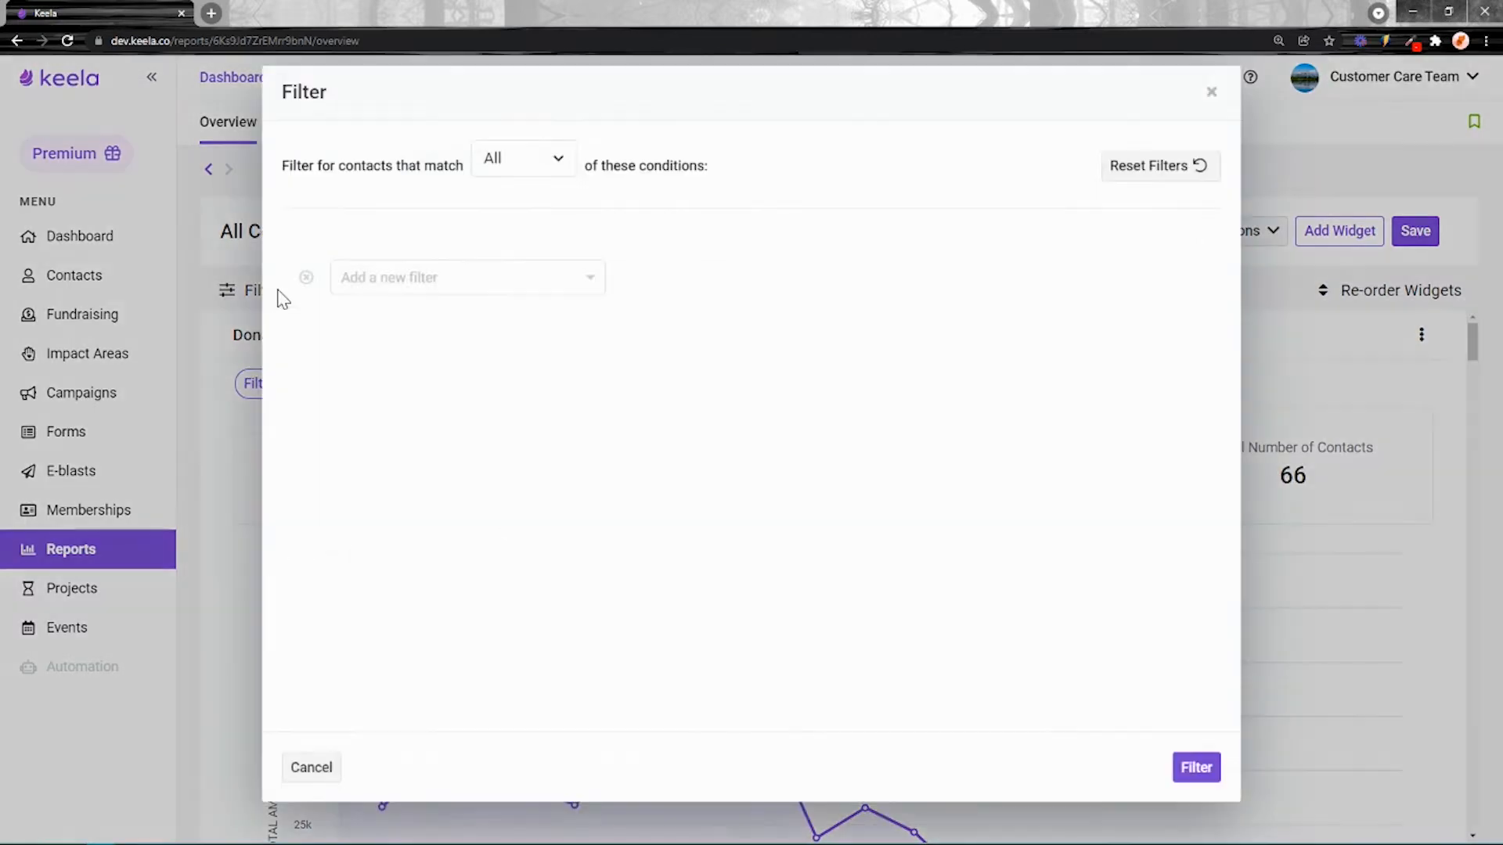
pyautogui.click(479, 278)
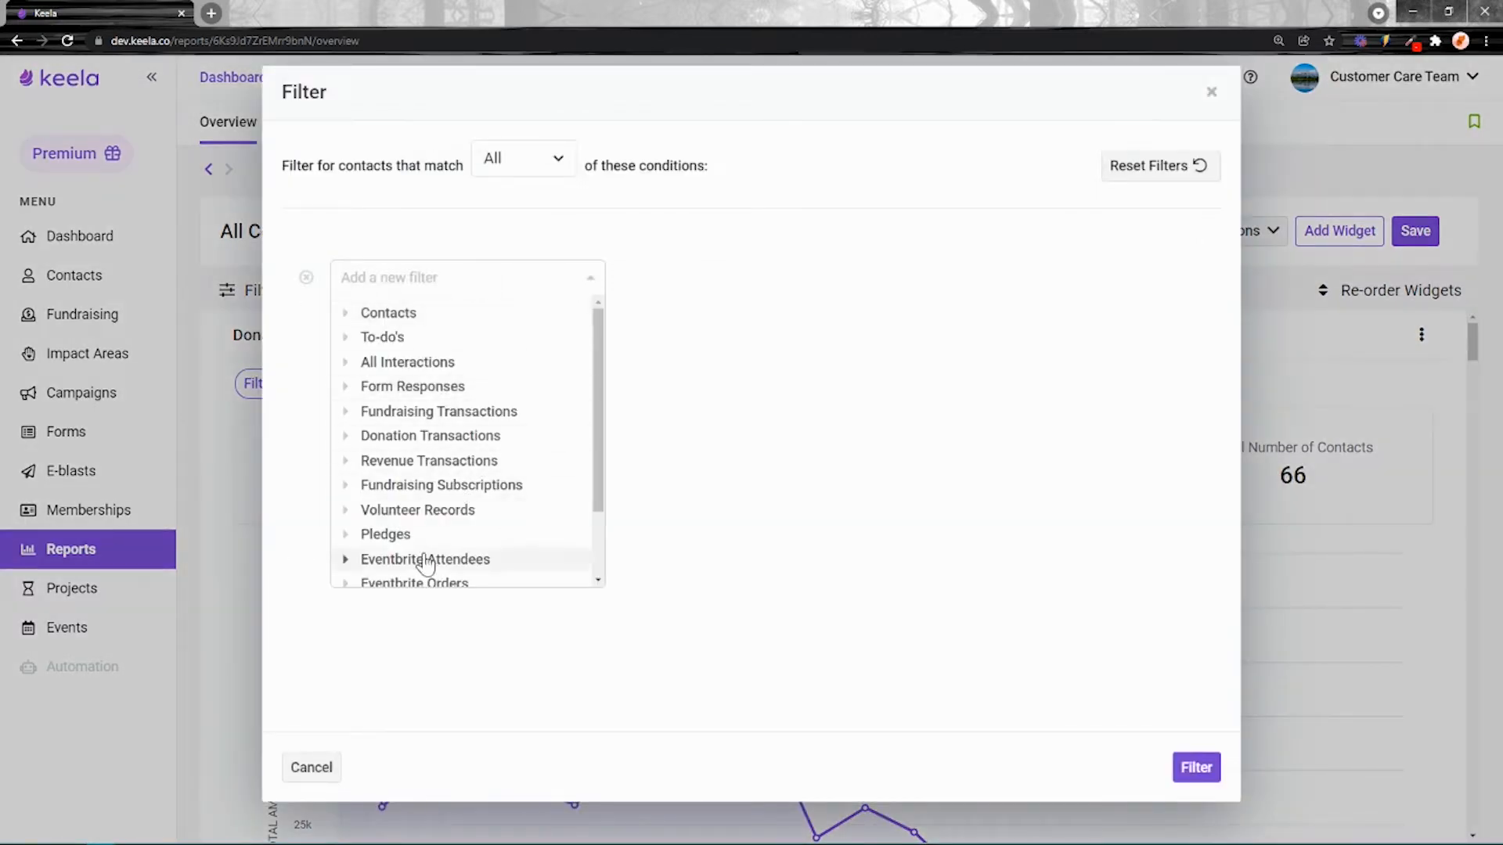
pyautogui.click(1212, 92)
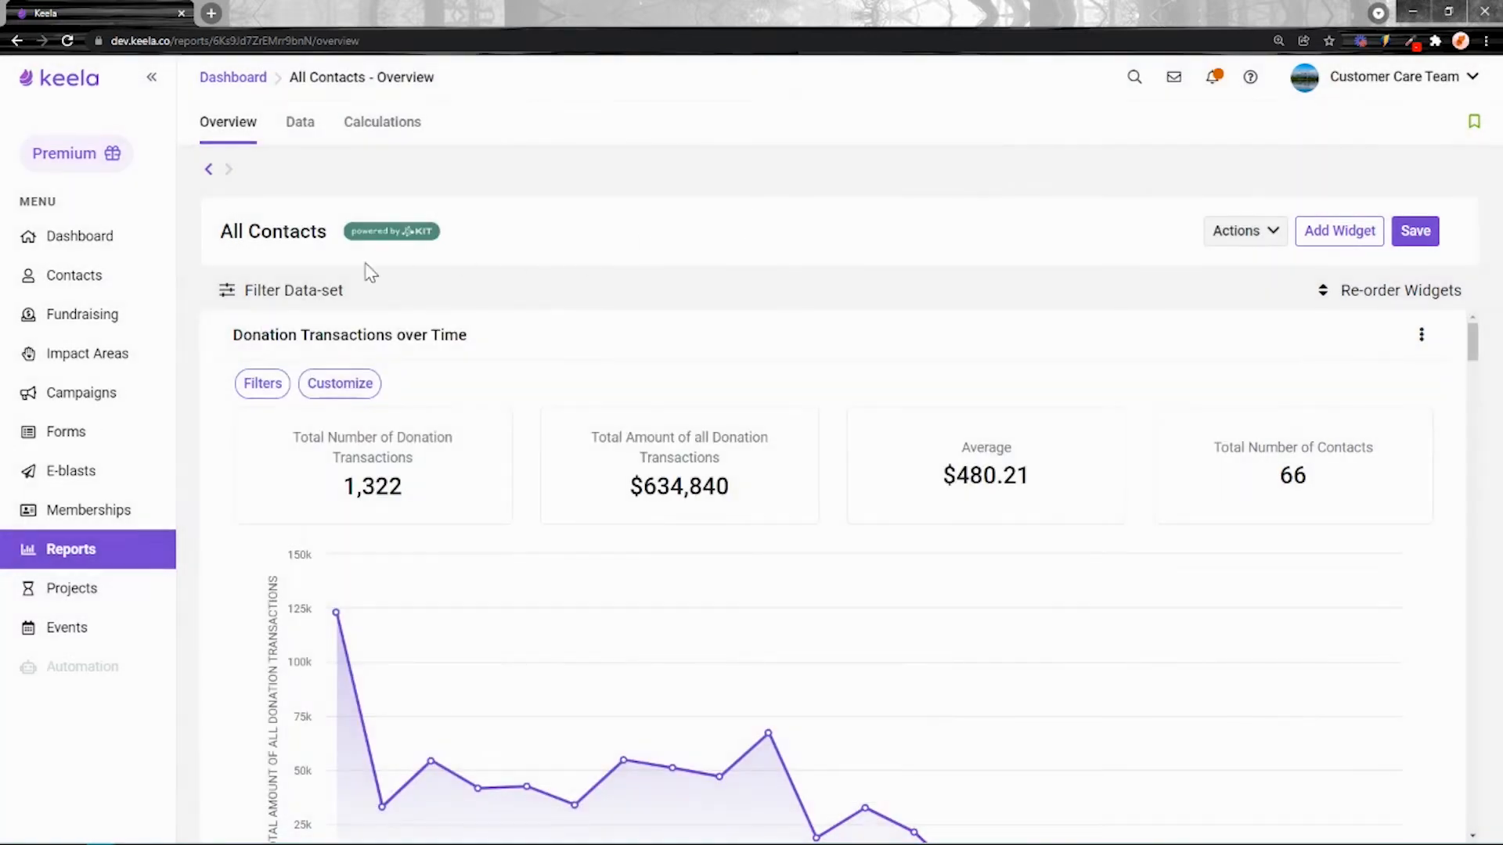
pyautogui.moveTo(417, 291); pyautogui.dragTo(234, 294)
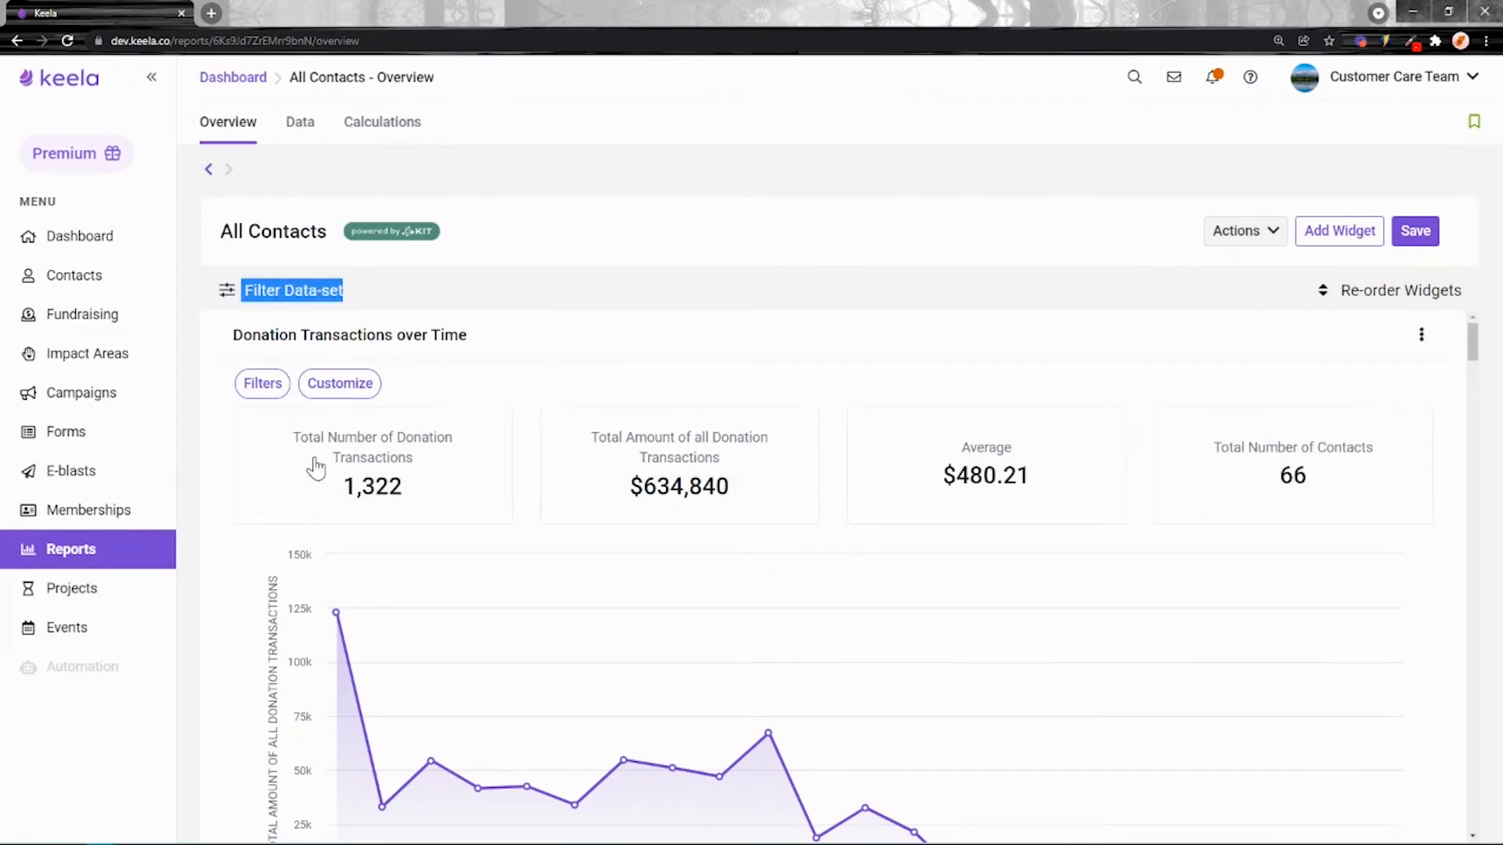
pyautogui.scroll(-10, 969, 585)
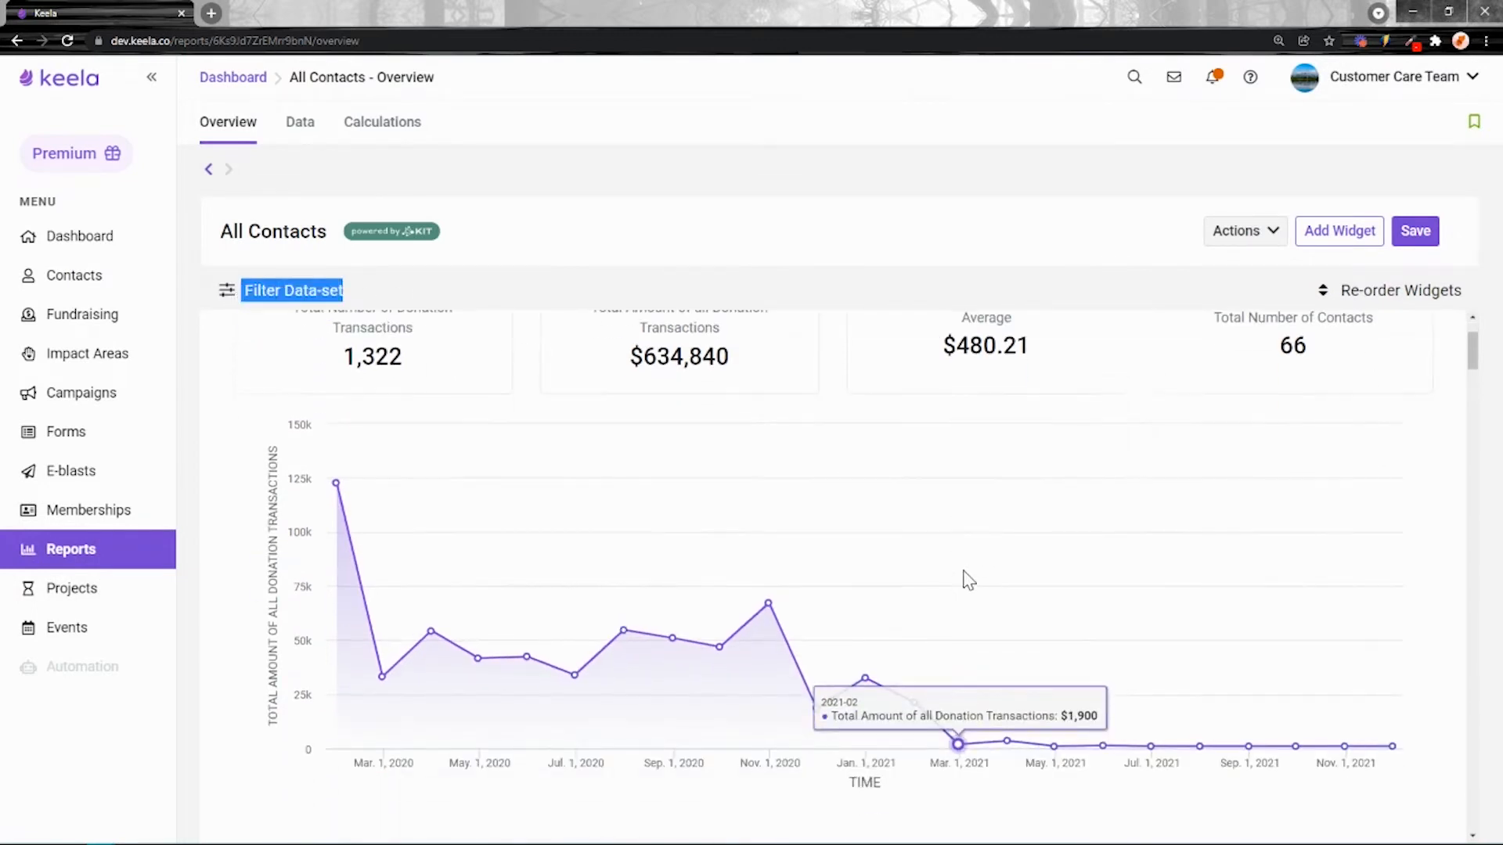
pyautogui.scroll(15, 959, 587)
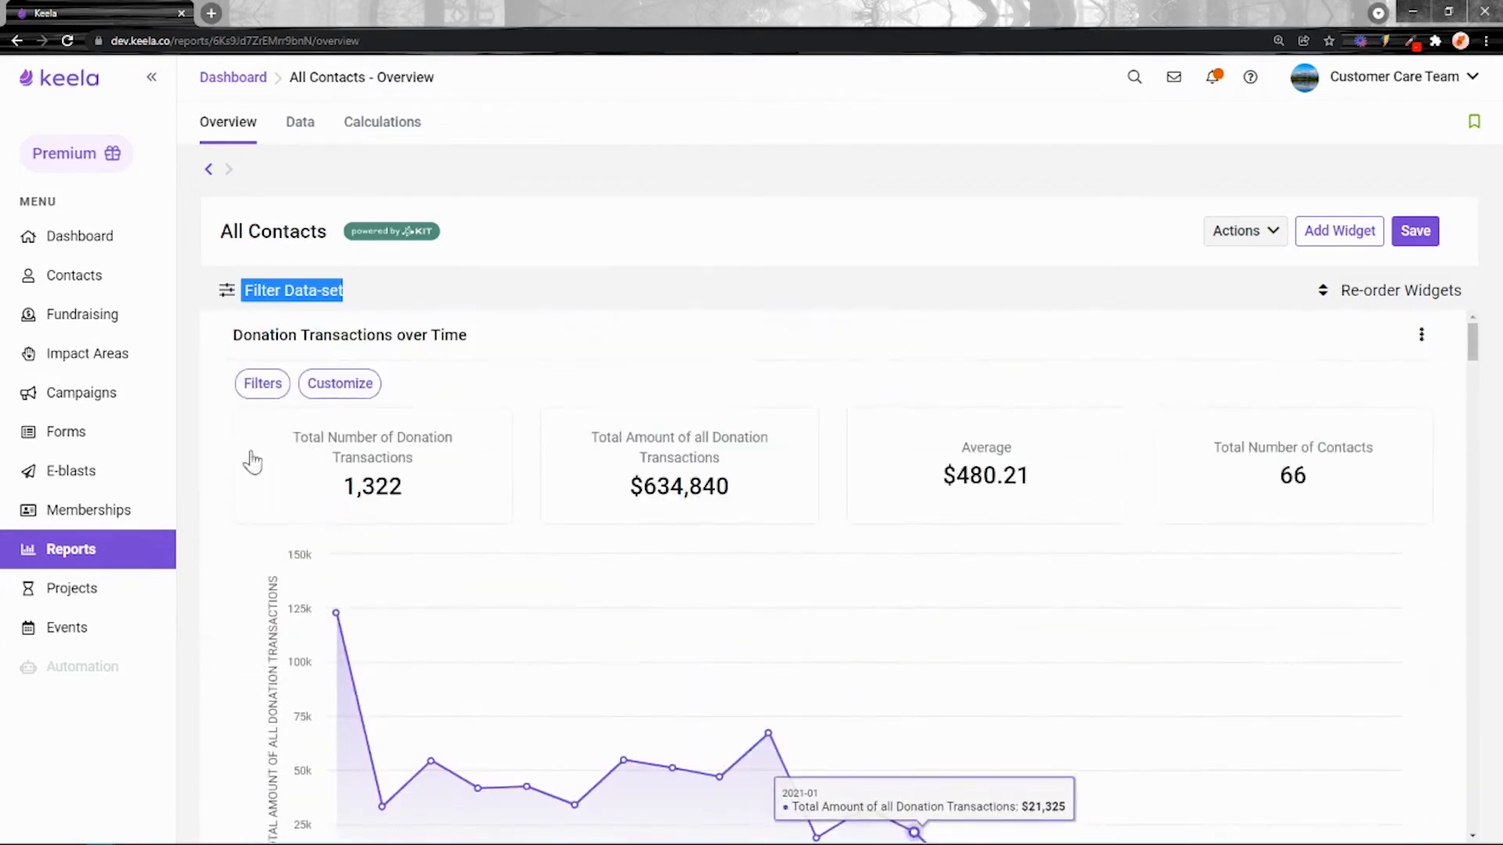
pyautogui.click(603, 342)
# Filter the report's data-set to contacts whose Address - Region contains any of California, and apply the filter
pyautogui.click(303, 296)
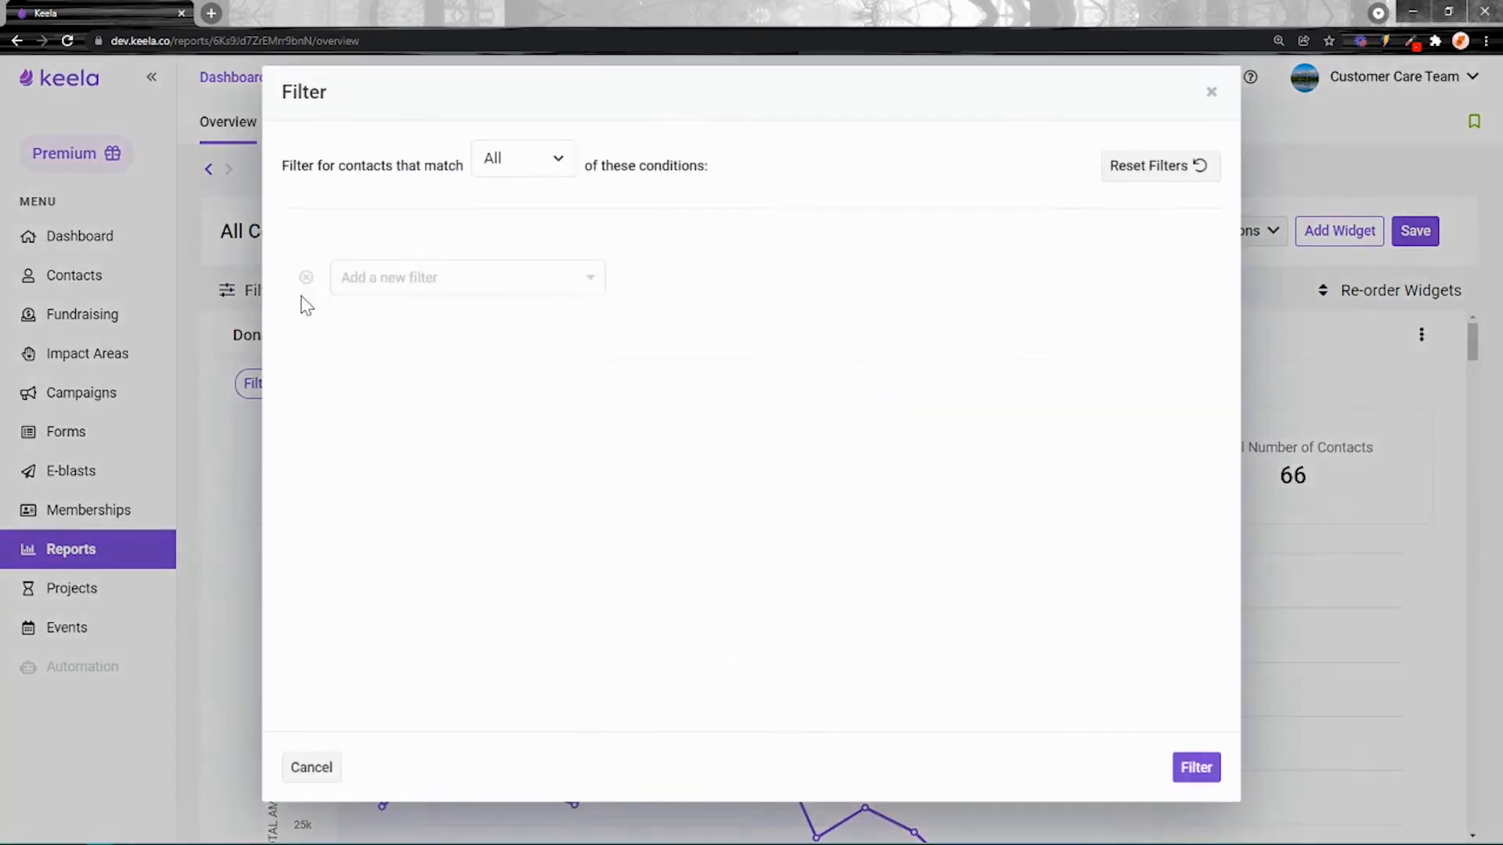
pyautogui.click(480, 274)
pyautogui.write('region')
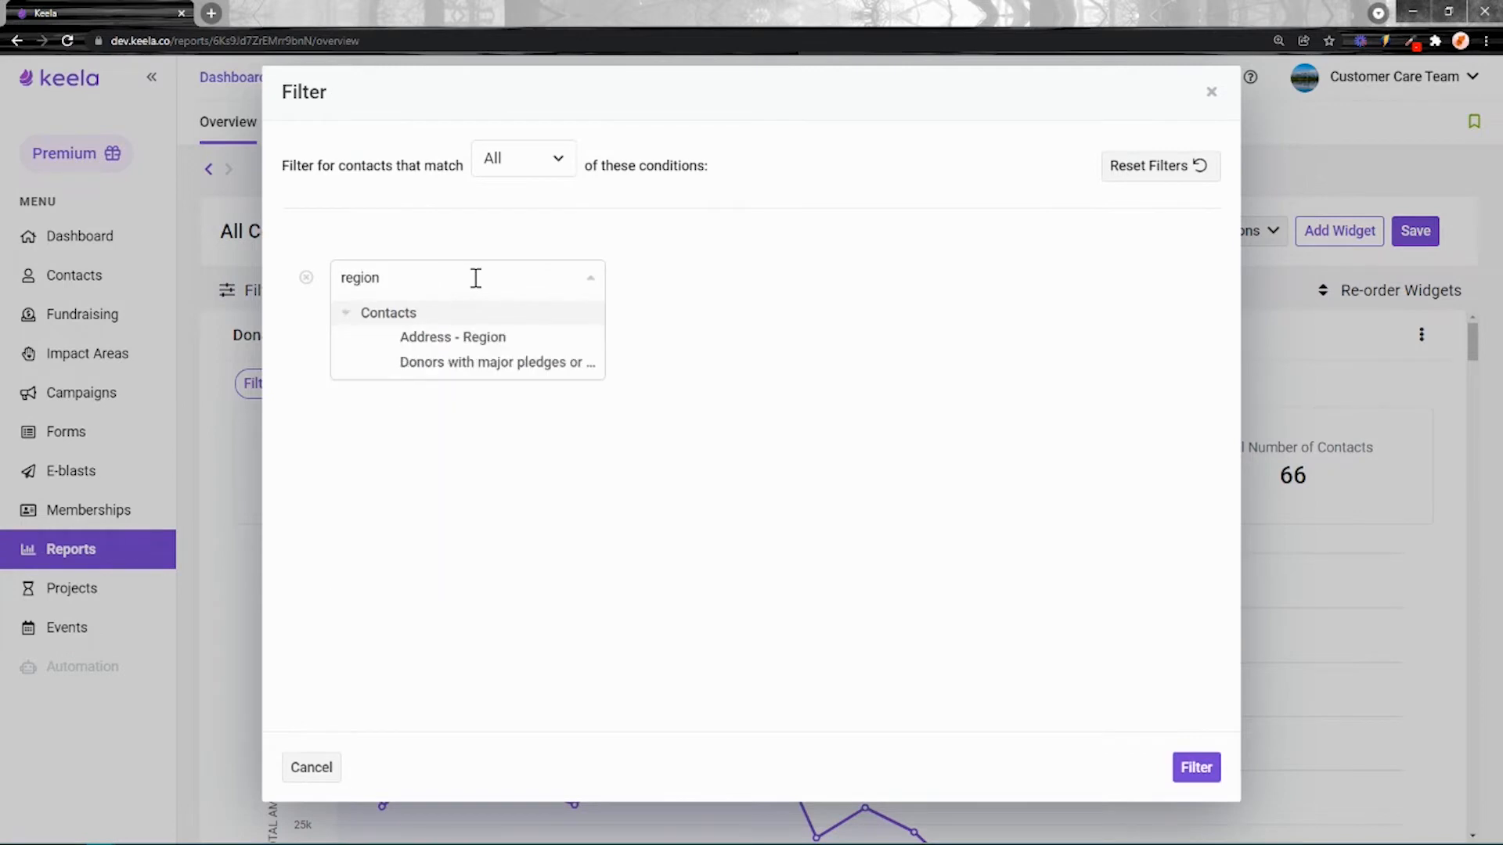
pyautogui.click(465, 337)
pyautogui.click(756, 311)
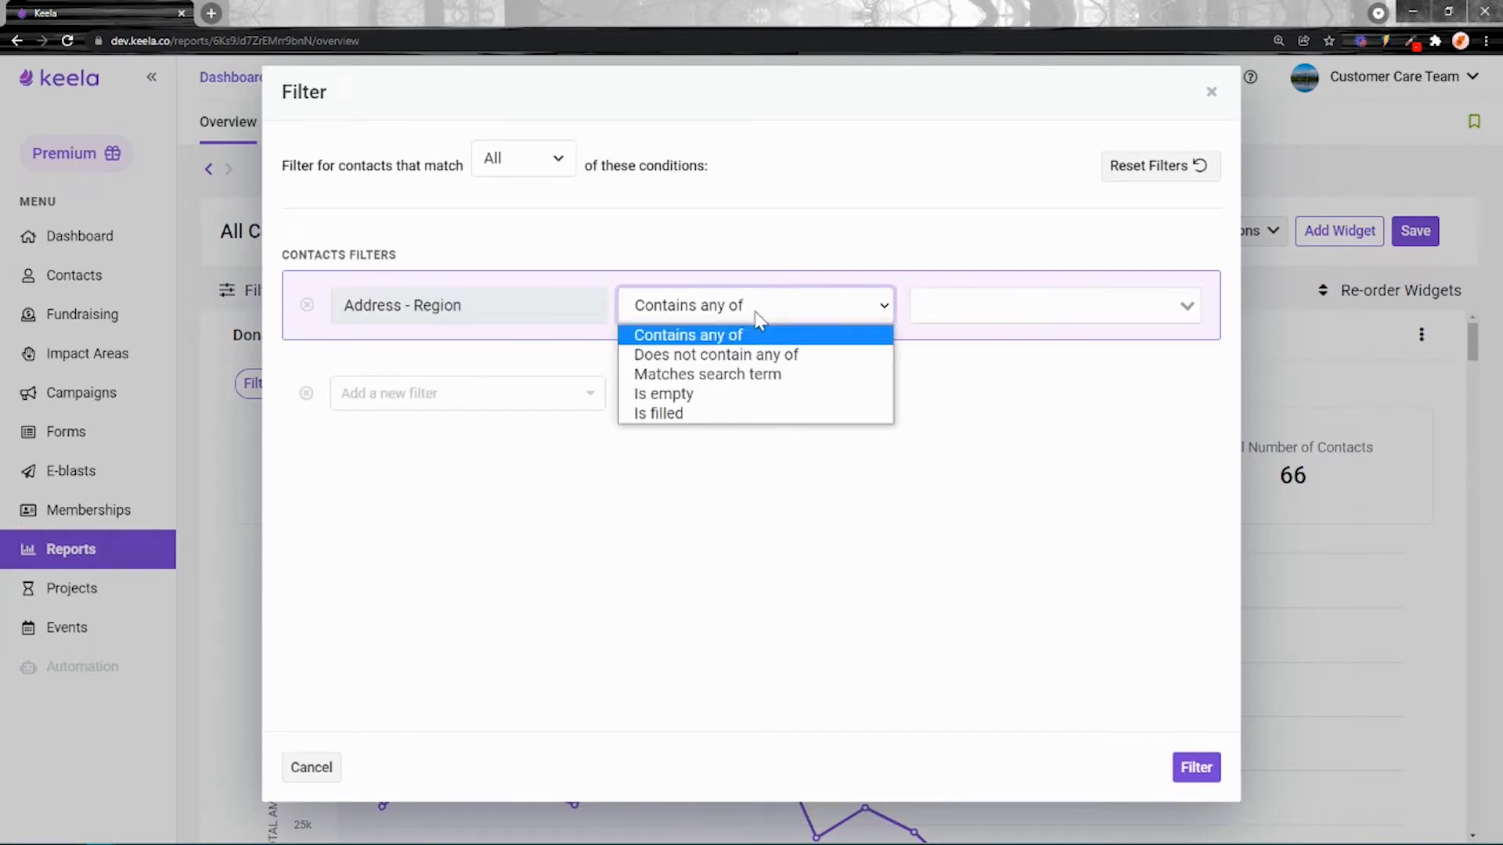
pyautogui.click(1020, 295)
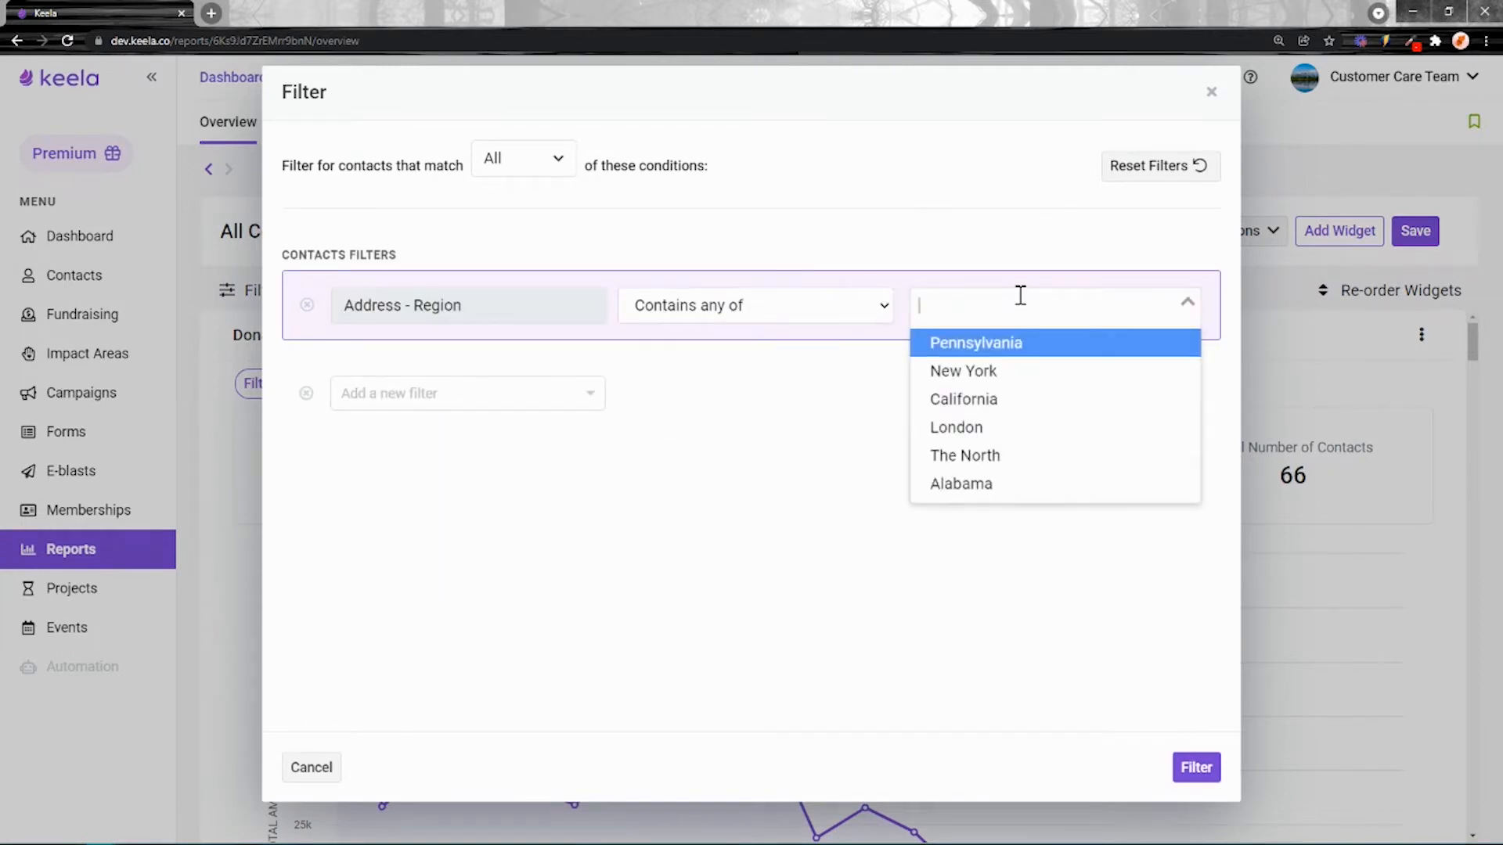
pyautogui.click(1009, 396)
pyautogui.click(1198, 767)
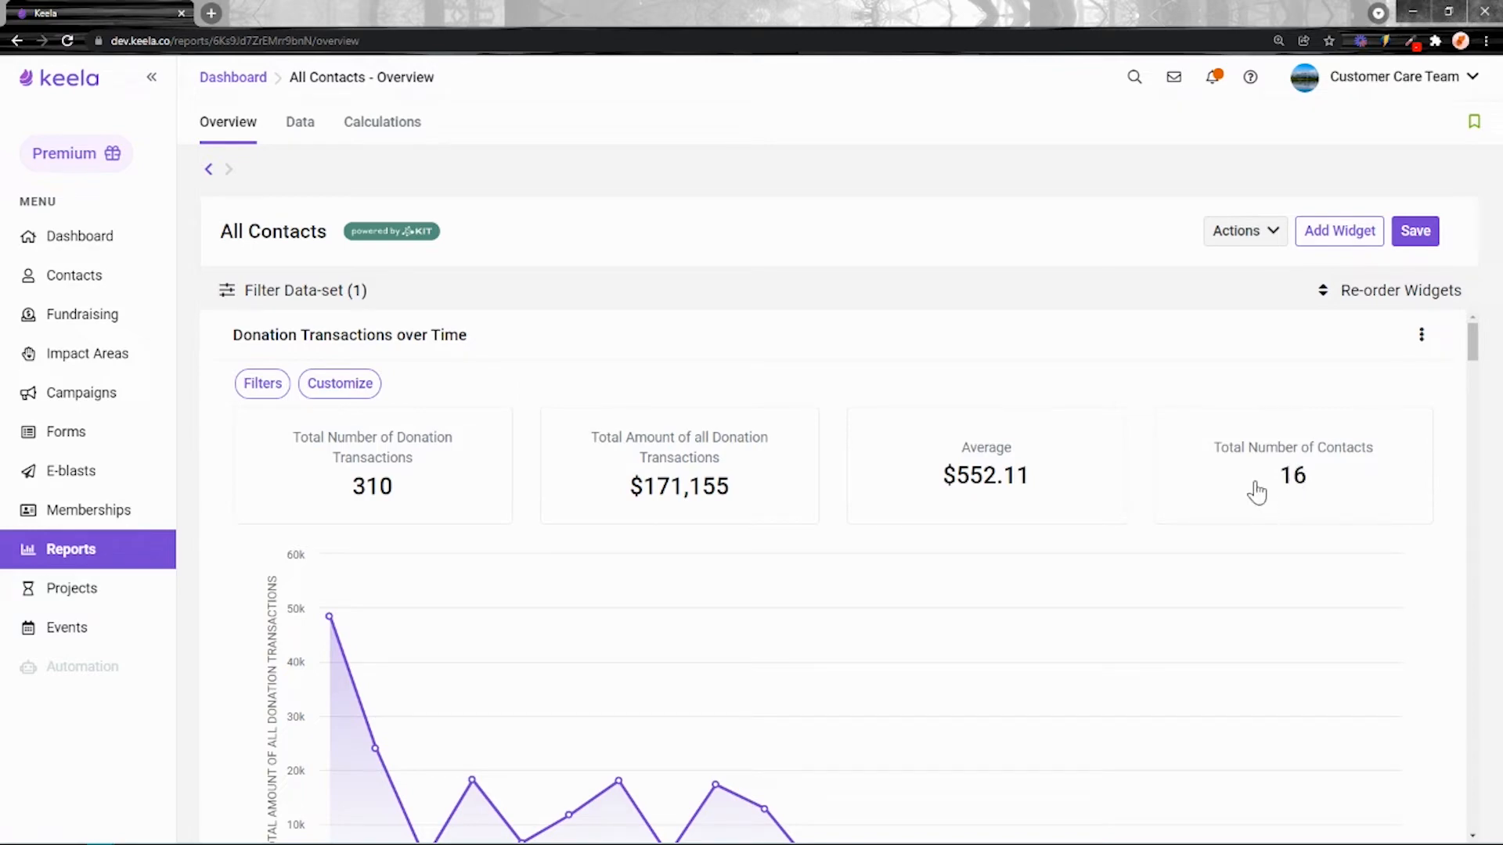
# Examine how the data-set filter affects the dashboard's widgets, from Donation Transactions over Time to the chart of contact regions
pyautogui.scroll(-10, 622, 407)
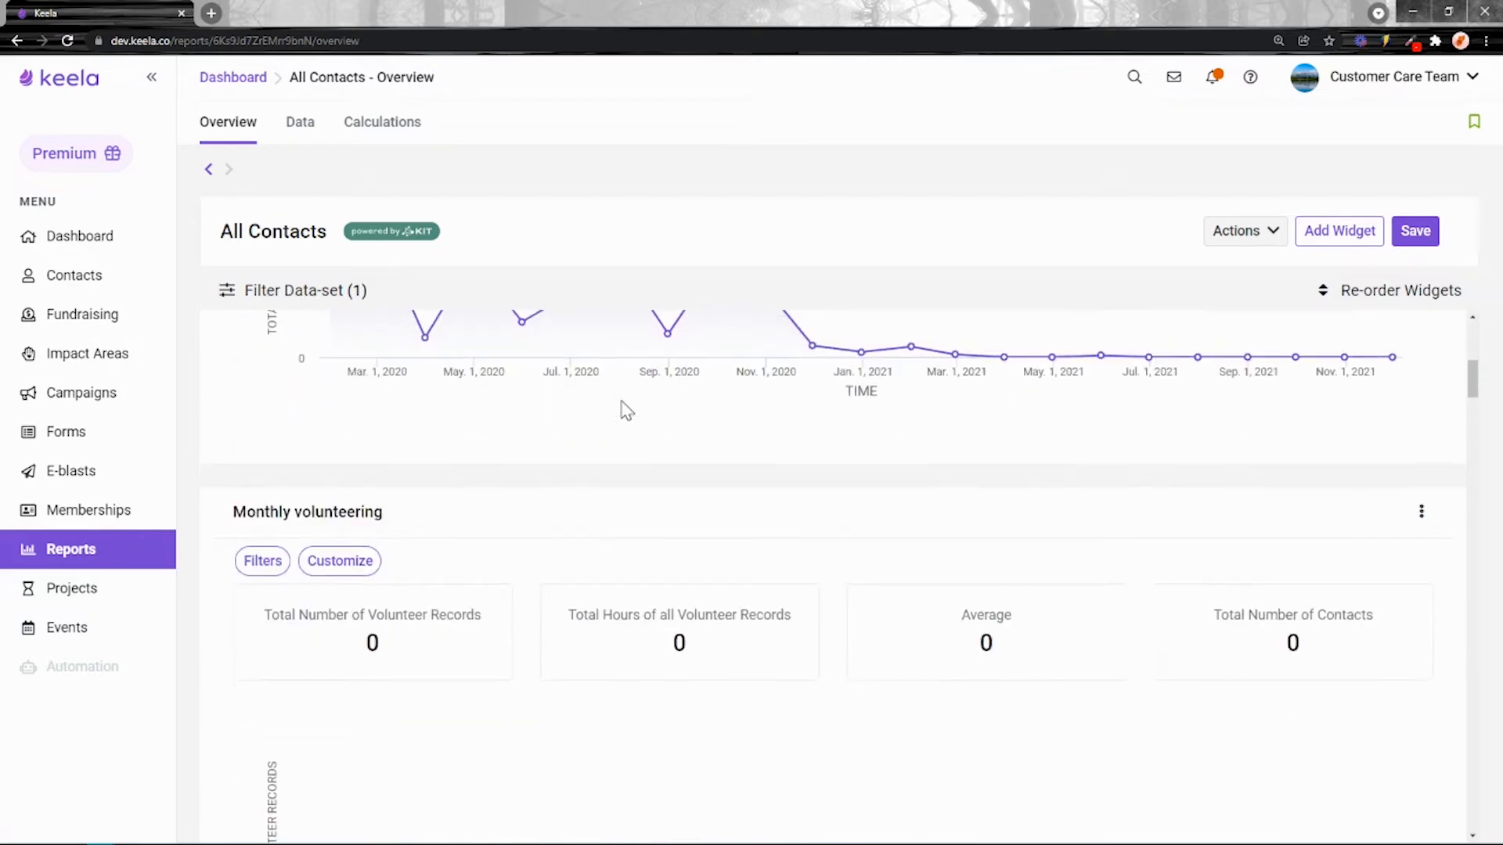
pyautogui.scroll(5, 619, 407)
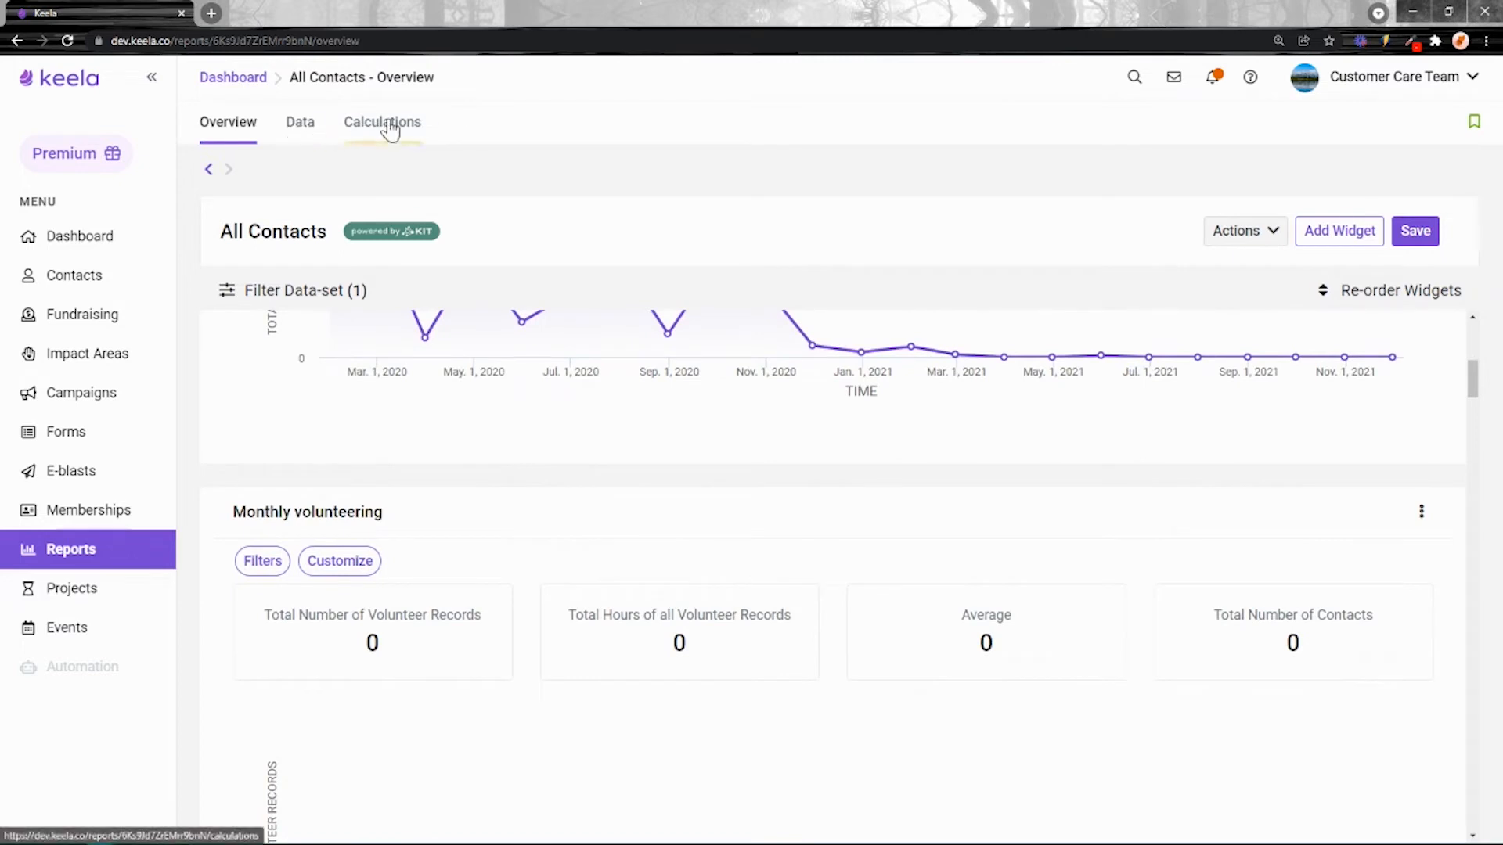
pyautogui.scroll(5, 755, 426)
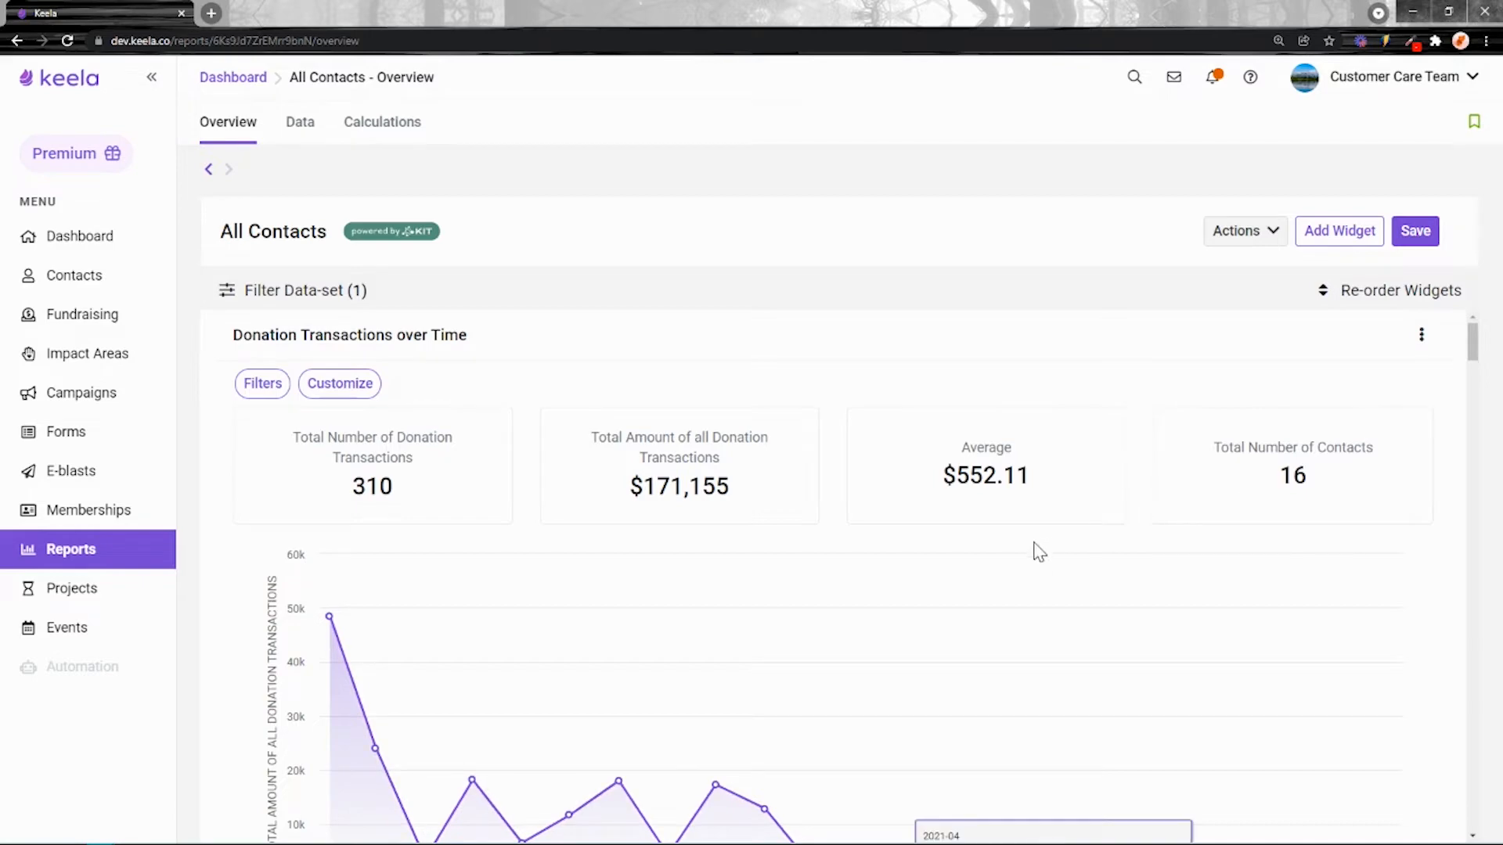
pyautogui.scroll(-6, 1032, 560)
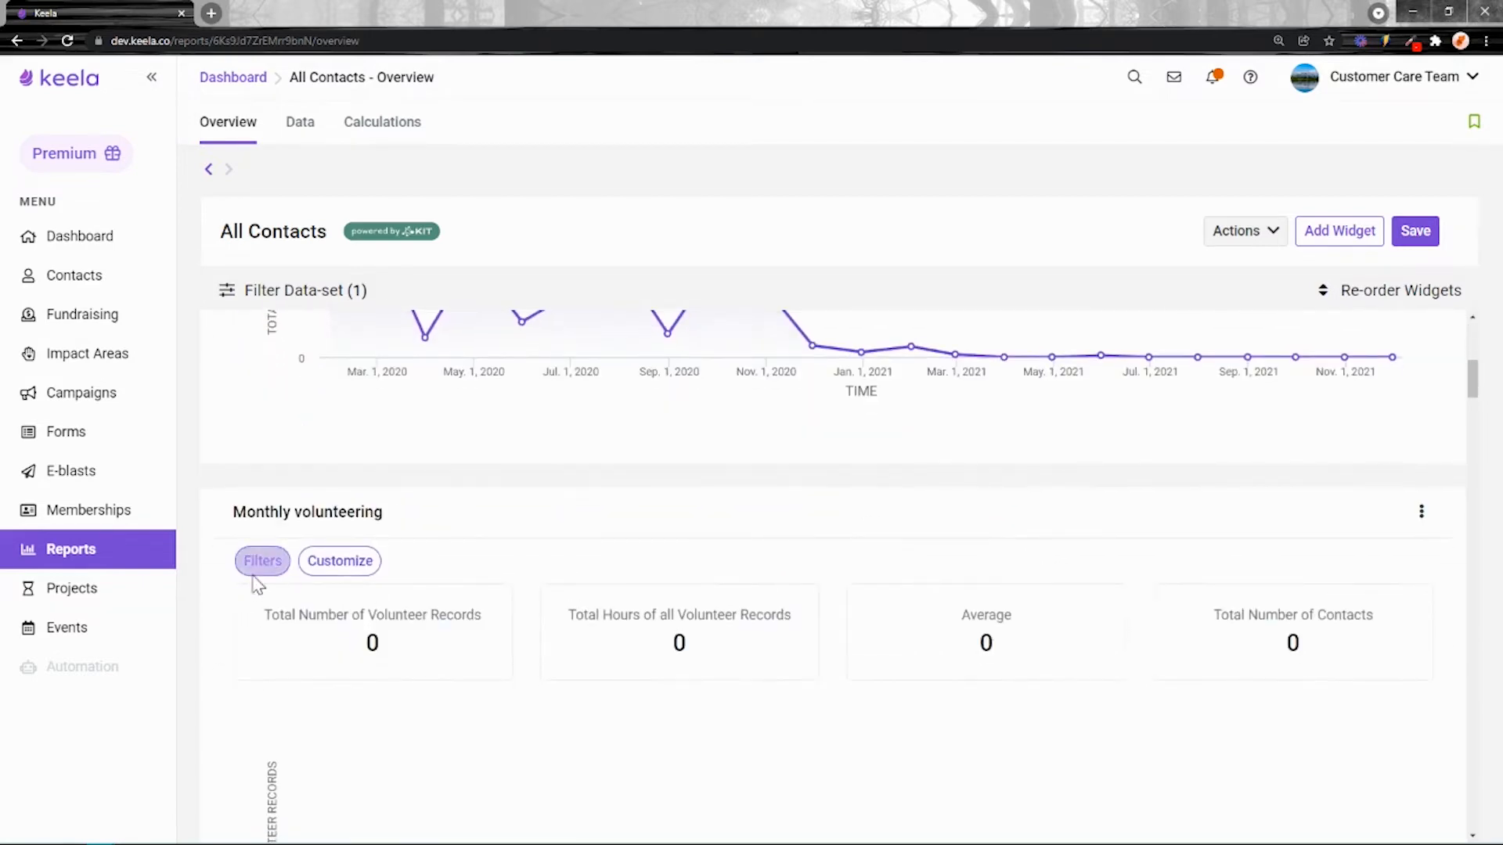
pyautogui.scroll(6, 255, 564)
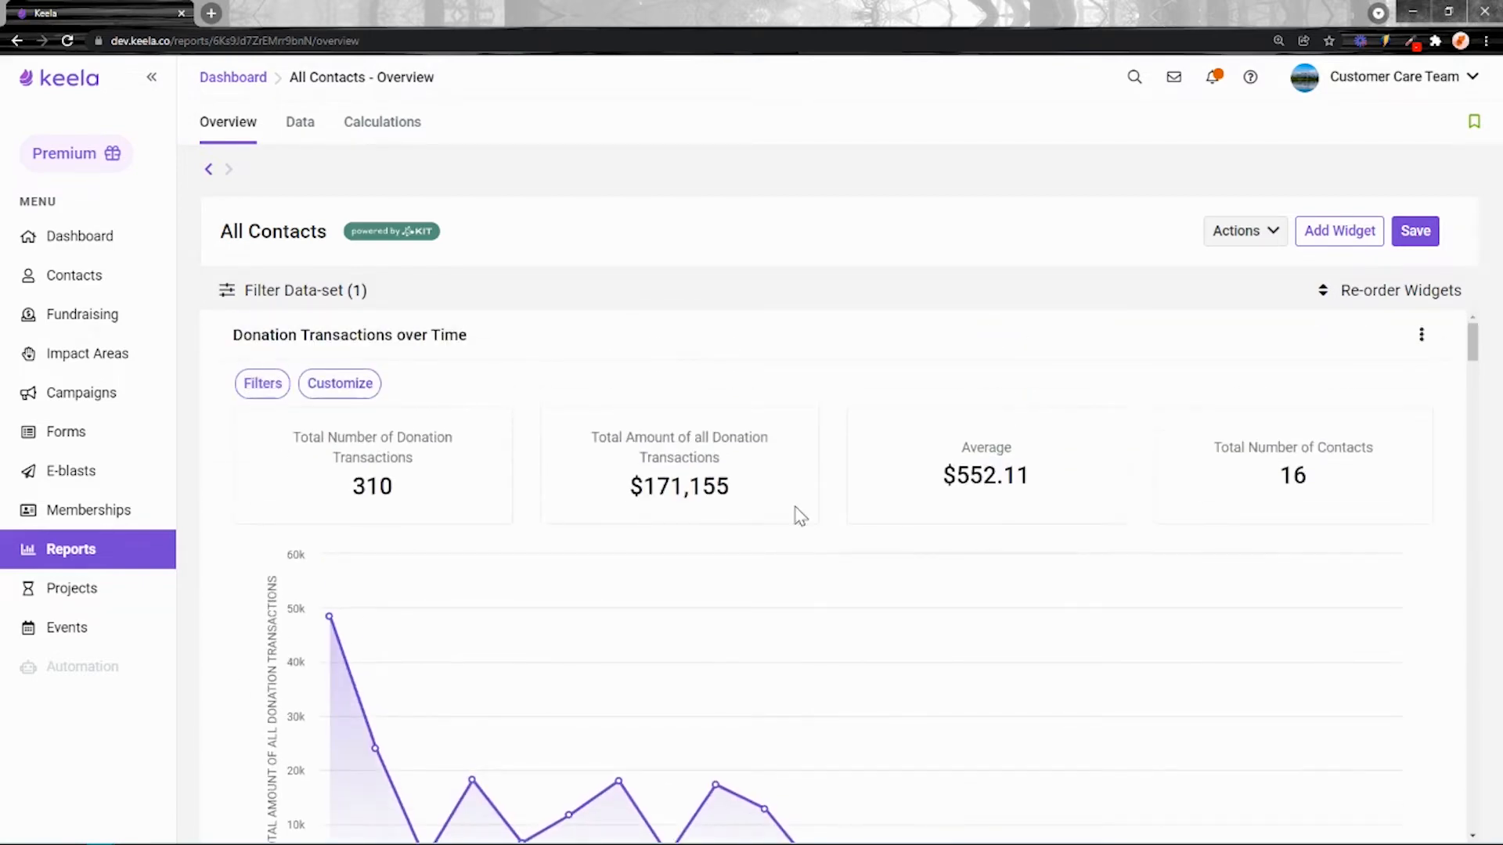
pyautogui.scroll(-10, 976, 664)
pyautogui.scroll(10, 986, 670)
pyautogui.scroll(-15, 892, 504)
pyautogui.scroll(-8, 950, 577)
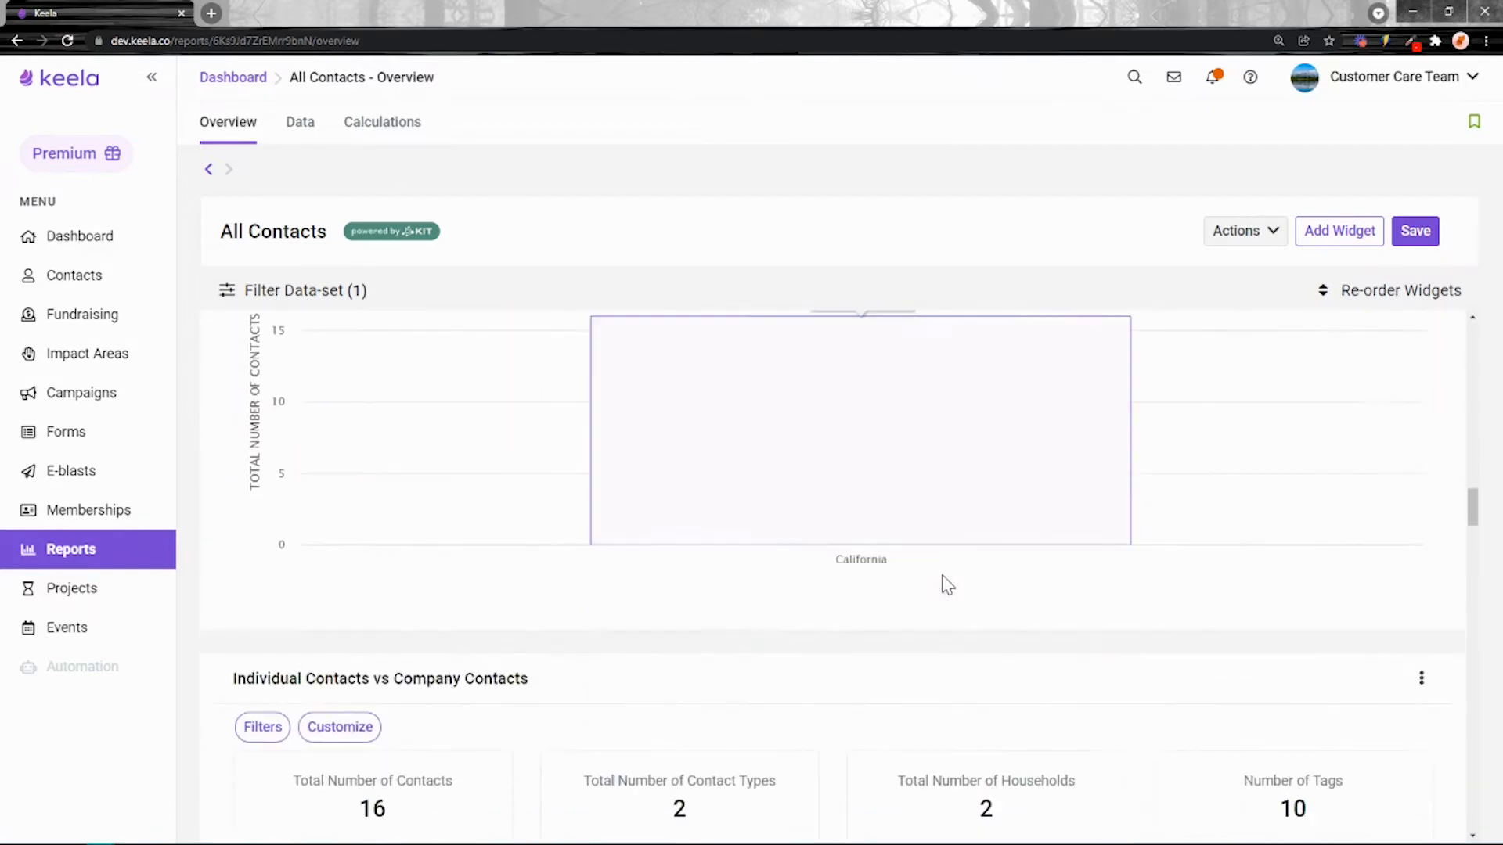
pyautogui.scroll(1, 626, 575)
pyautogui.scroll(-1, 423, 455)
pyautogui.scroll(1, 440, 418)
# Filter the Individual Contacts vs Company Contacts widget to contacts whose Date Created is relatively This month, and apply the filter
pyautogui.moveTo(540, 425); pyautogui.dragTo(188, 416)
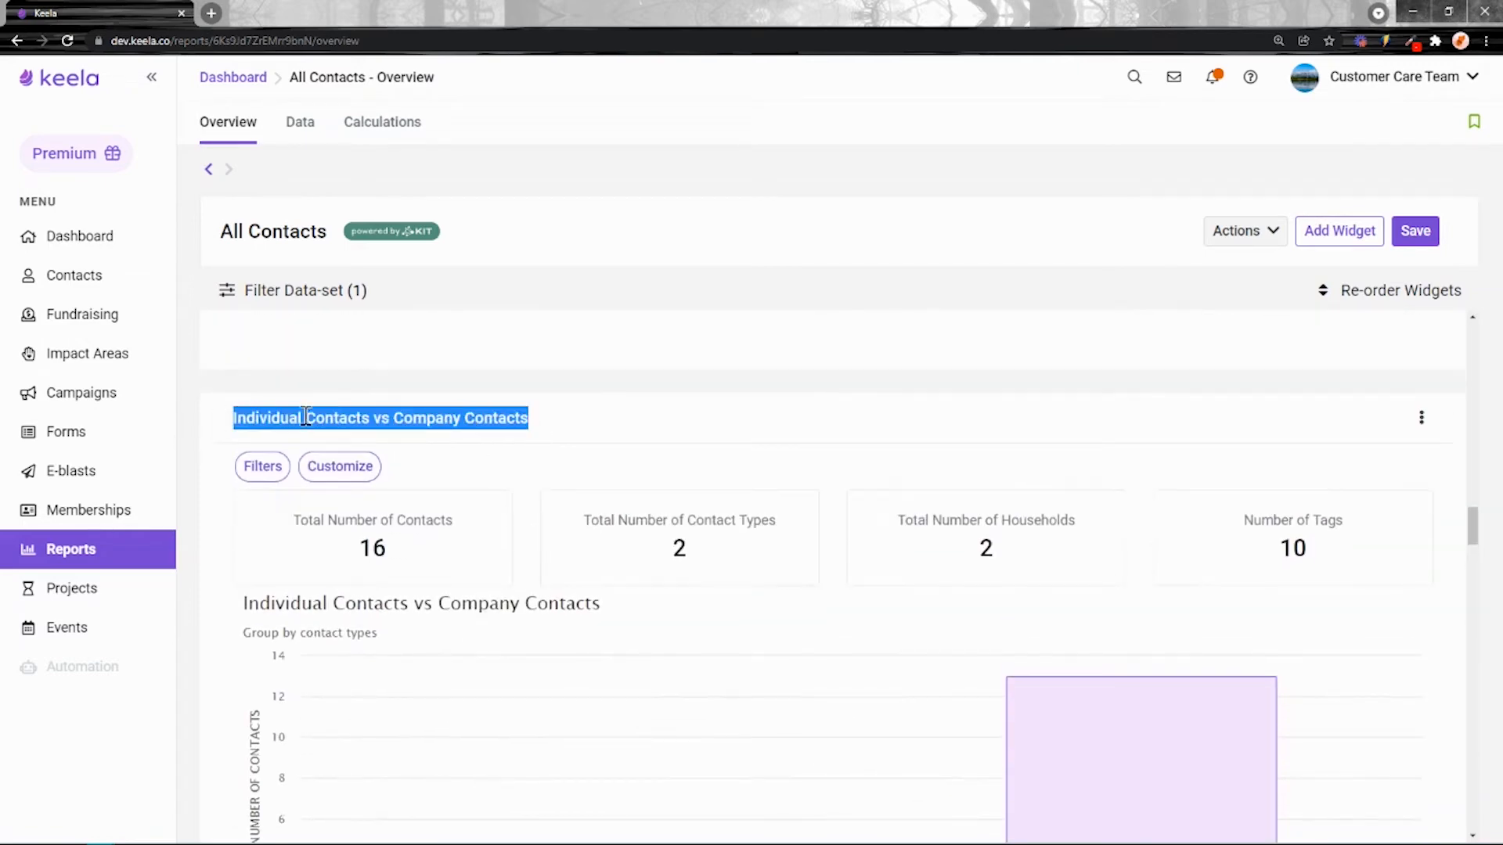
pyautogui.scroll(-2, 415, 419)
pyautogui.click(257, 339)
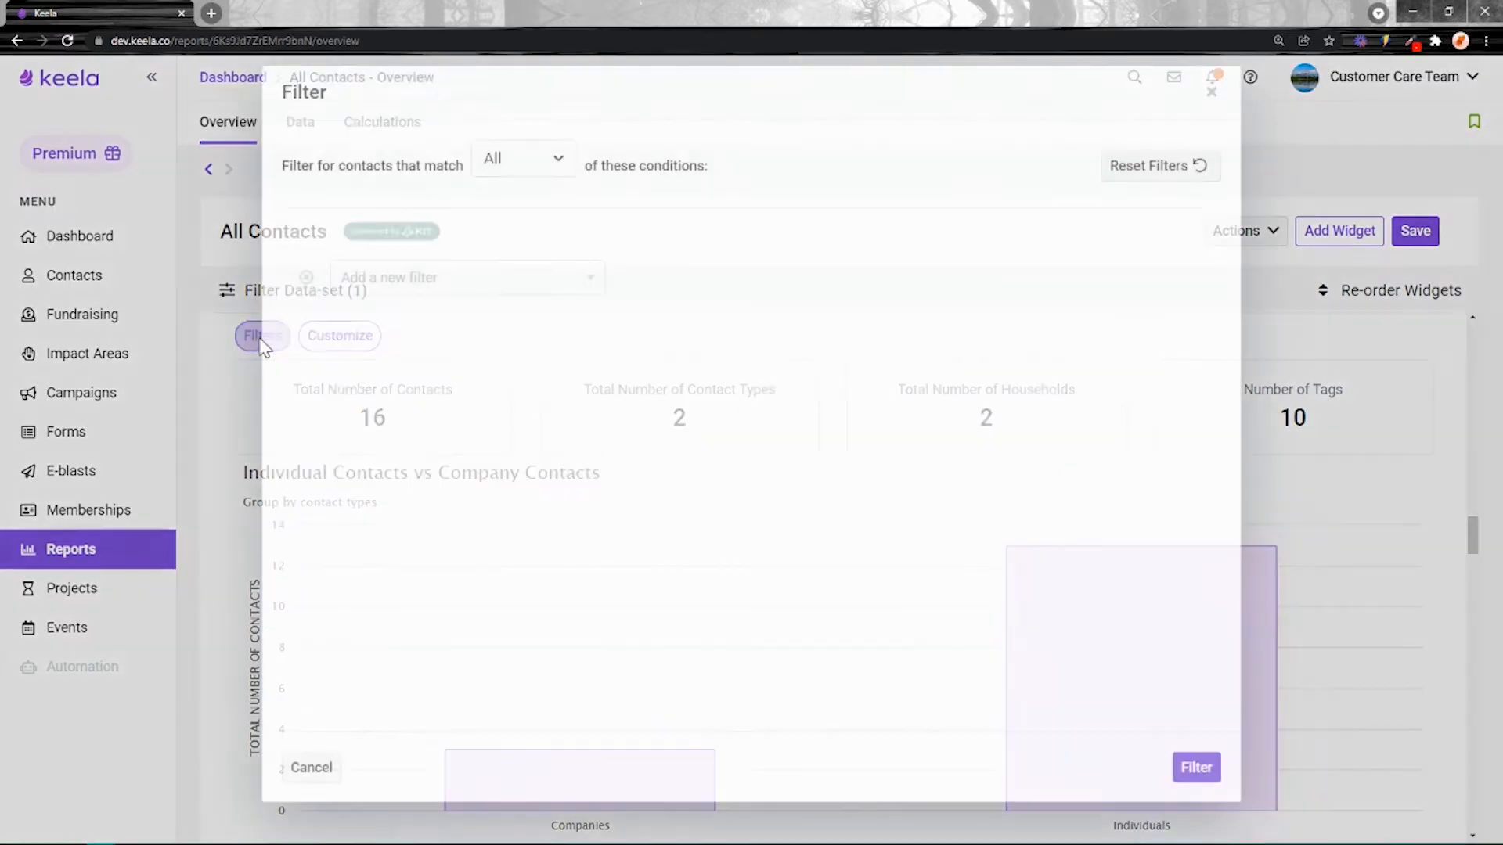
pyautogui.click(493, 274)
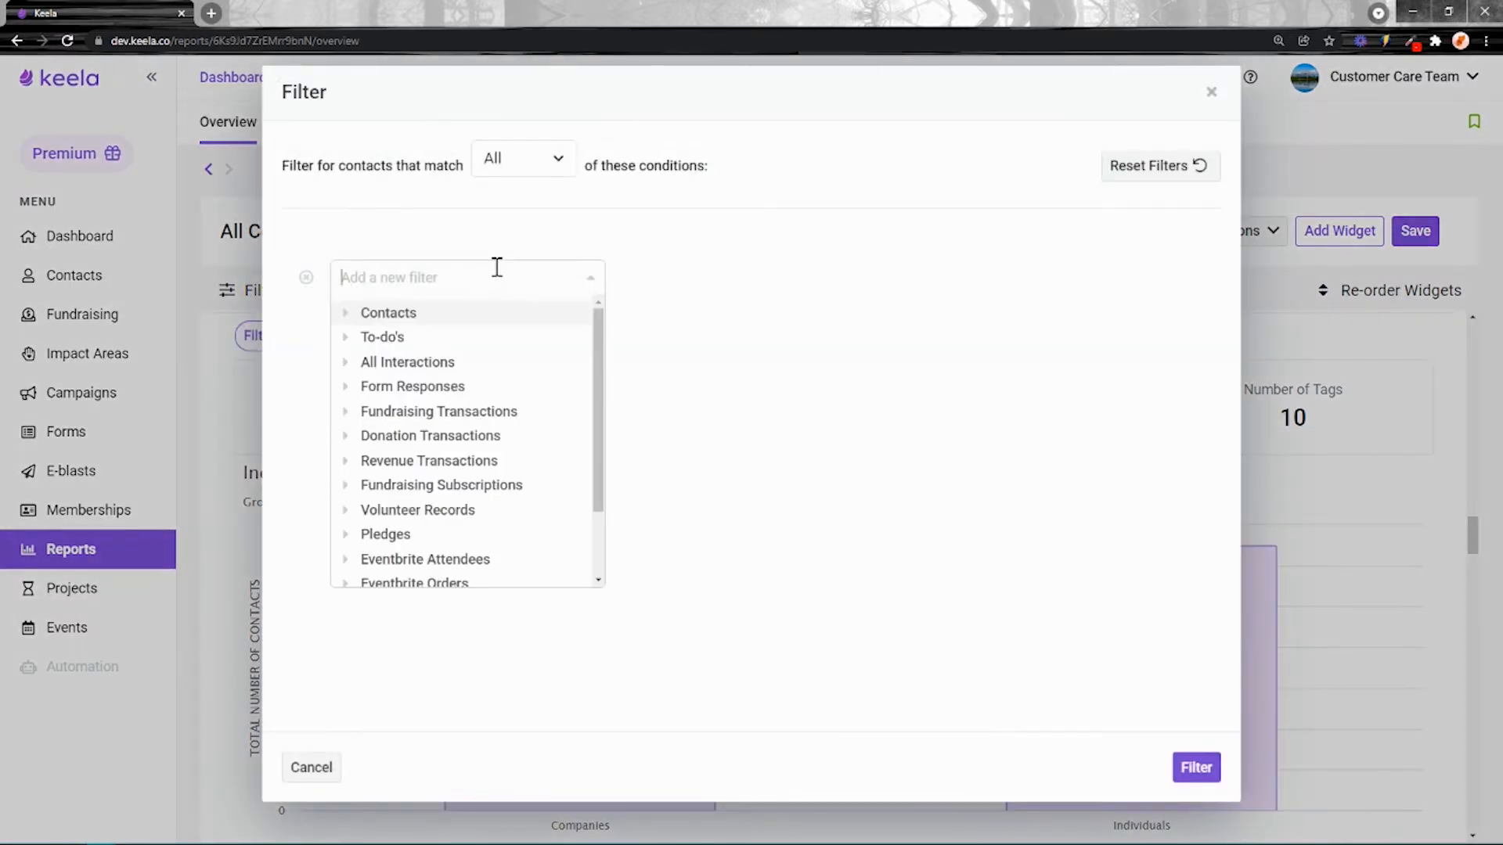
pyautogui.write('creat')
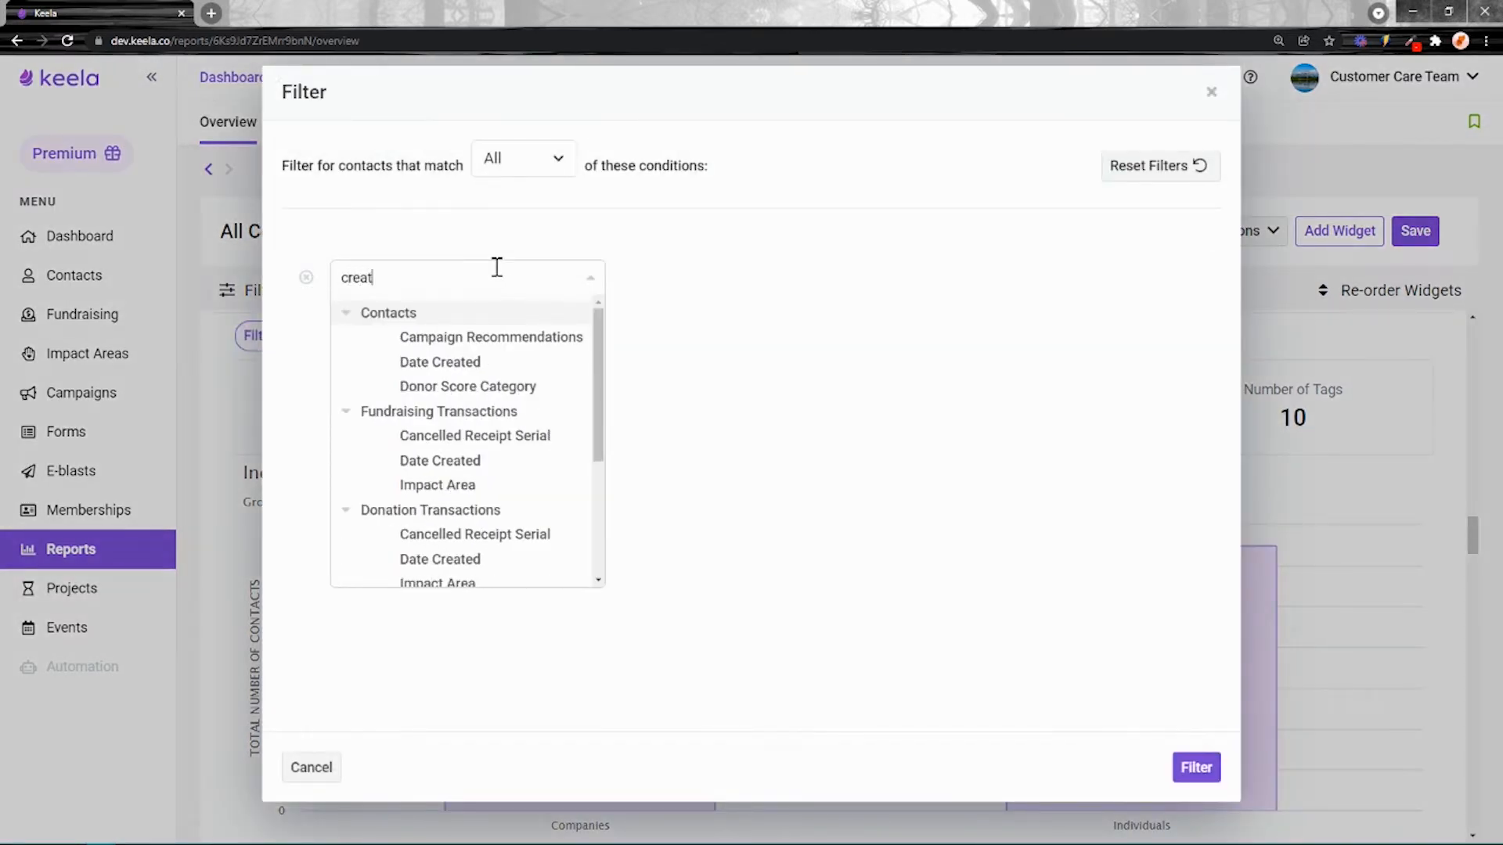
pyautogui.click(474, 360)
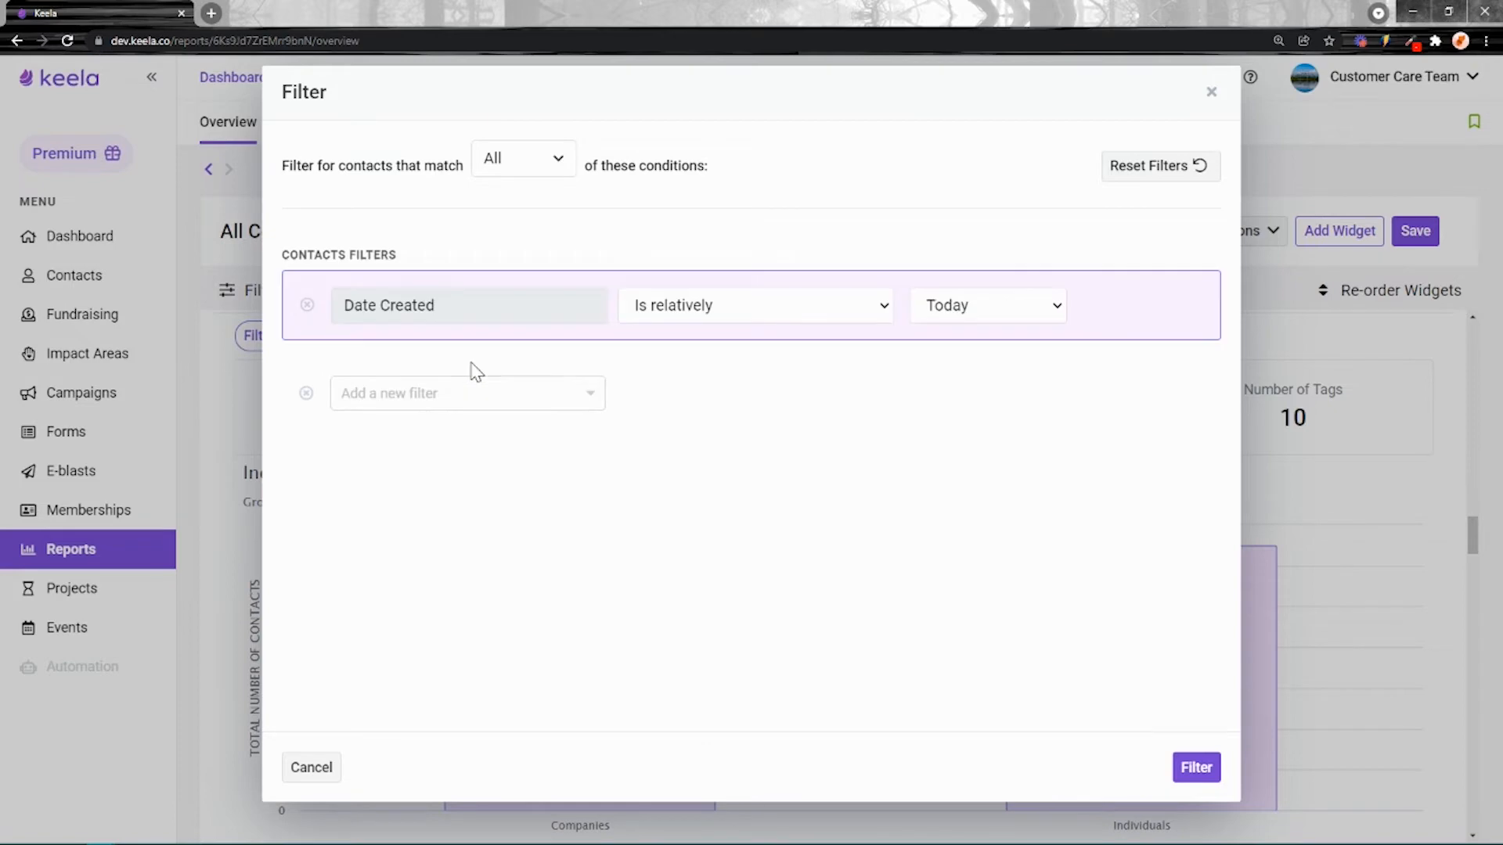
pyautogui.click(963, 313)
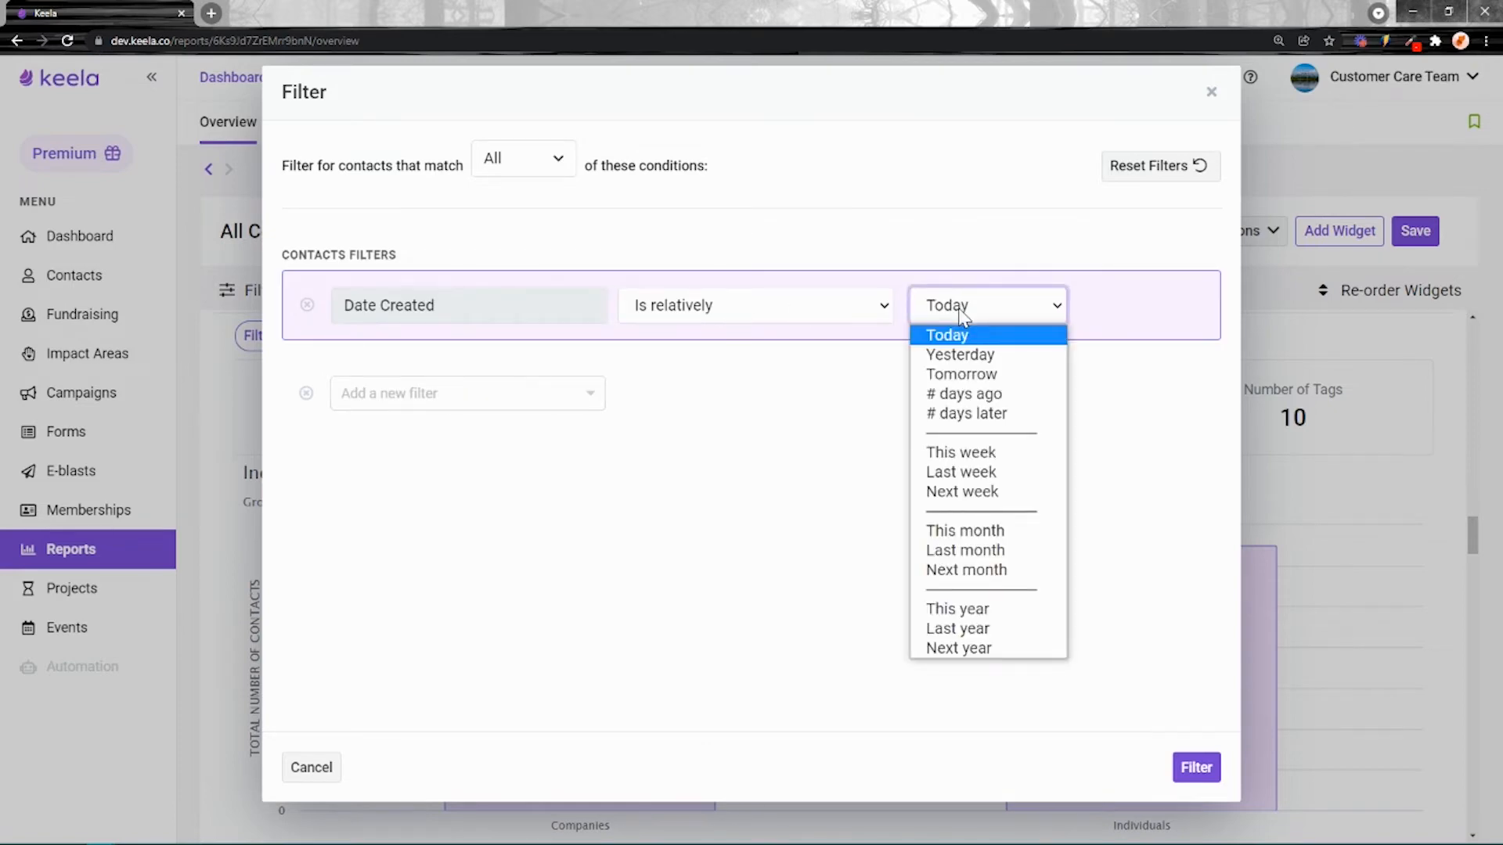
pyautogui.click(1017, 531)
pyautogui.click(1196, 768)
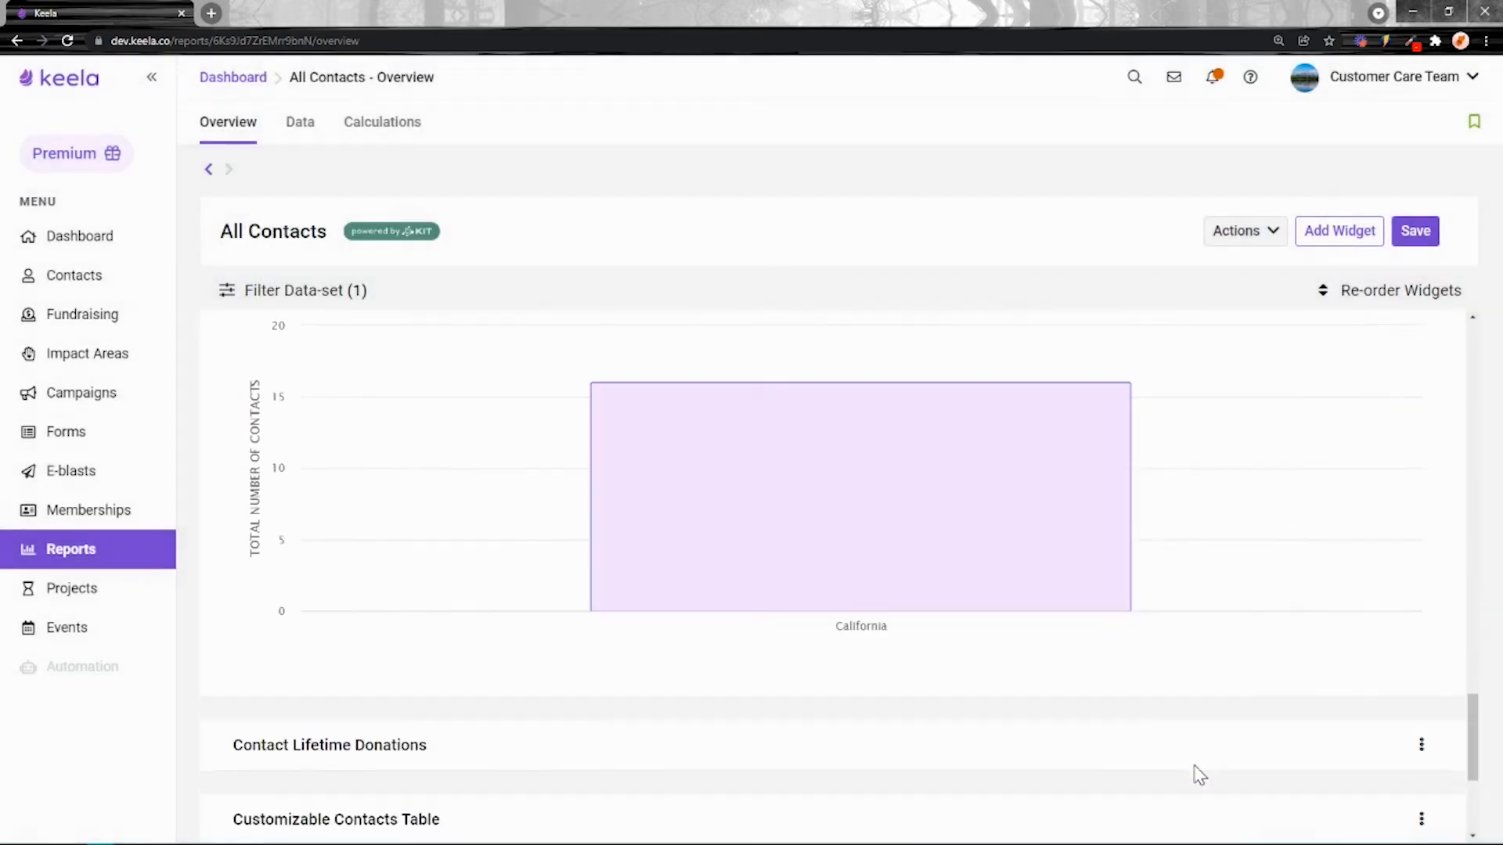
# Check the filtered Individual Contacts vs Company Contacts widget, and remove its Date Created filter
pyautogui.scroll(-5, 1086, 674)
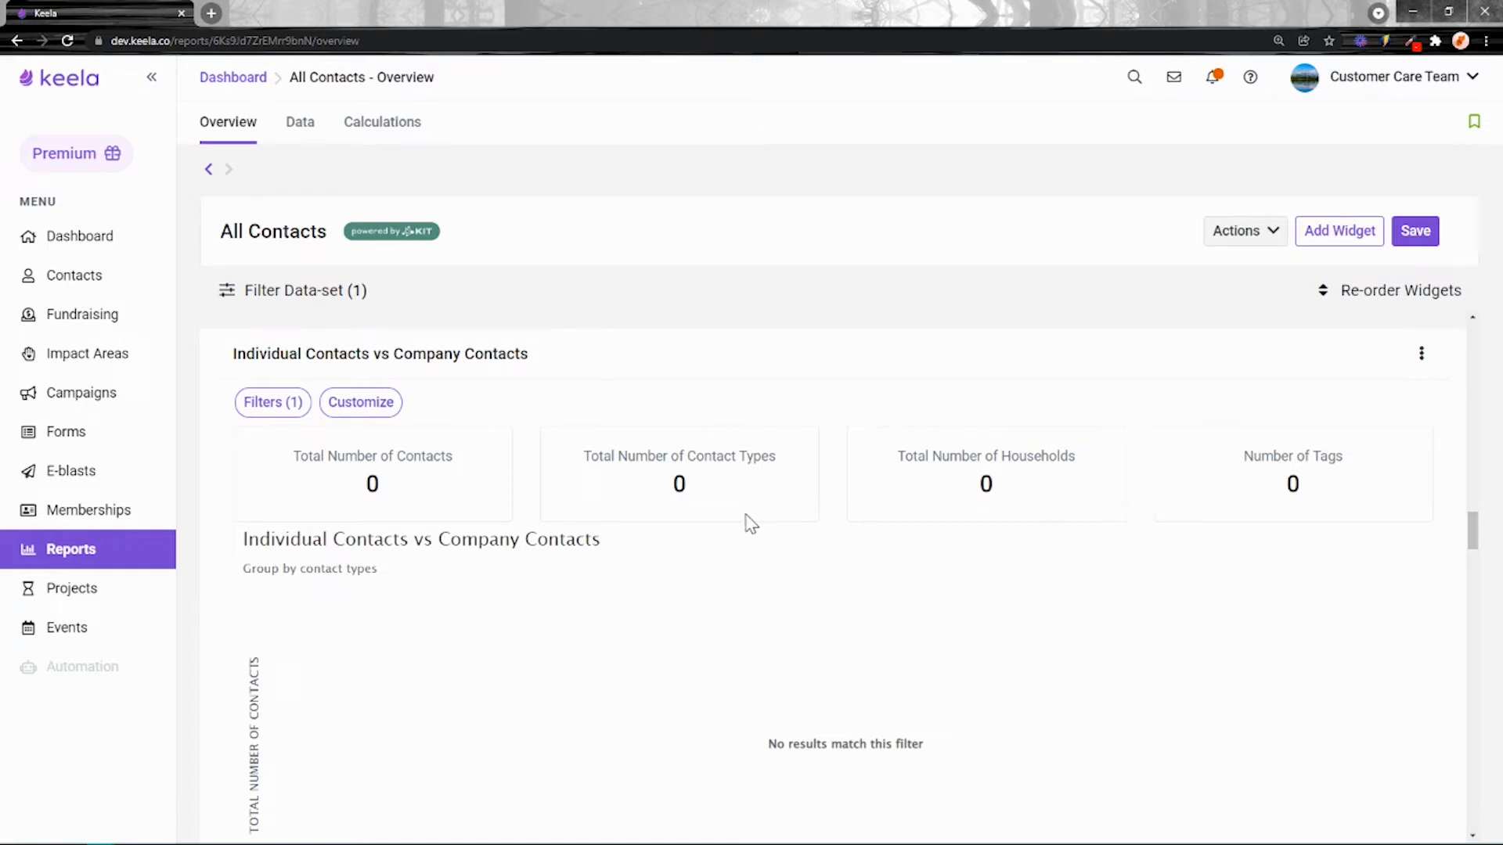
pyautogui.scroll(-2, 614, 543)
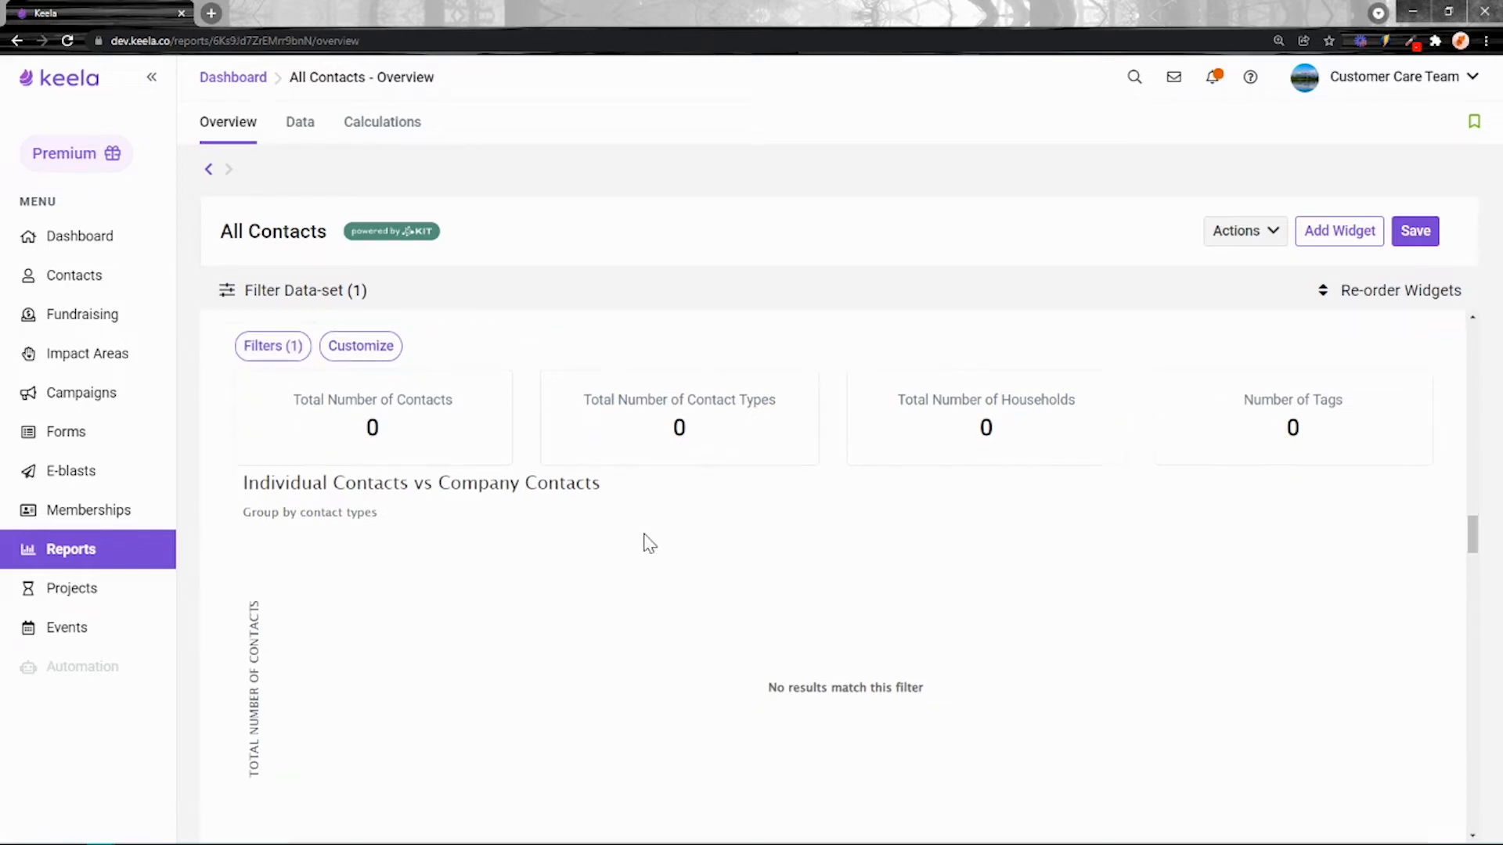
pyautogui.scroll(2, 783, 623)
pyautogui.scroll(-2, 407, 501)
pyautogui.scroll(2, 325, 439)
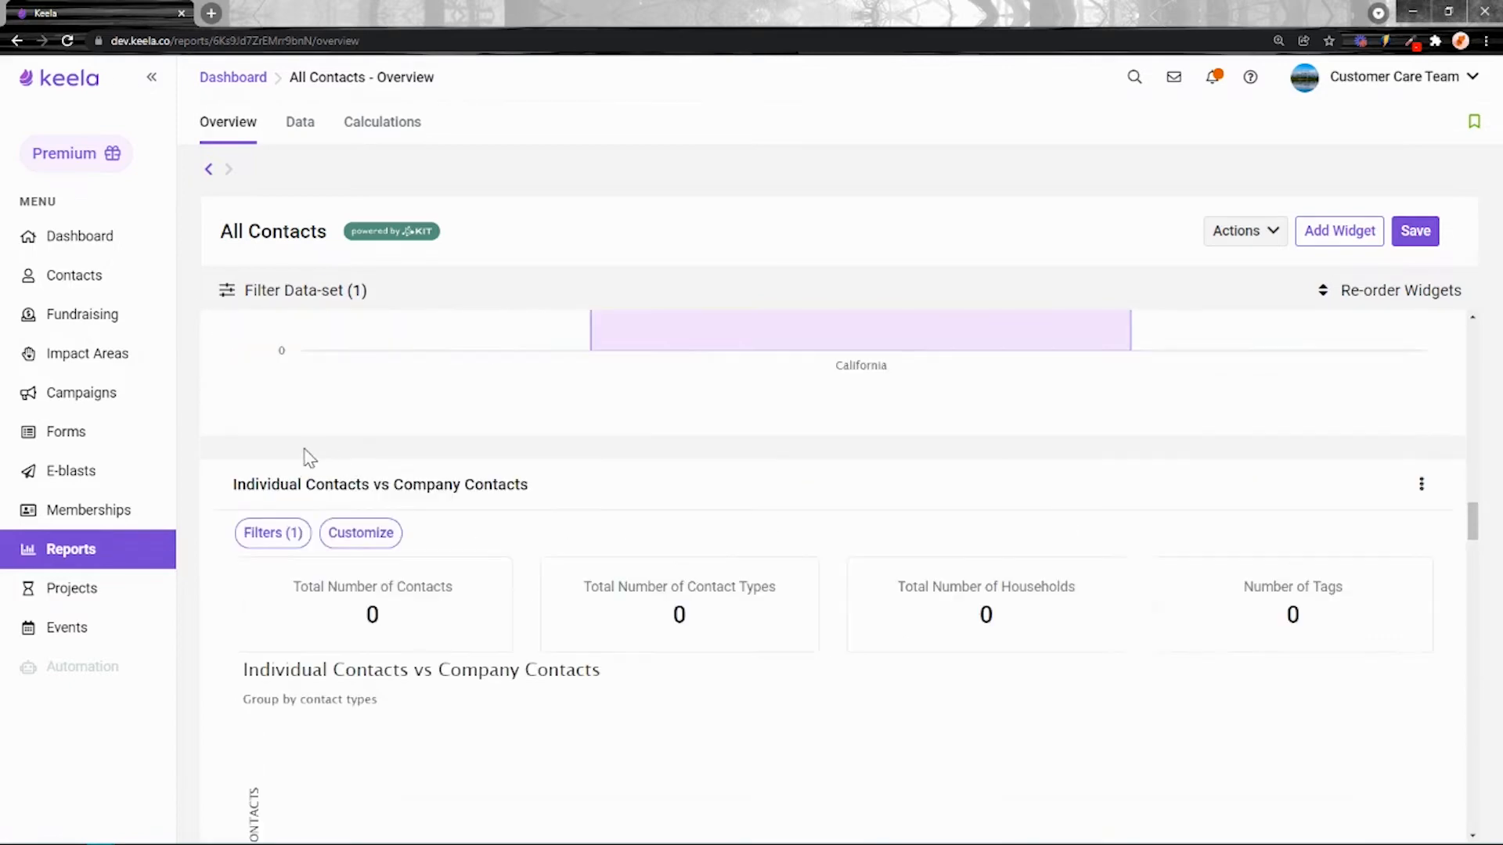
pyautogui.click(273, 534)
pyautogui.click(306, 304)
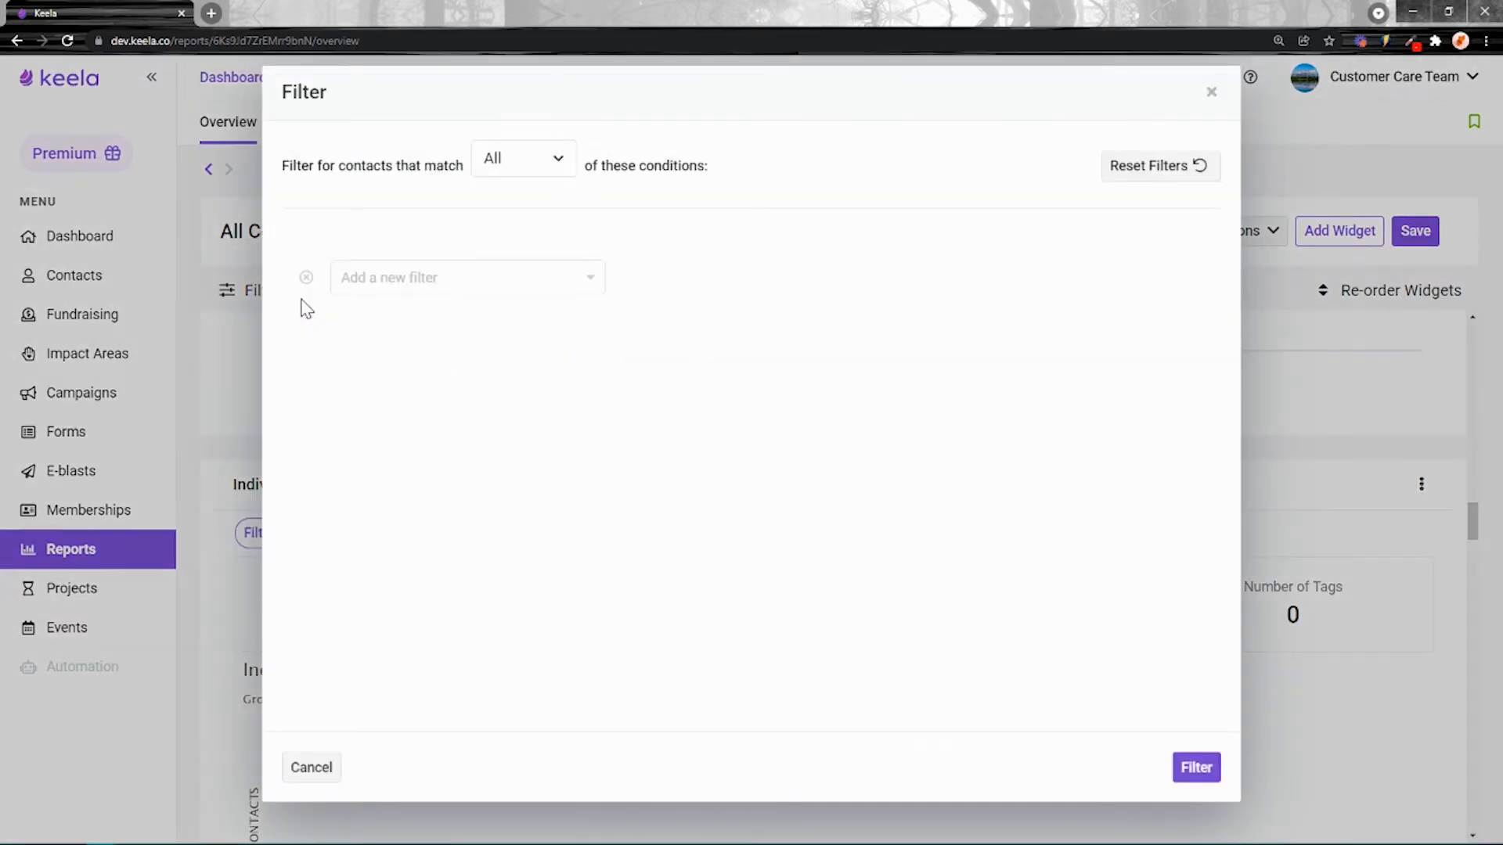
pyautogui.click(1196, 767)
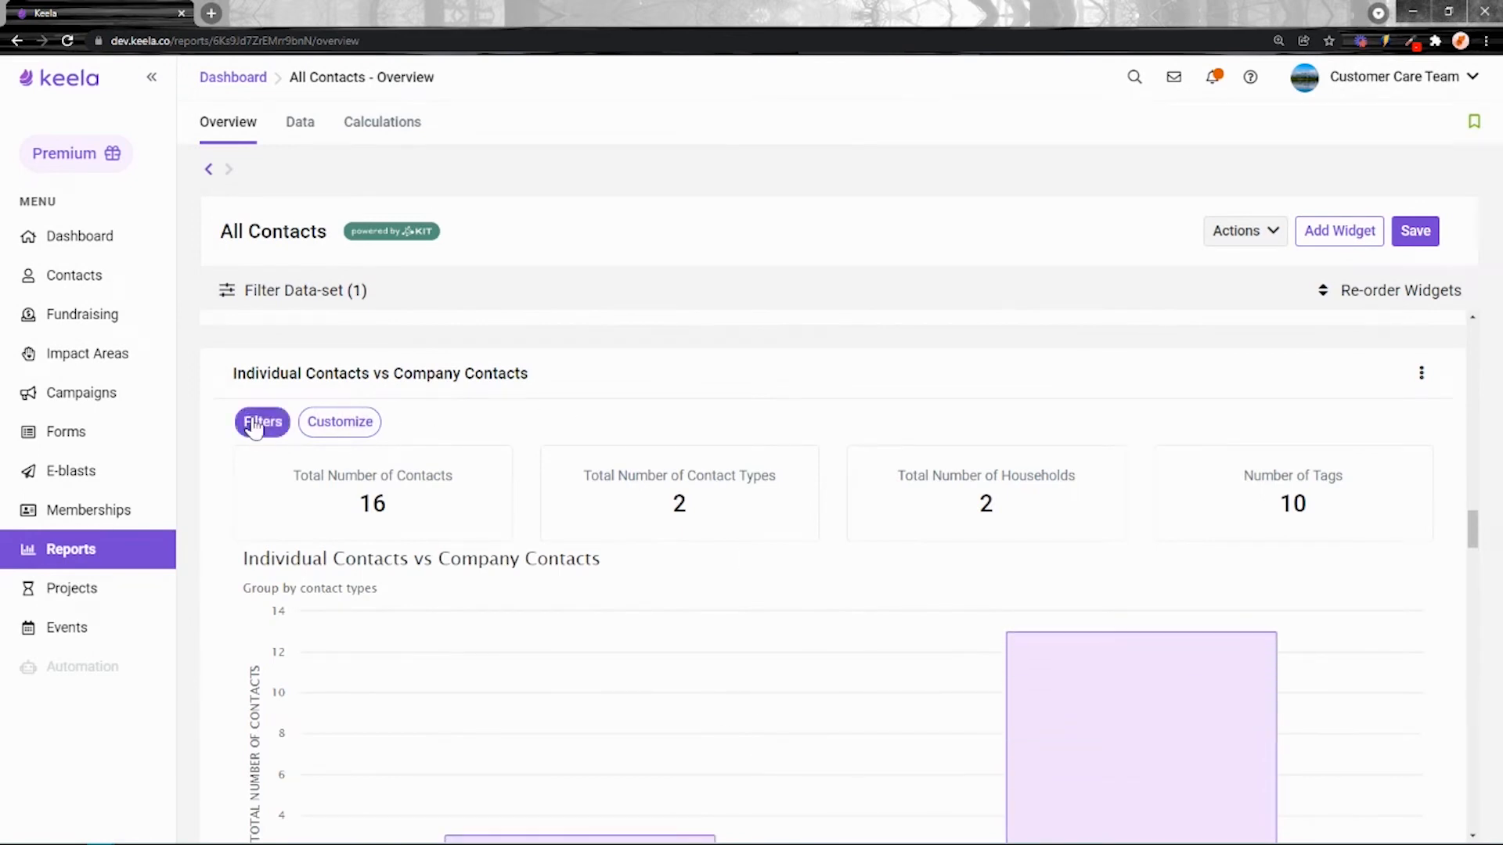
# Return to the reports list and create a one-click dashboard from the LYBUNT Contacts template
pyautogui.scroll(5, 622, 587)
pyautogui.scroll(4, 892, 550)
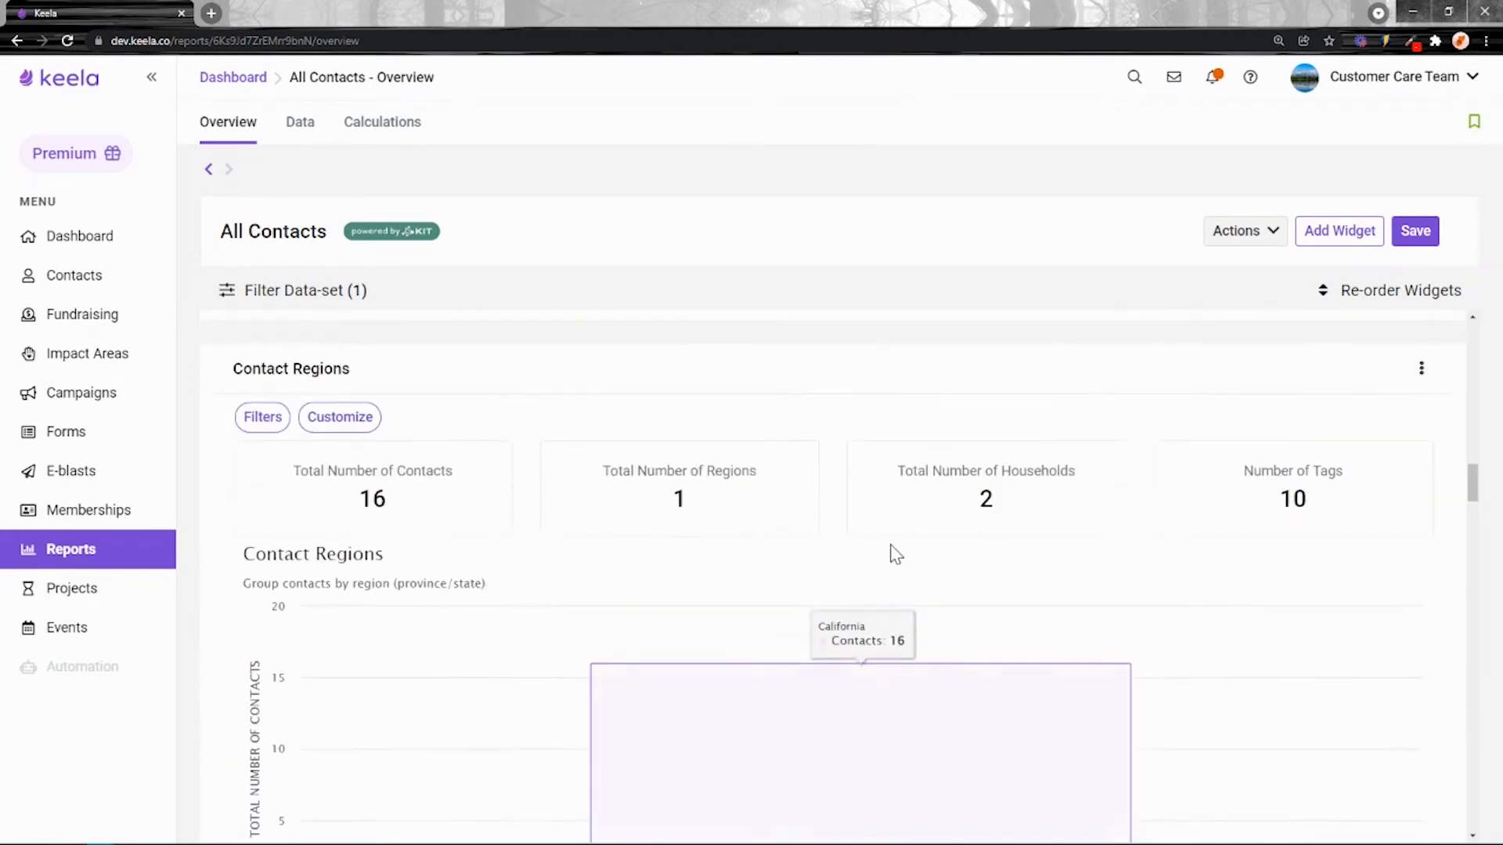
pyautogui.scroll(6, 918, 587)
pyautogui.scroll(10, 918, 587)
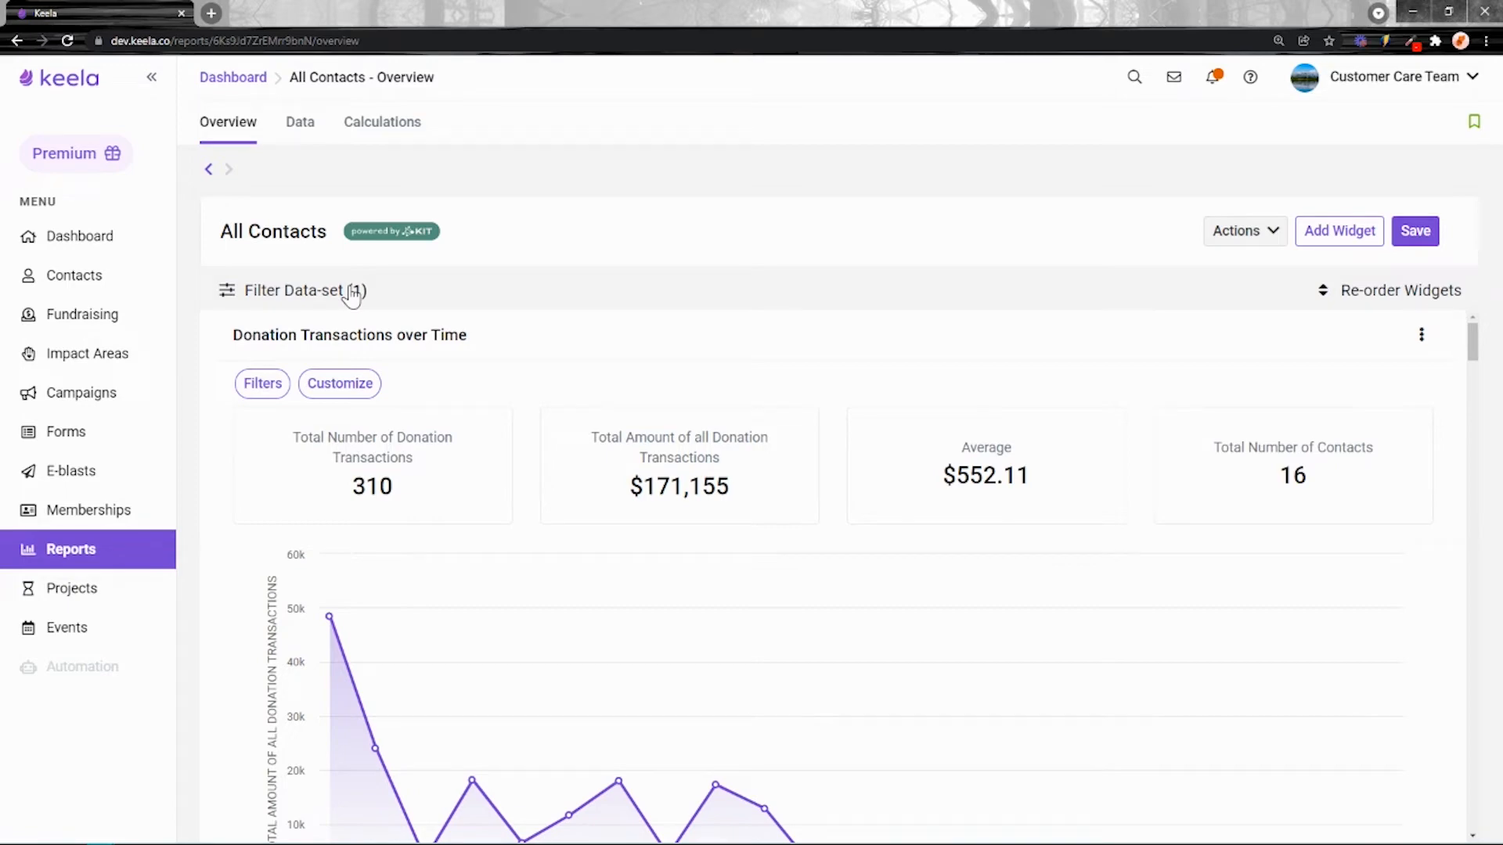
pyautogui.click(100, 555)
pyautogui.click(835, 500)
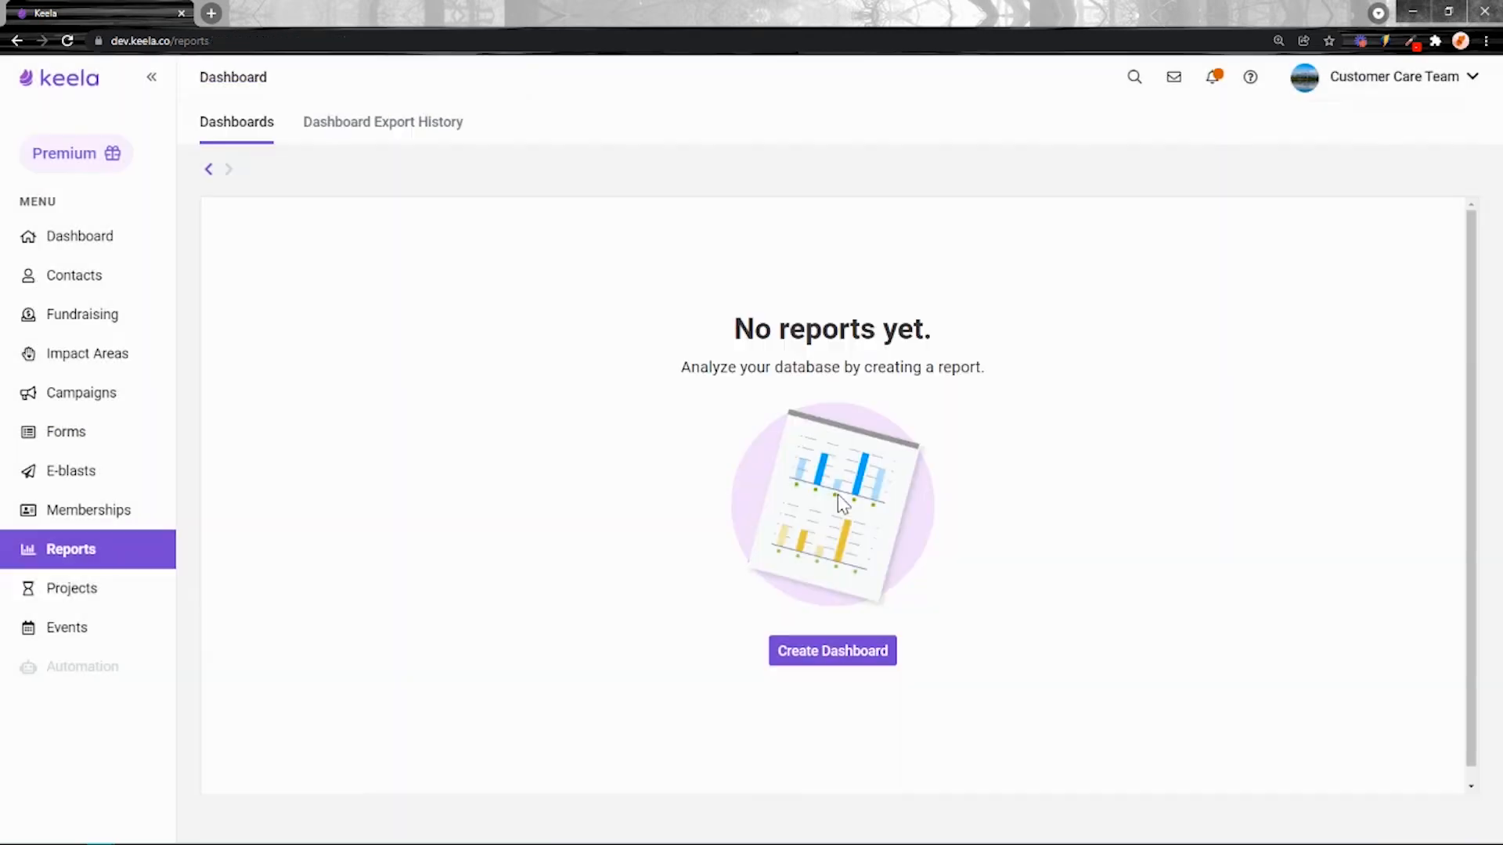
pyautogui.click(870, 652)
pyautogui.scroll(-5, 728, 436)
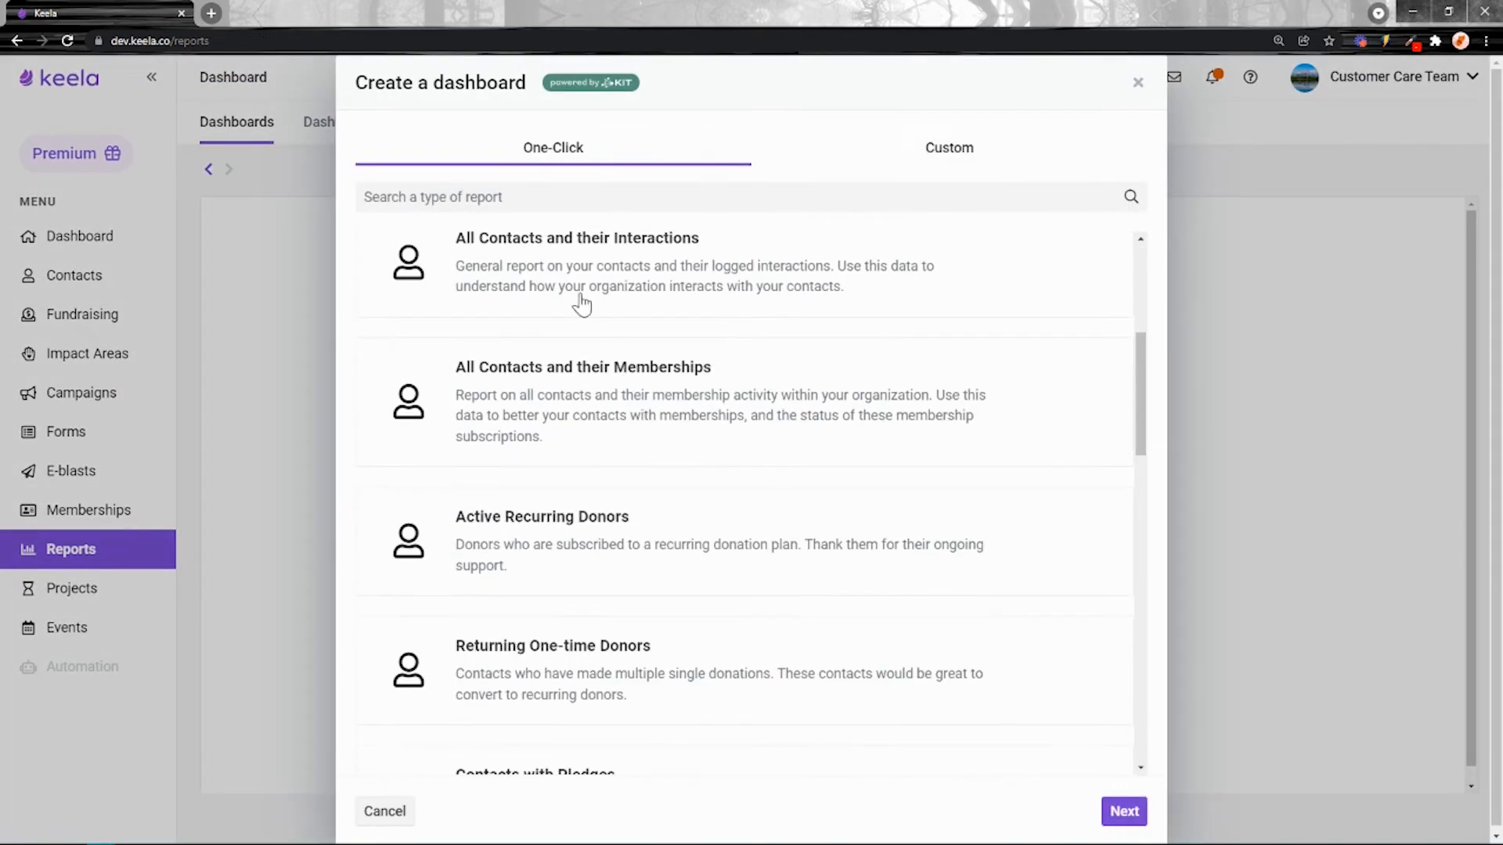
pyautogui.scroll(-6, 667, 372)
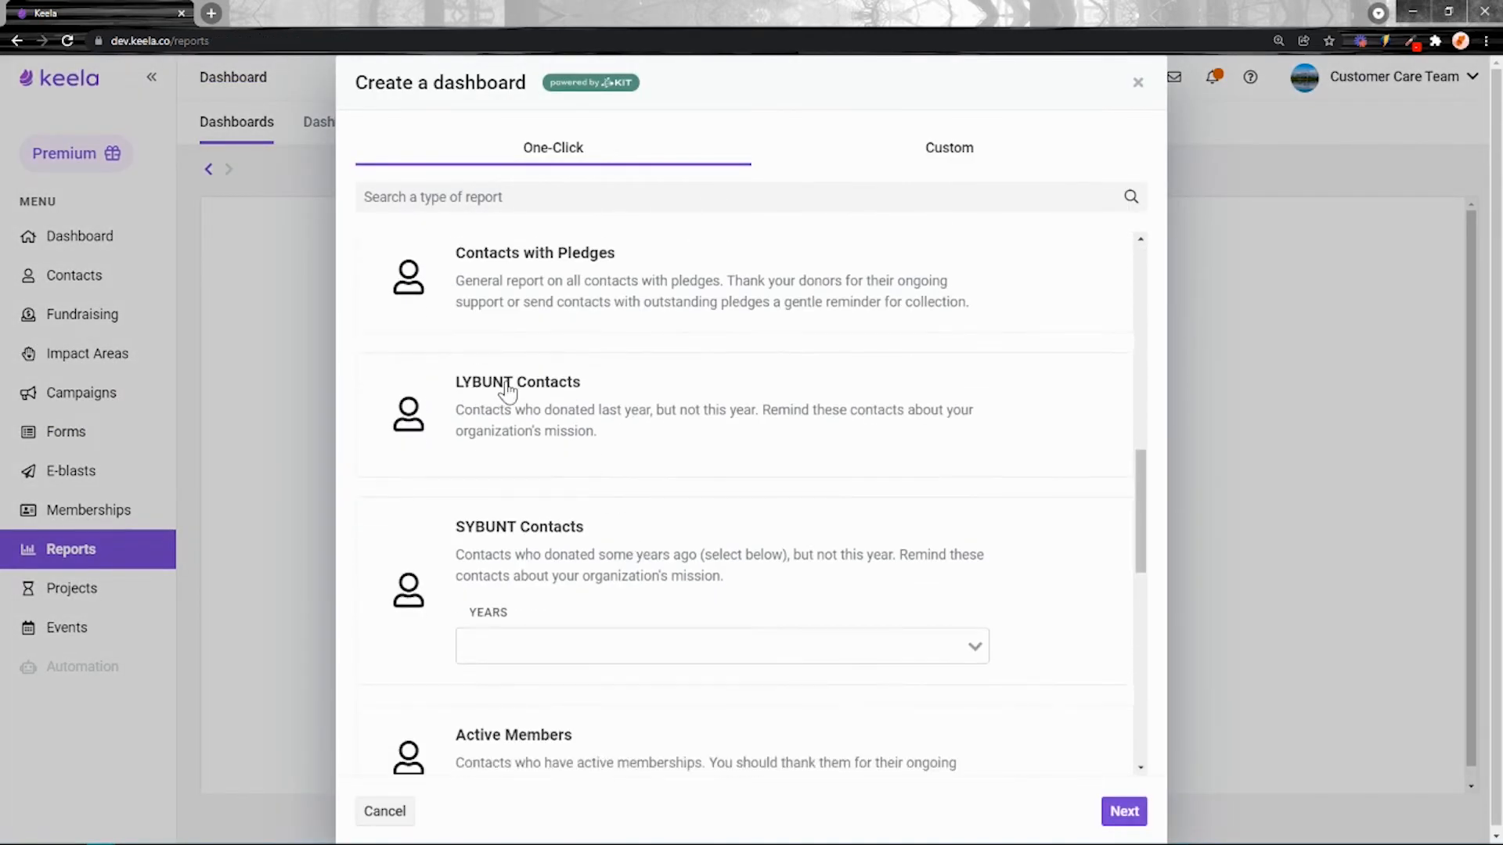
pyautogui.click(498, 389)
pyautogui.click(1124, 811)
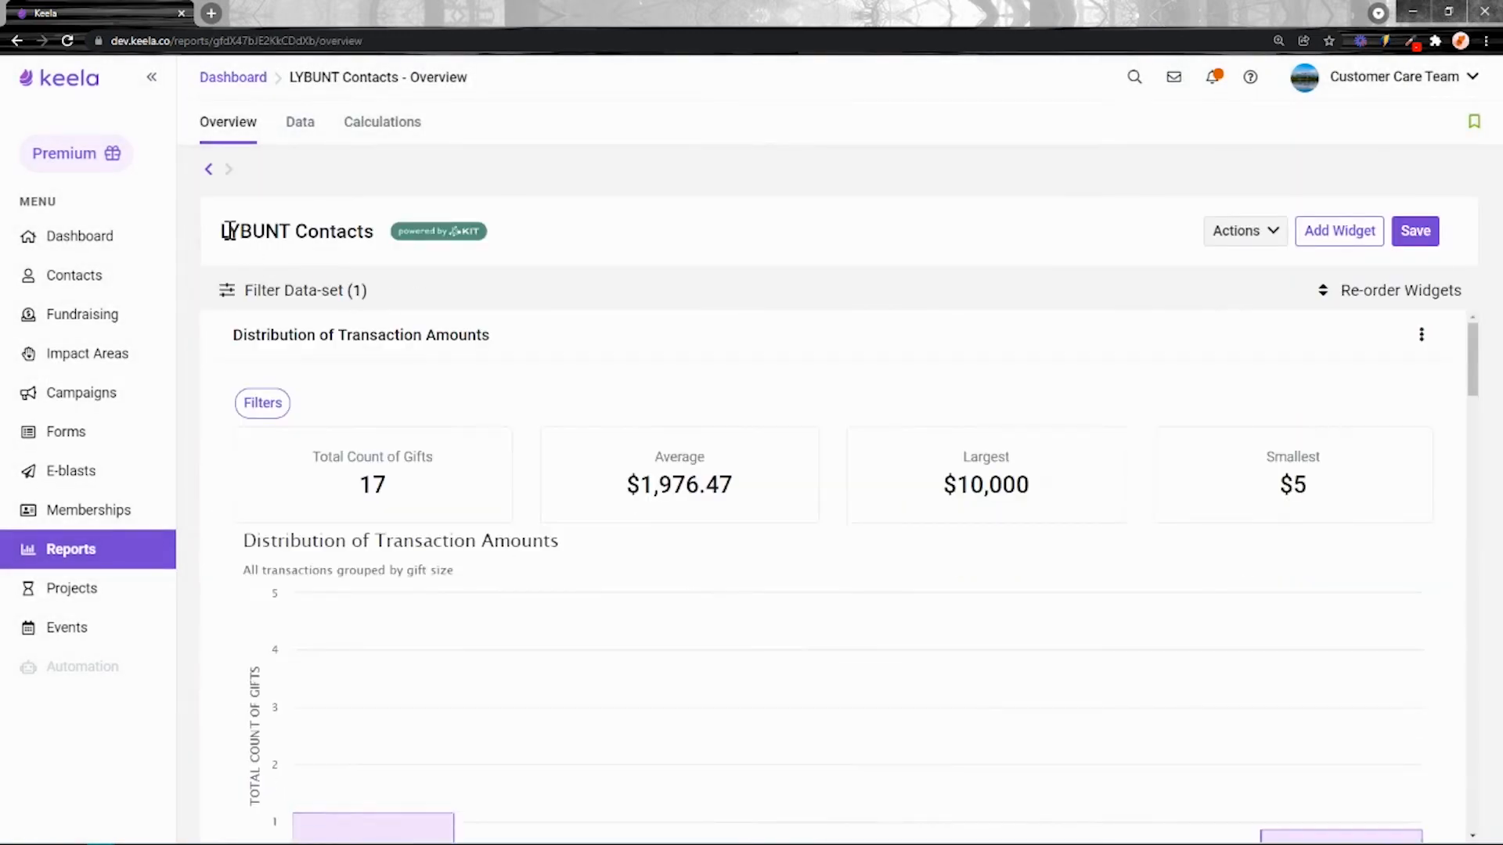
# Examine the widgets of the LYBUNT Contacts dashboard, including Contact Lifetime Donations, Donor Scores and the Customizable Contacts Table
pyautogui.scroll(-2, 968, 495)
pyautogui.scroll(2, 1244, 406)
pyautogui.scroll(-15, 678, 590)
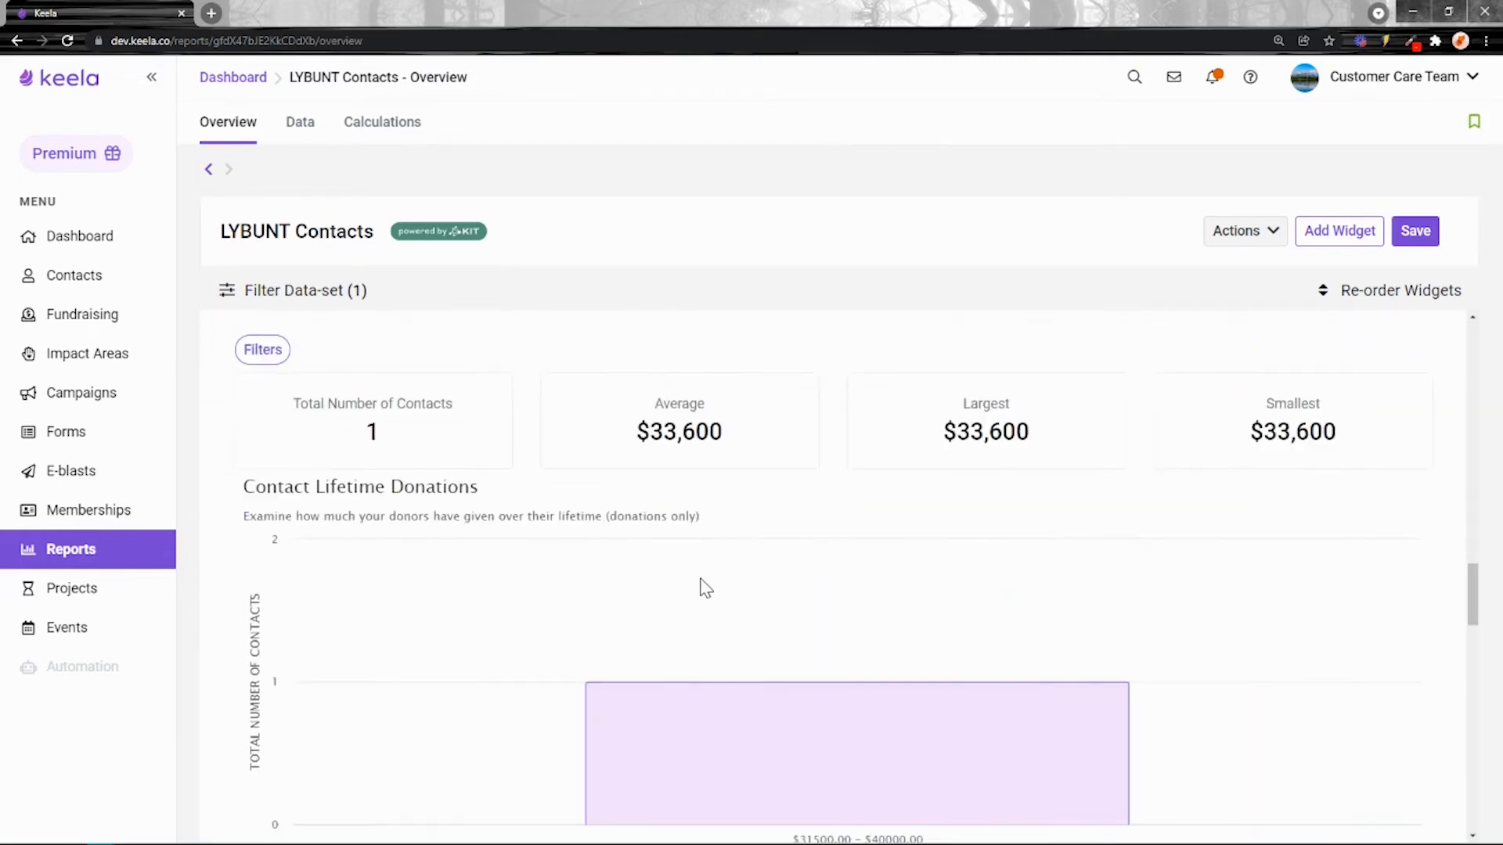
pyautogui.scroll(-5, 693, 587)
pyautogui.scroll(7, 858, 614)
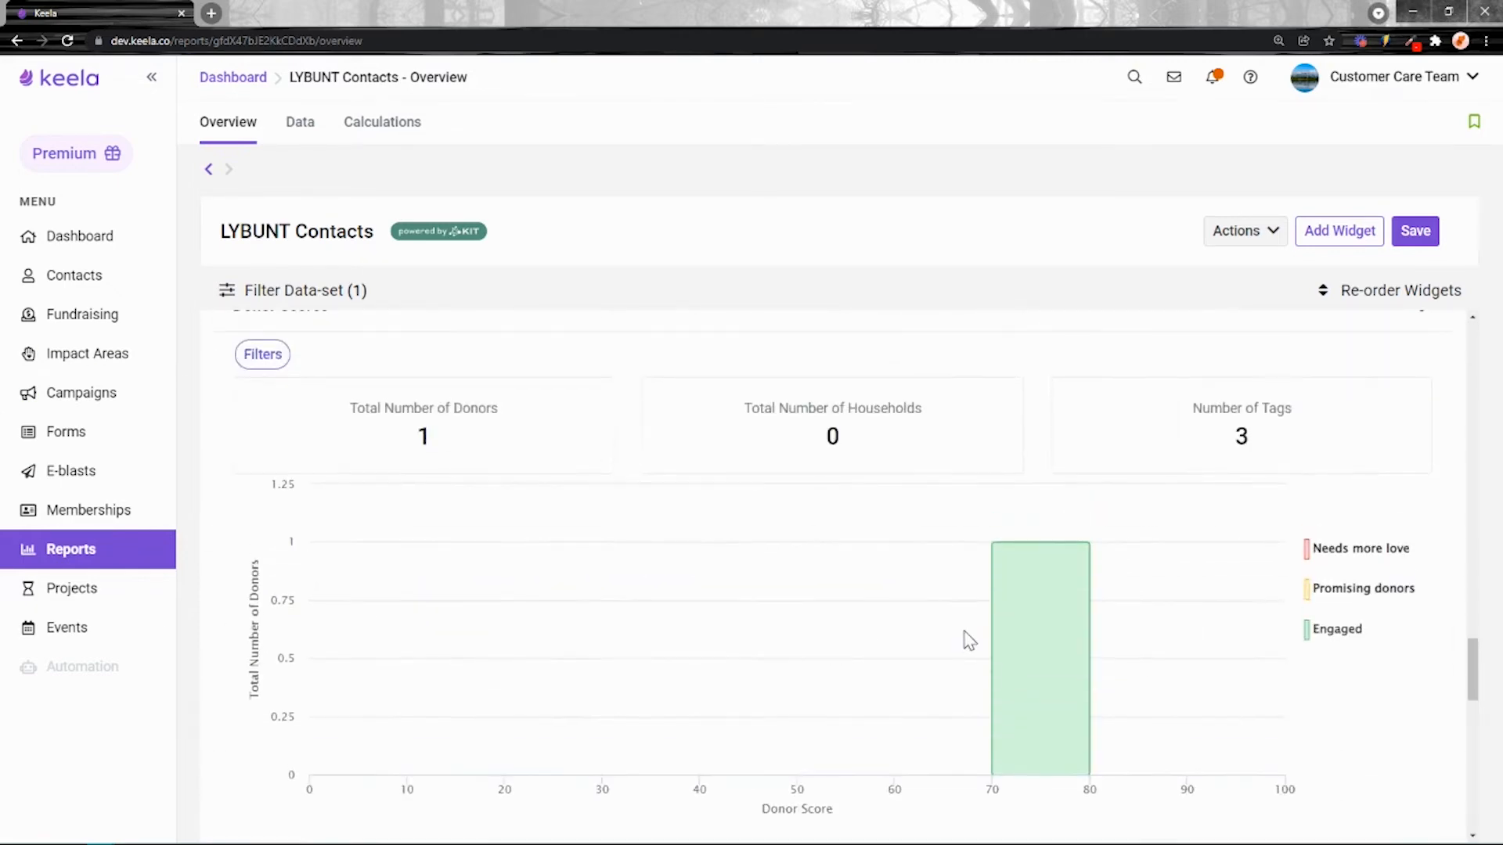
pyautogui.scroll(3, 956, 634)
pyautogui.scroll(-3, 660, 456)
pyautogui.scroll(4, 382, 410)
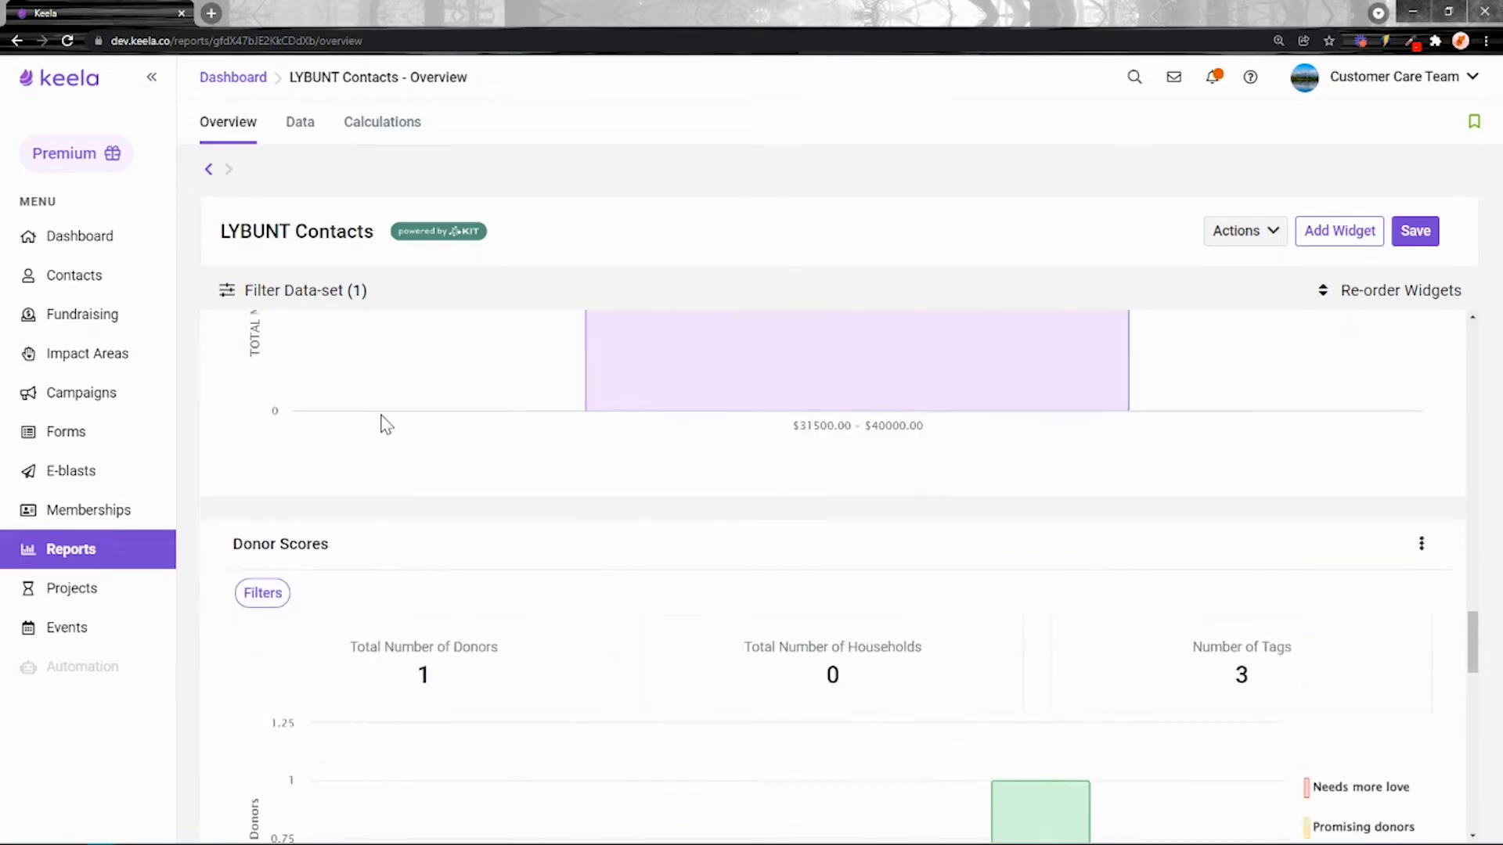
pyautogui.moveTo(360, 580); pyautogui.dragTo(233, 567)
pyautogui.scroll(-10, 1094, 537)
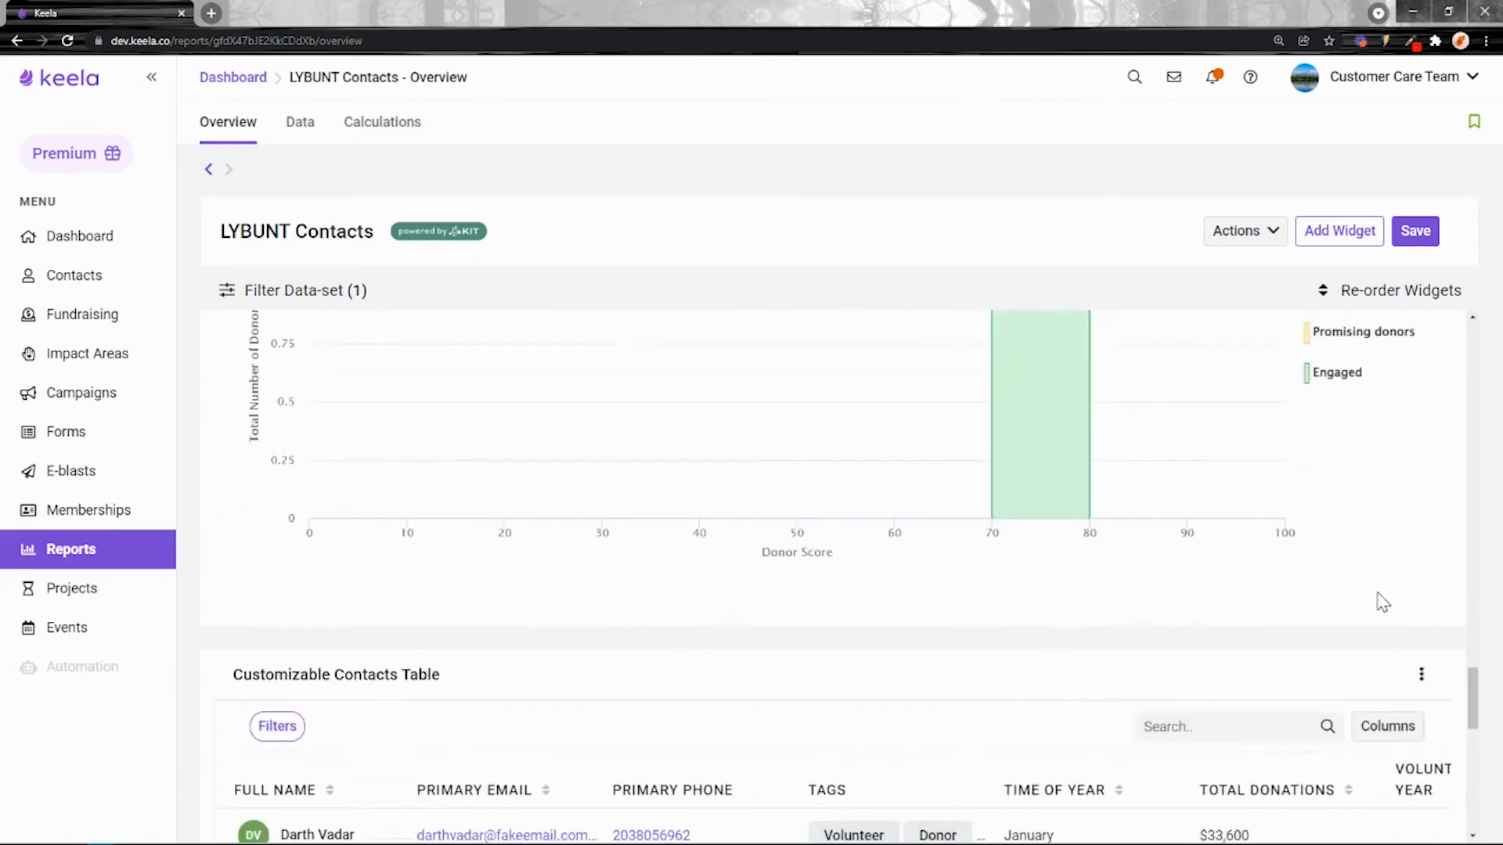
pyautogui.scroll(-3, 1342, 590)
pyautogui.scroll(-5, 530, 597)
pyautogui.scroll(7, 517, 595)
pyautogui.scroll(-4, 584, 540)
pyautogui.scroll(9, 1117, 577)
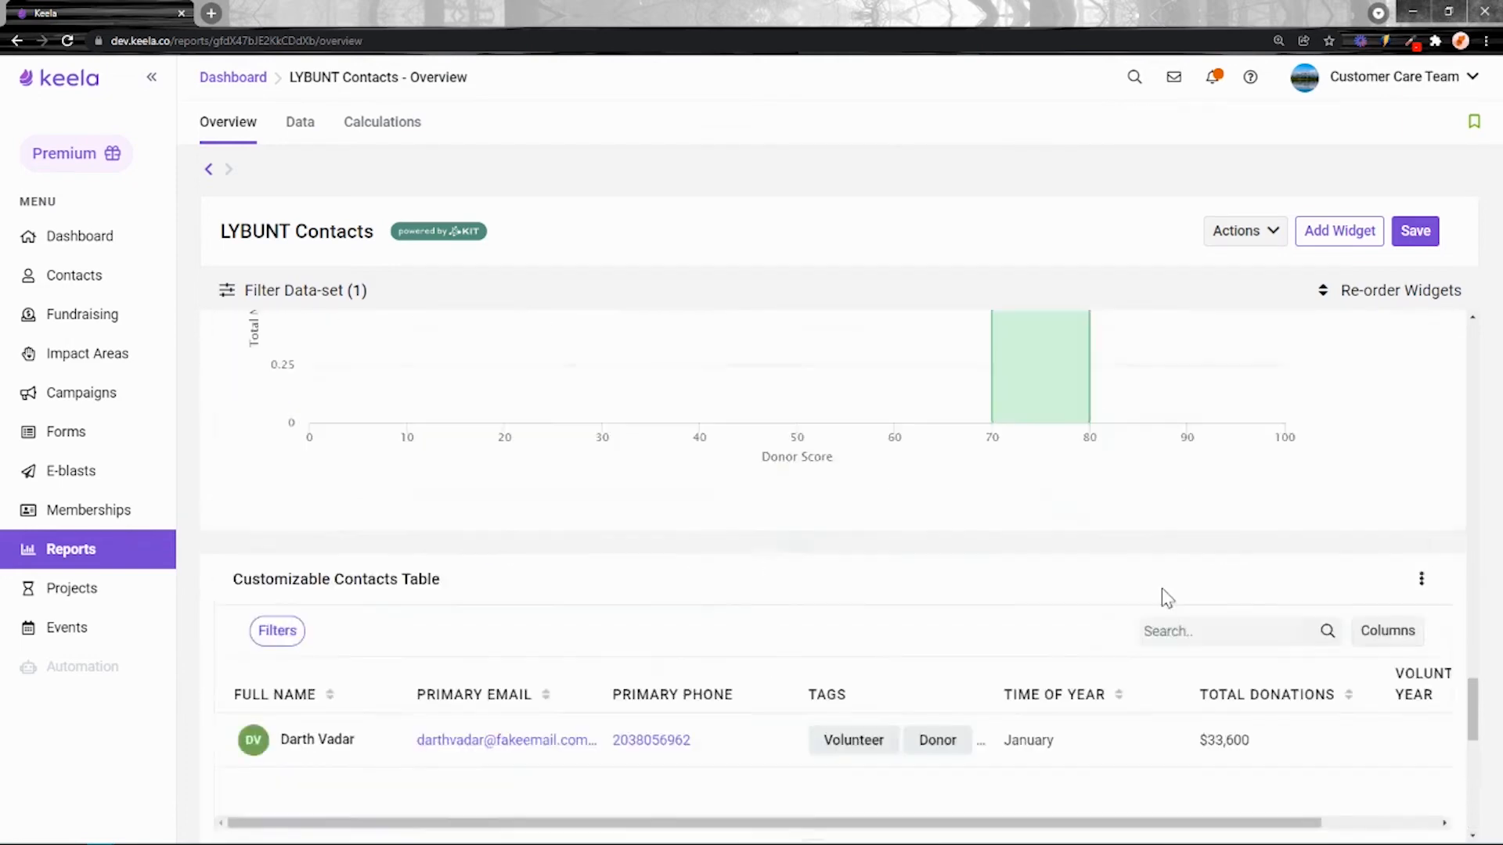
pyautogui.moveTo(1473, 686); pyautogui.dragTo(1453, 270)
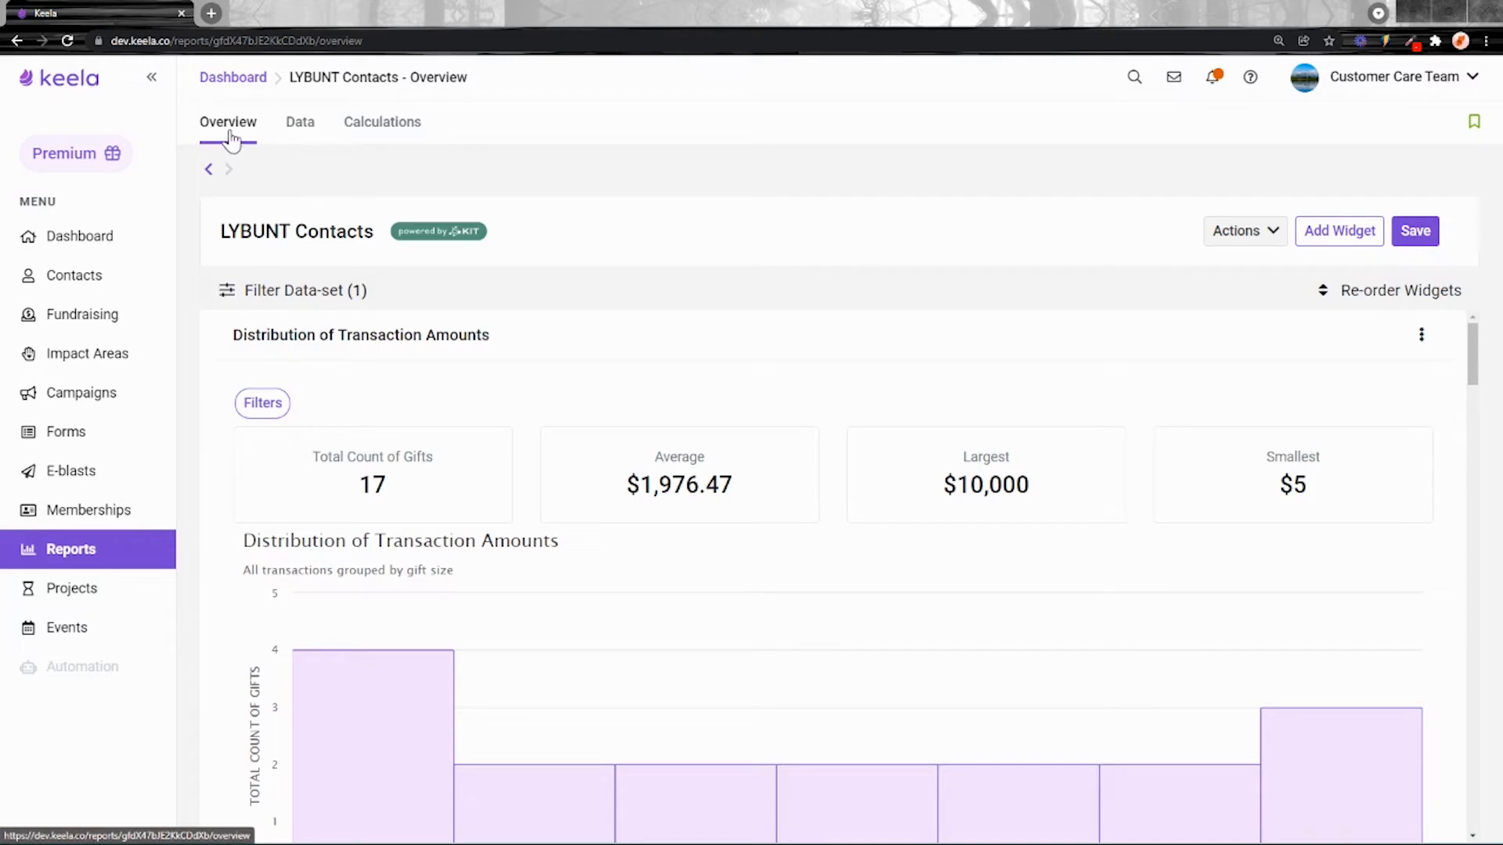
# Remove the preset filter from the LYBUNT Contacts report's data-set and apply the change
pyautogui.click(300, 128)
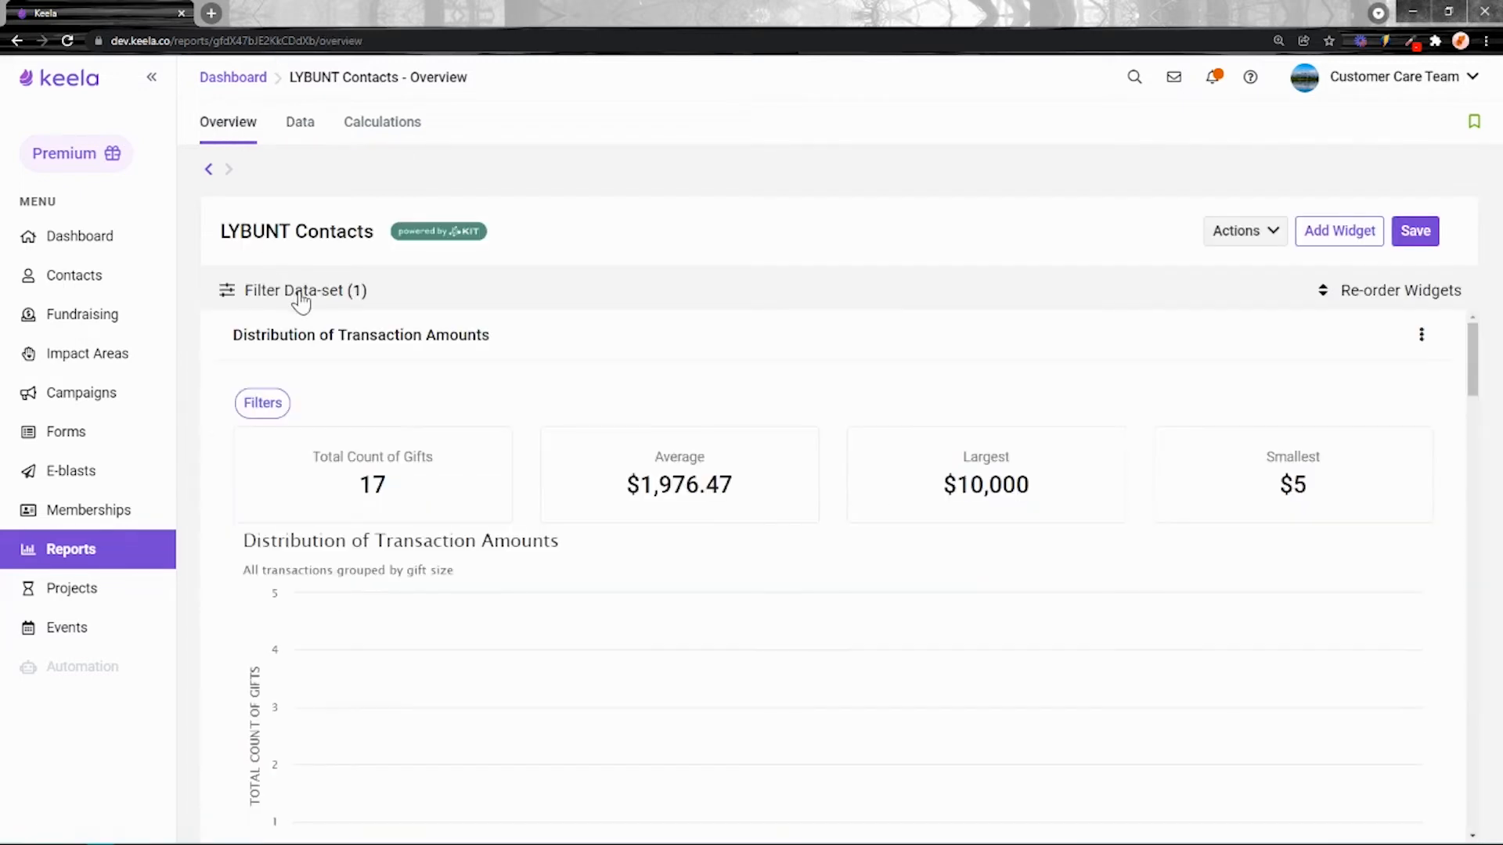
pyautogui.click(295, 291)
pyautogui.click(303, 305)
pyautogui.click(1196, 767)
# Open the report's data view and look through the contact records on its first page
pyautogui.click(304, 123)
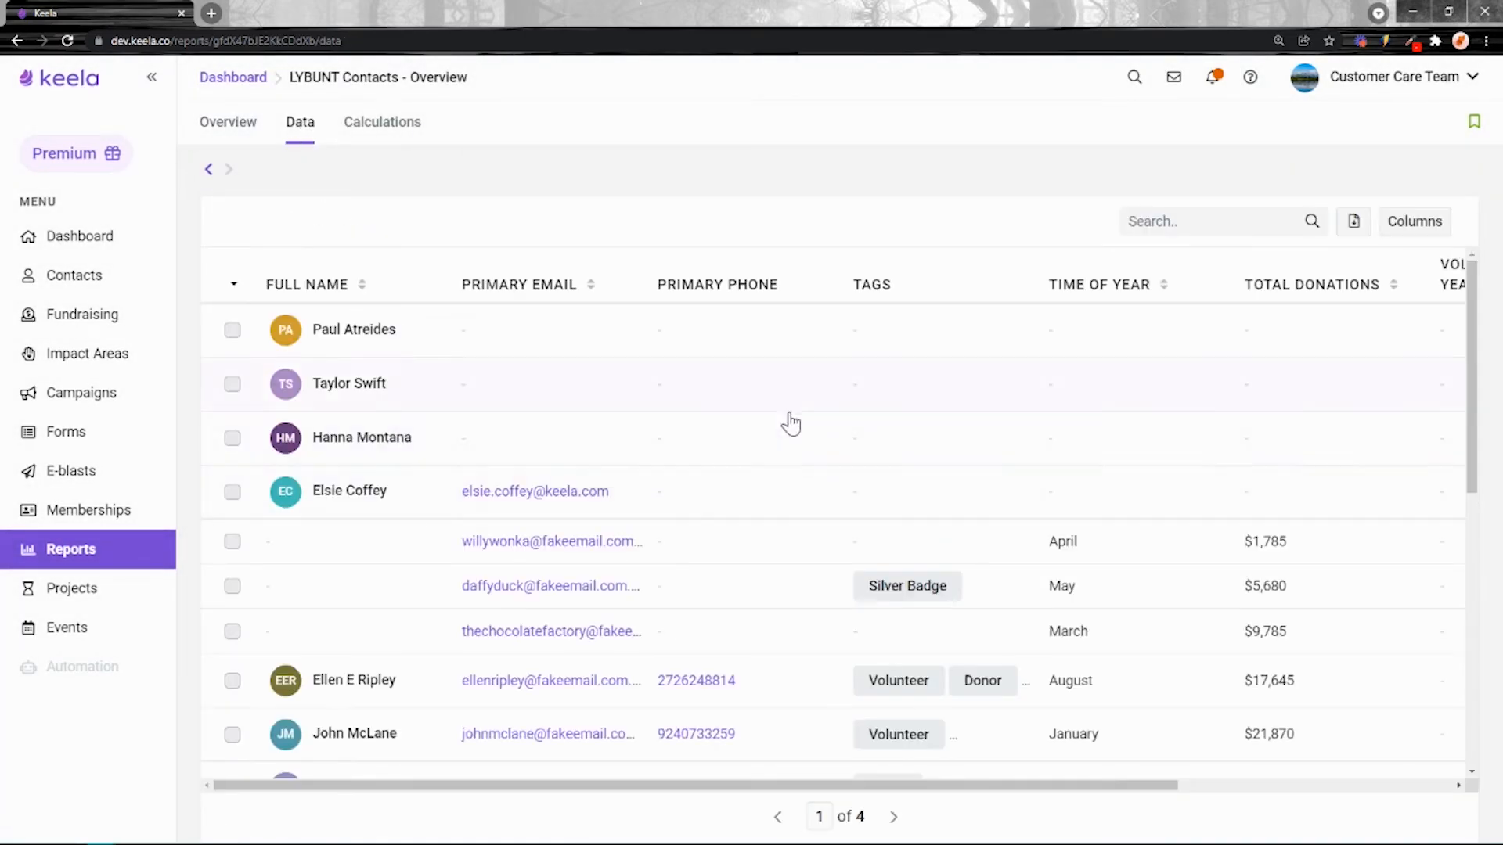
pyautogui.scroll(-2, 846, 462)
pyautogui.scroll(2, 348, 466)
pyautogui.scroll(-10, 358, 485)
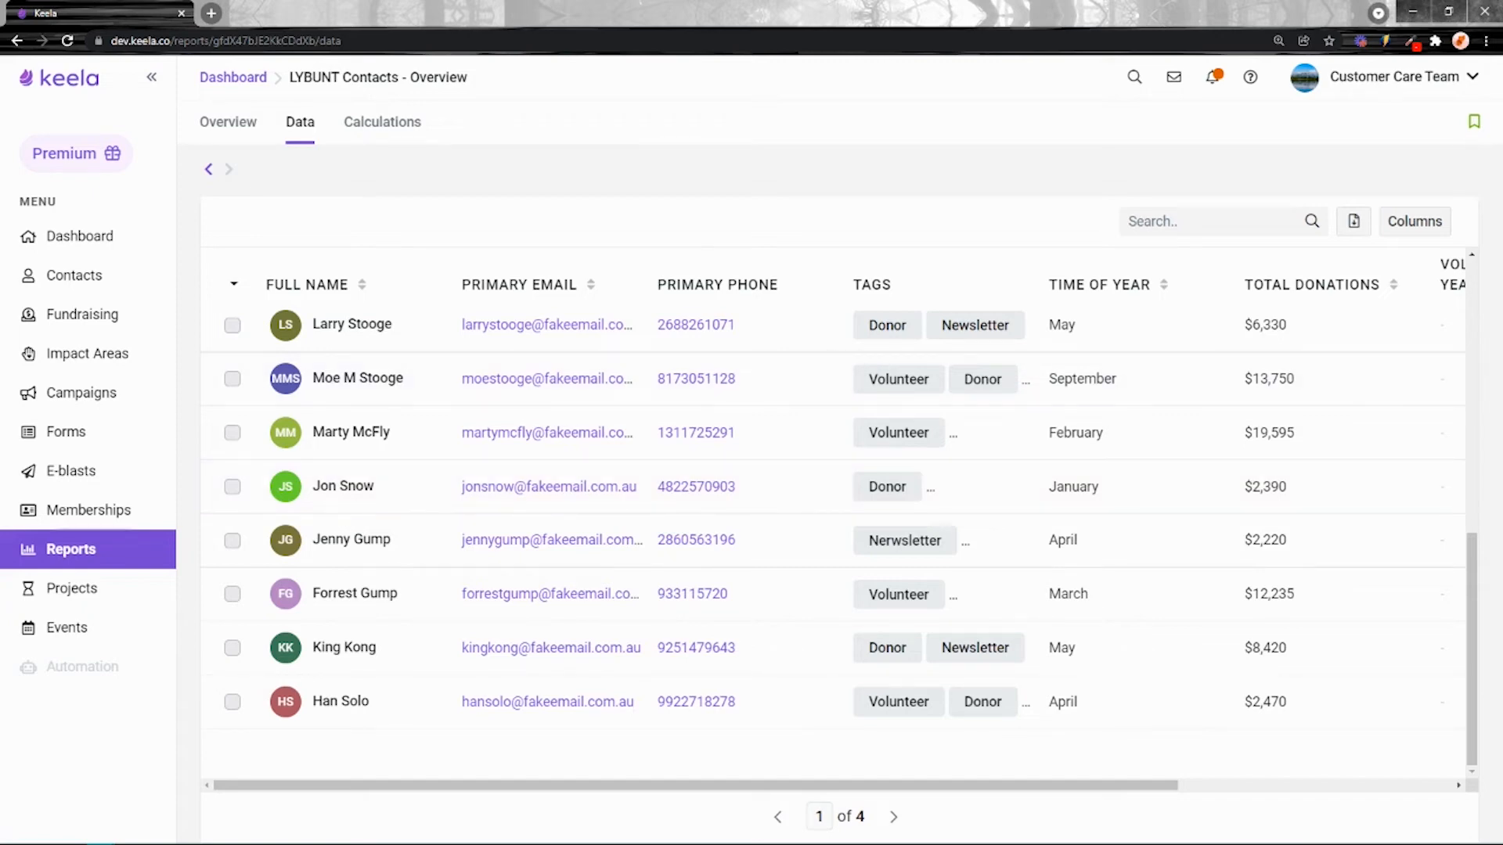
pyautogui.scroll(8, 674, 362)
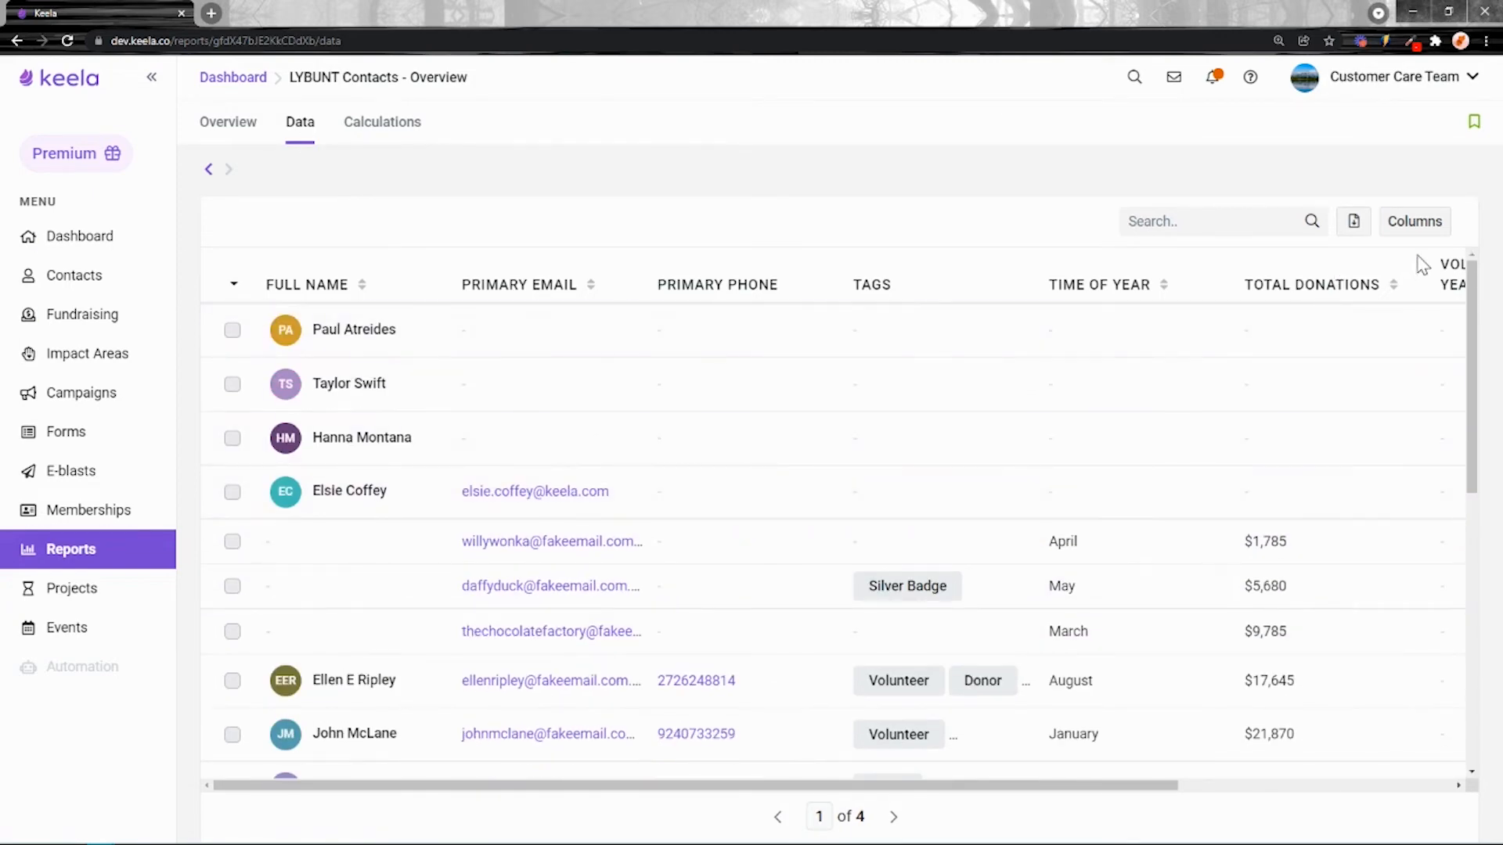
# View the data table's column options and its contact export settings, closing each without making changes
pyautogui.click(1414, 223)
pyautogui.click(1015, 92)
pyautogui.click(1354, 222)
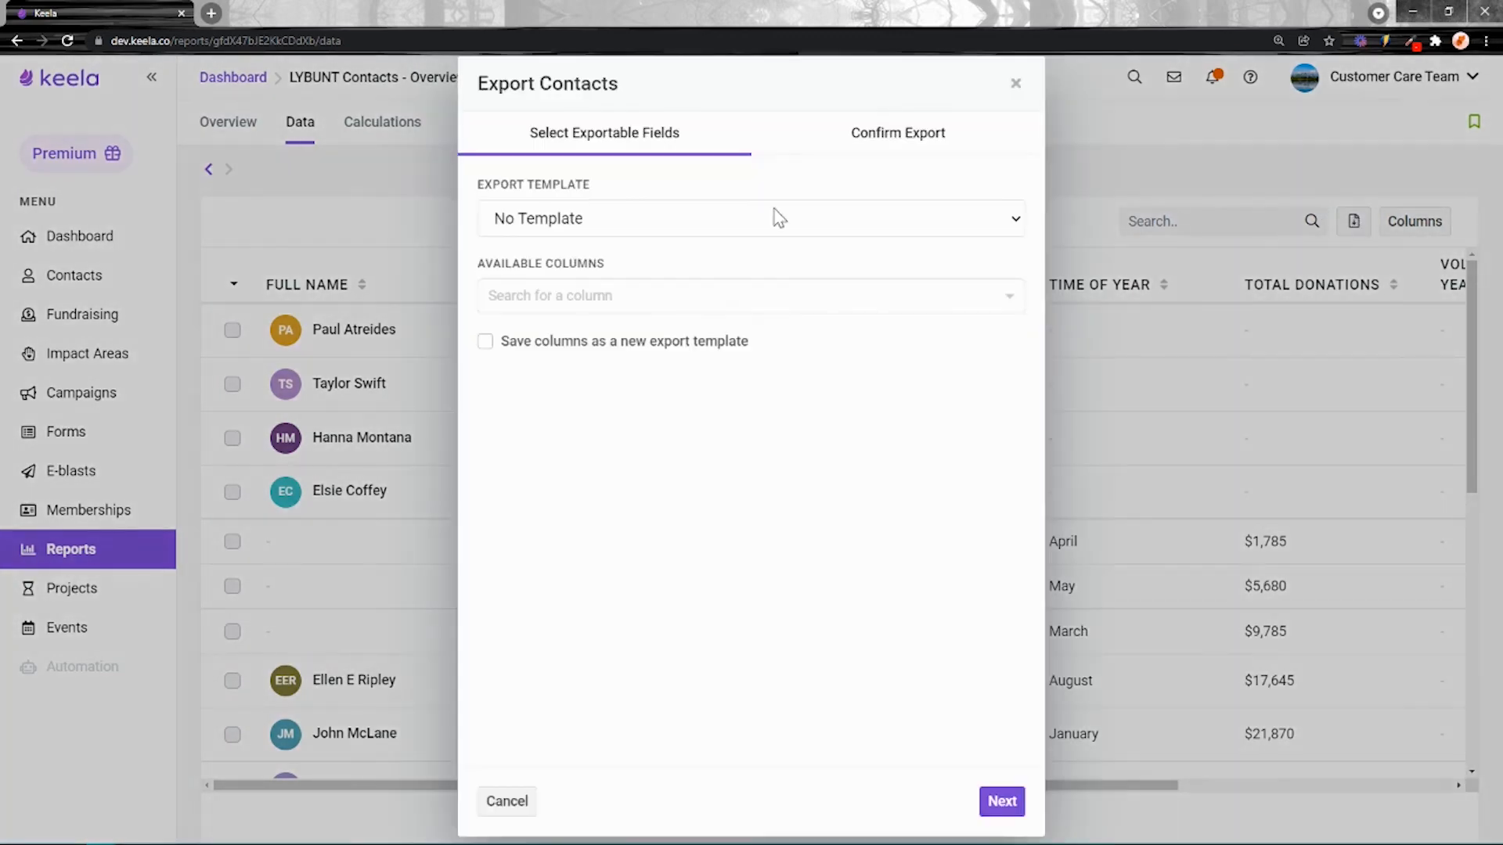
pyautogui.click(1016, 84)
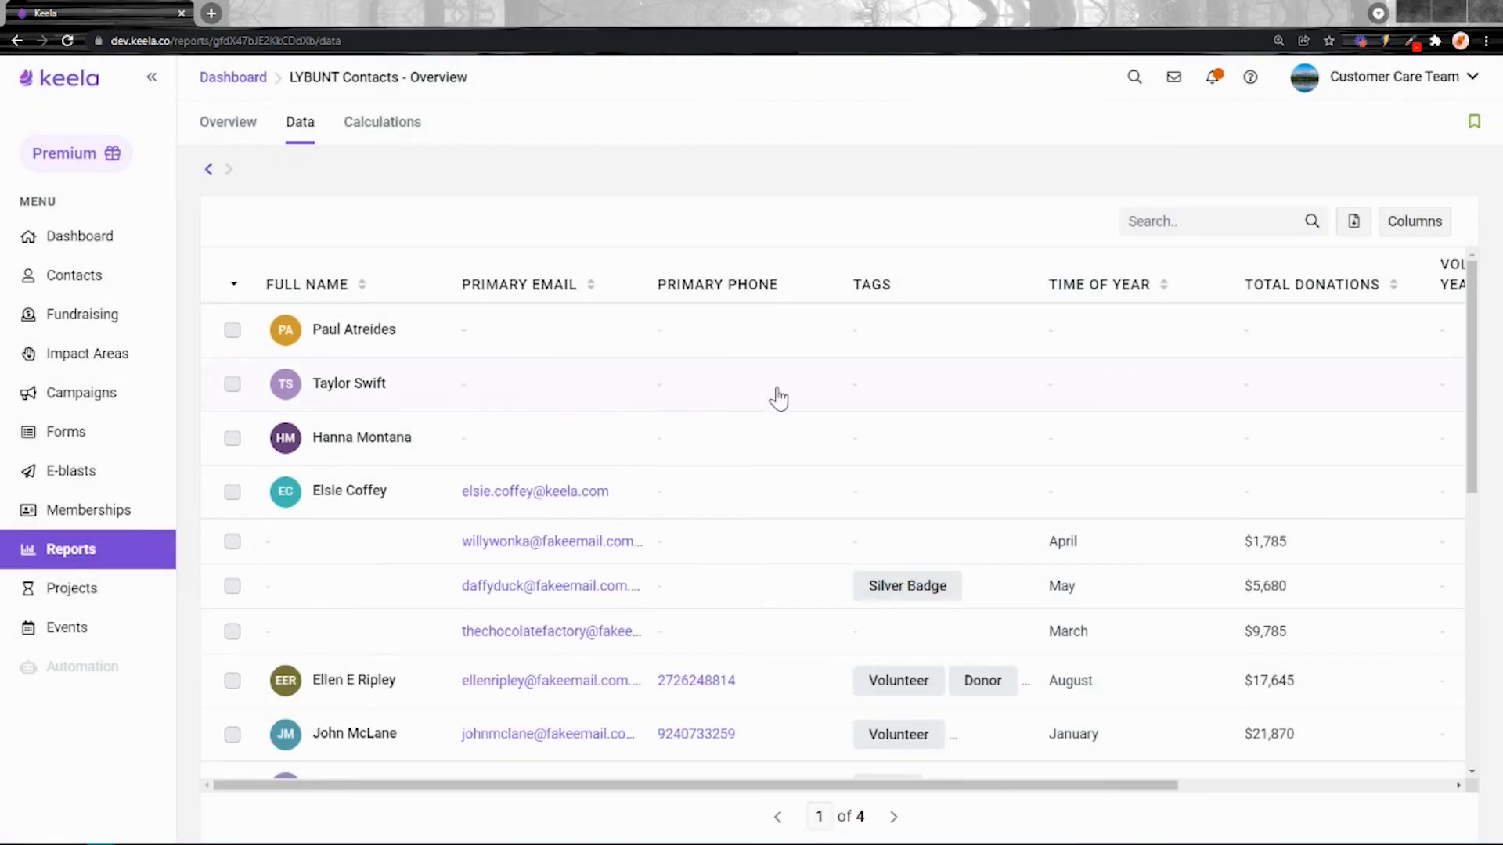
# Add the Amount of Donations from these Contacts calculation to the LYBUNT Contacts report, leaving its date range empty
pyautogui.click(398, 128)
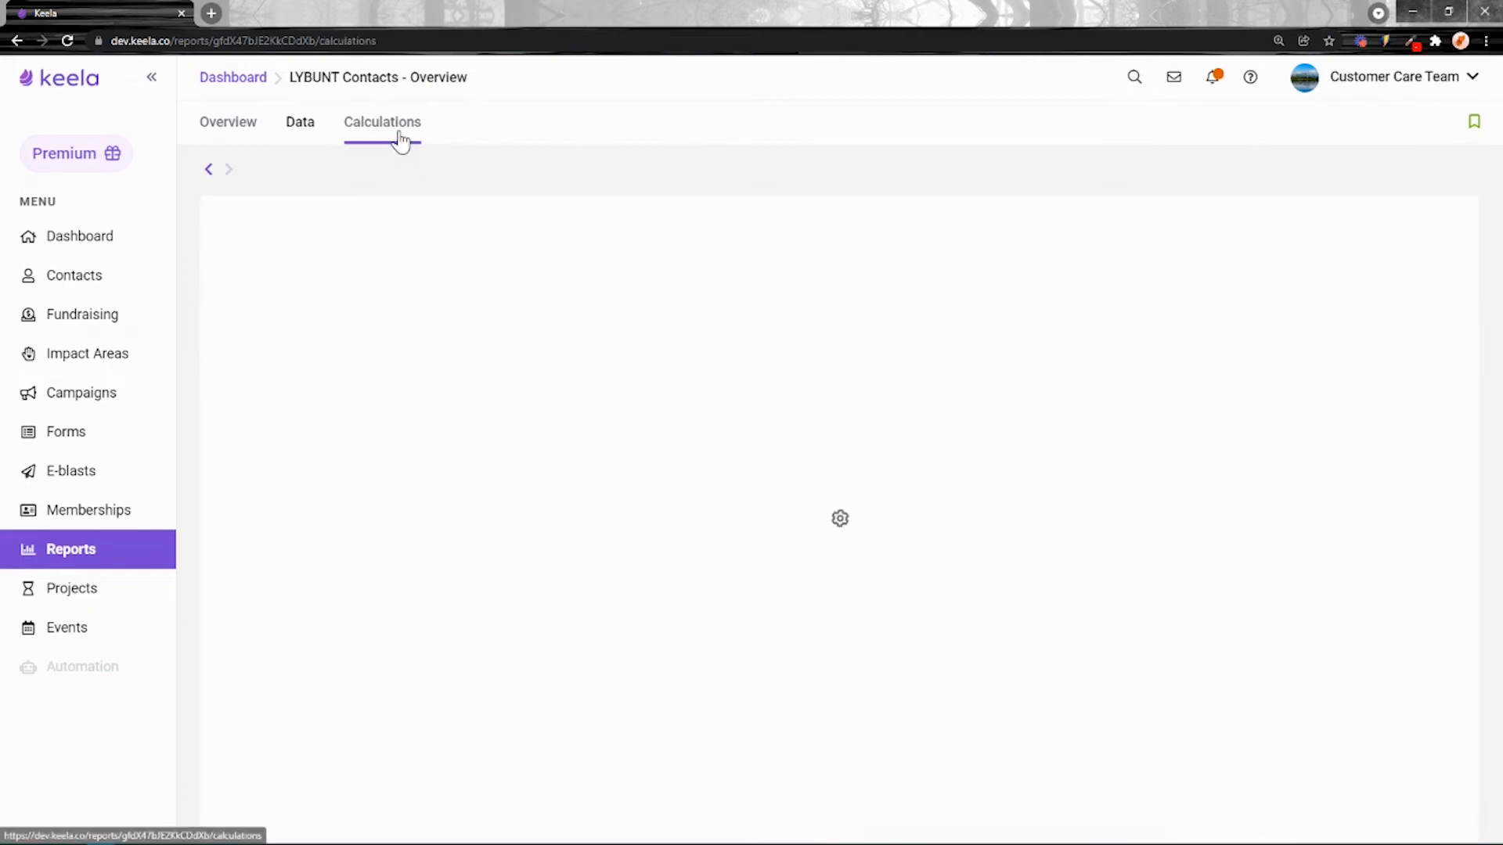
pyautogui.scroll(-2, 926, 509)
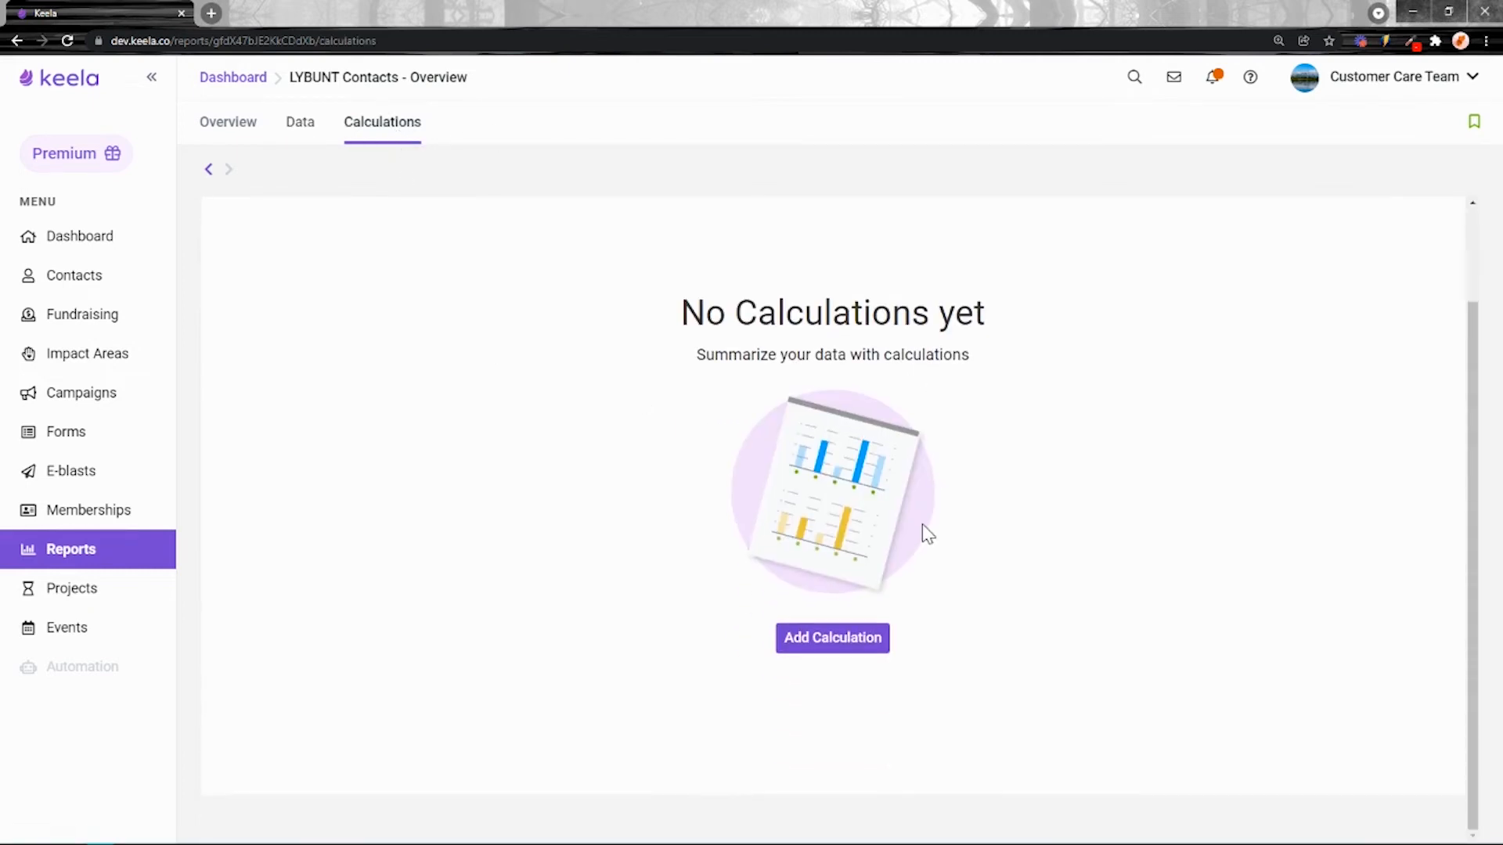
pyautogui.click(859, 647)
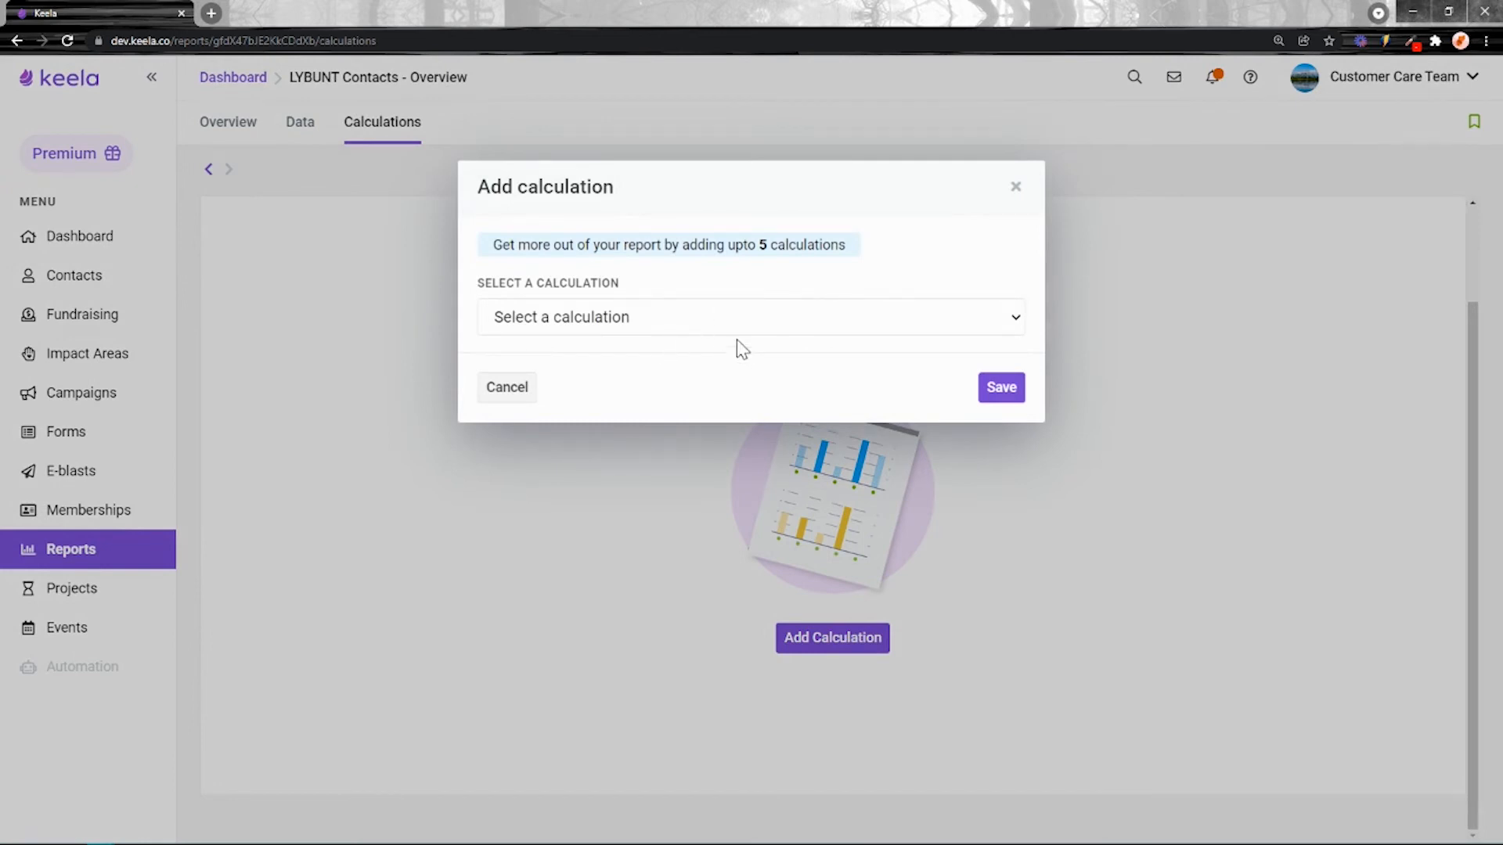
pyautogui.click(692, 318)
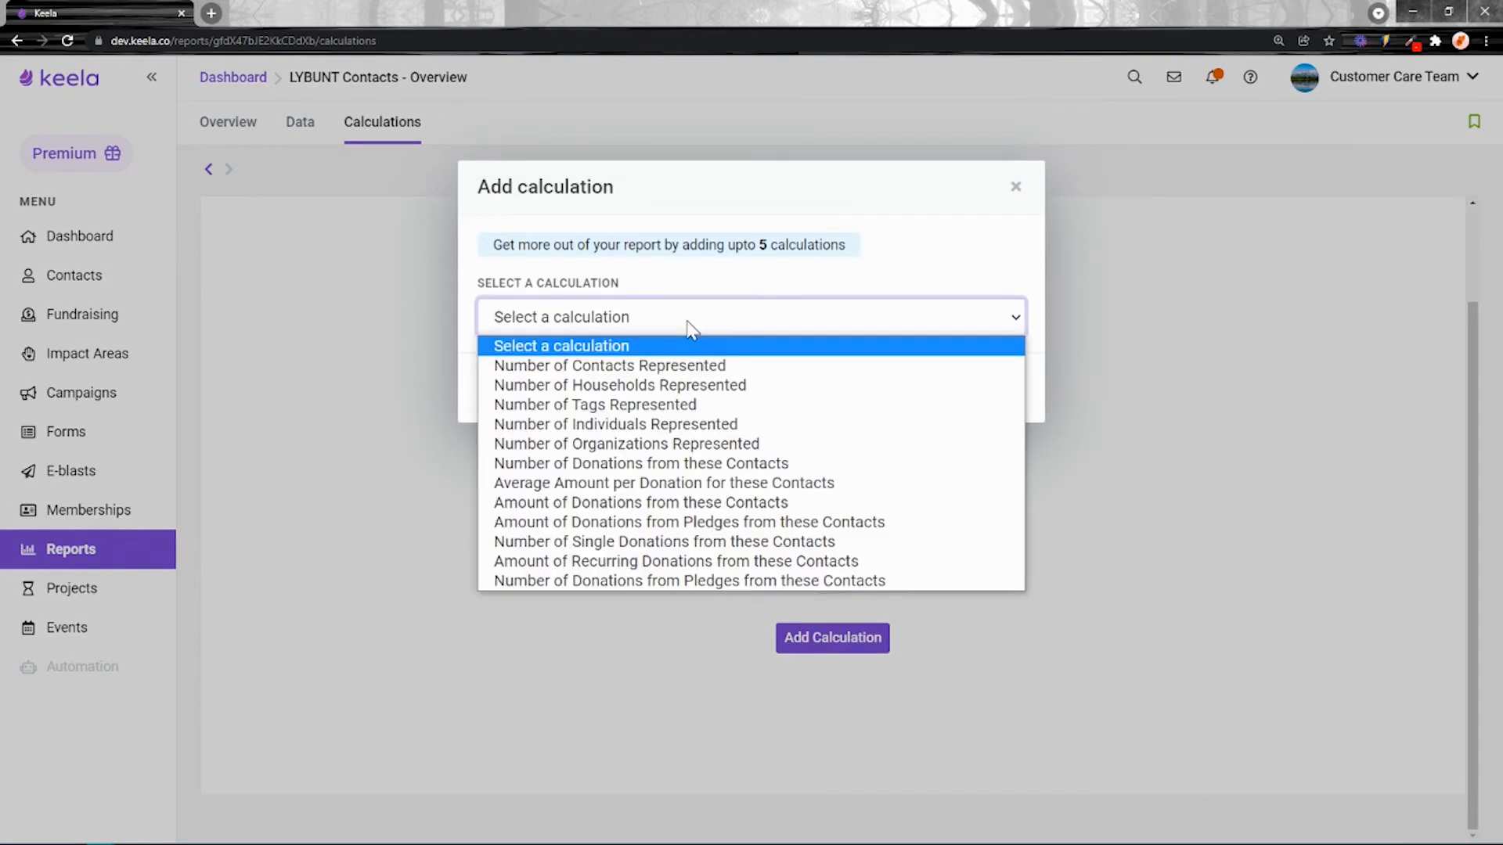
pyautogui.click(692, 503)
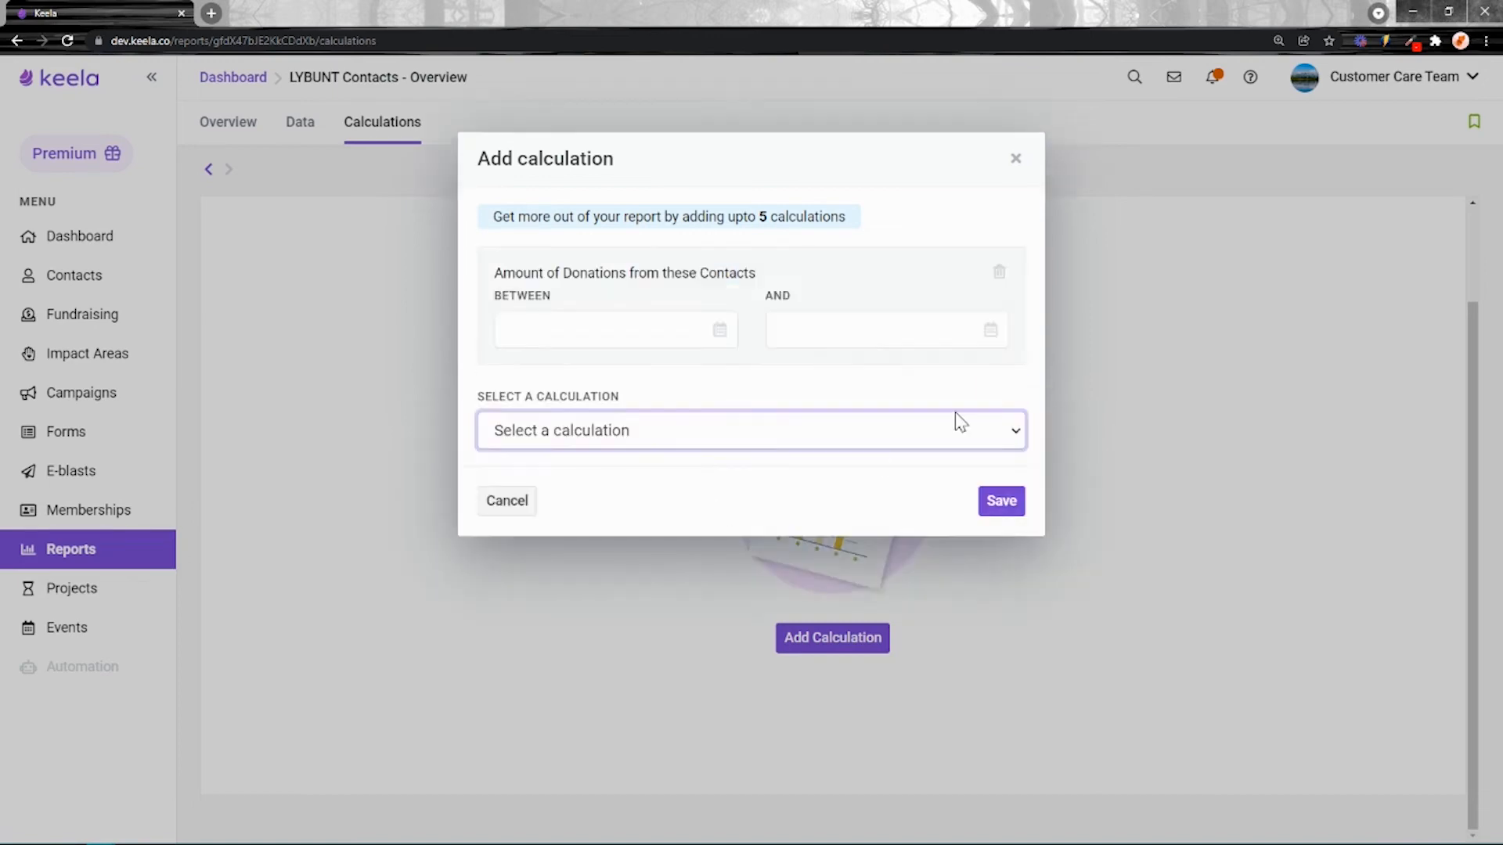
pyautogui.click(577, 335)
pyautogui.scroll(-2, 728, 360)
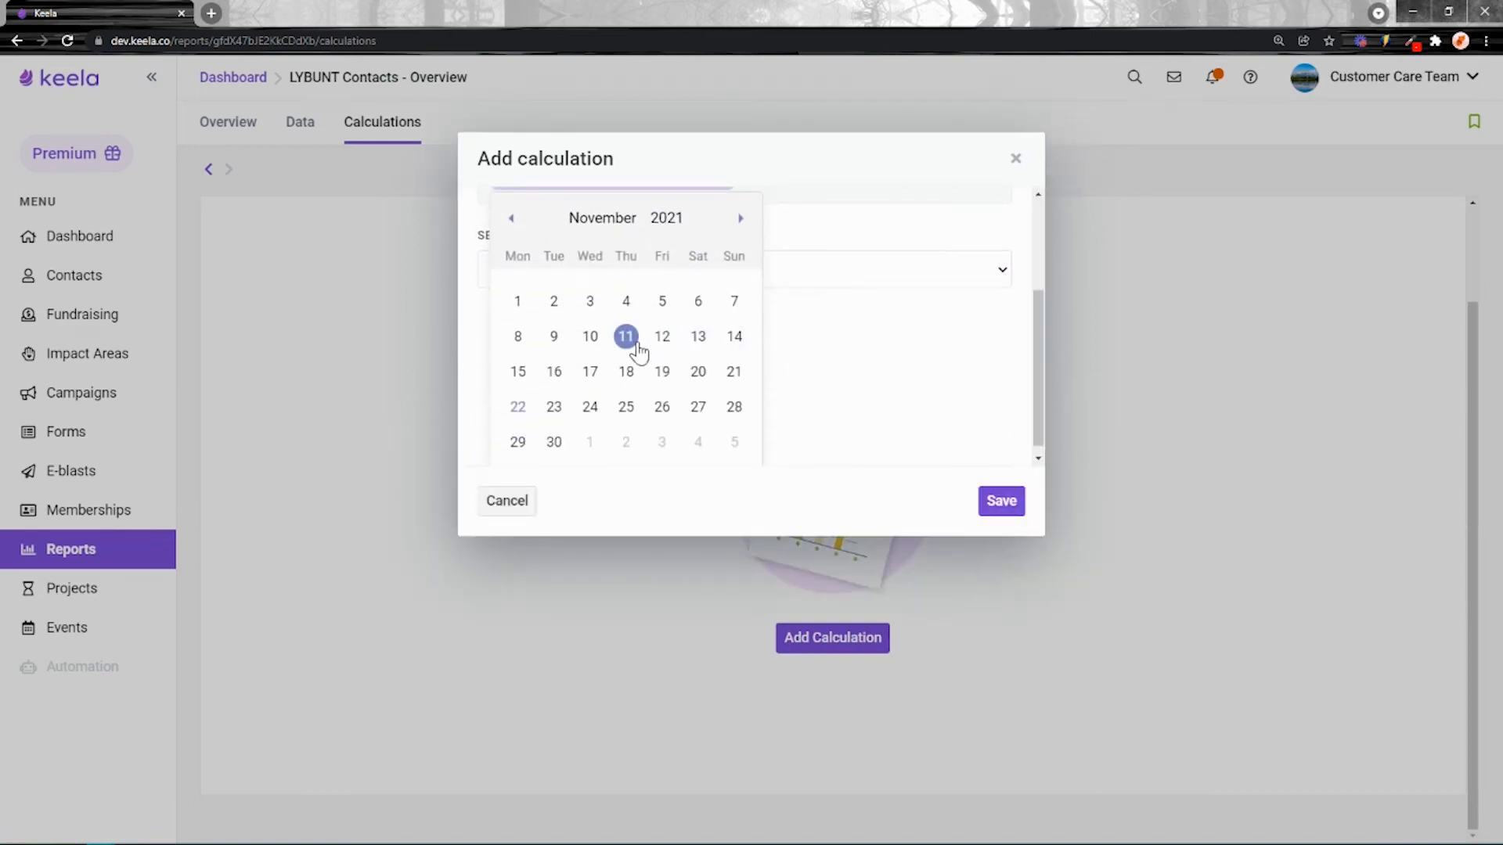
pyautogui.click(984, 468)
pyautogui.click(1004, 502)
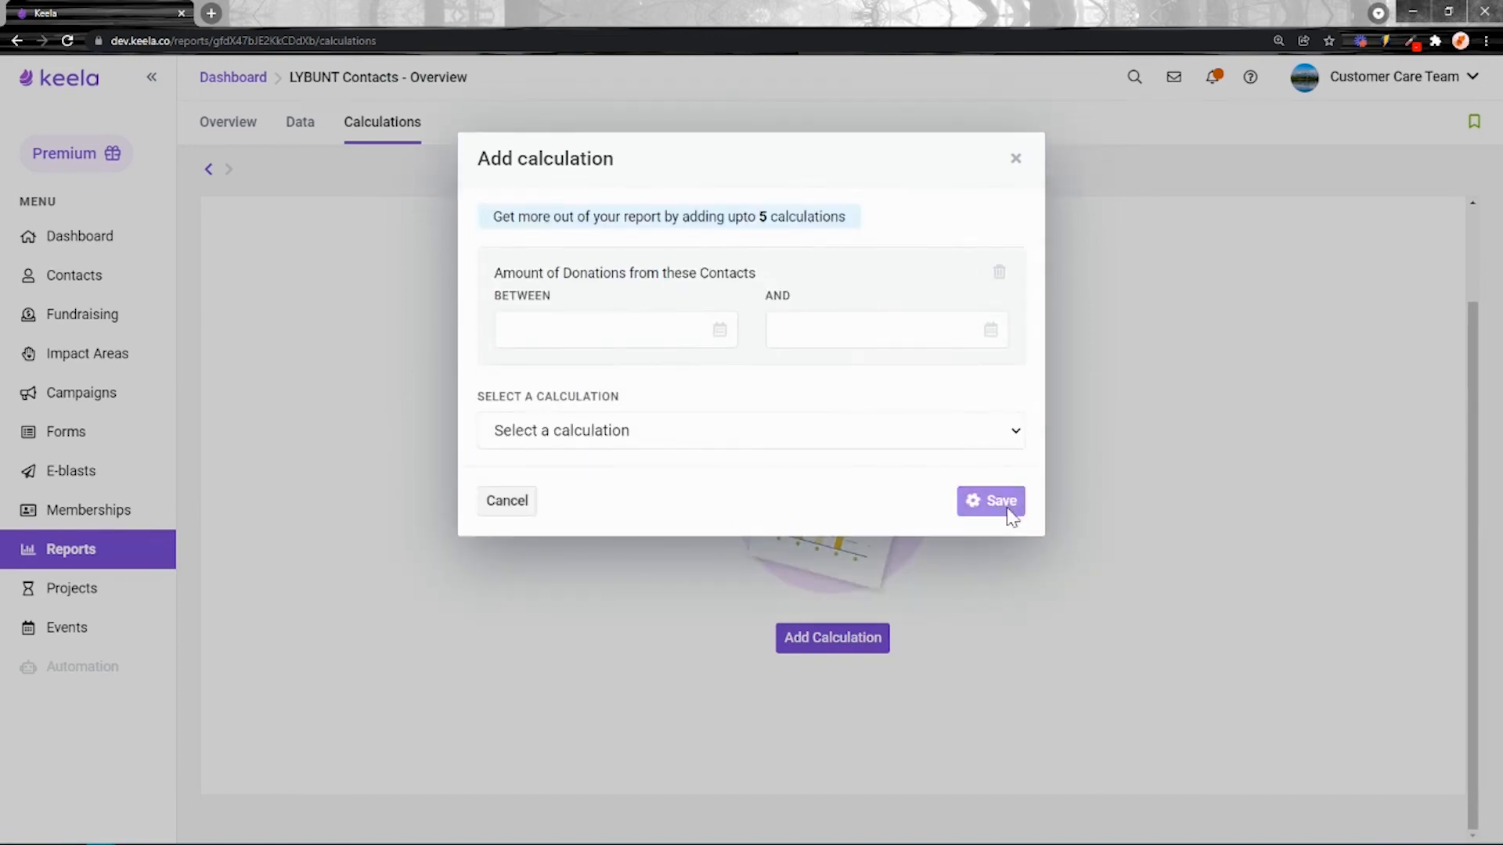
pyautogui.moveTo(423, 288); pyautogui.dragTo(246, 258)
pyautogui.click(509, 278)
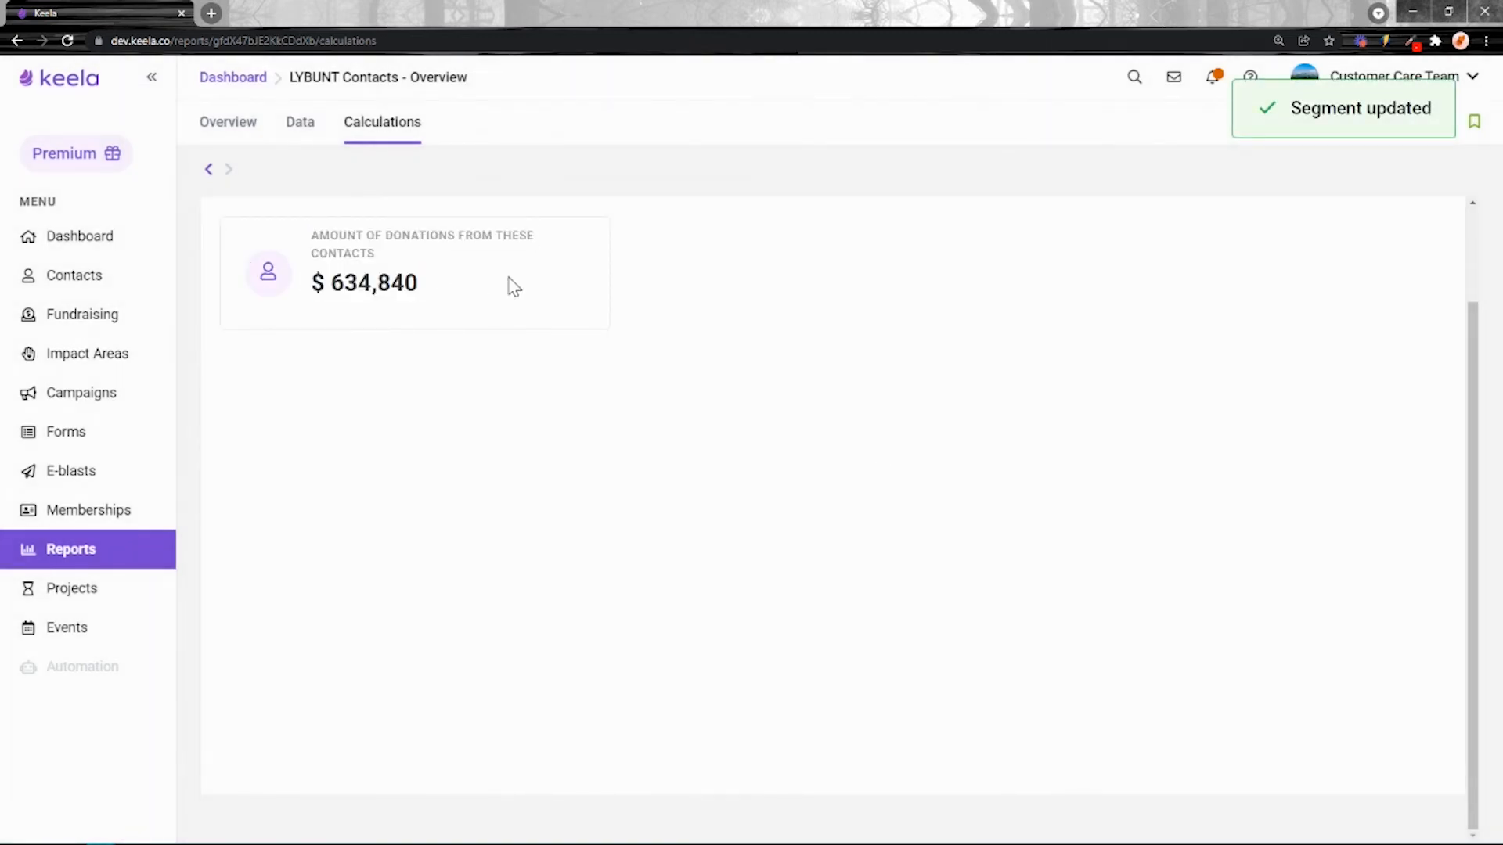
pyautogui.scroll(2, 438, 233)
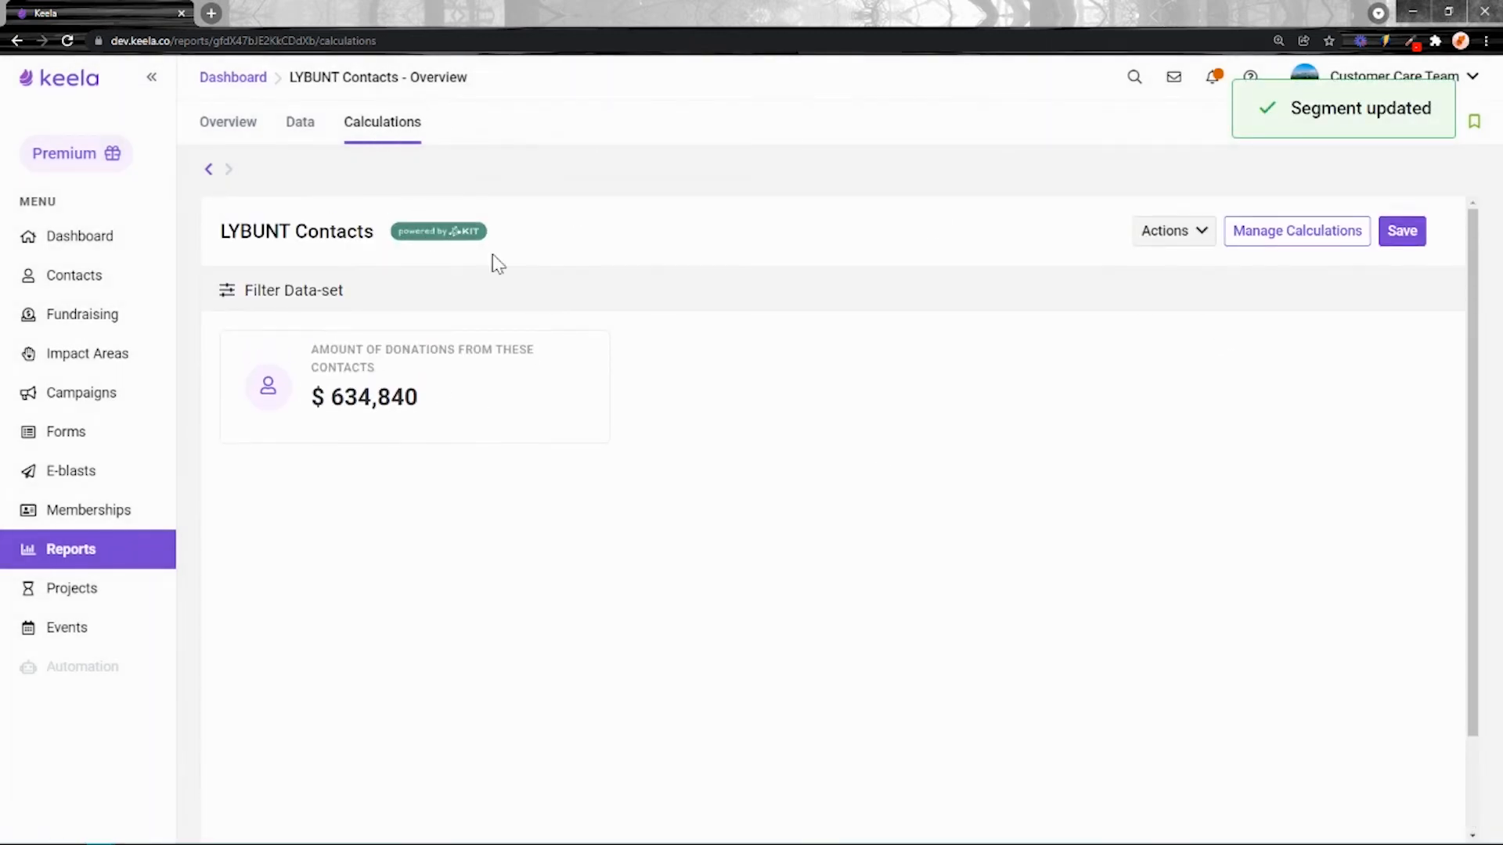
# Add a second calculation, Number of Single Donations from these Contacts, without a date range and save it
pyautogui.click(1183, 235)
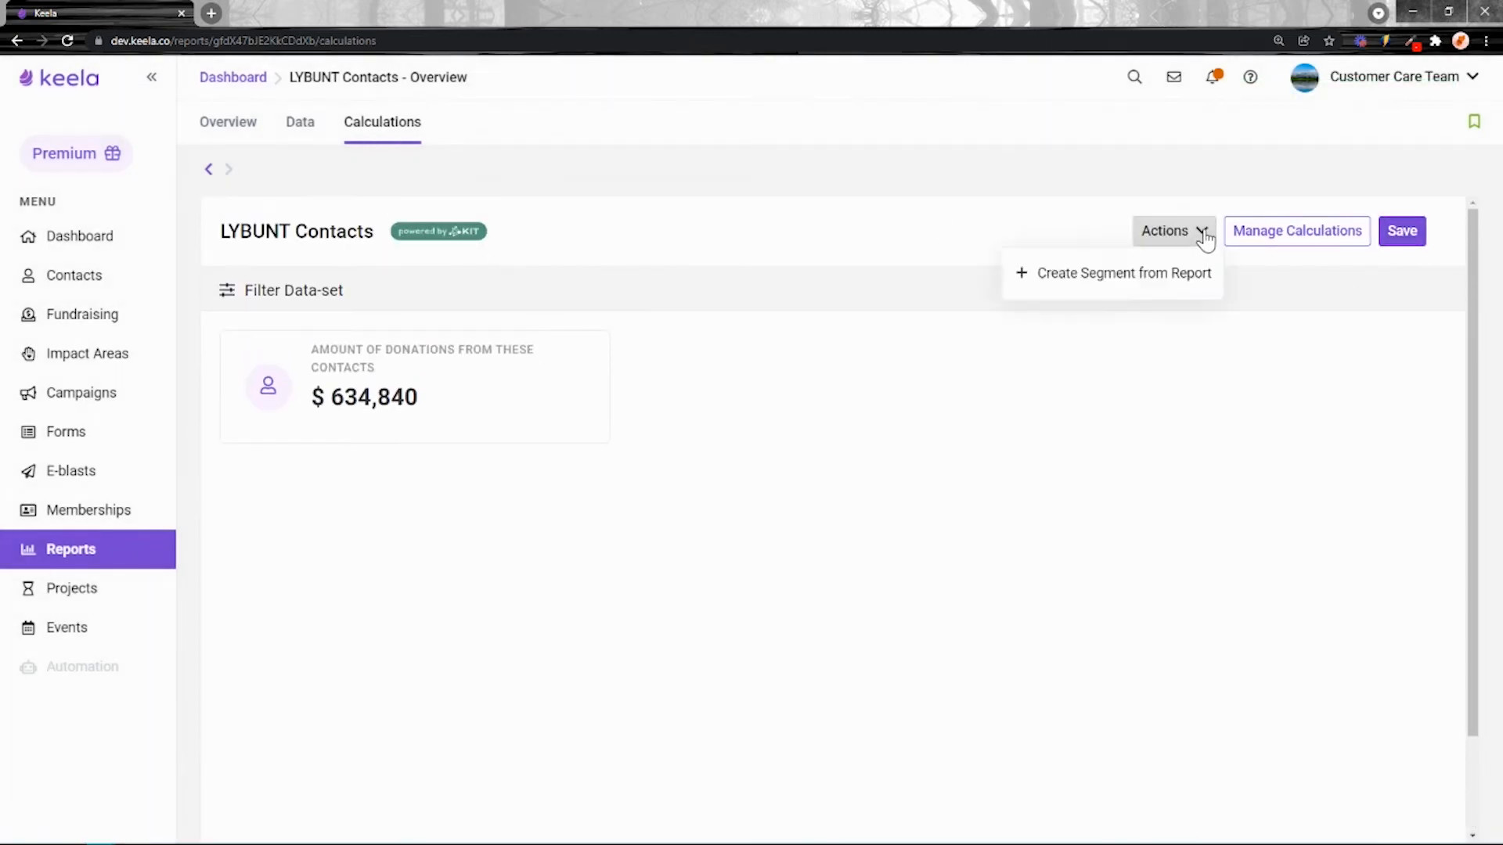
pyautogui.click(1317, 249)
pyautogui.click(799, 431)
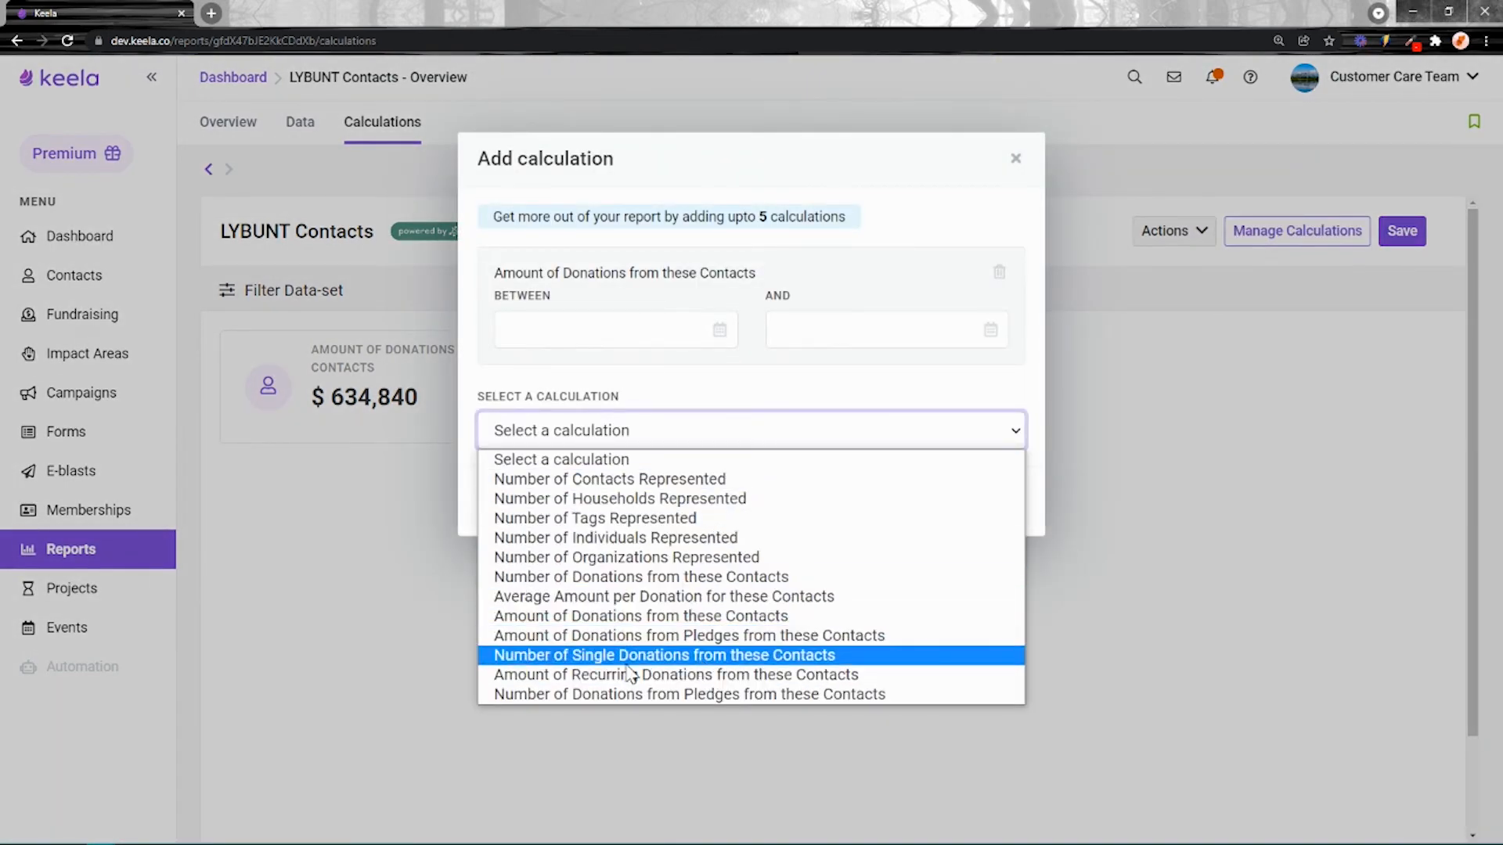
pyautogui.click(674, 662)
pyautogui.click(1000, 603)
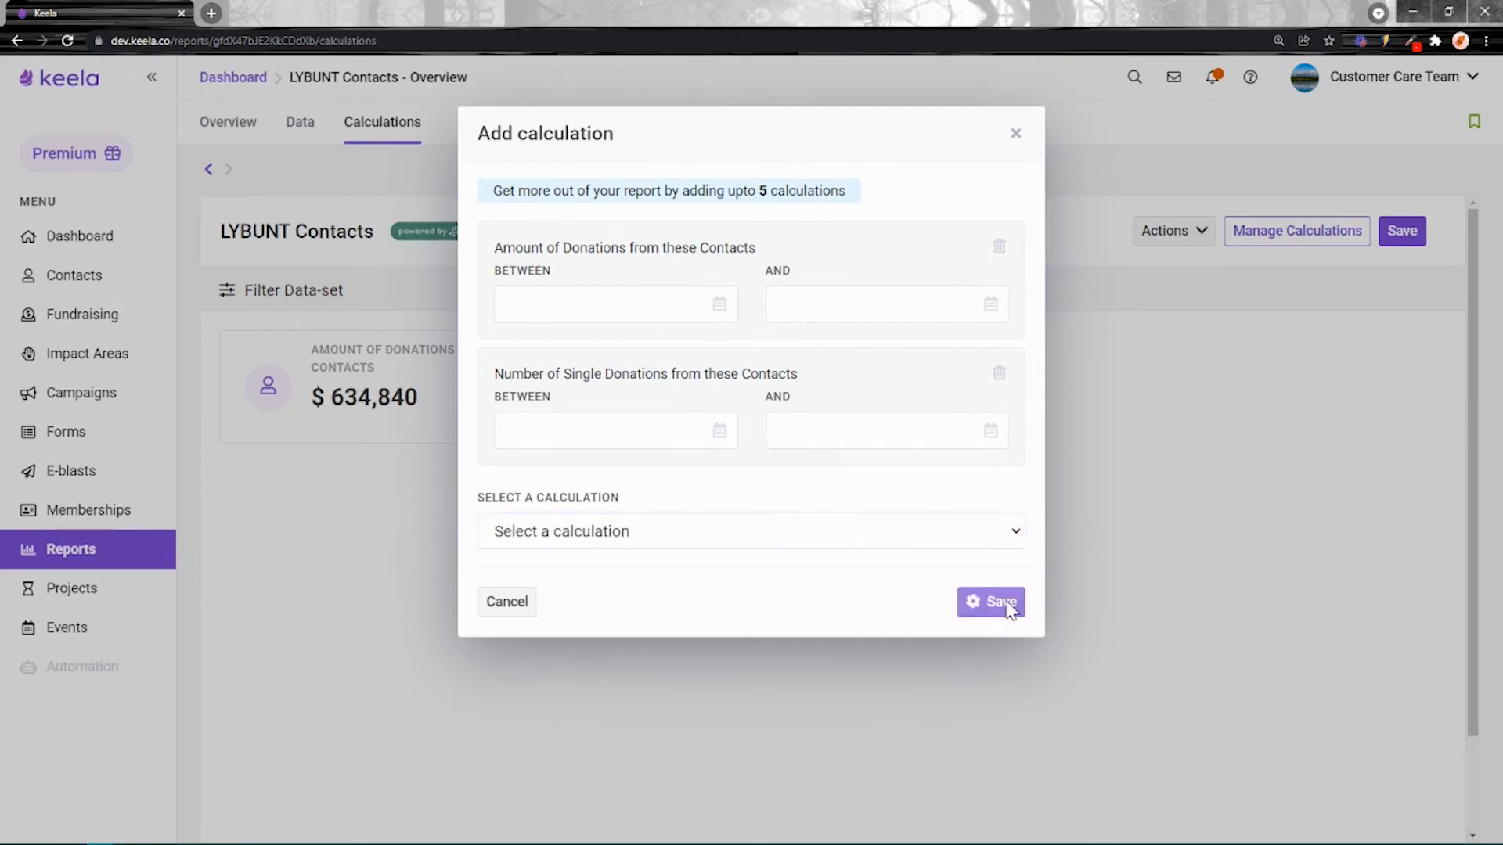
pyautogui.moveTo(793, 401); pyautogui.dragTo(778, 446)
pyautogui.click(785, 448)
pyautogui.scroll(-2, 786, 458)
pyautogui.scroll(2, 783, 540)
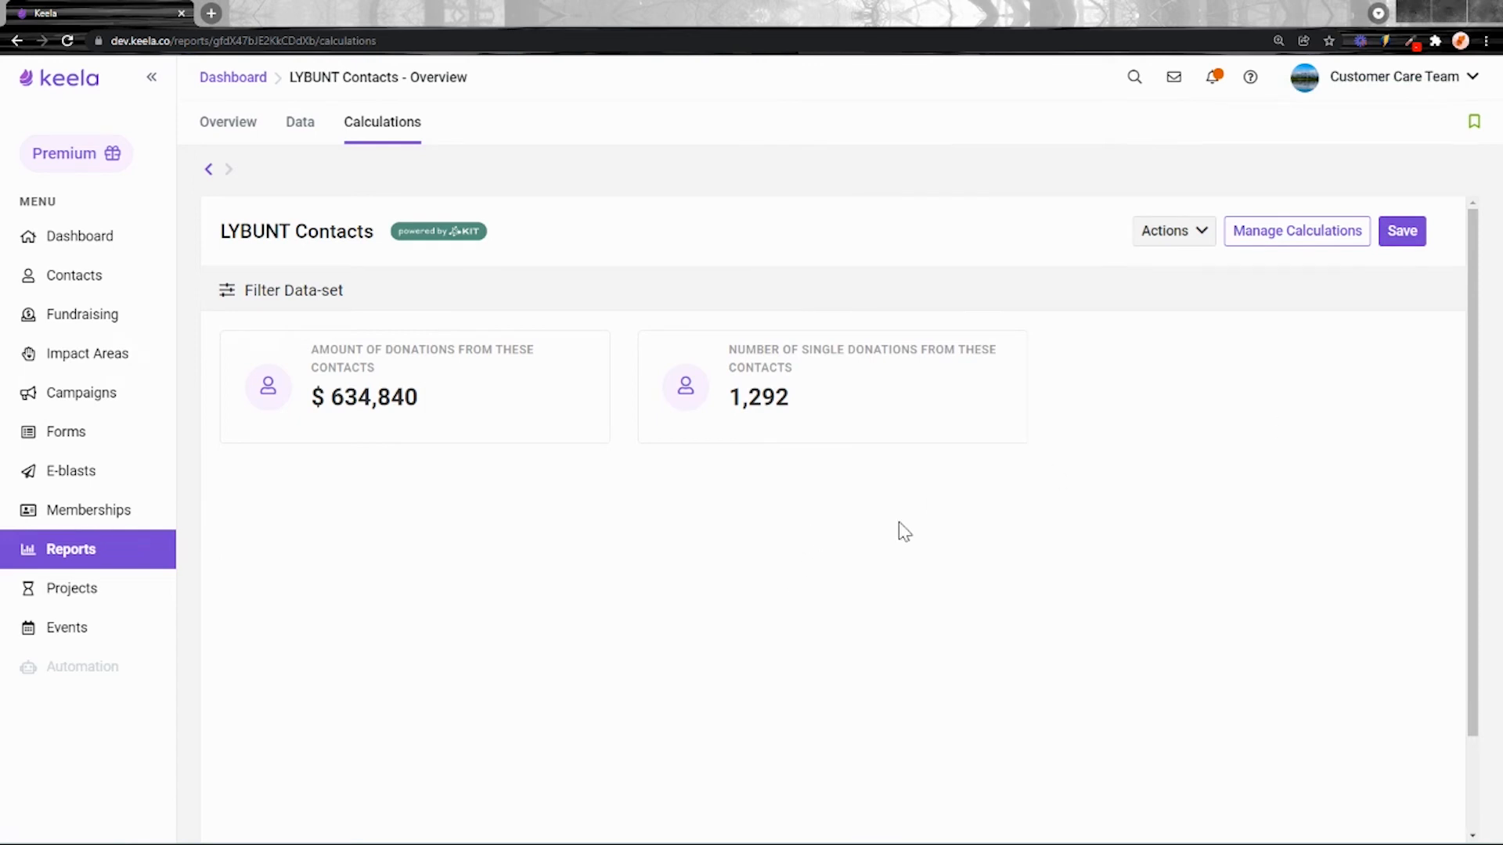
# Leave the LYBUNT Contacts report without saving and start a custom dashboard based on the Custom Donations Report
pyautogui.click(126, 549)
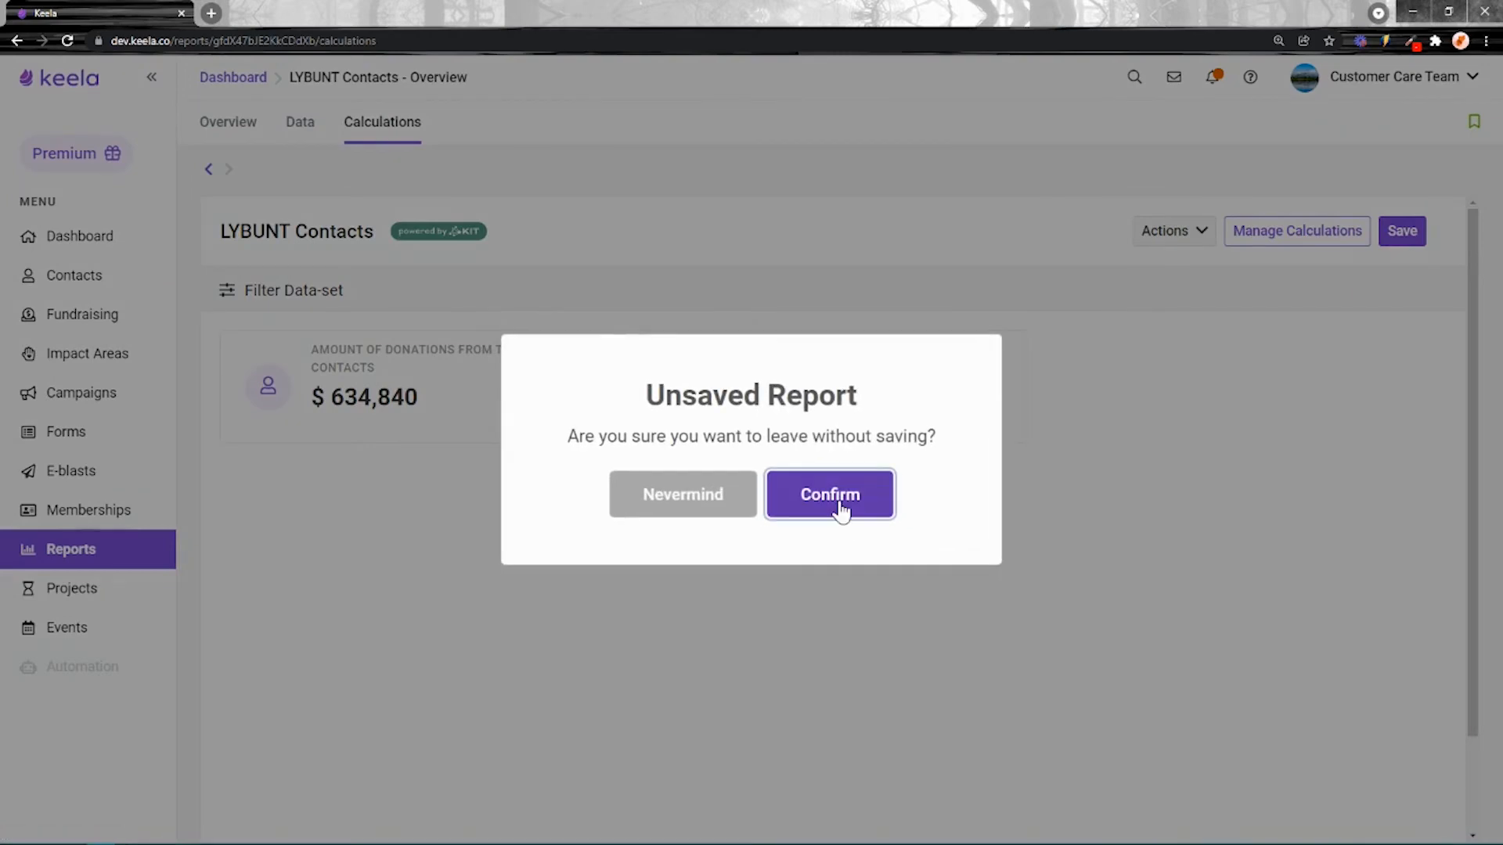
pyautogui.click(834, 500)
pyautogui.click(854, 650)
pyautogui.click(946, 154)
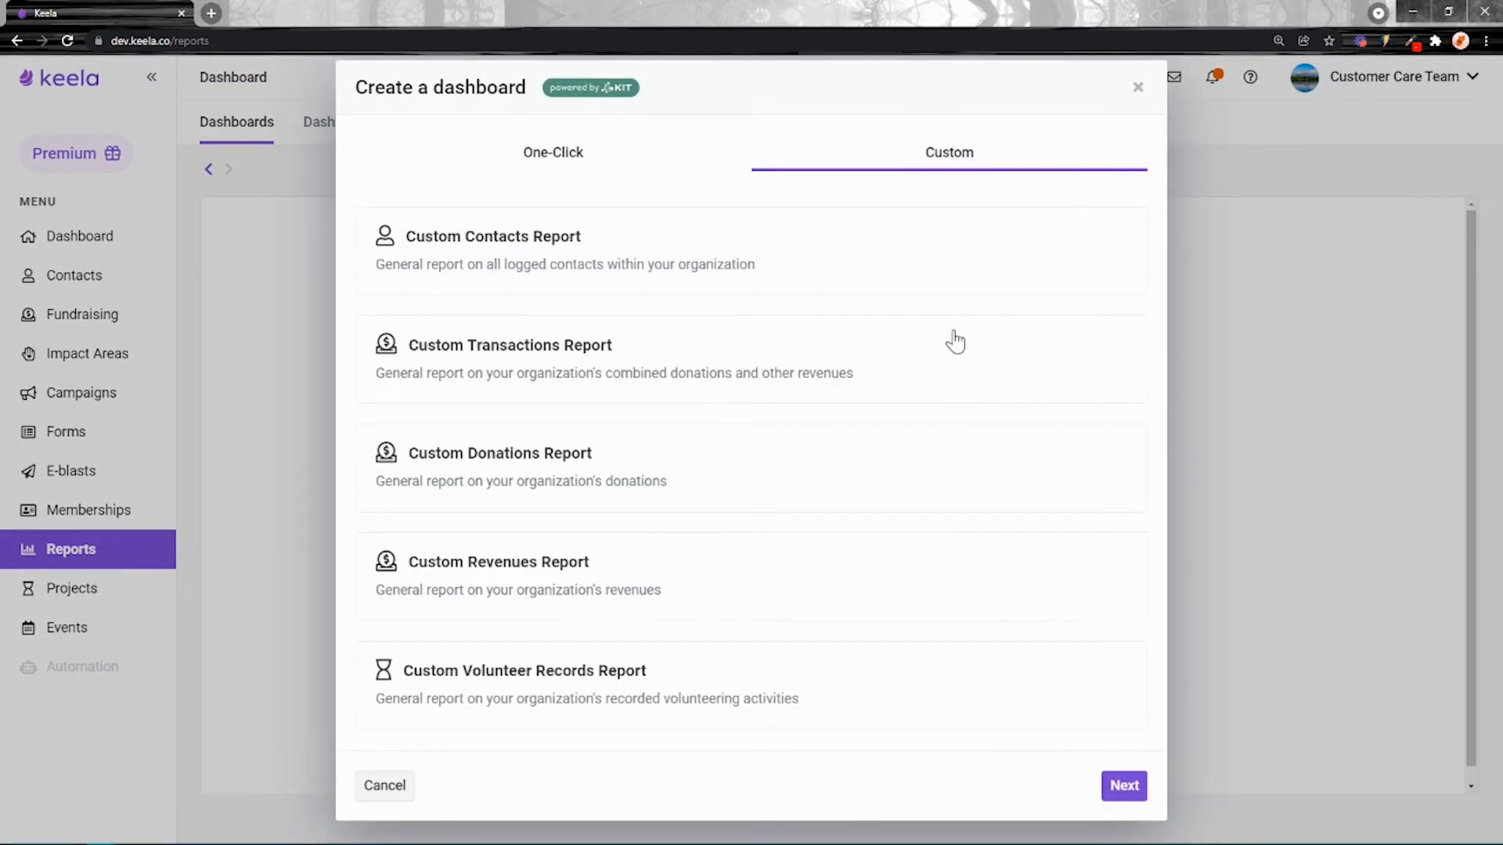
pyautogui.click(464, 482)
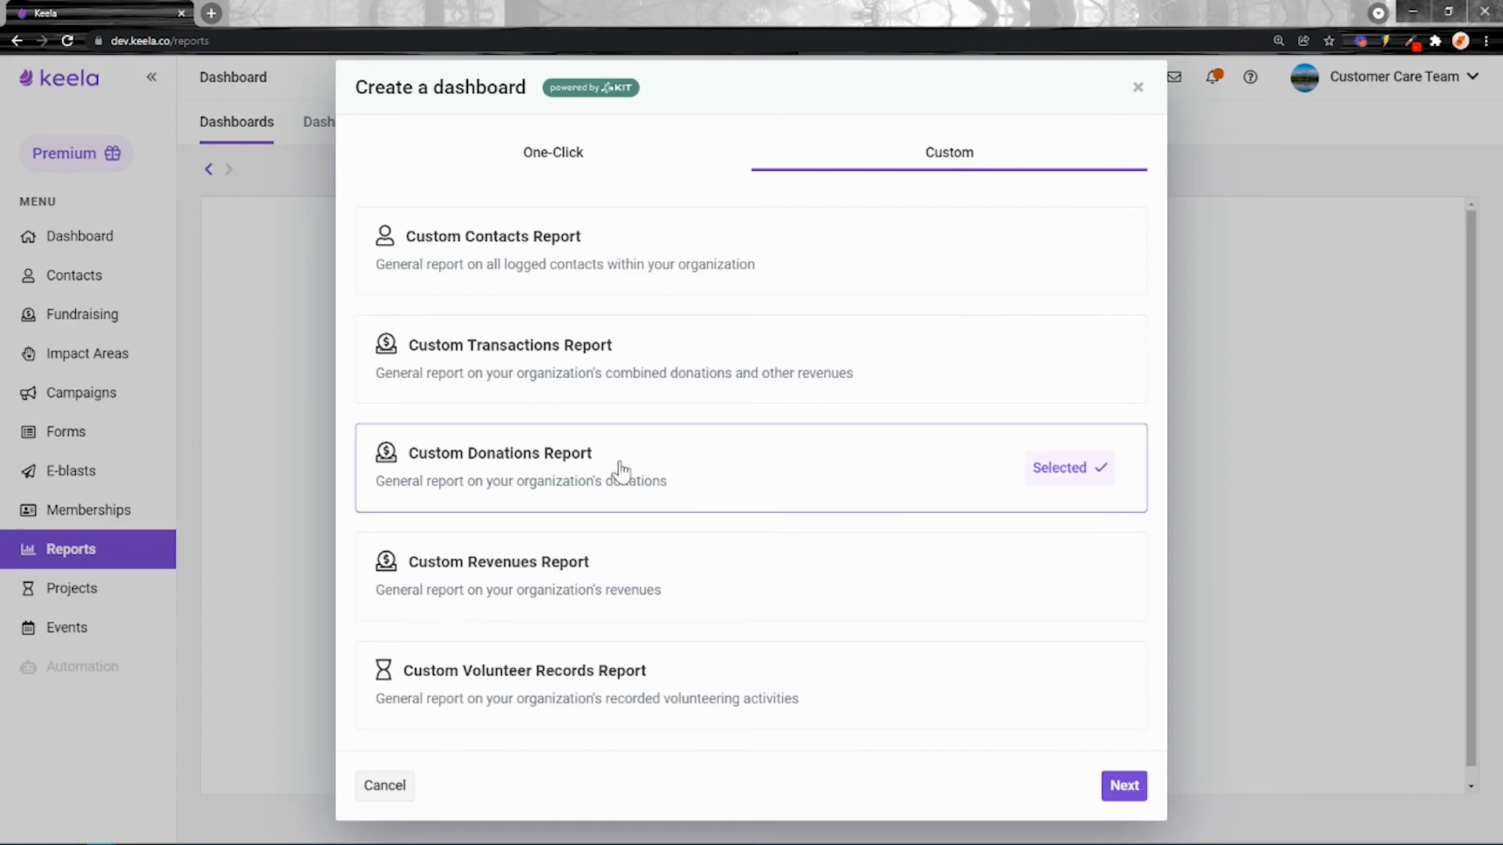
pyautogui.click(1124, 786)
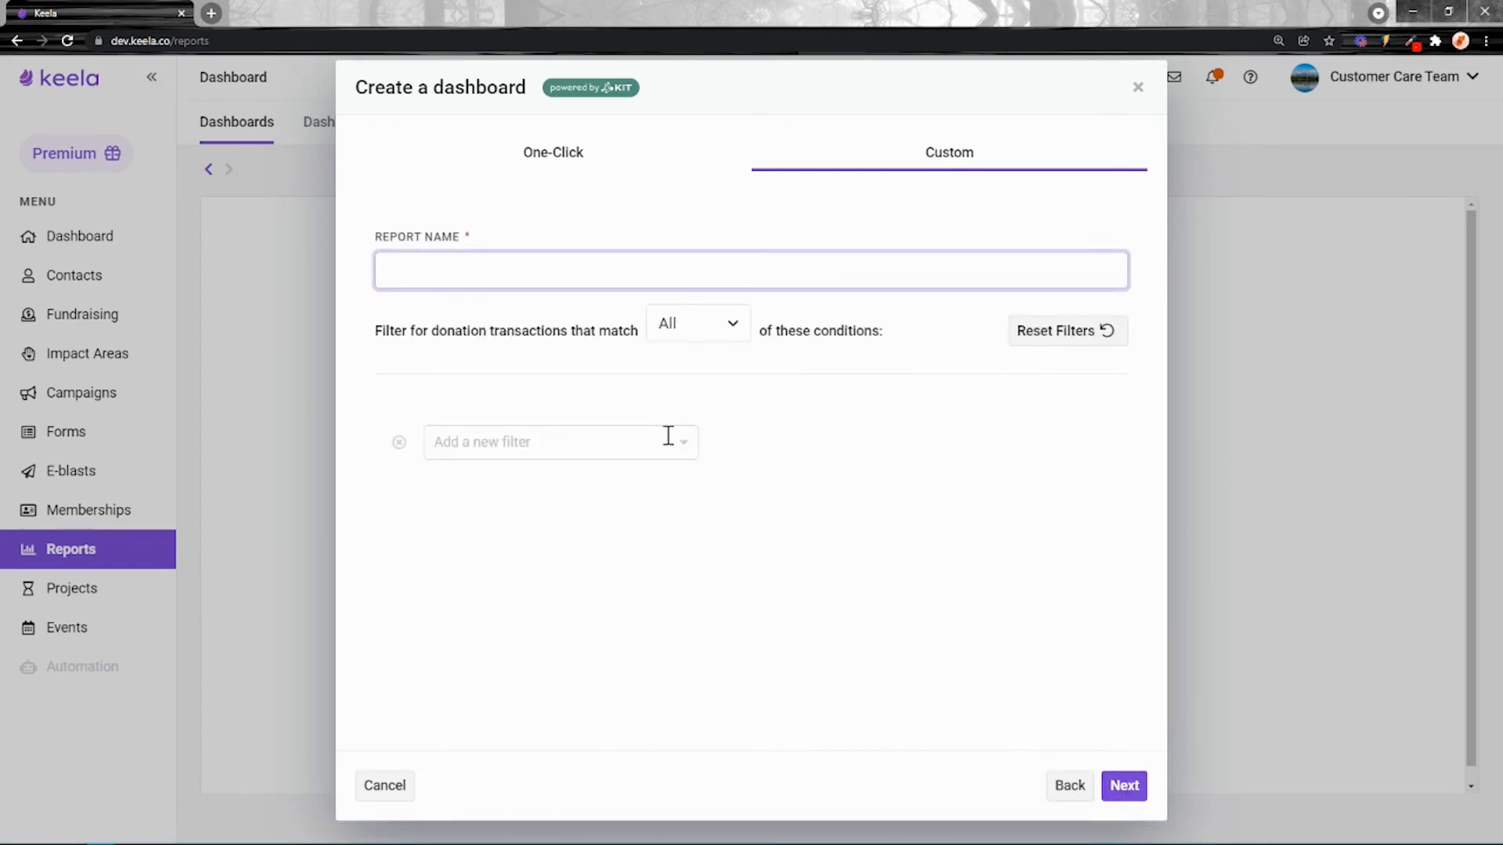
# Create the report as 2021 Donations with Date Created set to Is relatively This year, and check its data-set filter
pyautogui.write('2021 Donations')
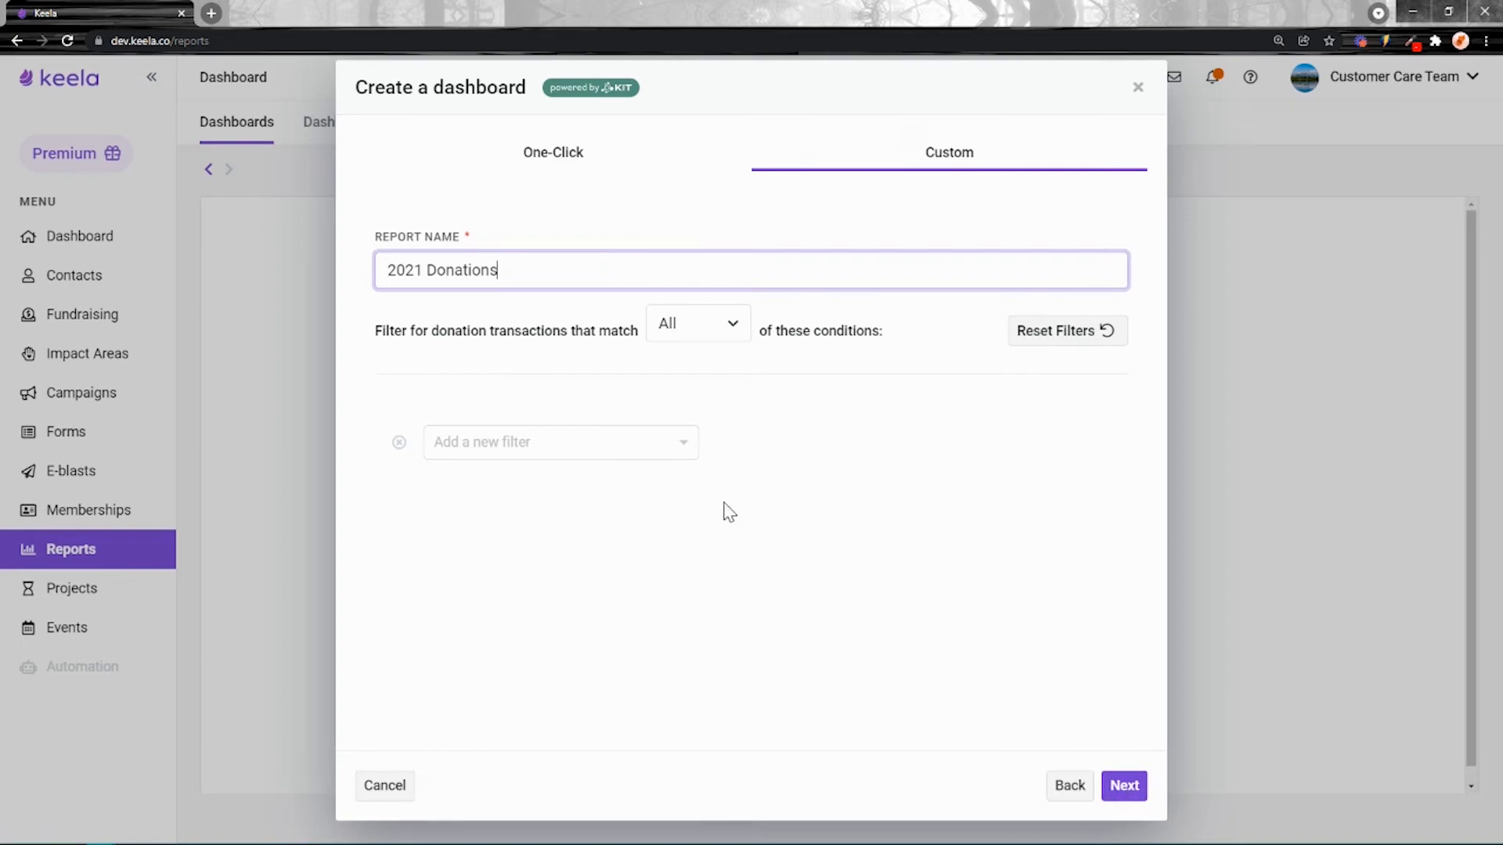
pyautogui.click(583, 441)
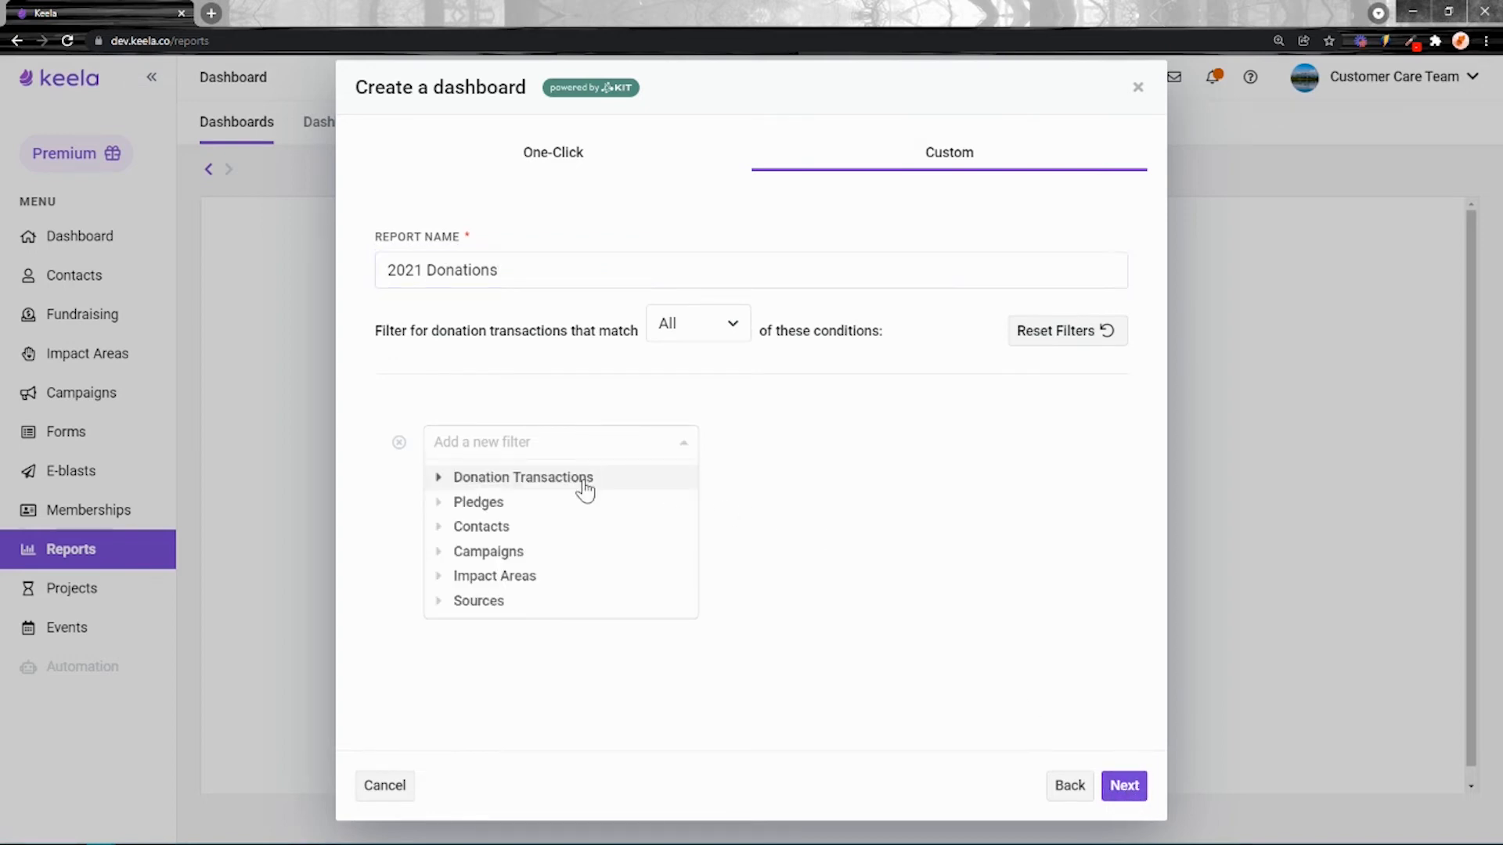
pyautogui.click(582, 479)
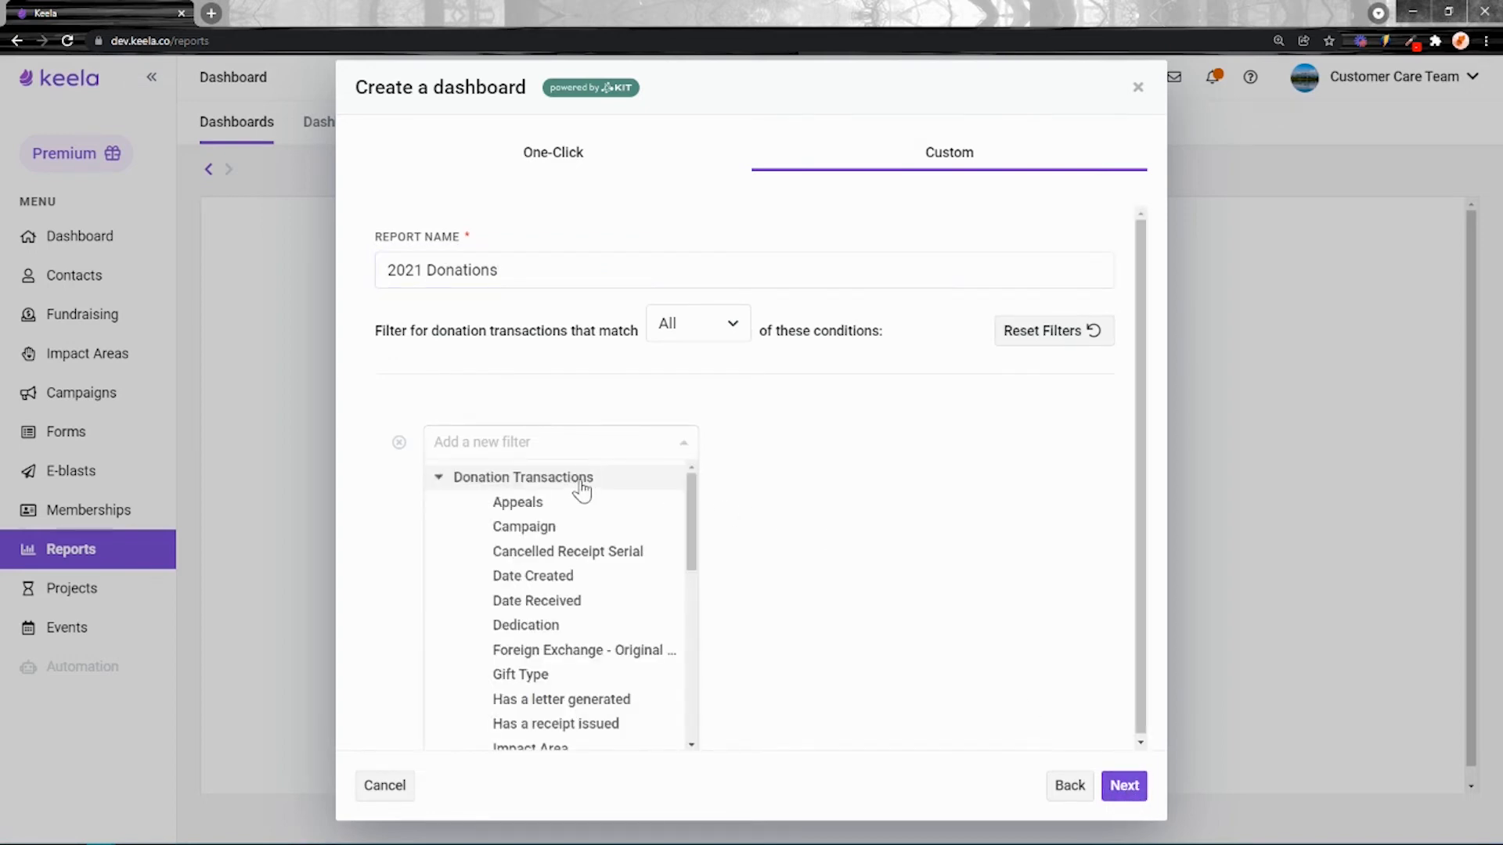
pyautogui.click(553, 581)
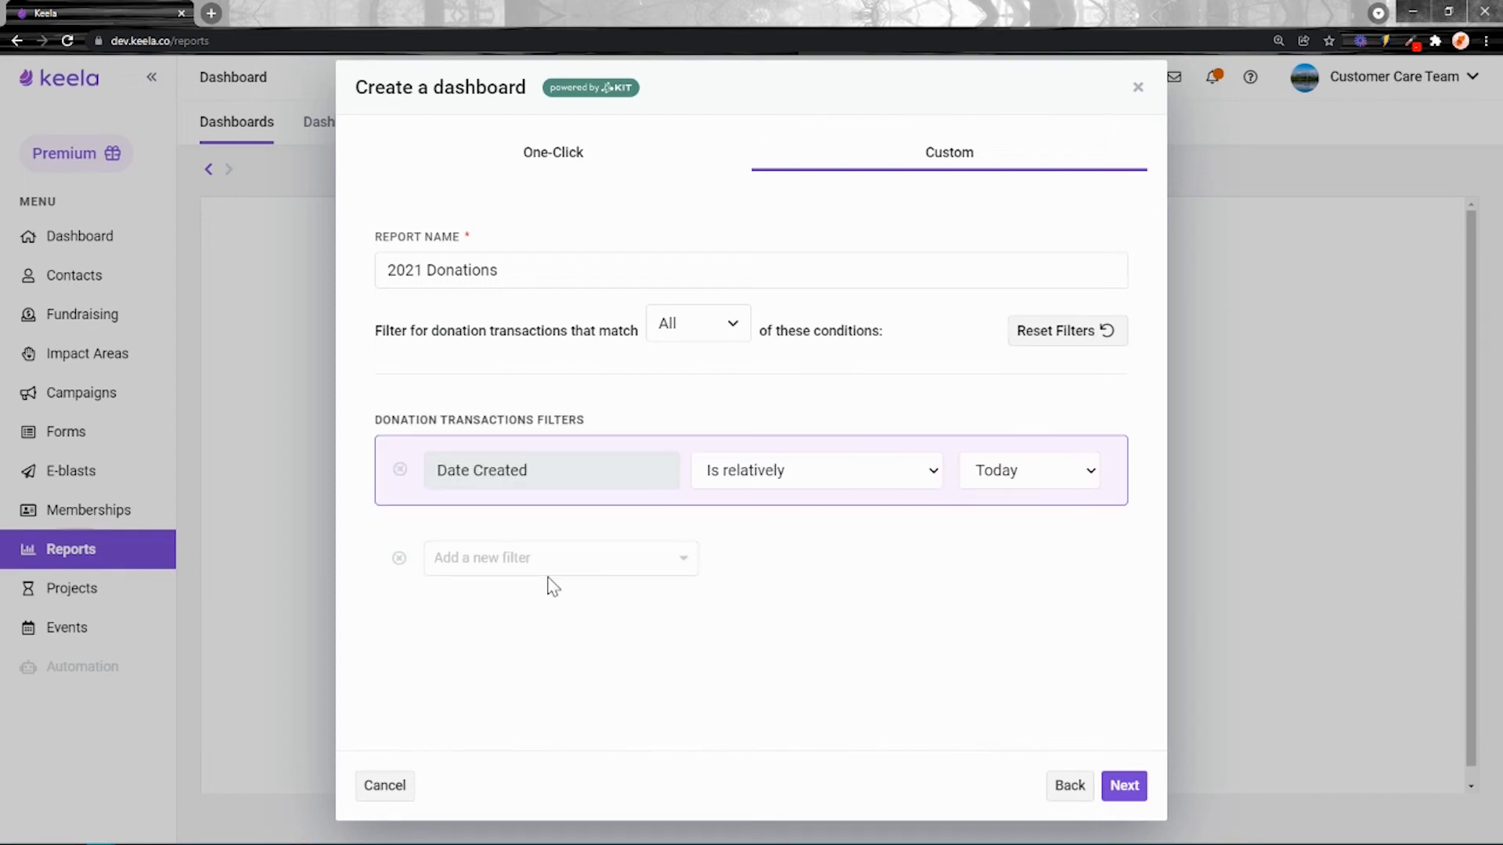
pyautogui.click(1020, 484)
pyautogui.click(1020, 777)
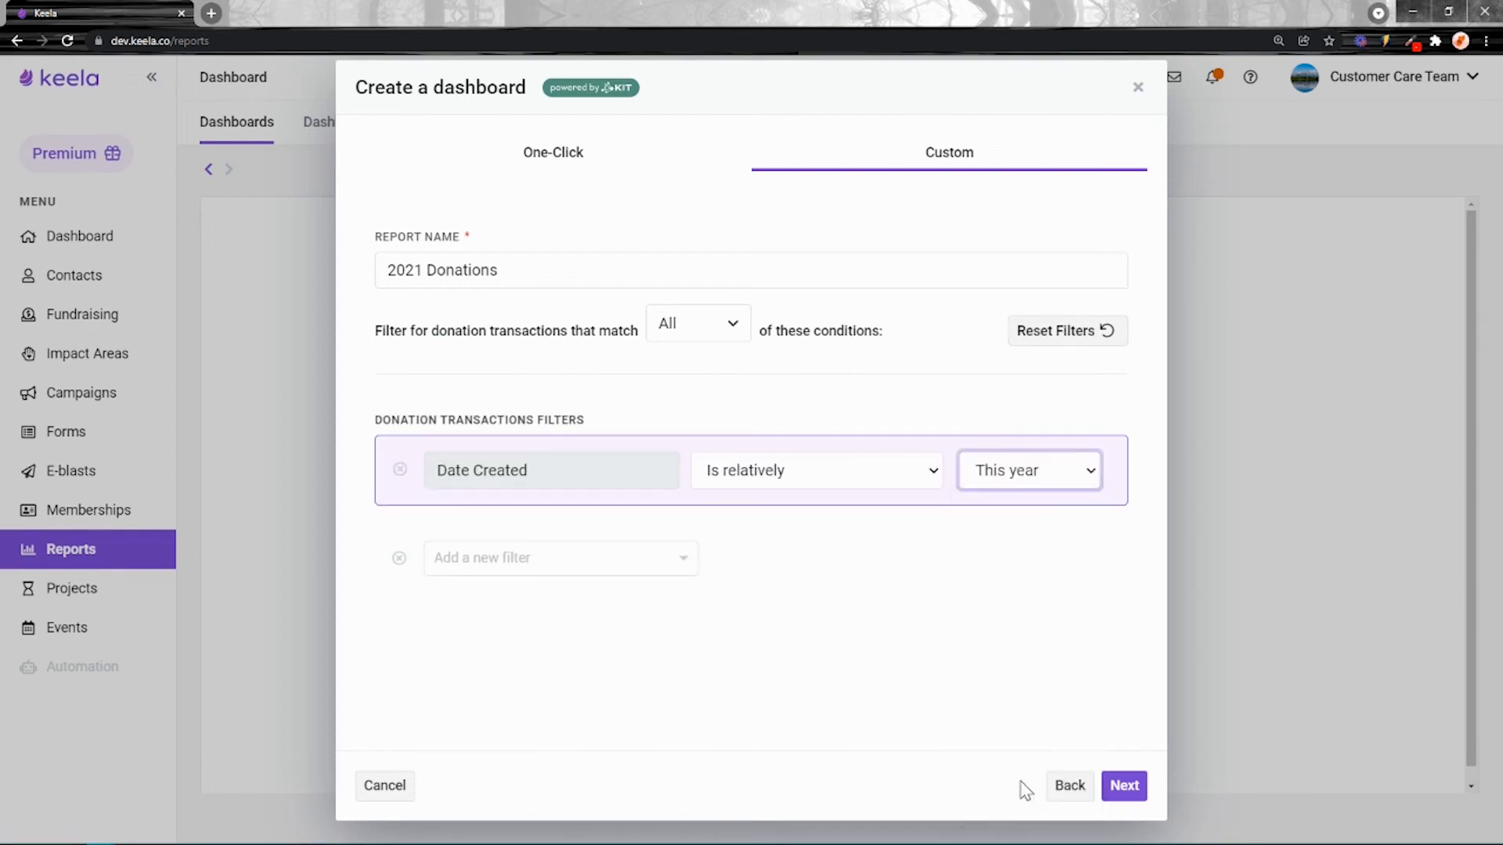
pyautogui.click(1127, 786)
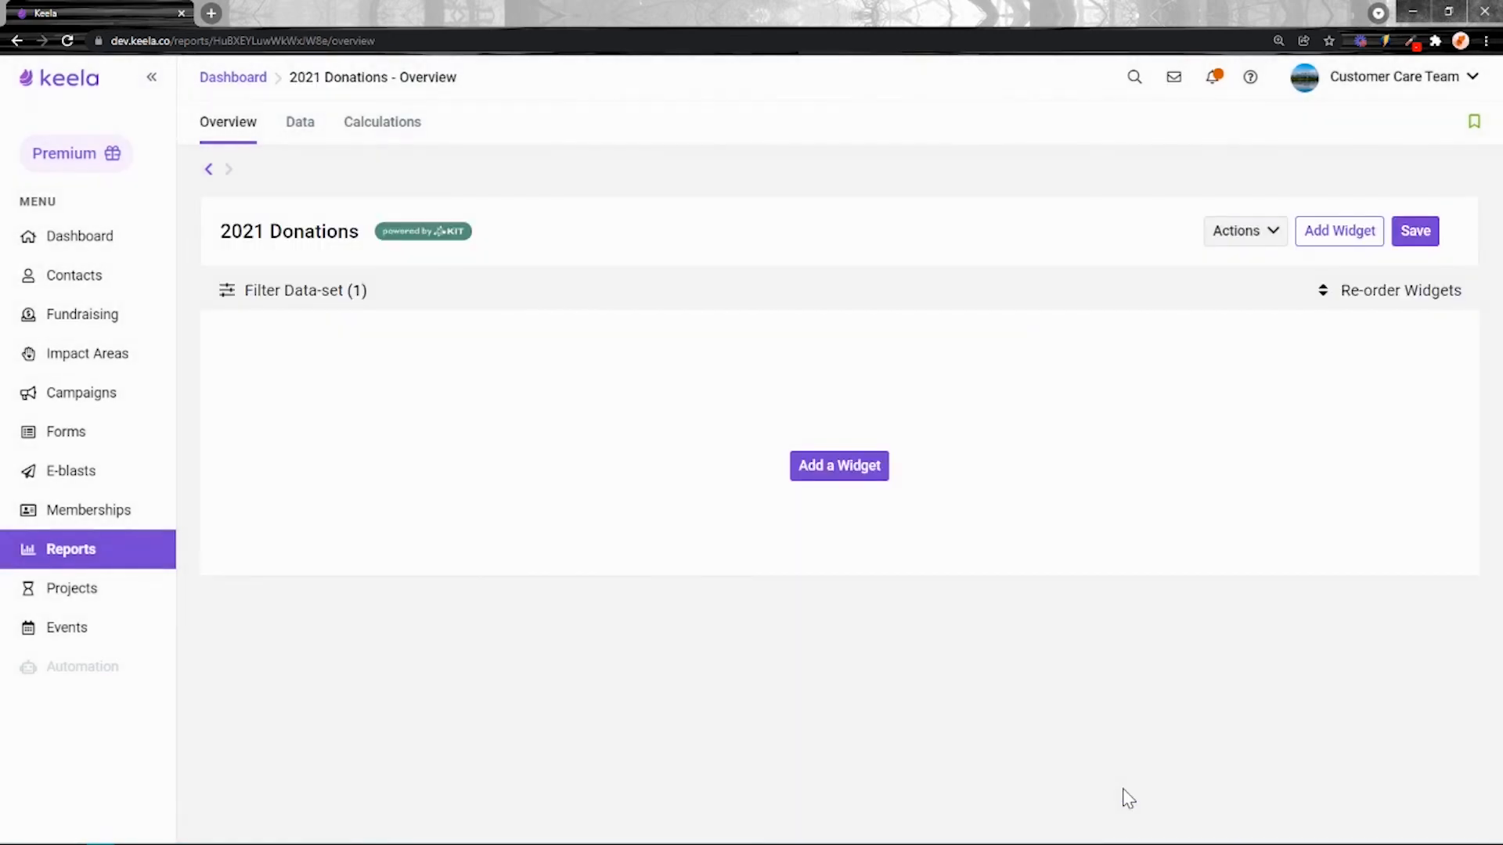
pyautogui.click(293, 296)
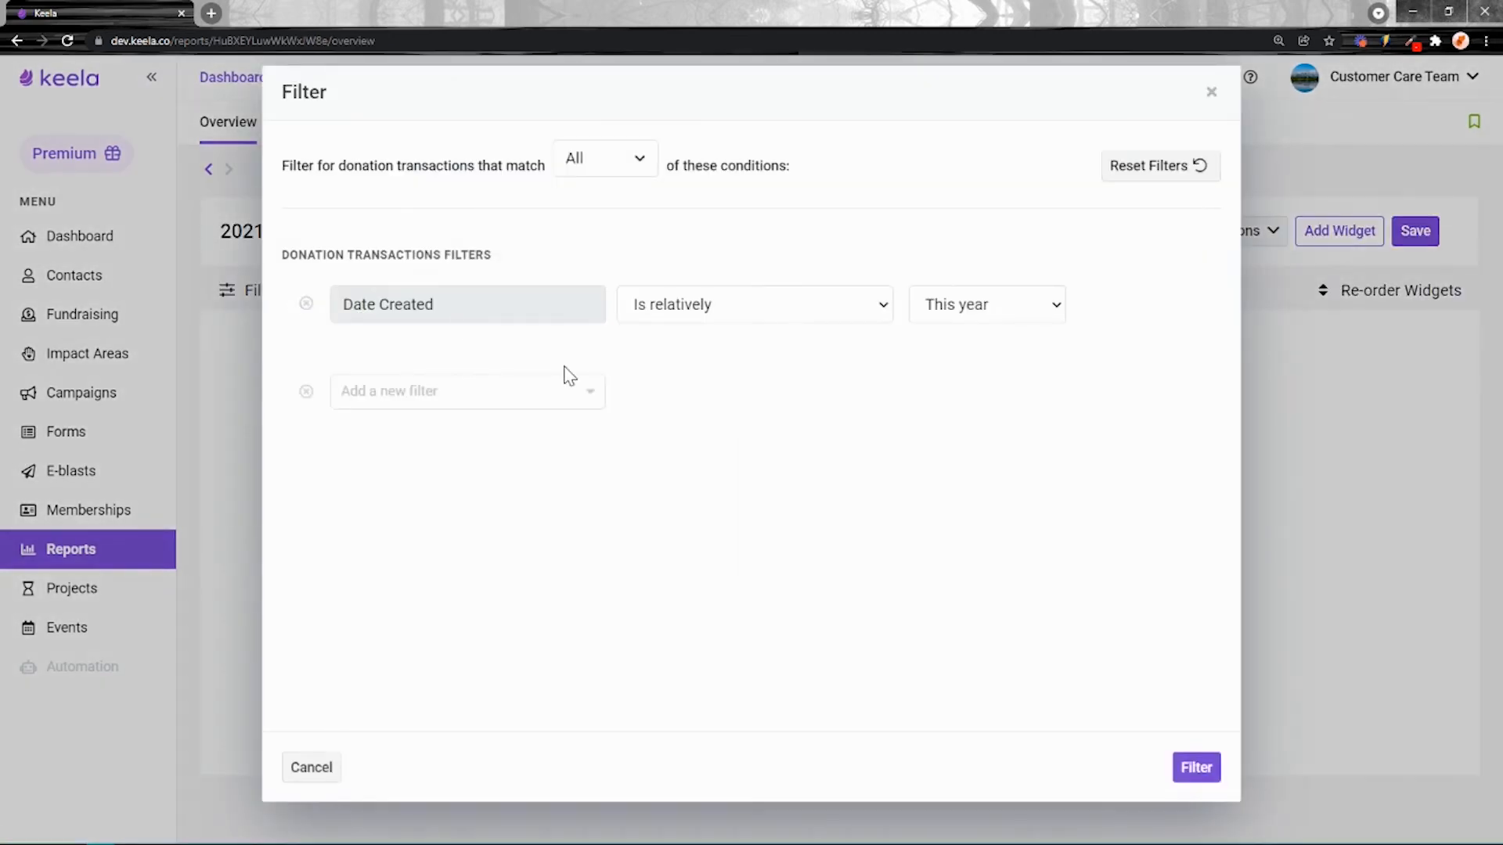
pyautogui.click(1212, 92)
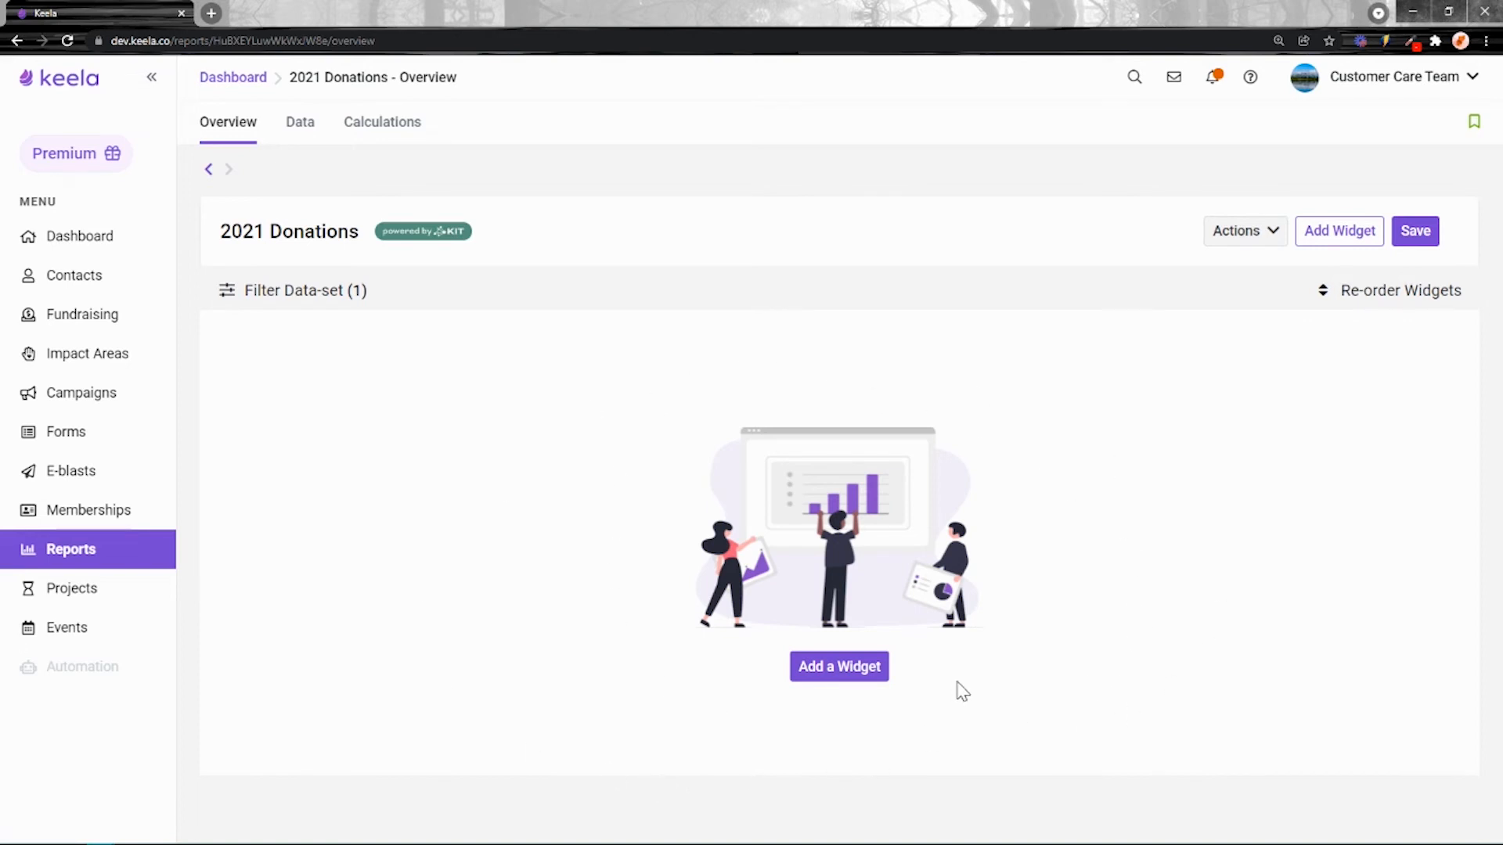
# Choose the Campaigns and Donations with receipts widgets from the Donation Transactions category for the 2021 Donations dashboard
pyautogui.click(841, 671)
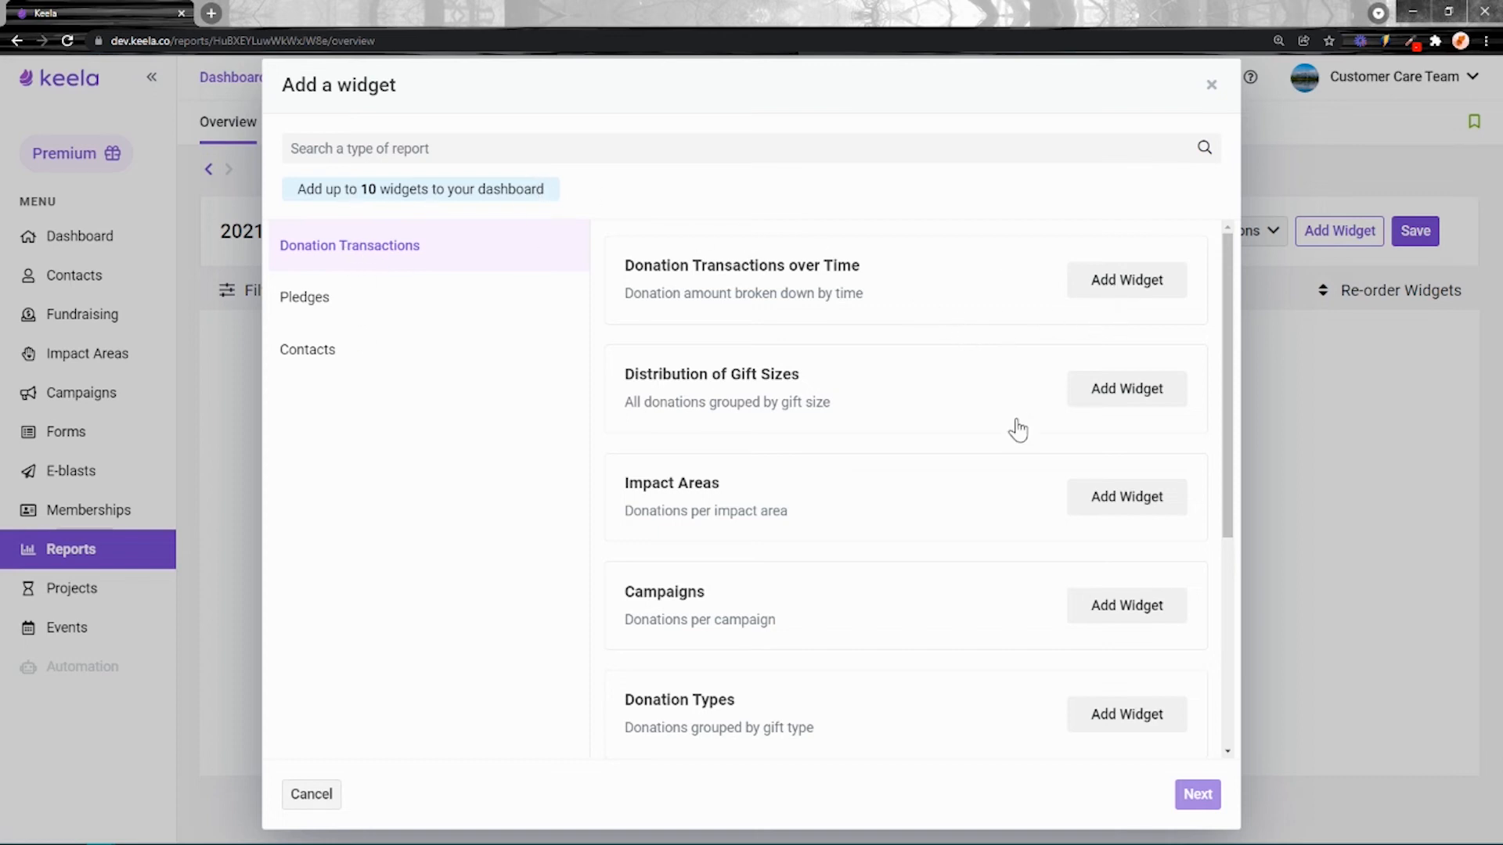
pyautogui.scroll(-2, 1018, 431)
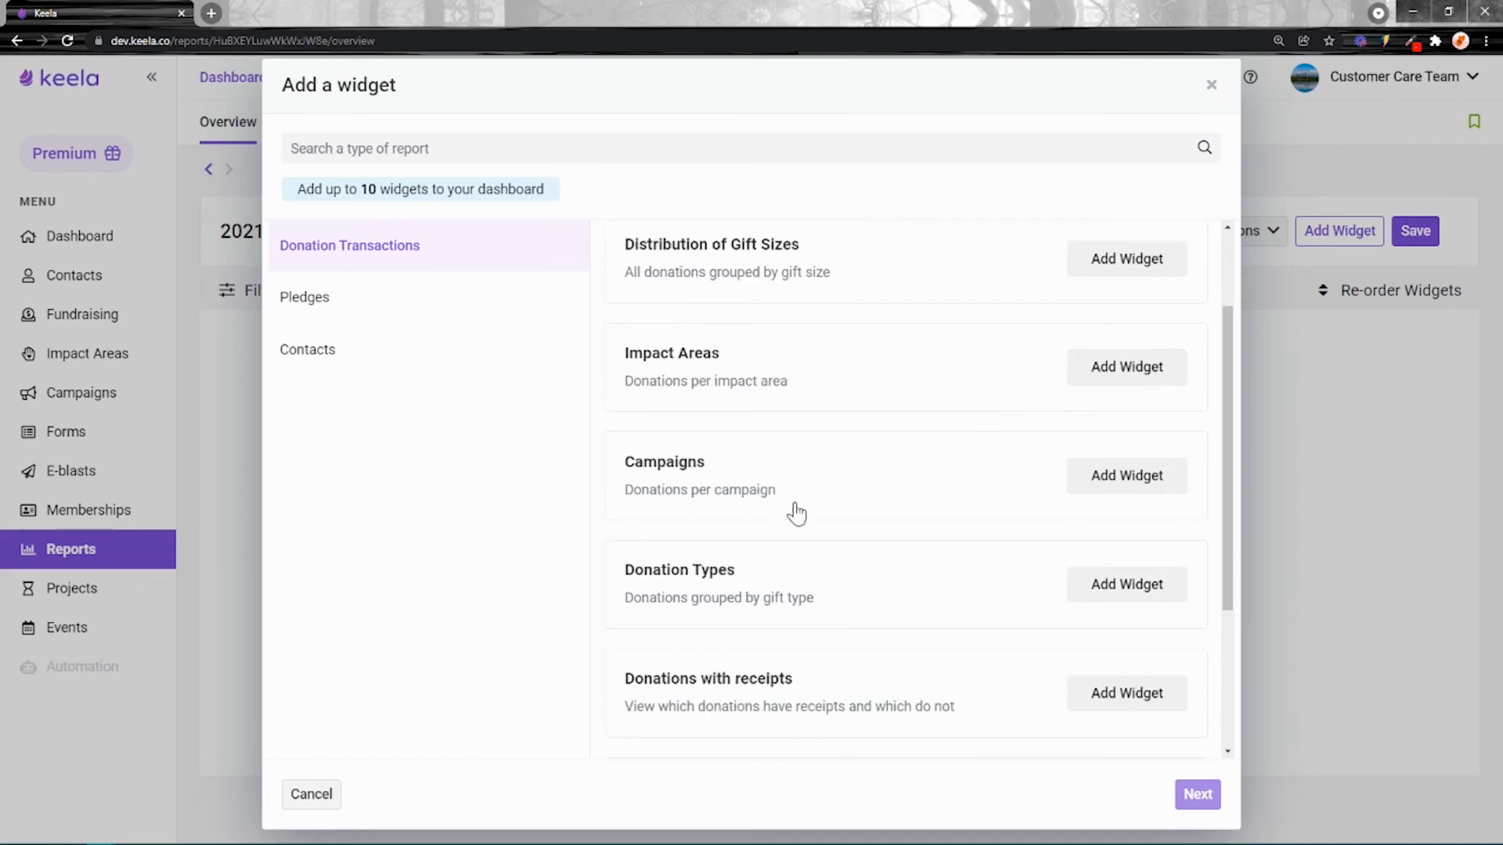
pyautogui.click(1129, 493)
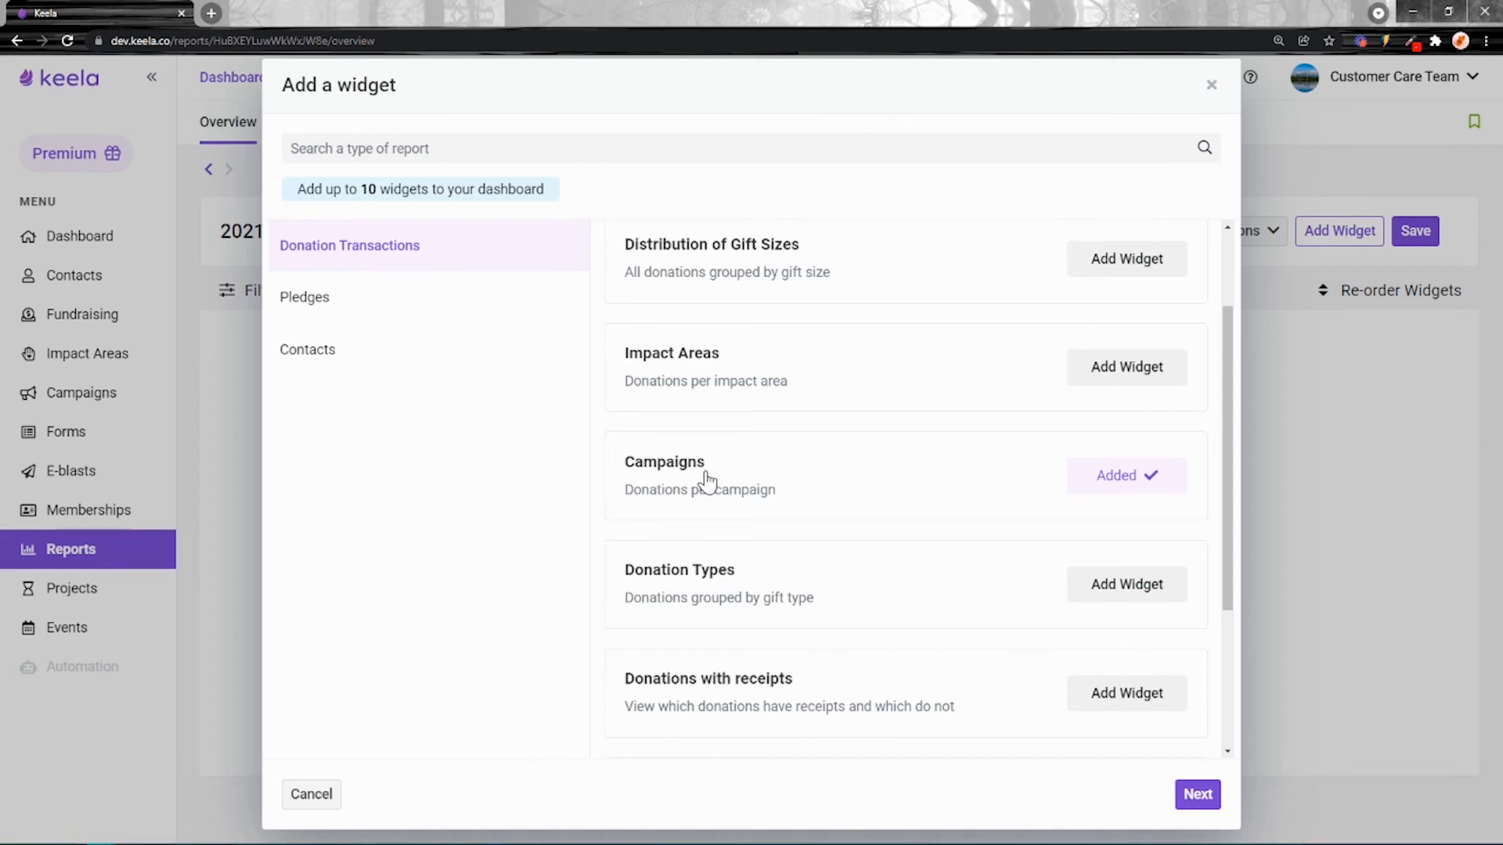
pyautogui.scroll(-2, 707, 479)
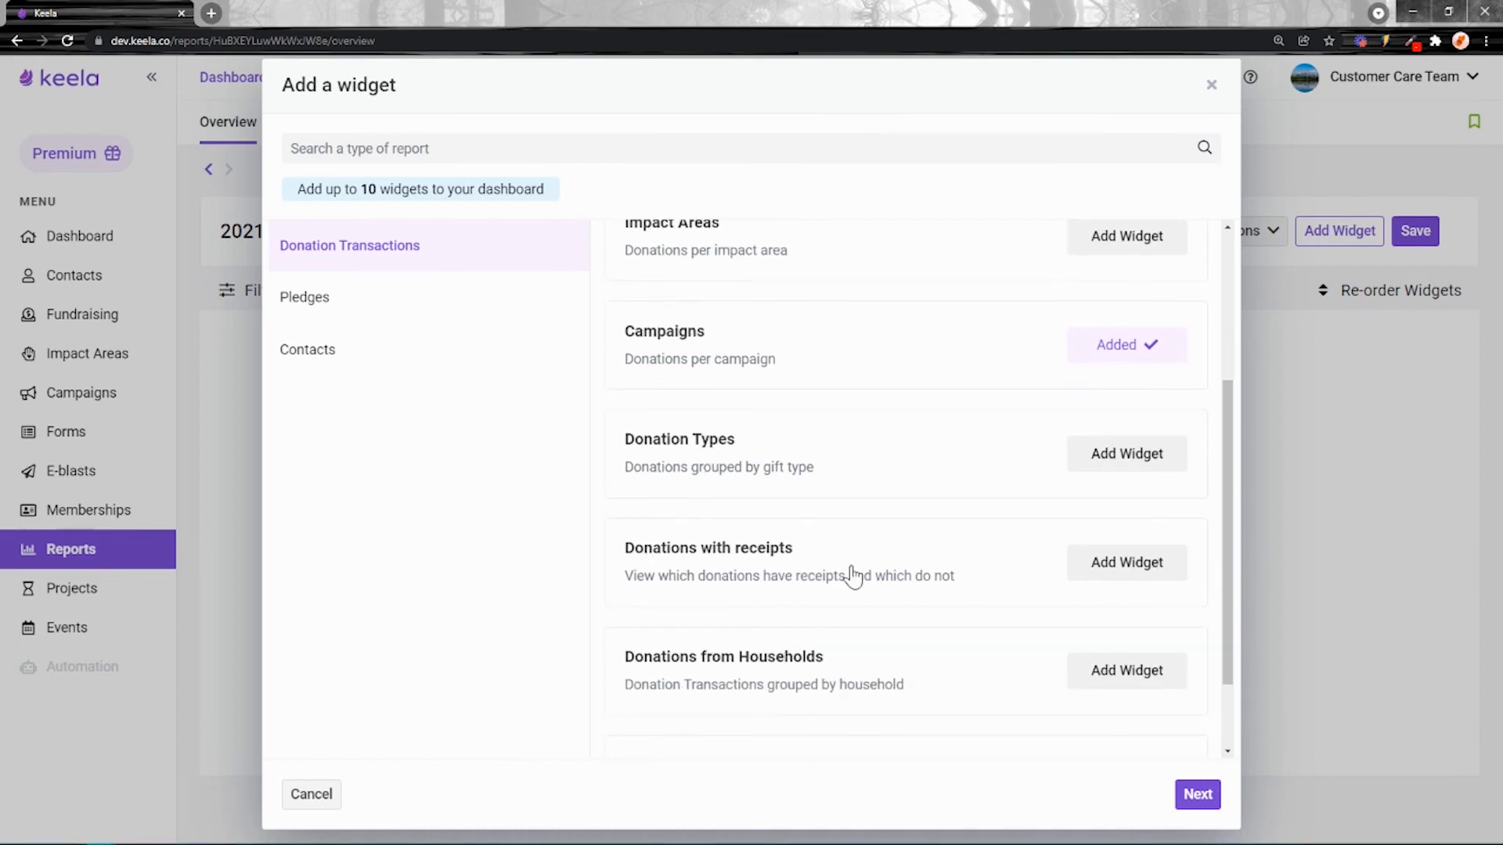
pyautogui.click(1127, 564)
pyautogui.scroll(-2, 1020, 618)
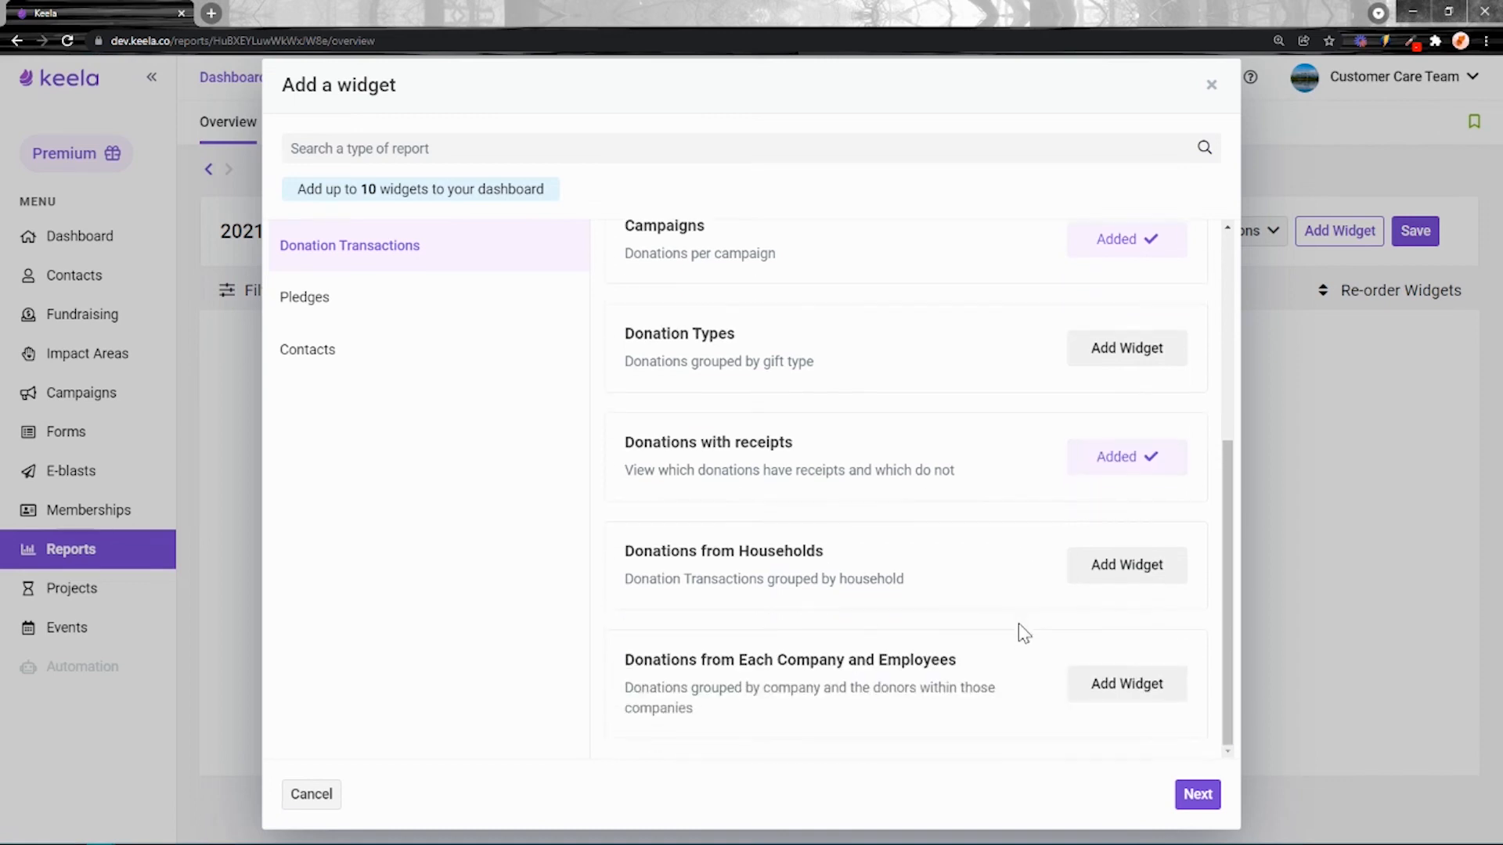
pyautogui.scroll(5, 1016, 642)
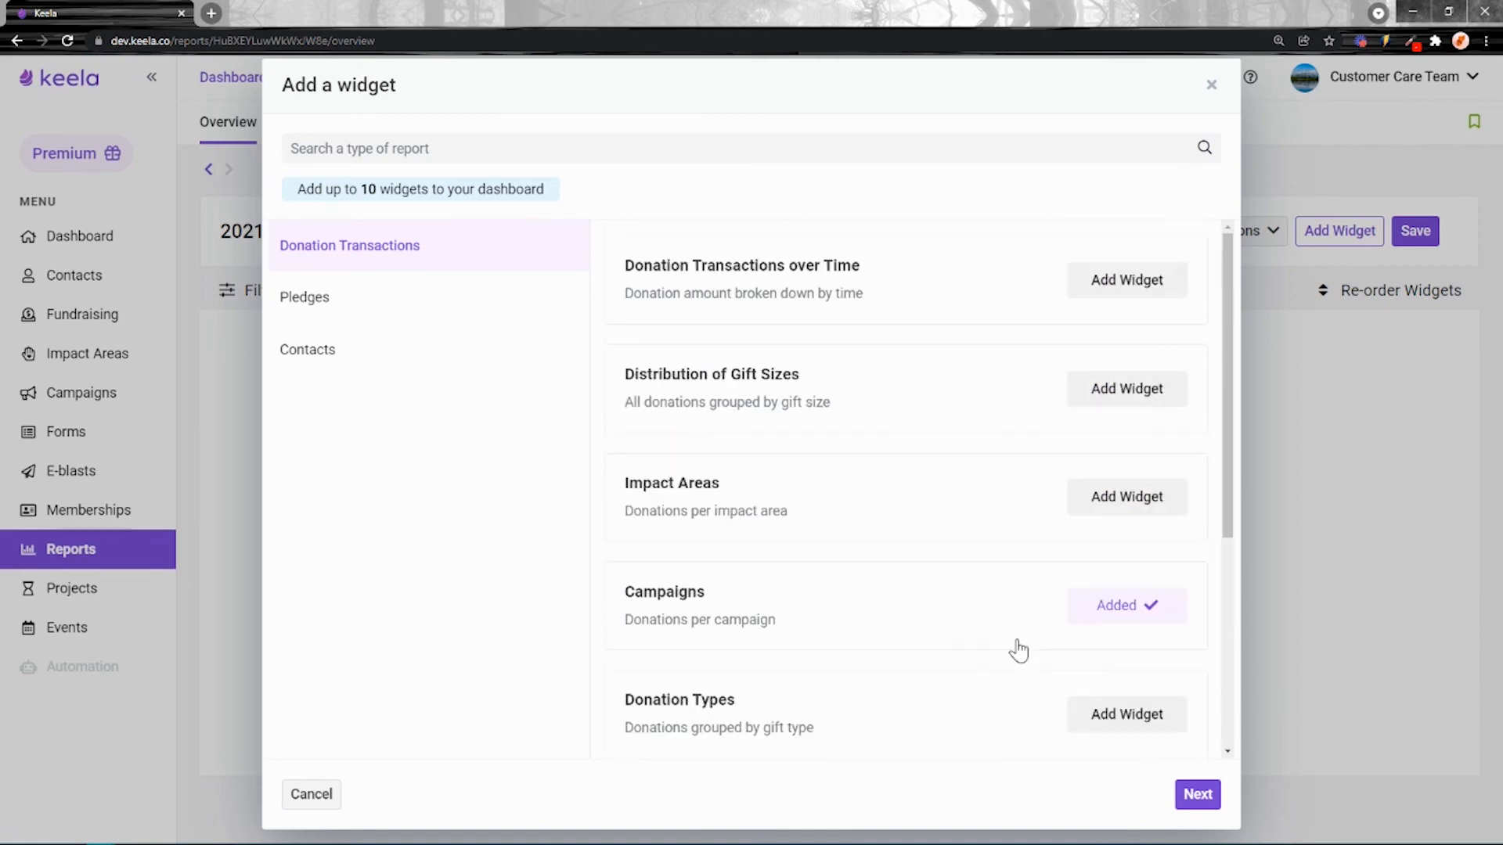
# Check the Pledges category and add the Major Gift Donors, Contact Lifetime Donations and Recurring Donor Lifetime Gift Totals widgets from Contacts
pyautogui.click(309, 305)
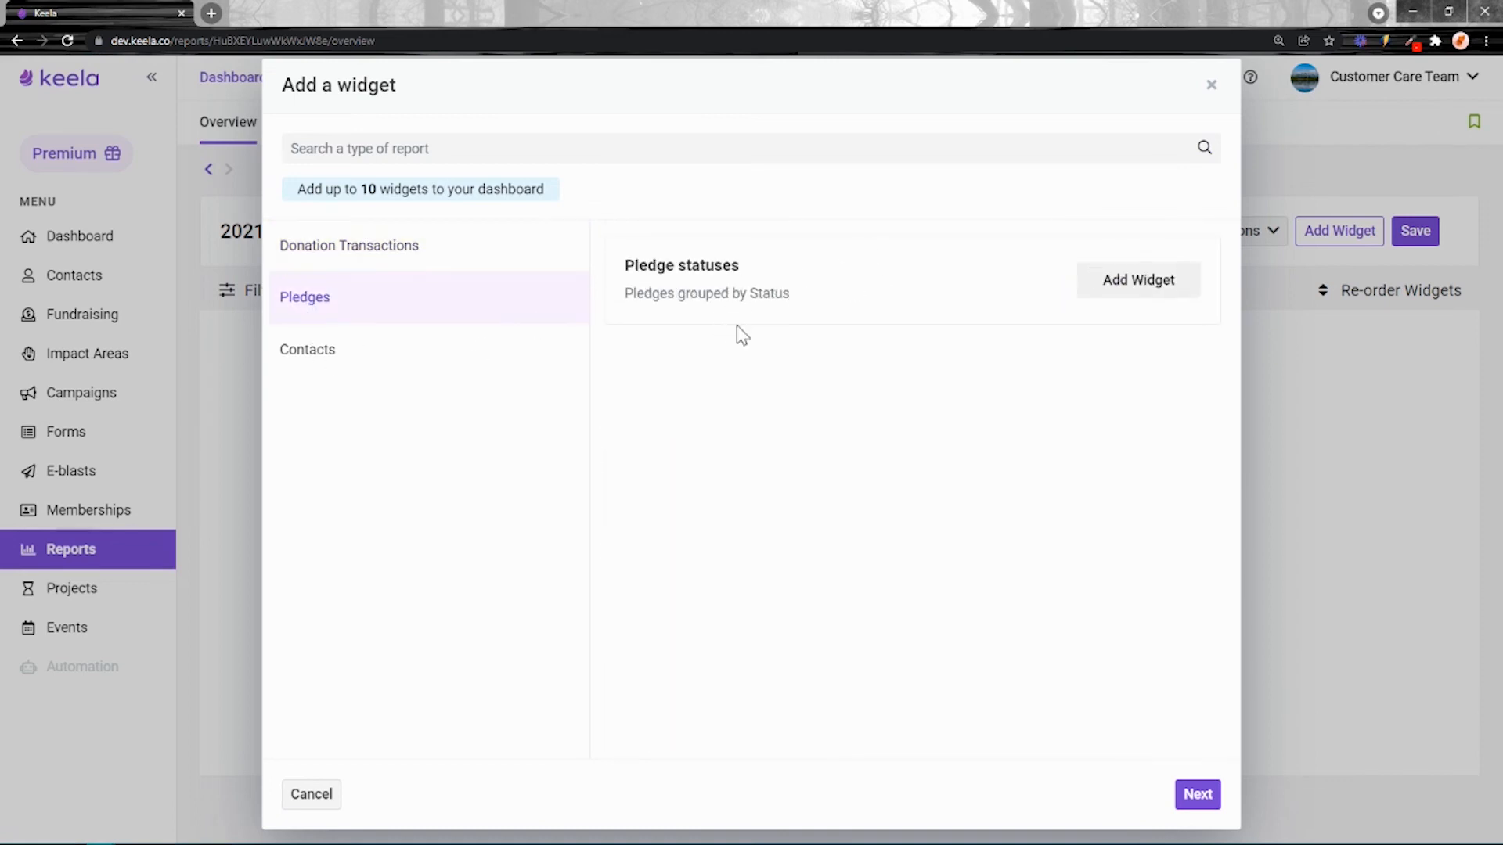
pyautogui.click(368, 351)
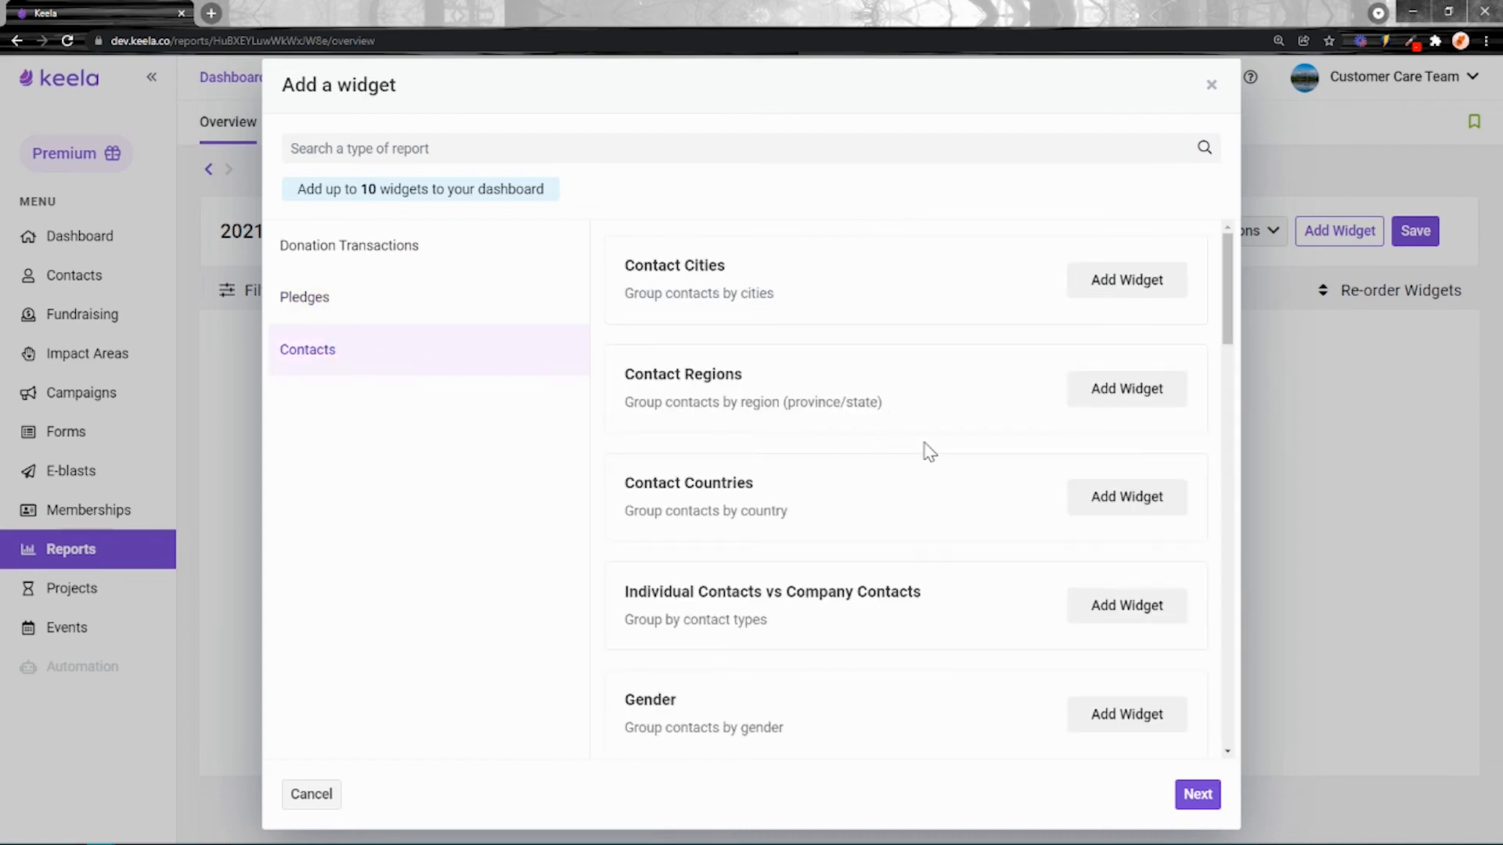
pyautogui.scroll(-2, 926, 447)
pyautogui.scroll(-5, 926, 452)
pyautogui.click(1160, 304)
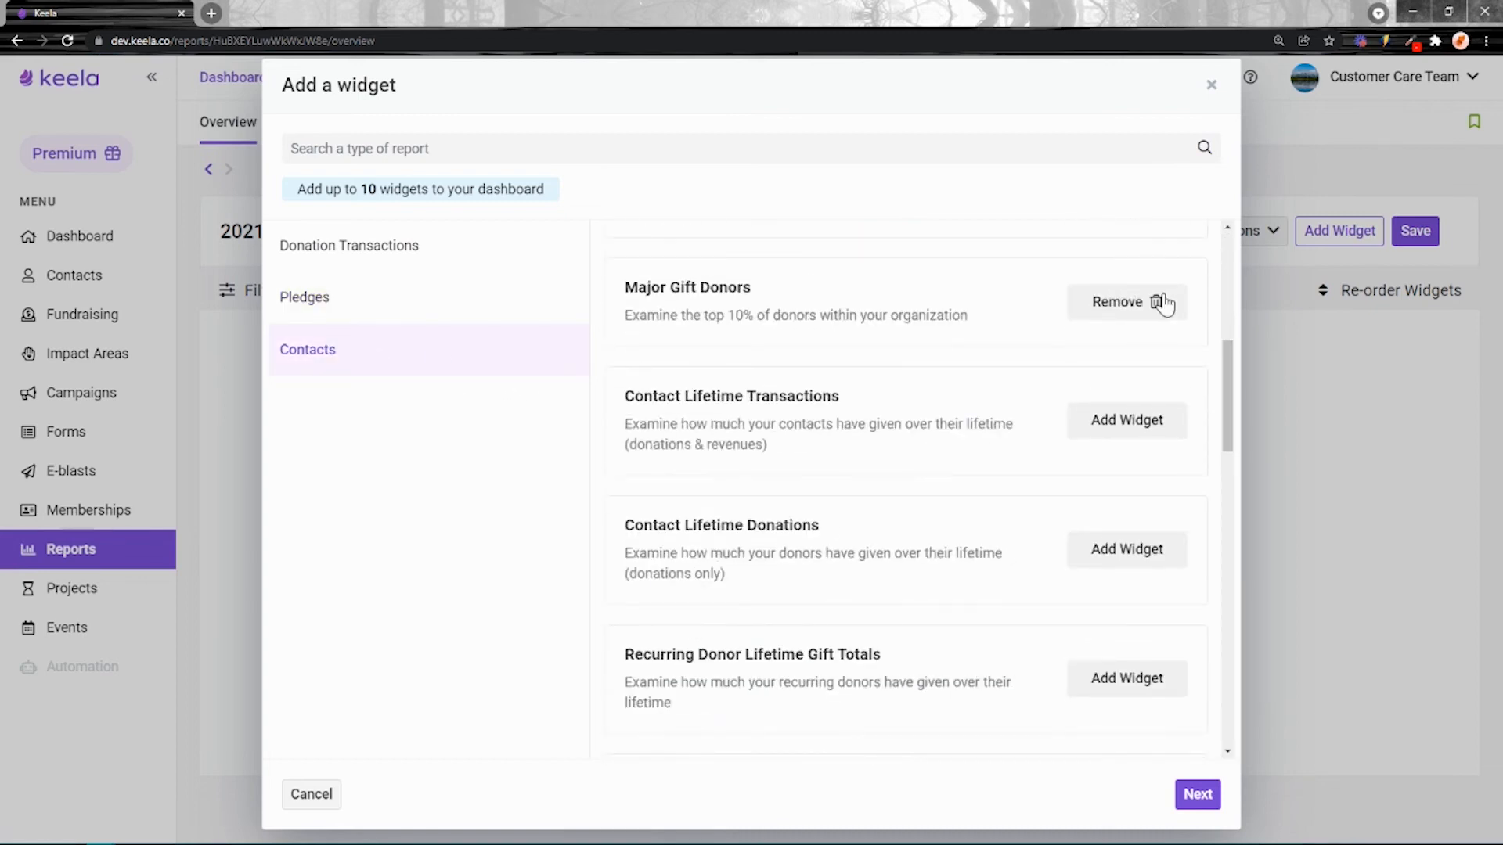
pyautogui.scroll(-2, 763, 530)
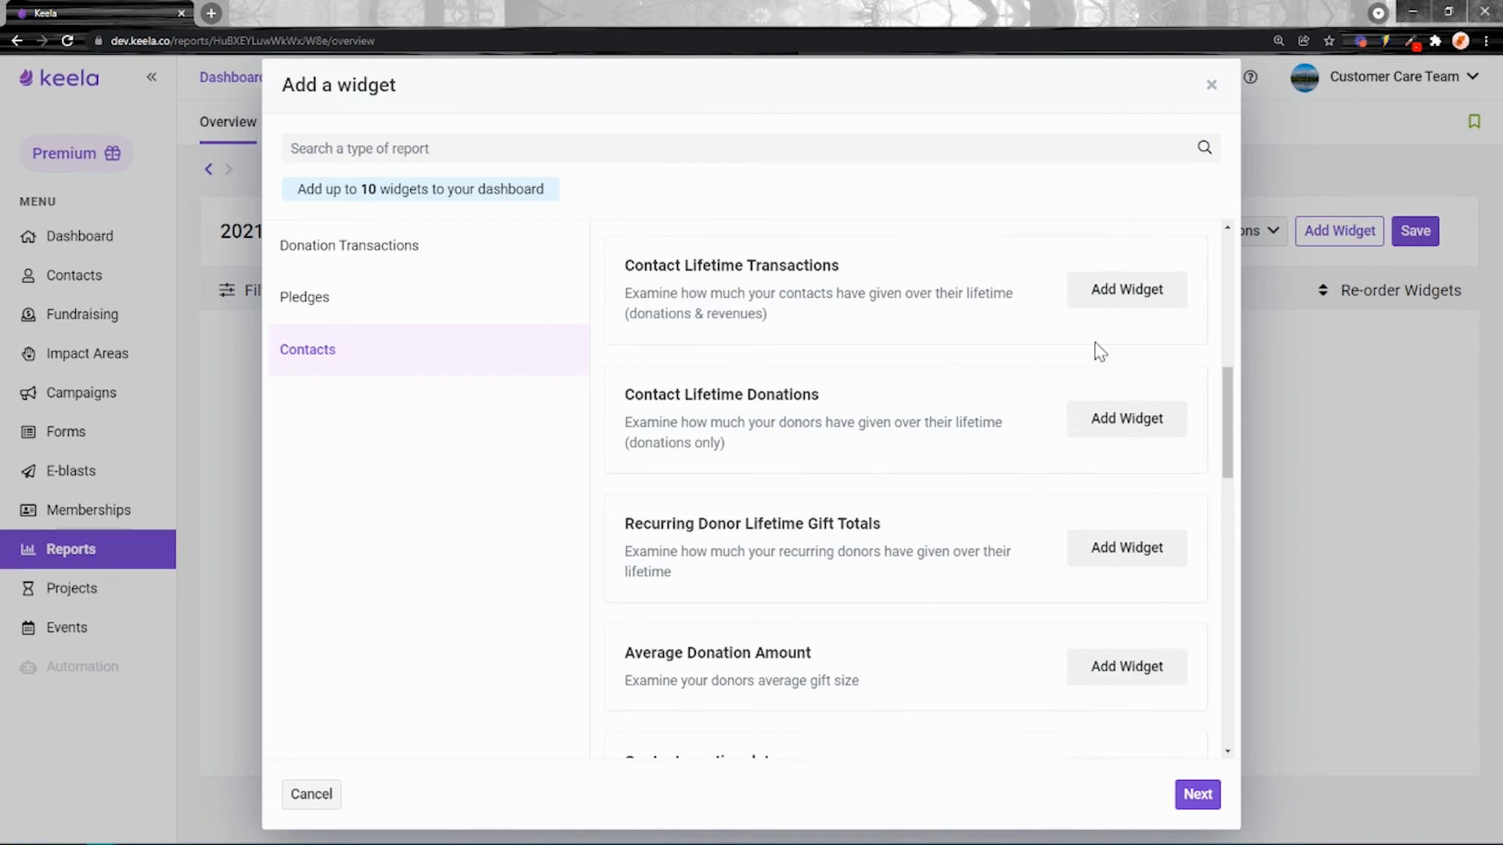
pyautogui.click(1107, 419)
pyautogui.scroll(-4, 984, 470)
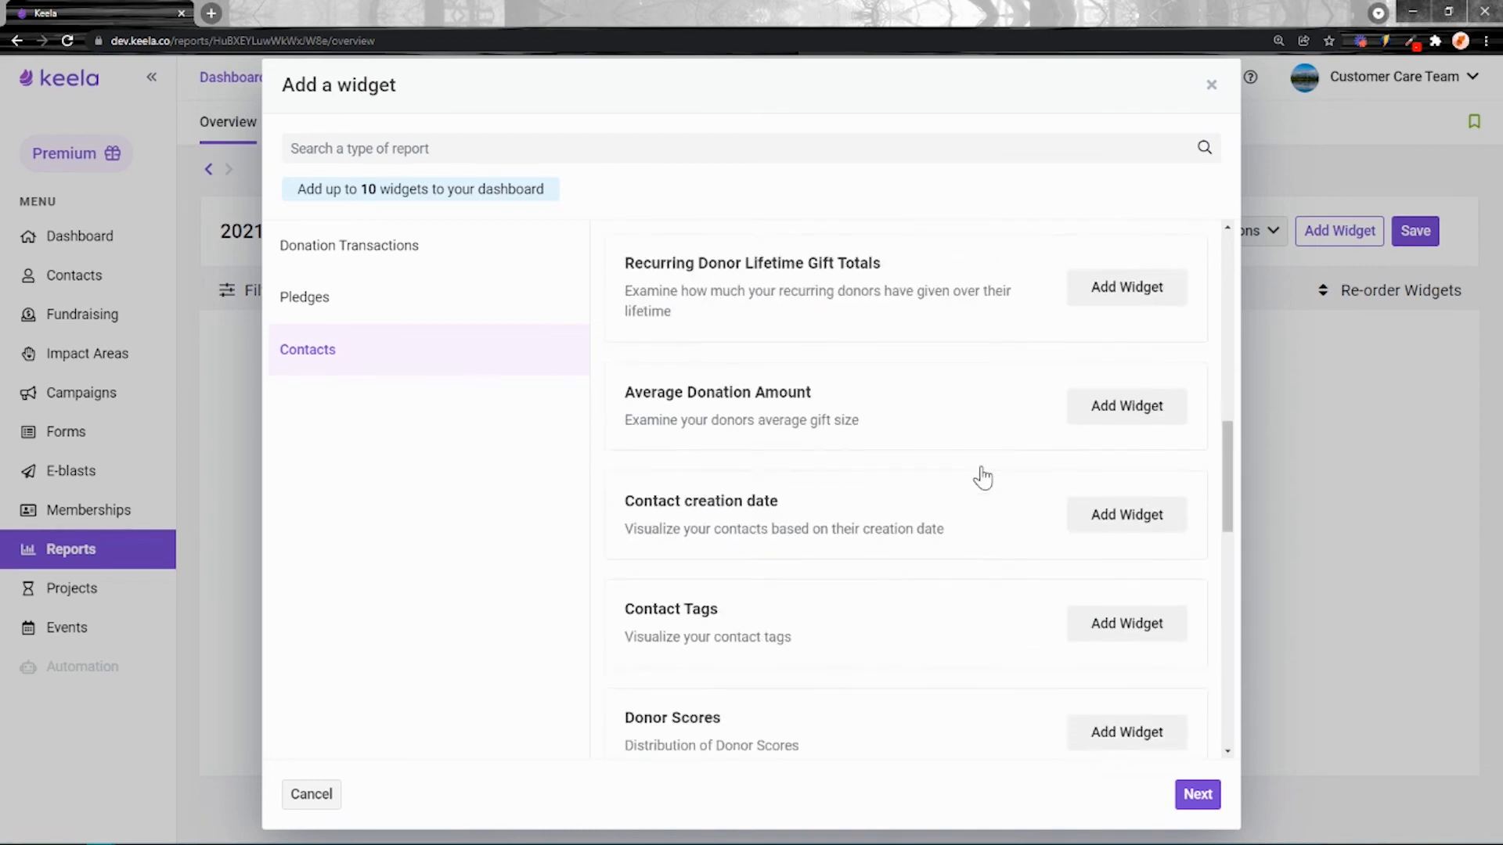
pyautogui.click(1146, 289)
# Include the Engagement Stages widget, add the chosen widgets to the 2021 Donations dashboard and save it
pyautogui.scroll(-4, 873, 651)
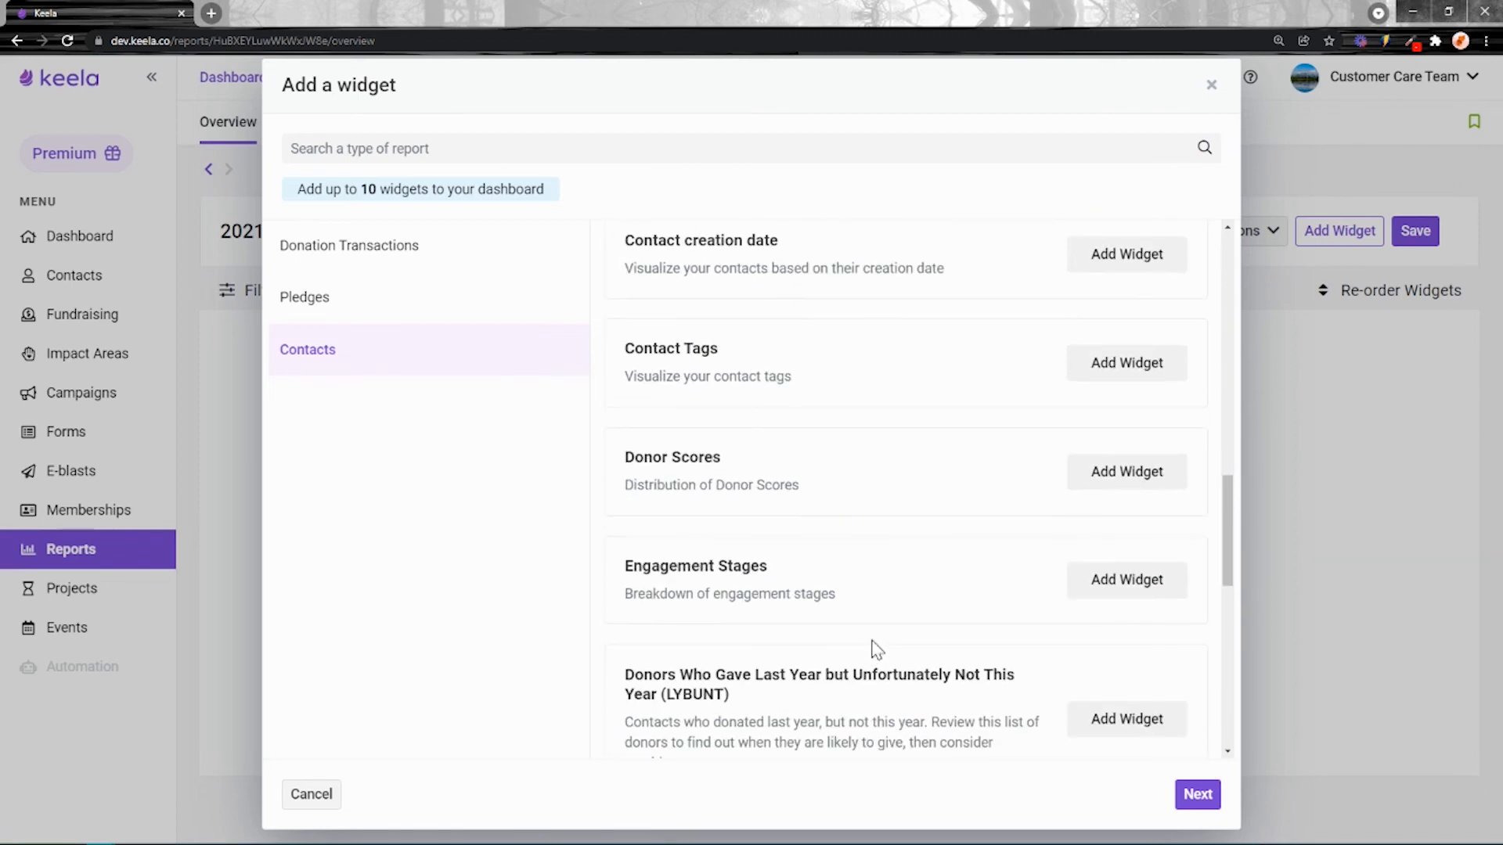
pyautogui.scroll(-4, 875, 649)
pyautogui.scroll(1, 869, 642)
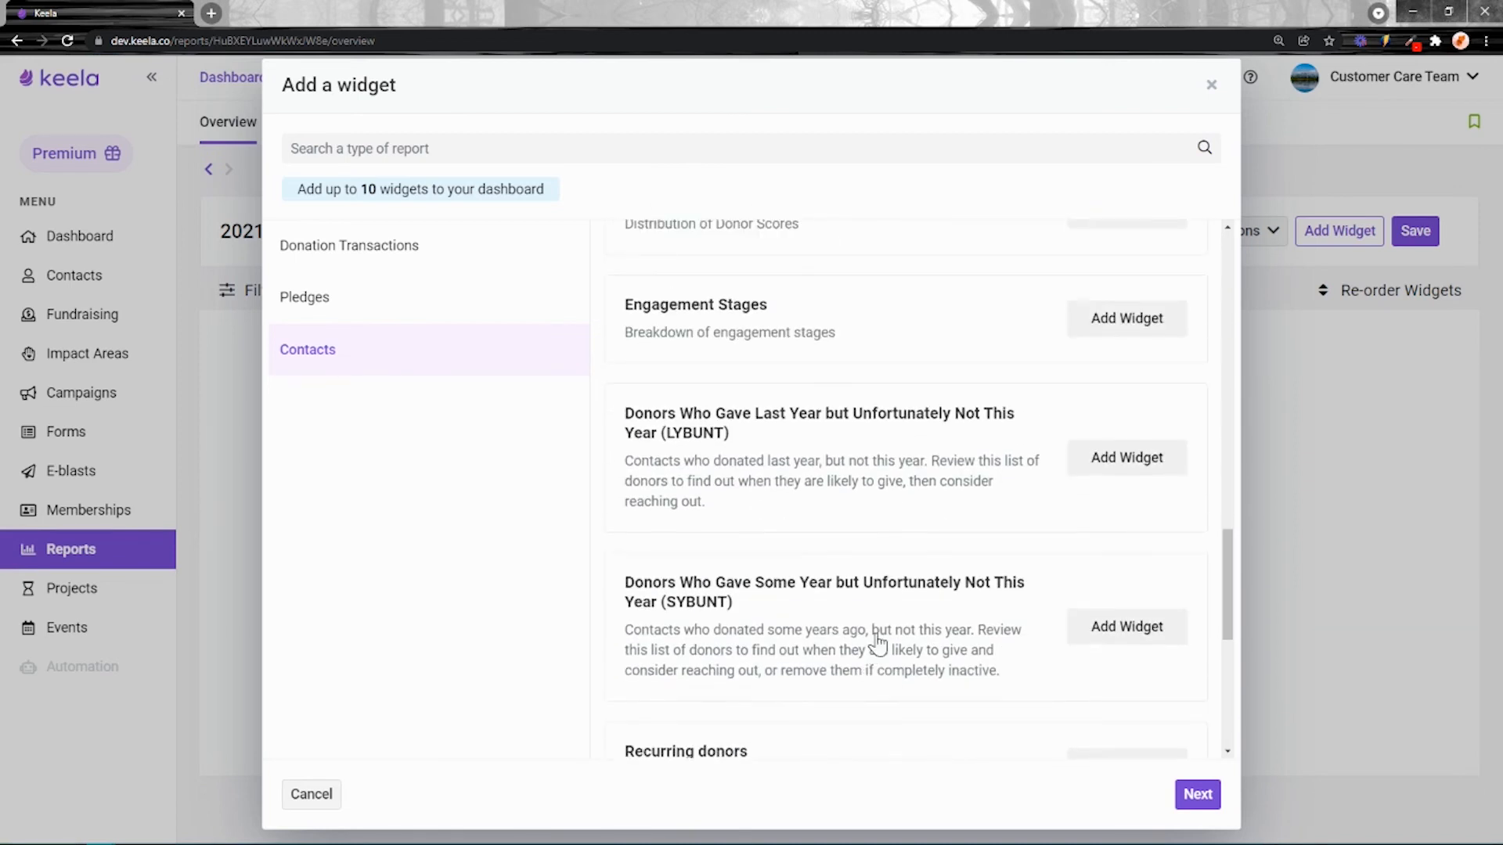
pyautogui.click(1128, 329)
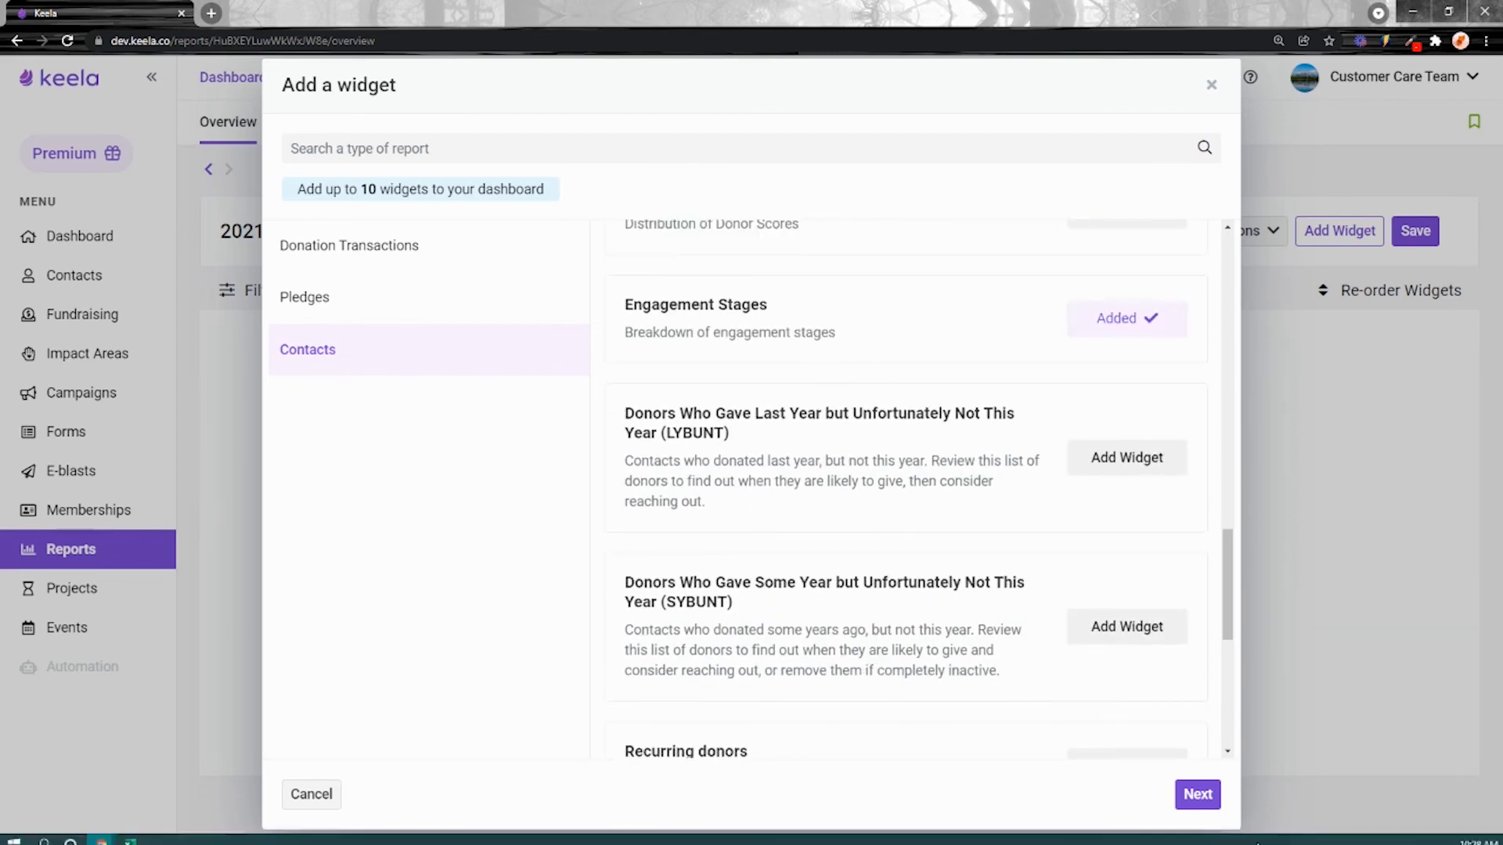
pyautogui.click(1202, 795)
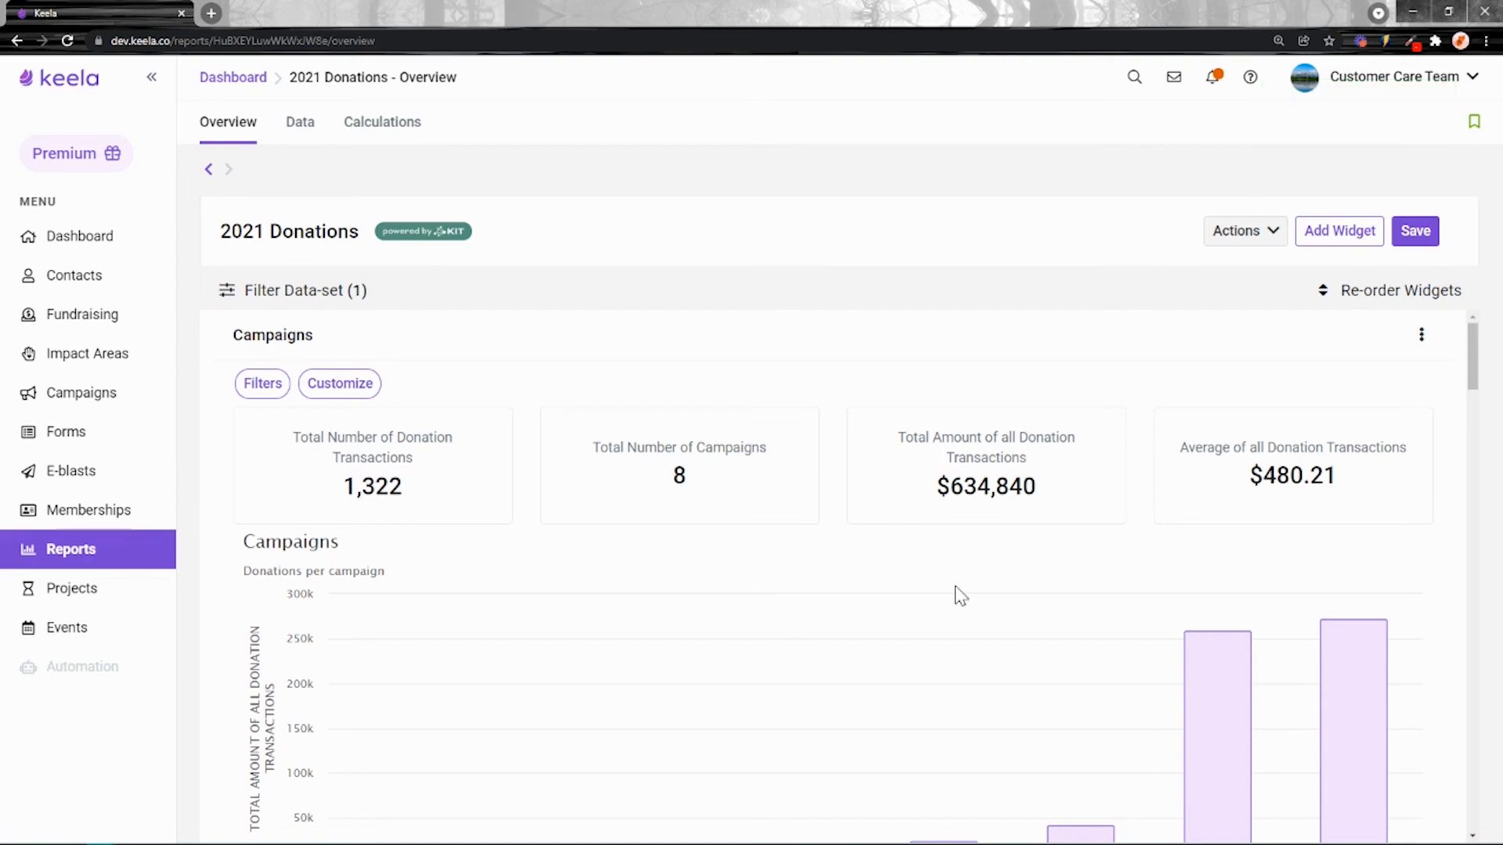
pyautogui.click(1416, 232)
pyautogui.click(1000, 358)
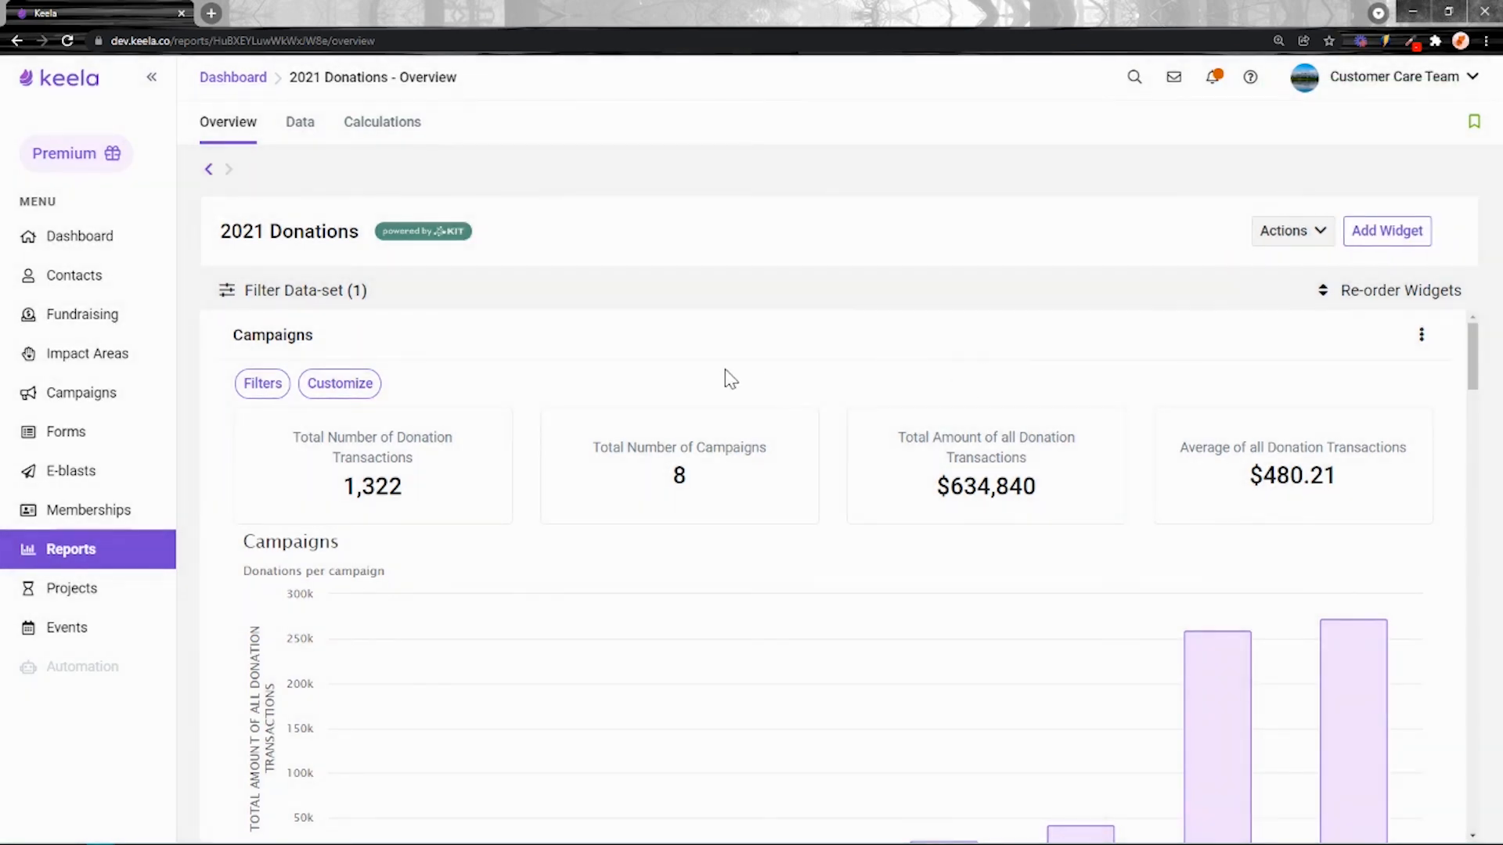
# Examine the Campaigns widget's summary figures and its chart of donations per campaign
pyautogui.scroll(-2, 740, 423)
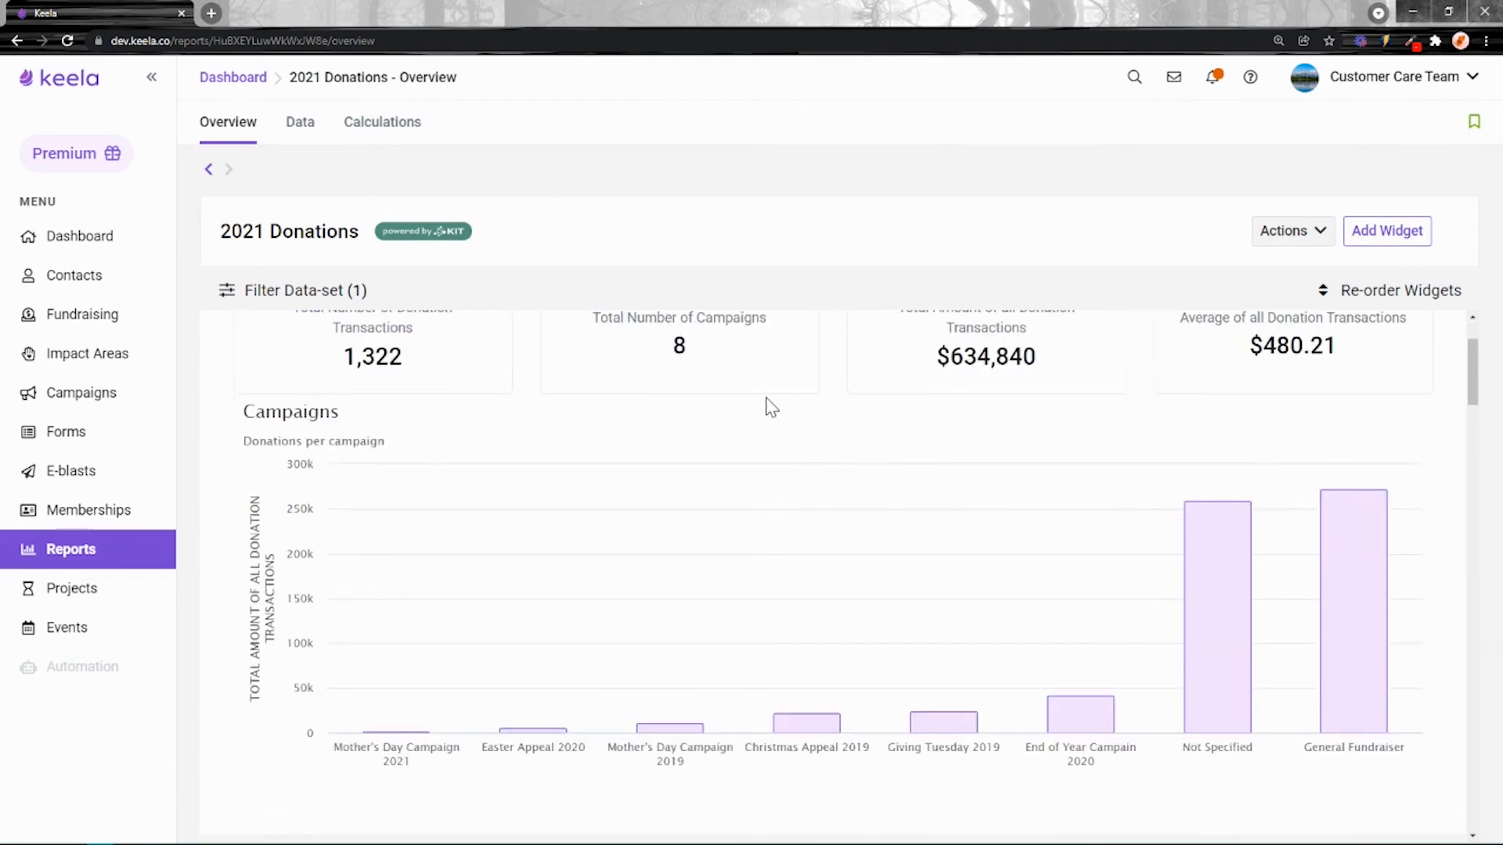
pyautogui.scroll(-5, 830, 431)
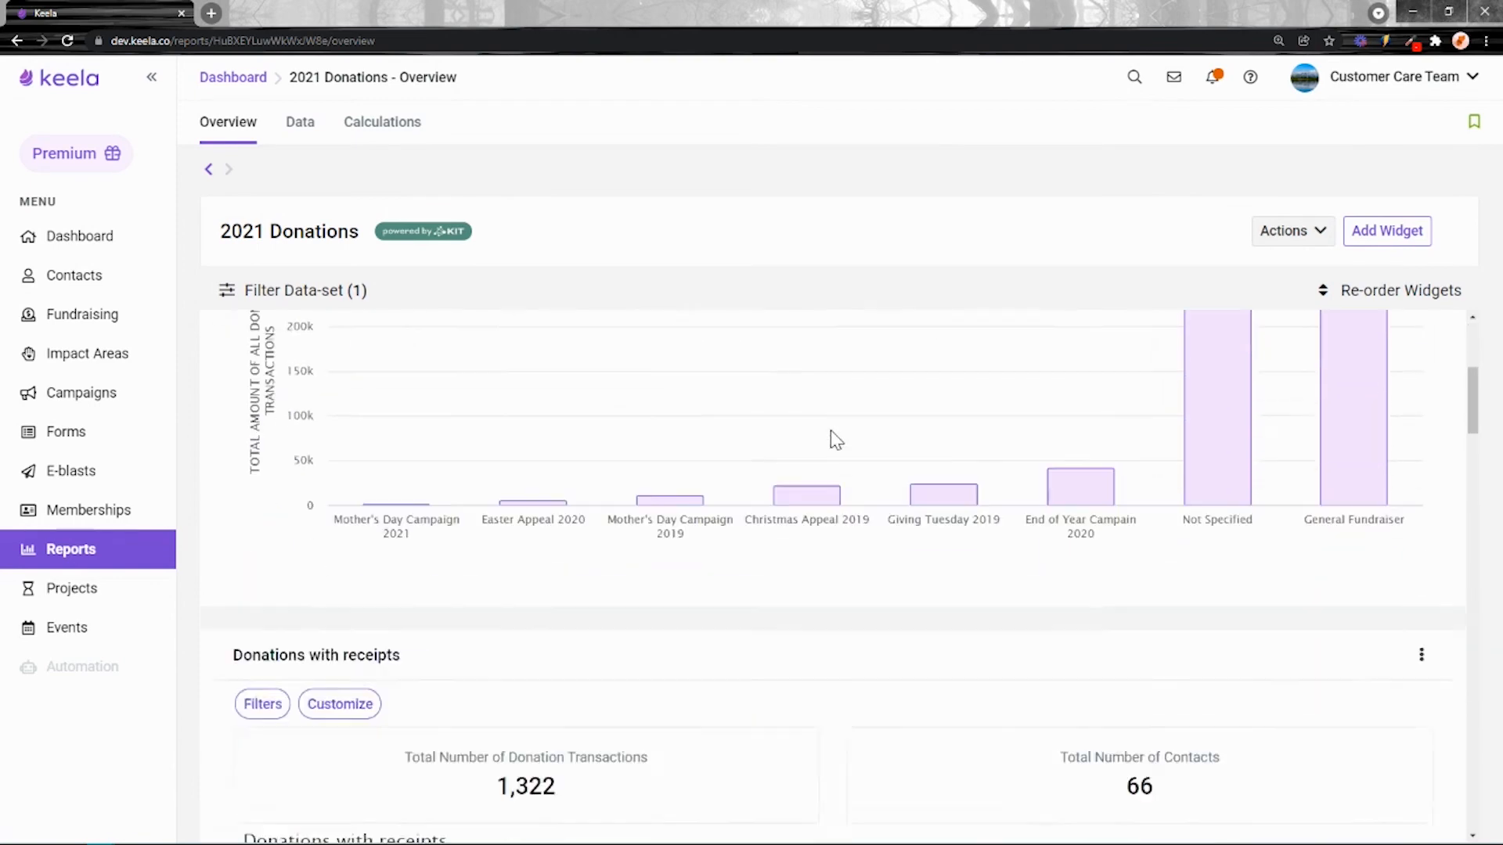
pyautogui.scroll(5, 891, 521)
pyautogui.scroll(2, 902, 548)
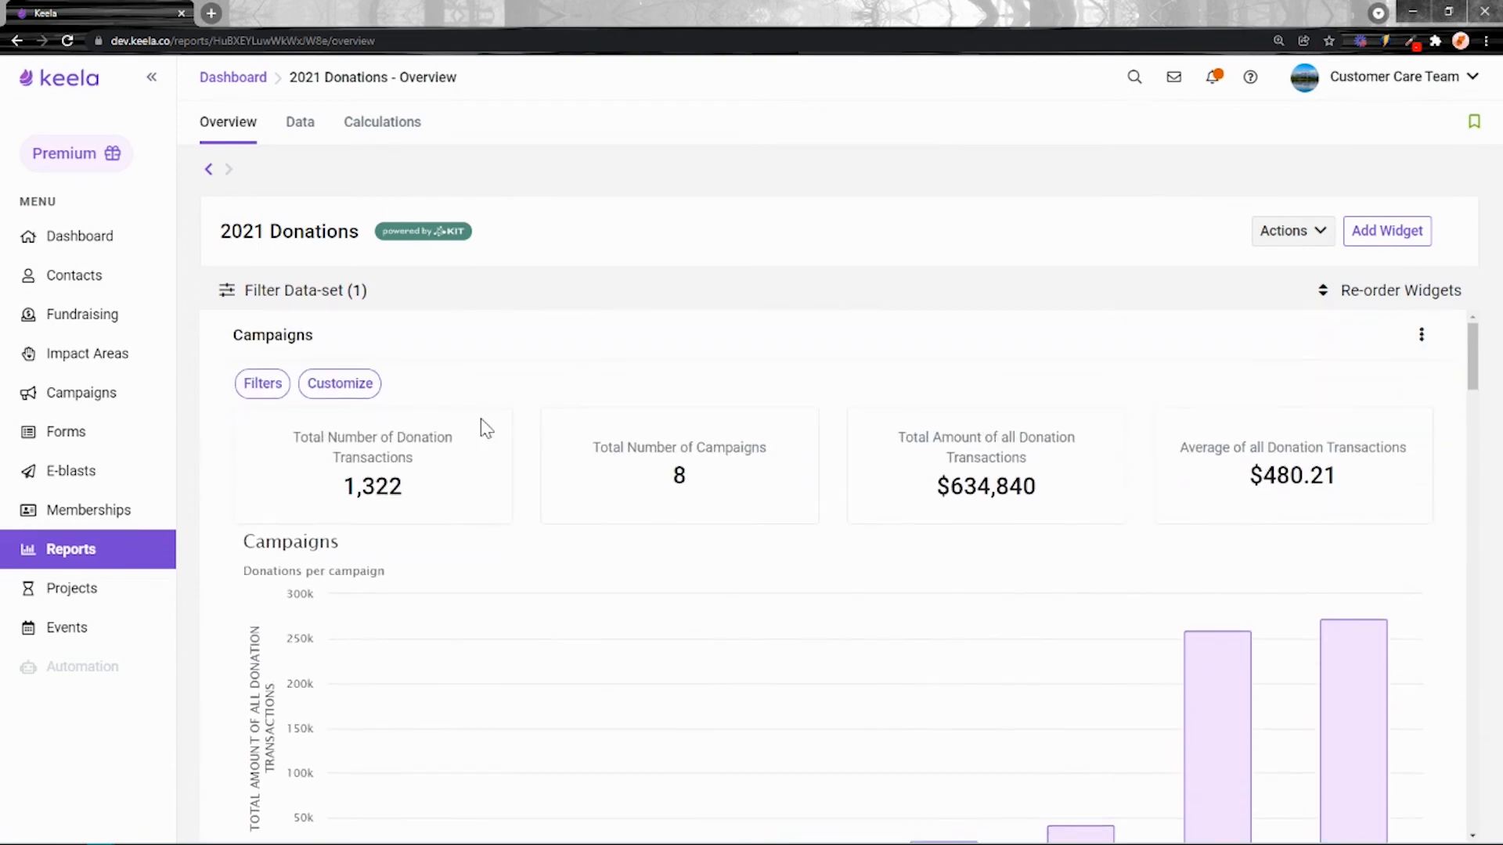
pyautogui.scroll(-2, 509, 525)
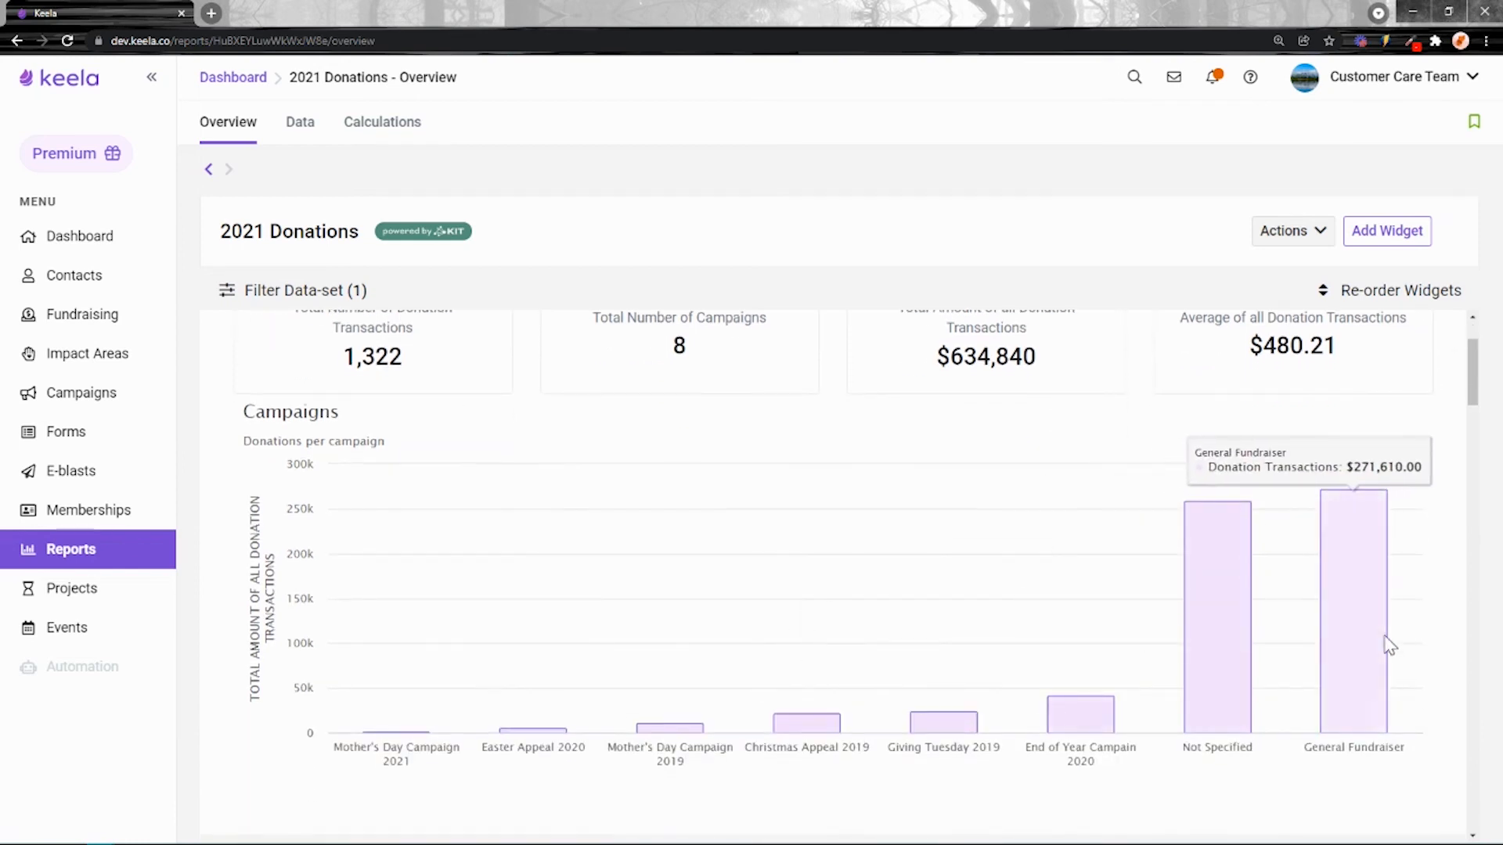
pyautogui.scroll(2, 1401, 650)
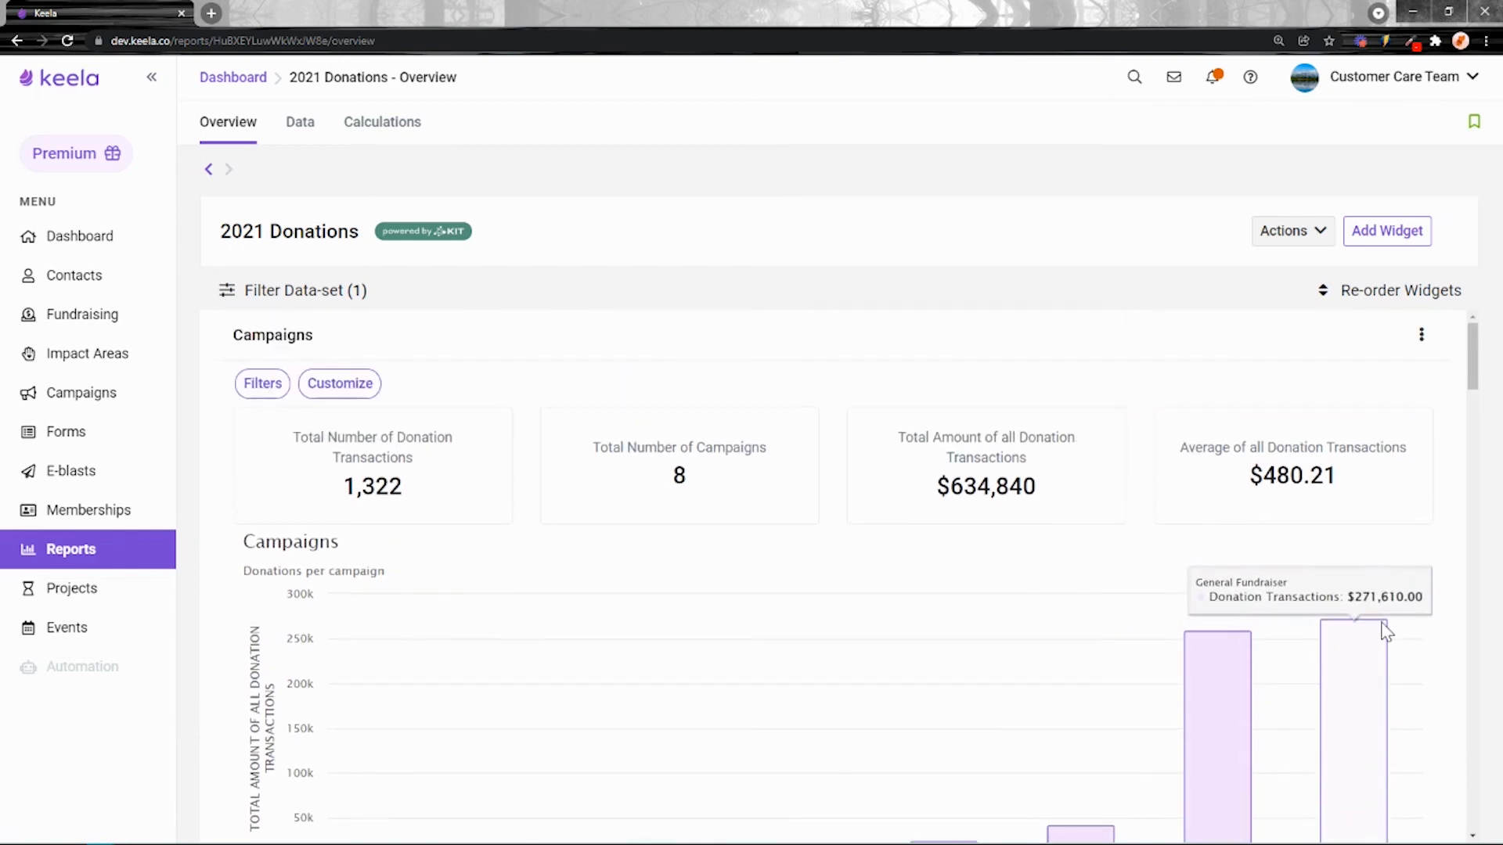
pyautogui.scroll(-2, 438, 747)
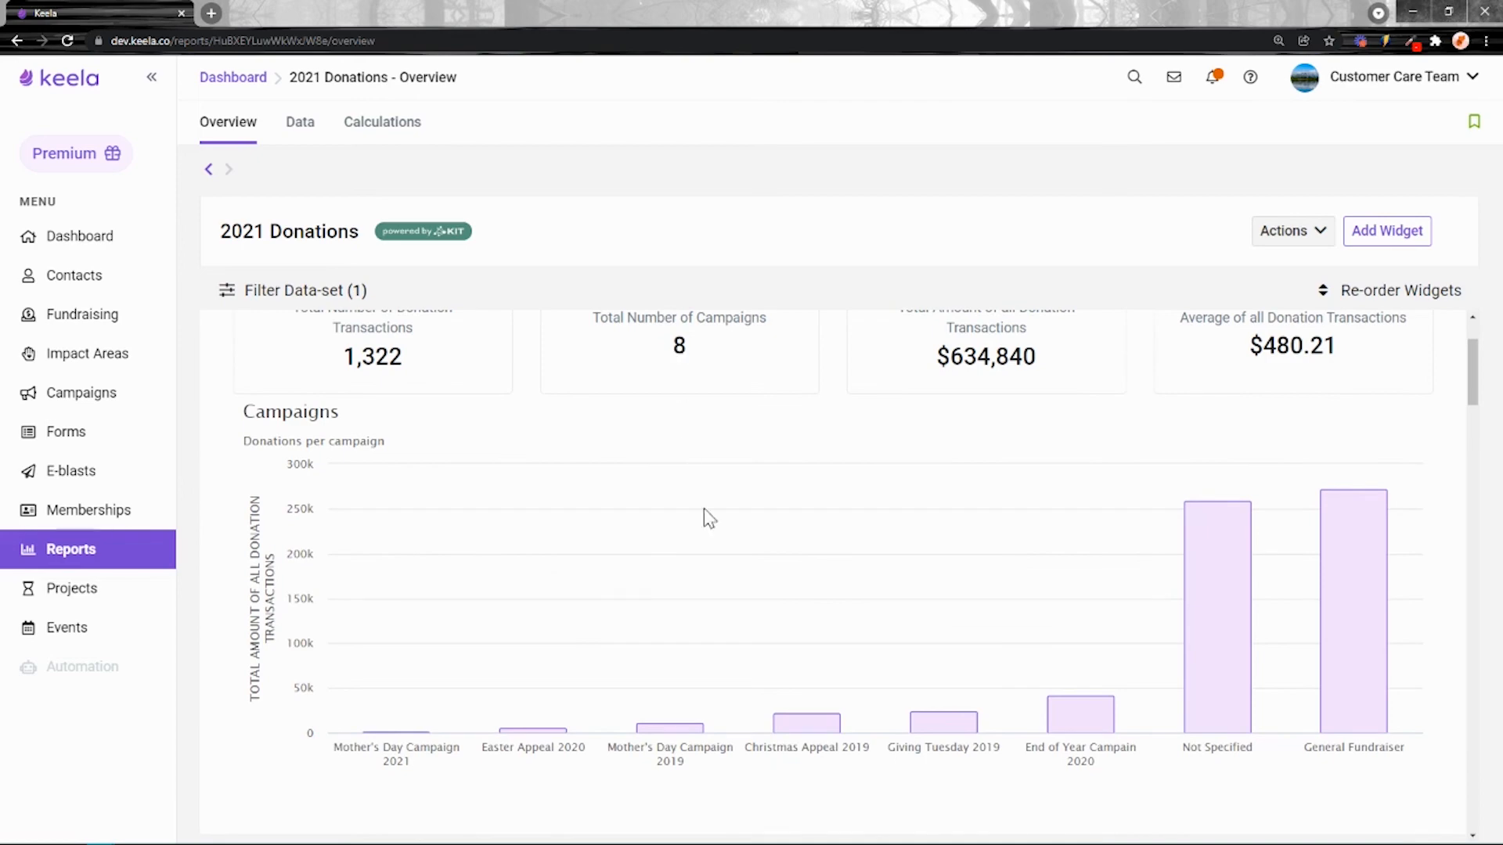
pyautogui.scroll(2, 815, 567)
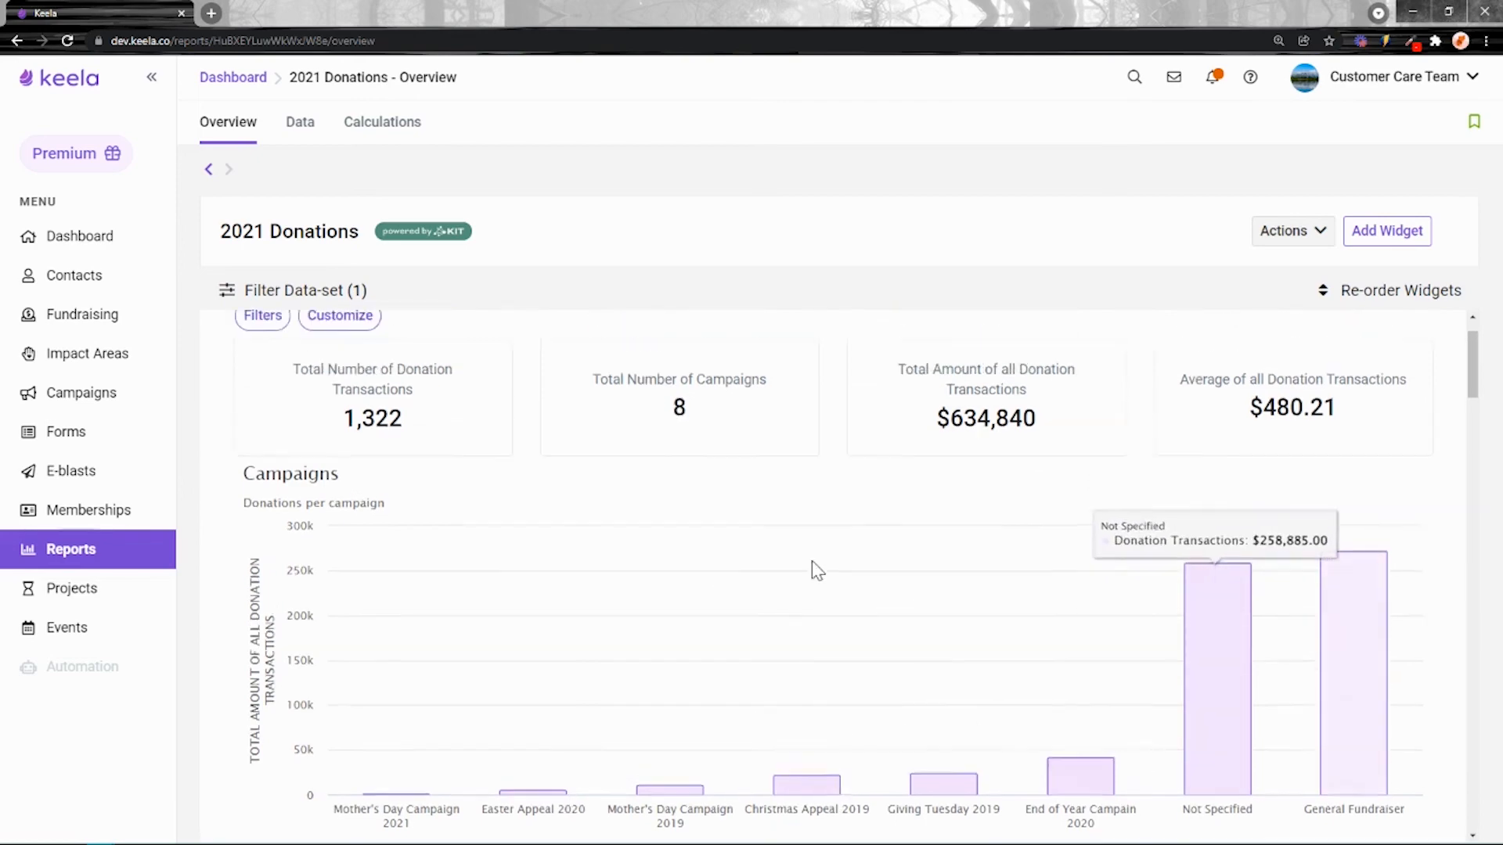
# Customize the Campaigns chart to a pie display with the count operator, save it and check the result
pyautogui.click(322, 388)
pyautogui.click(486, 286)
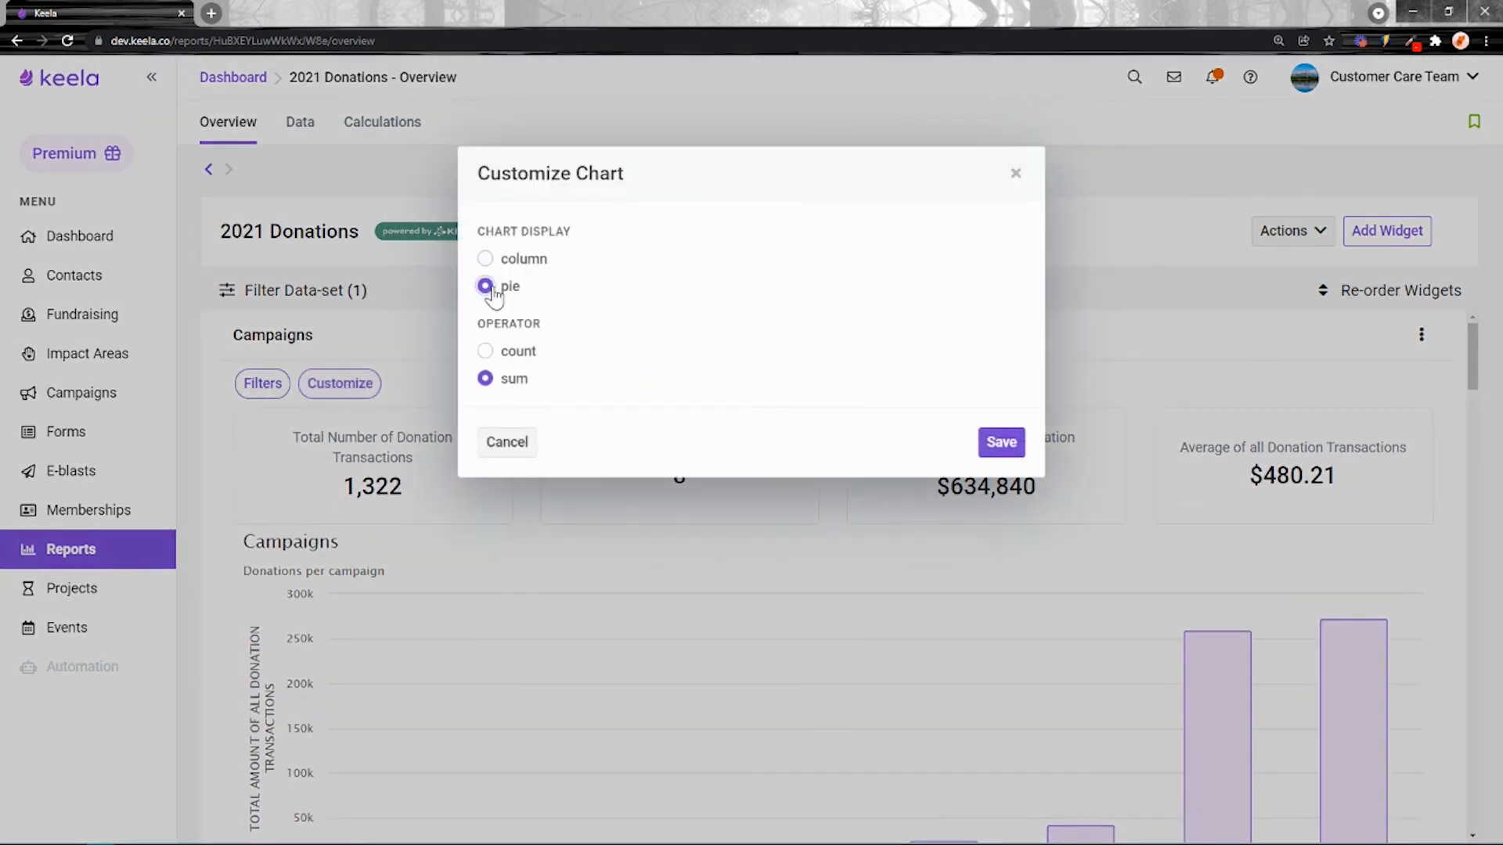
pyautogui.click(487, 352)
pyautogui.click(1005, 444)
pyautogui.scroll(-2, 972, 495)
pyautogui.scroll(-3, 972, 496)
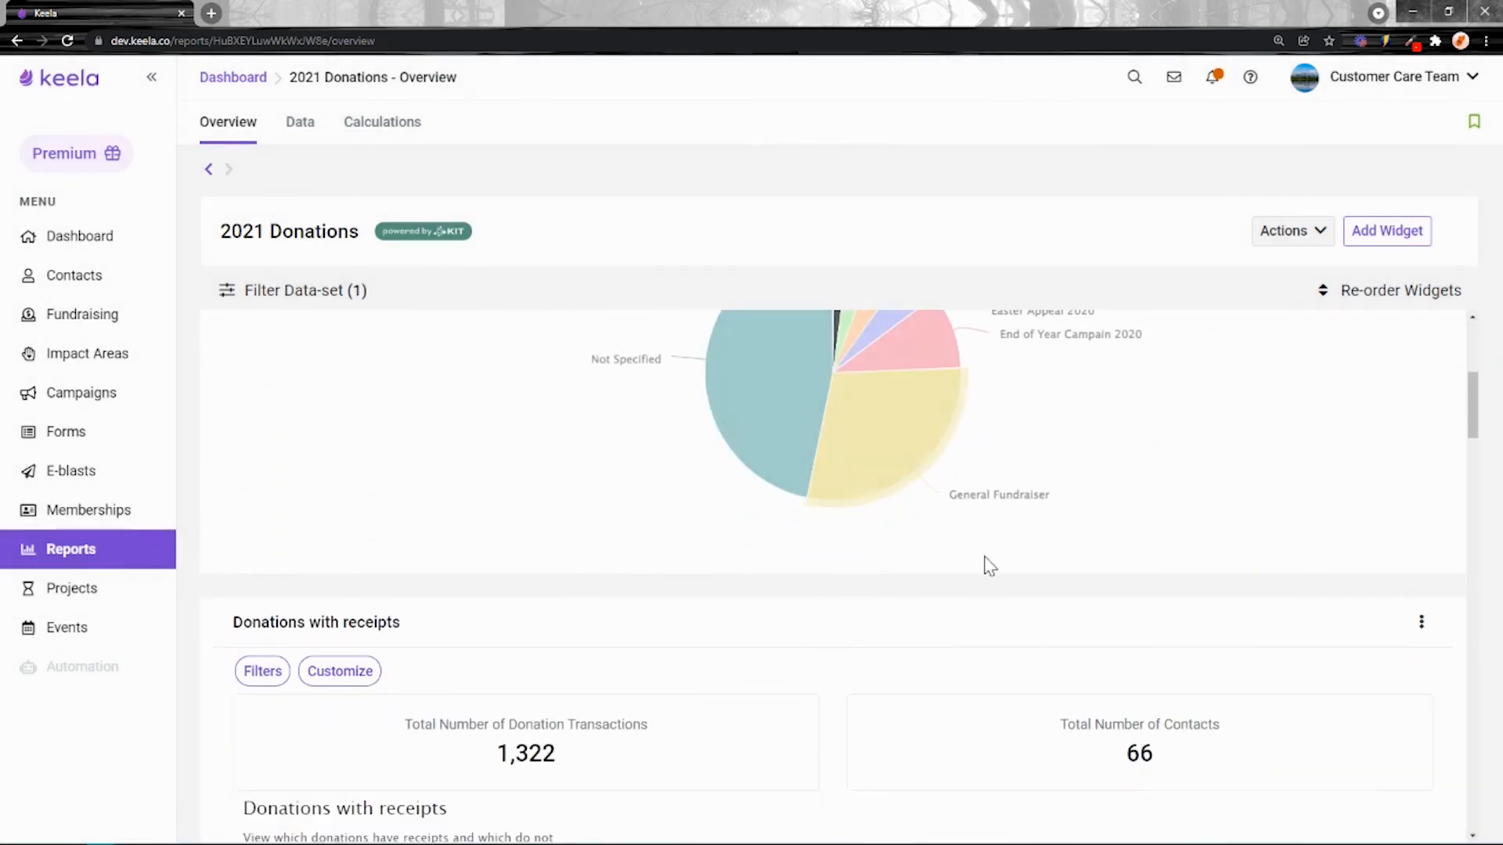
pyautogui.scroll(2, 987, 584)
pyautogui.scroll(-1, 832, 470)
# Open the donation records behind the No Receipt Issued column of the Donations with receipts chart
pyautogui.scroll(-3, 1118, 476)
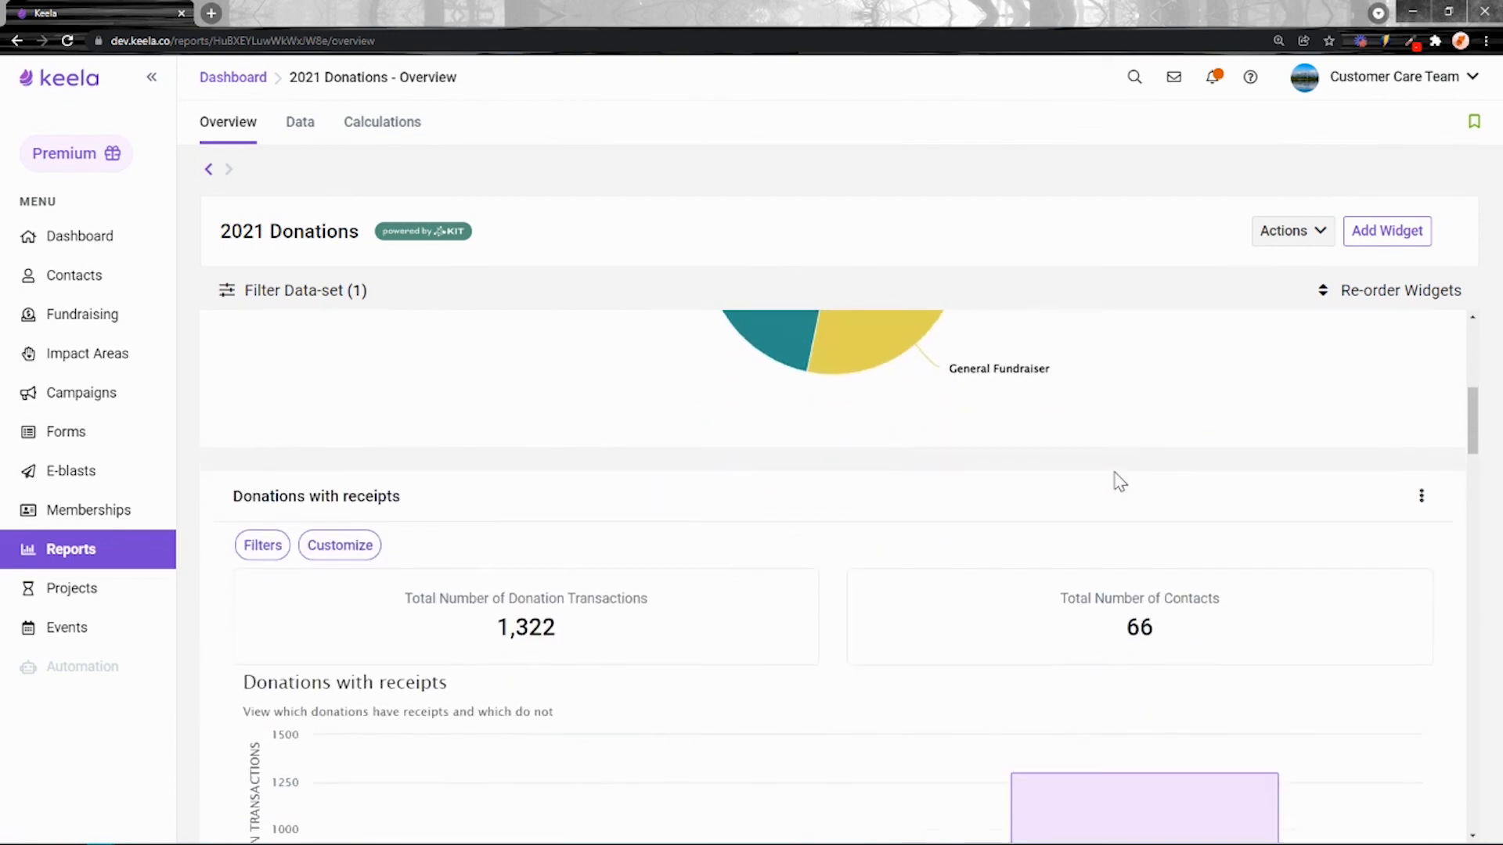
pyautogui.scroll(-4, 496, 406)
pyautogui.scroll(3, 467, 487)
pyautogui.scroll(-3, 468, 488)
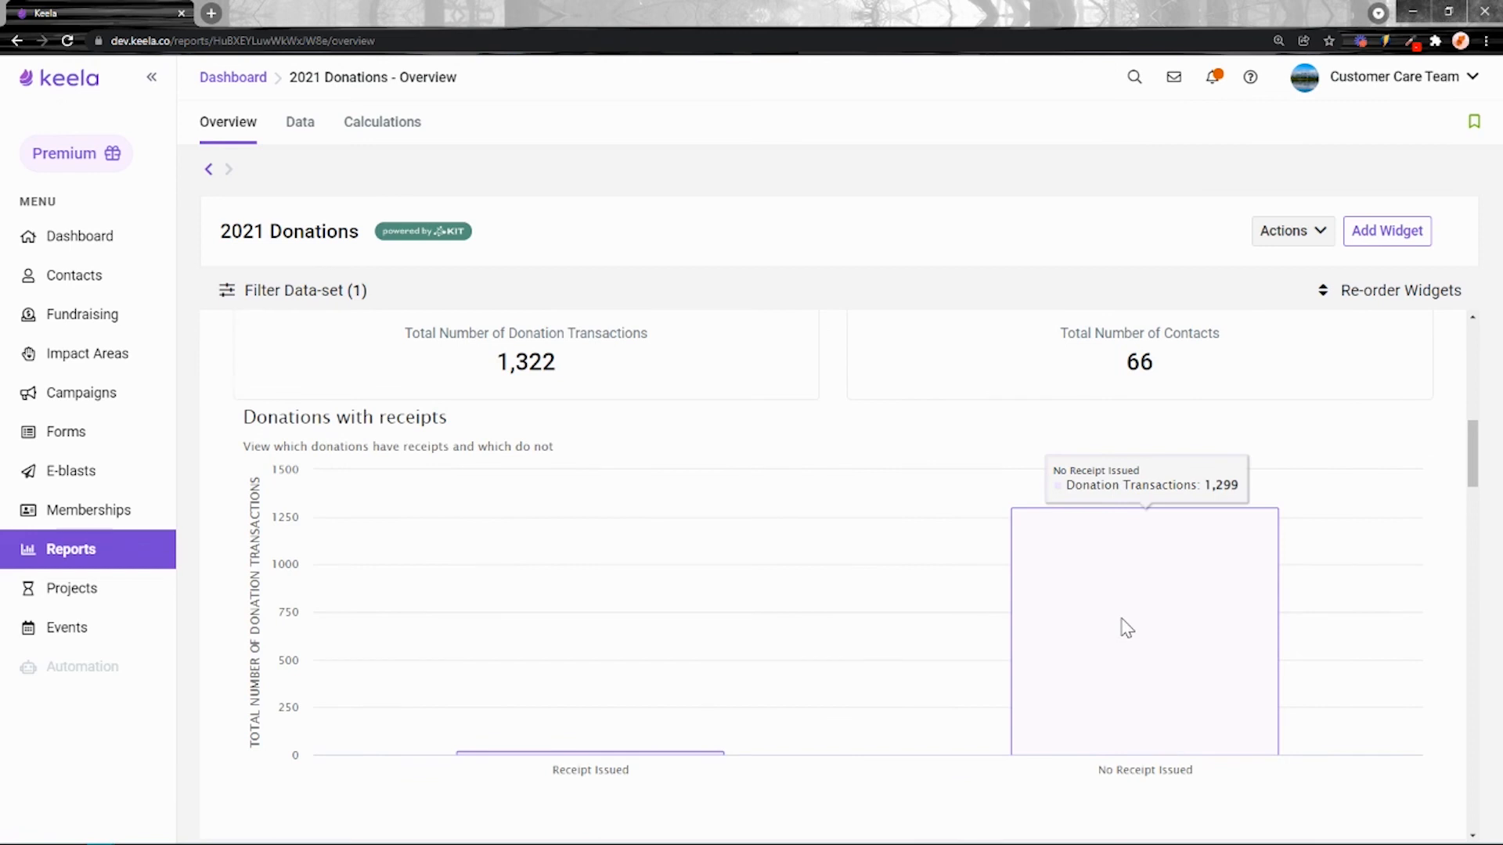
pyautogui.click(1124, 624)
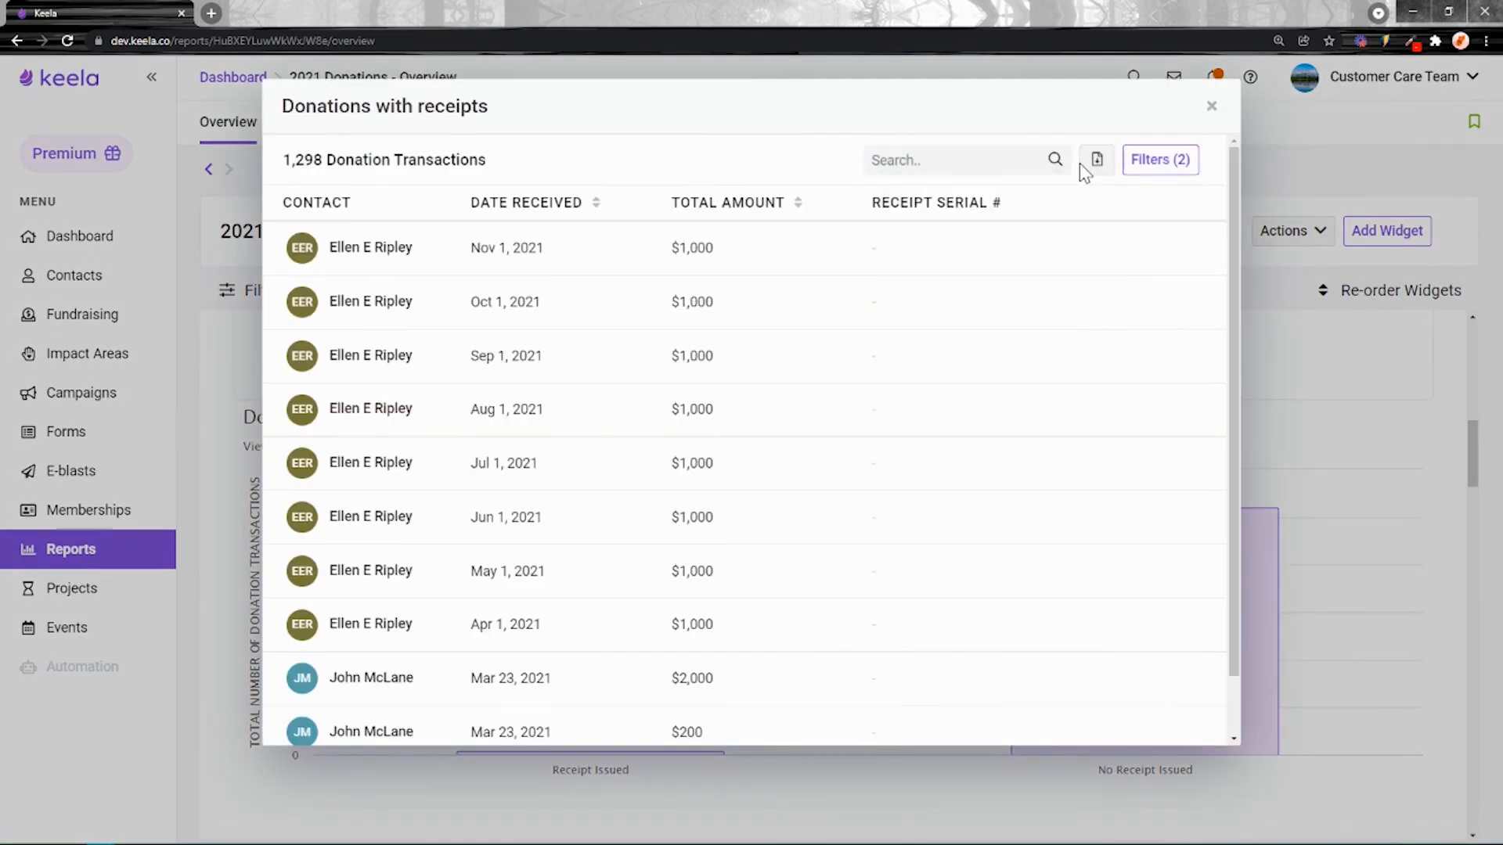
# Add the contacts associated with the unreceipted donations to the tag 2021 Donation Report and save
pyautogui.click(1088, 163)
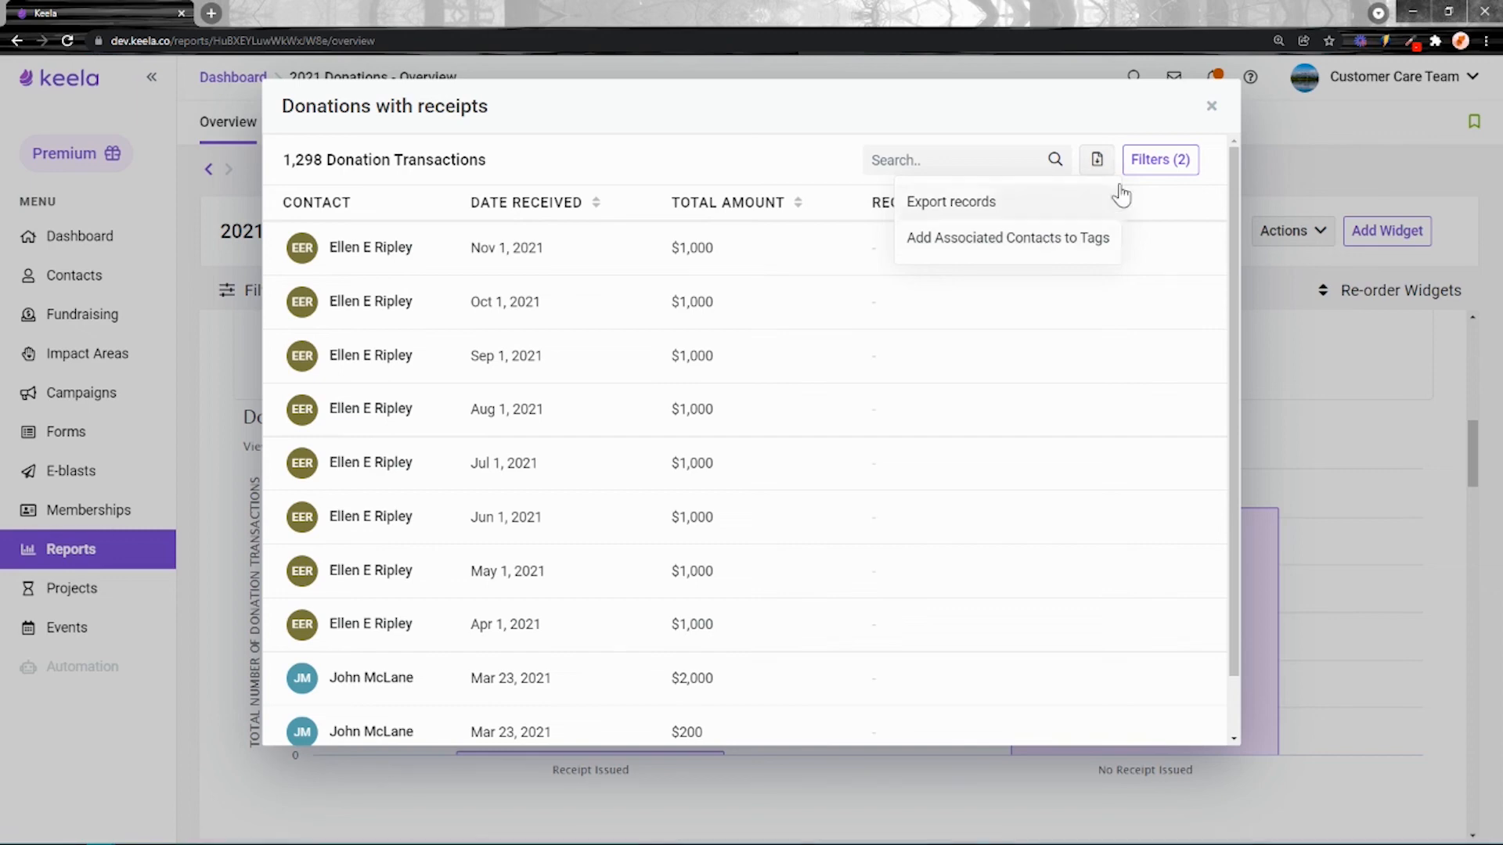
pyautogui.click(1097, 160)
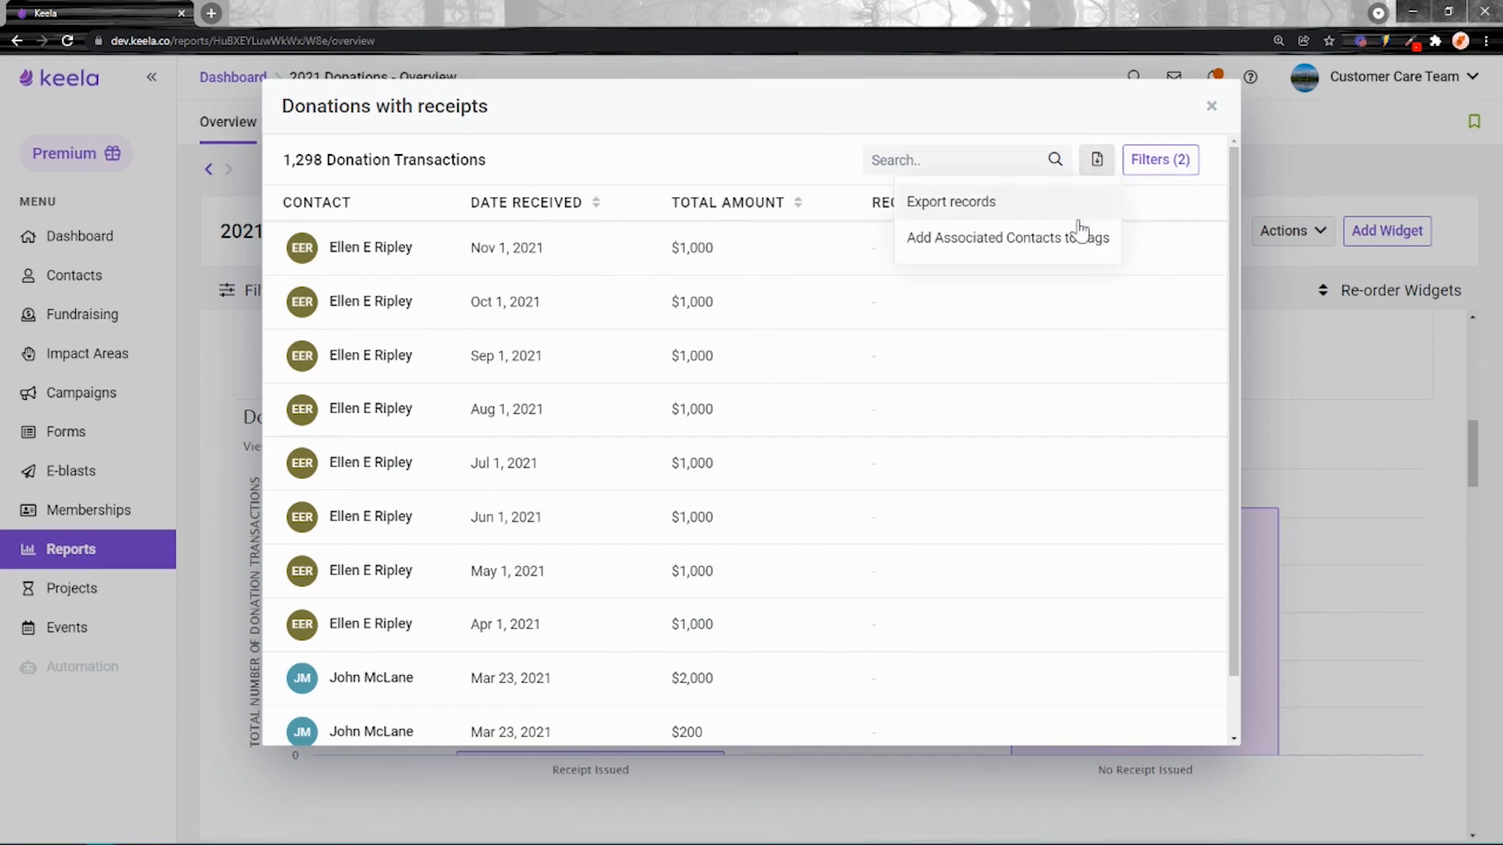
pyautogui.click(1084, 202)
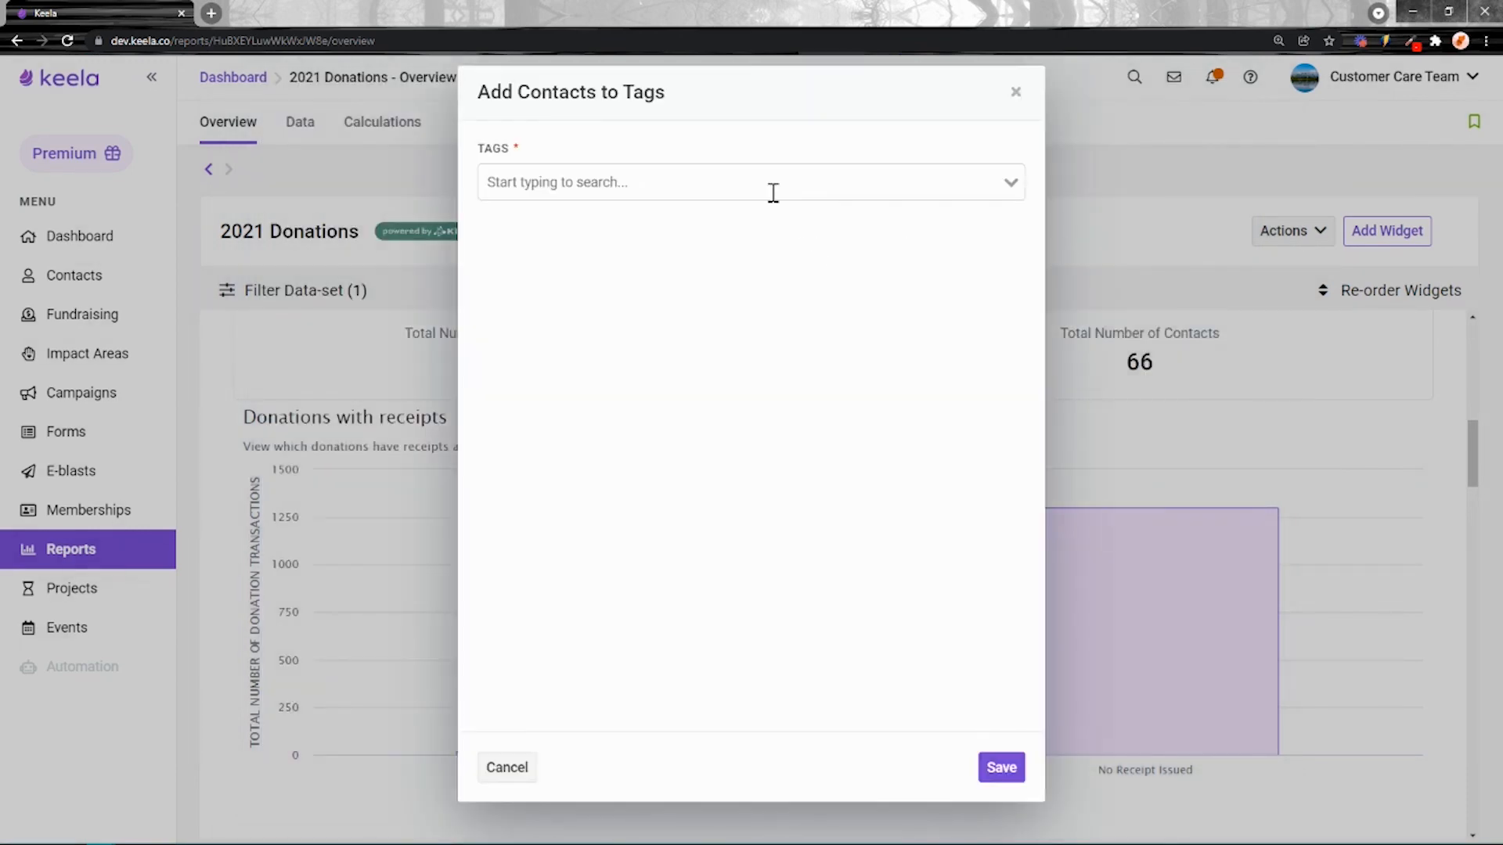
pyautogui.click(760, 189)
pyautogui.write('2021 Donation Report')
pyautogui.click(695, 227)
pyautogui.click(1011, 775)
# Review the remaining widgets and the data and calculations views of the 2021 Donations report, ending on its overview
pyautogui.scroll(-8, 1376, 642)
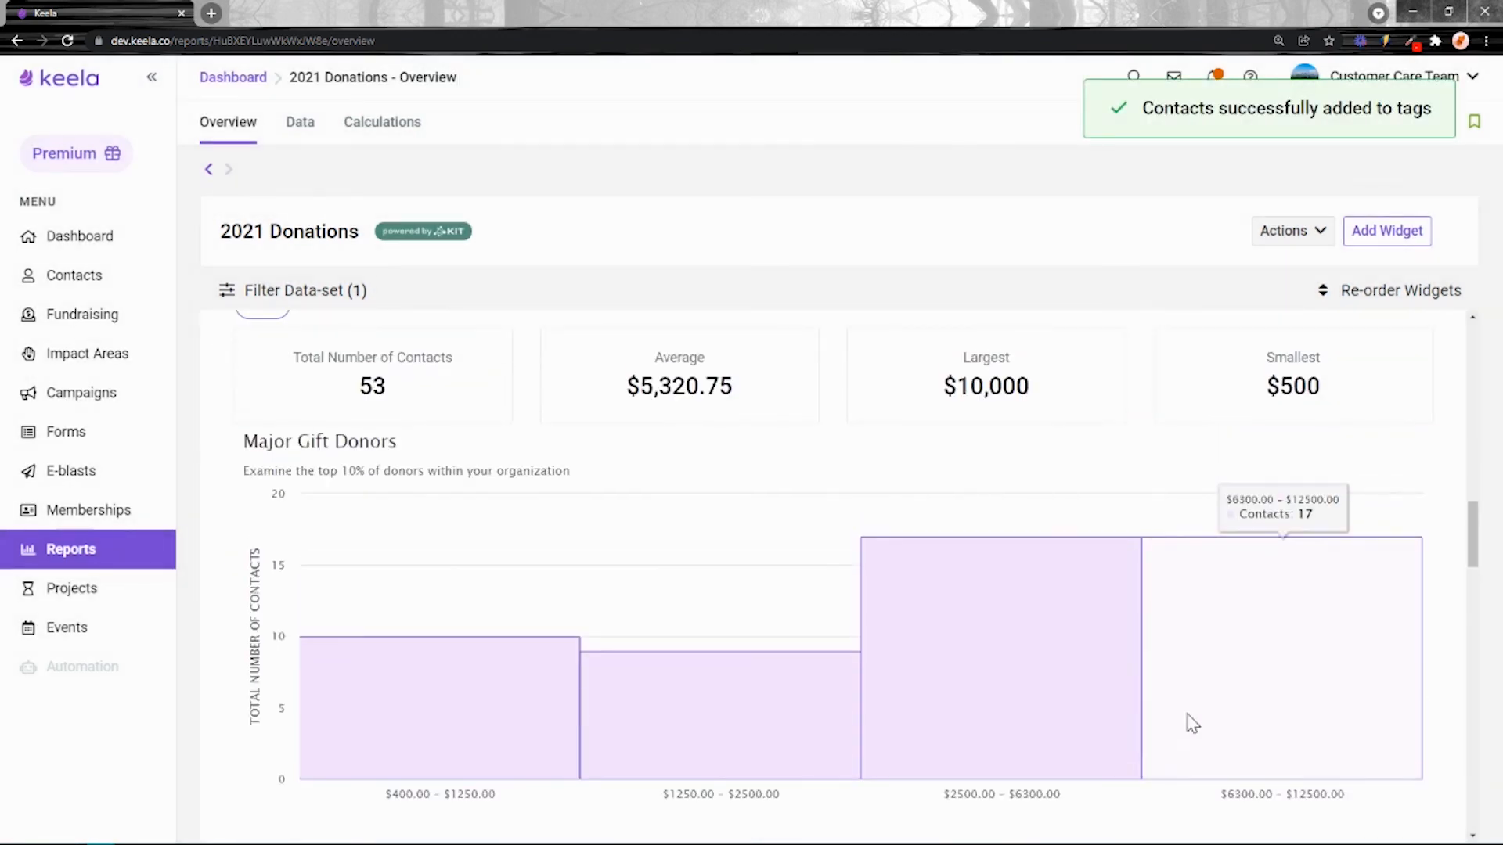
pyautogui.scroll(-8, 1190, 722)
pyautogui.scroll(20, 1174, 728)
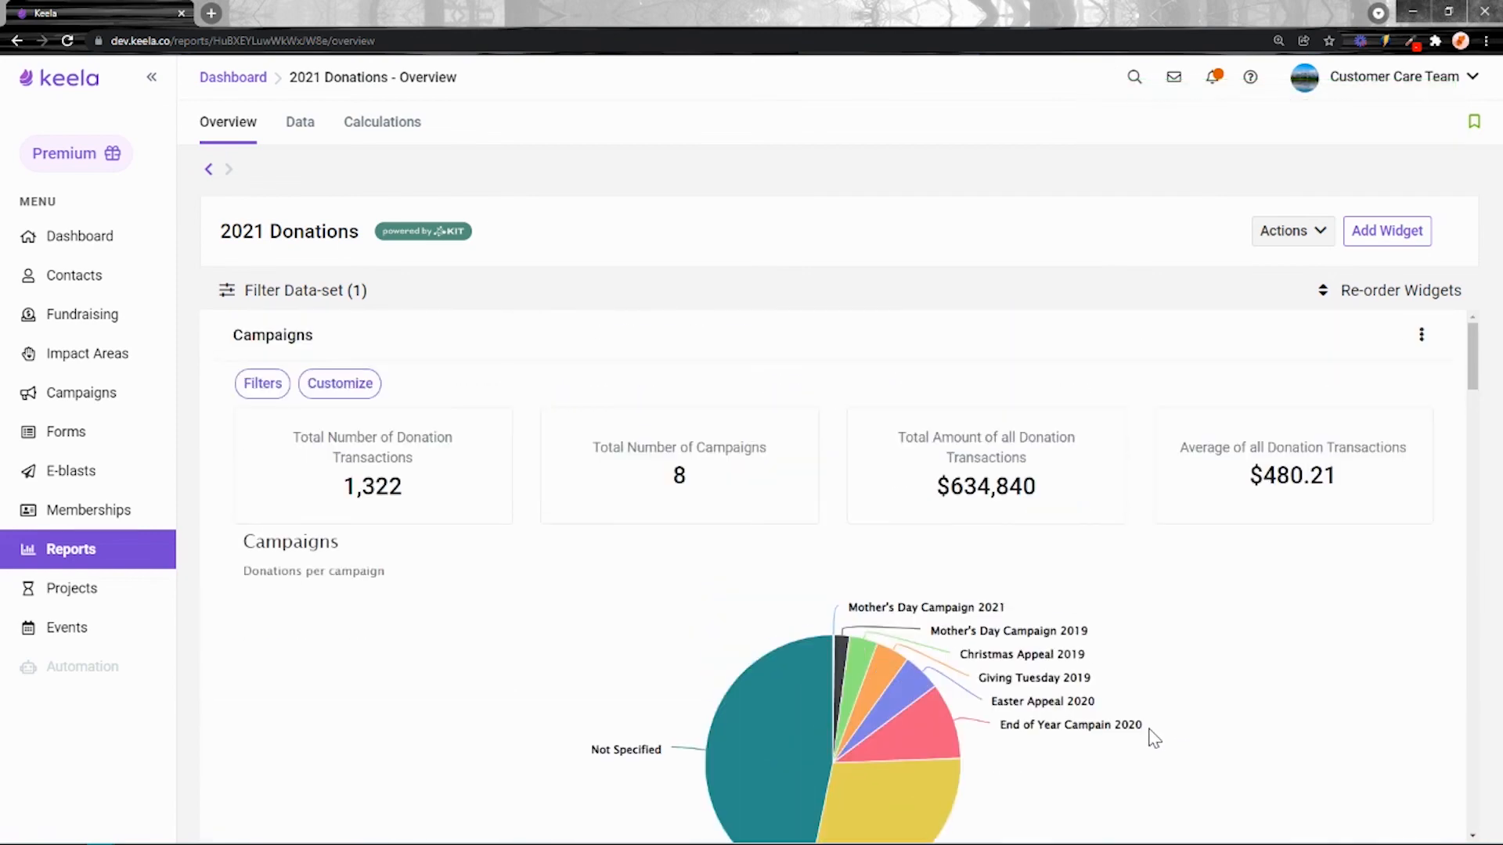
pyautogui.click(300, 123)
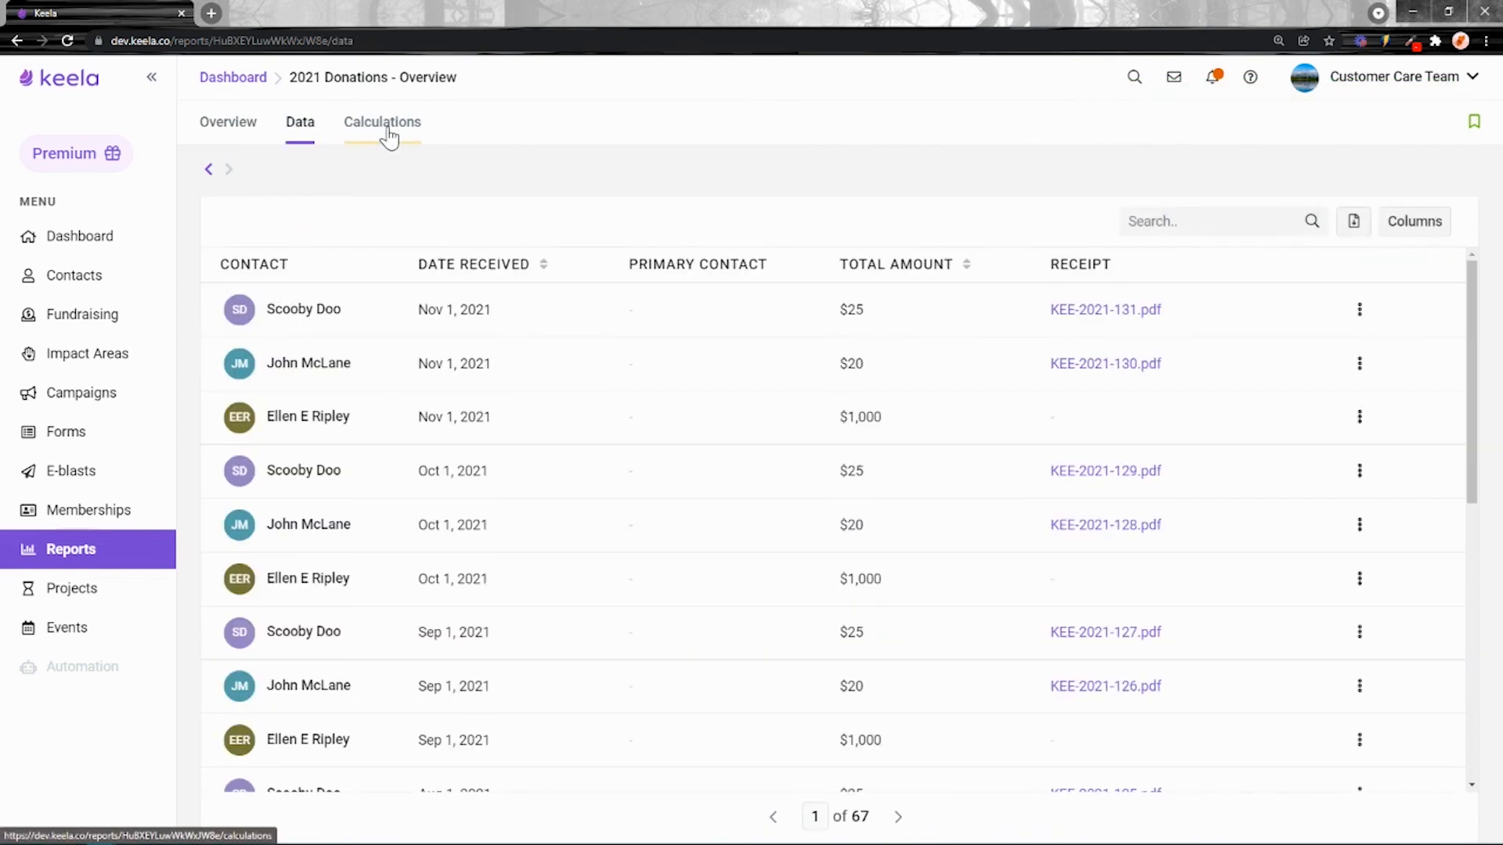
pyautogui.click(383, 123)
pyautogui.click(231, 123)
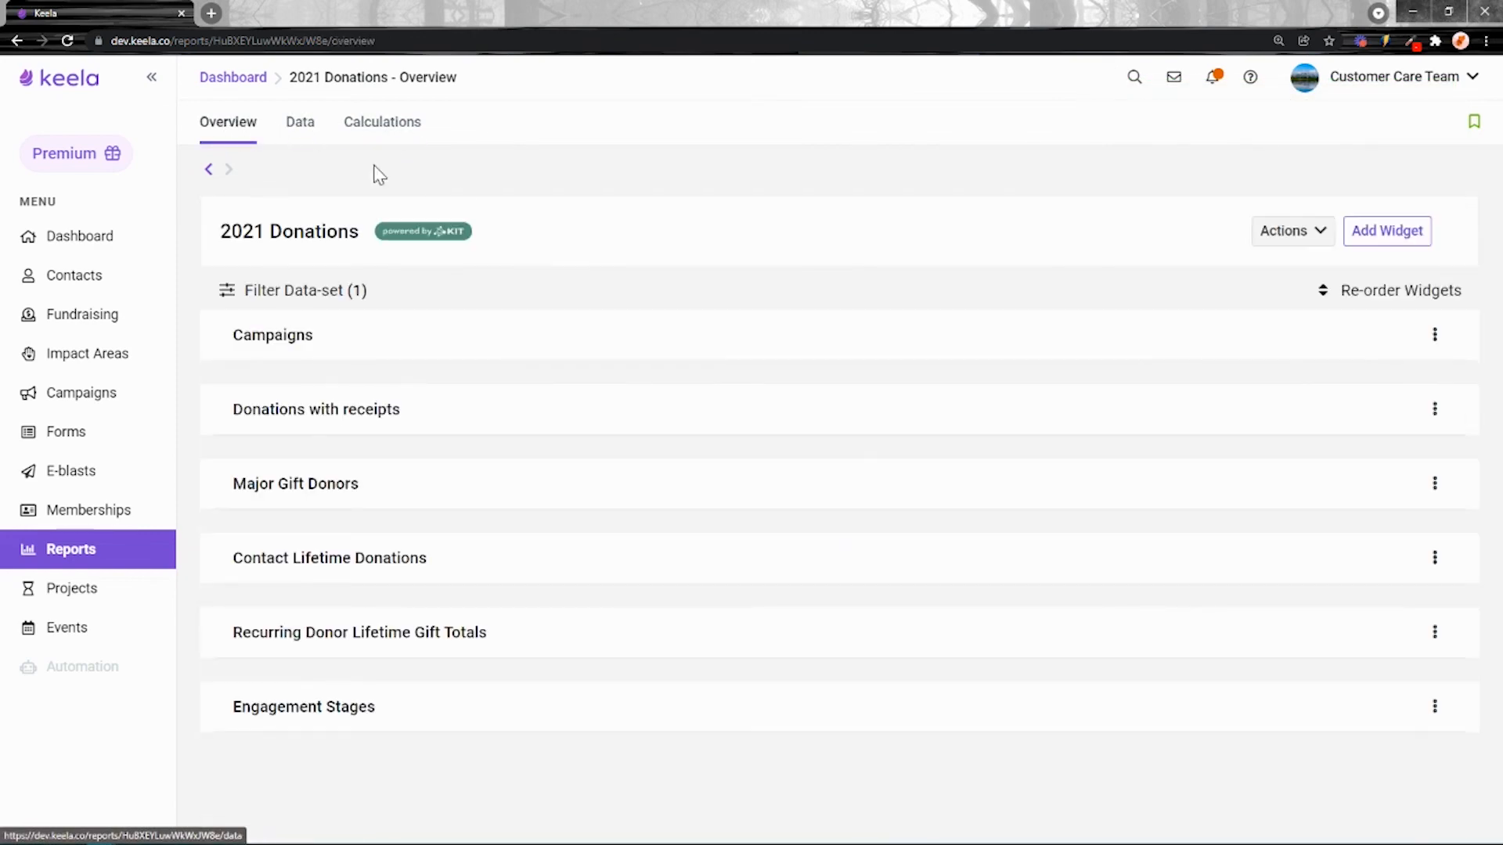
# Return to the list of all reports, start another dashboard and view the custom report types
pyautogui.click(73, 553)
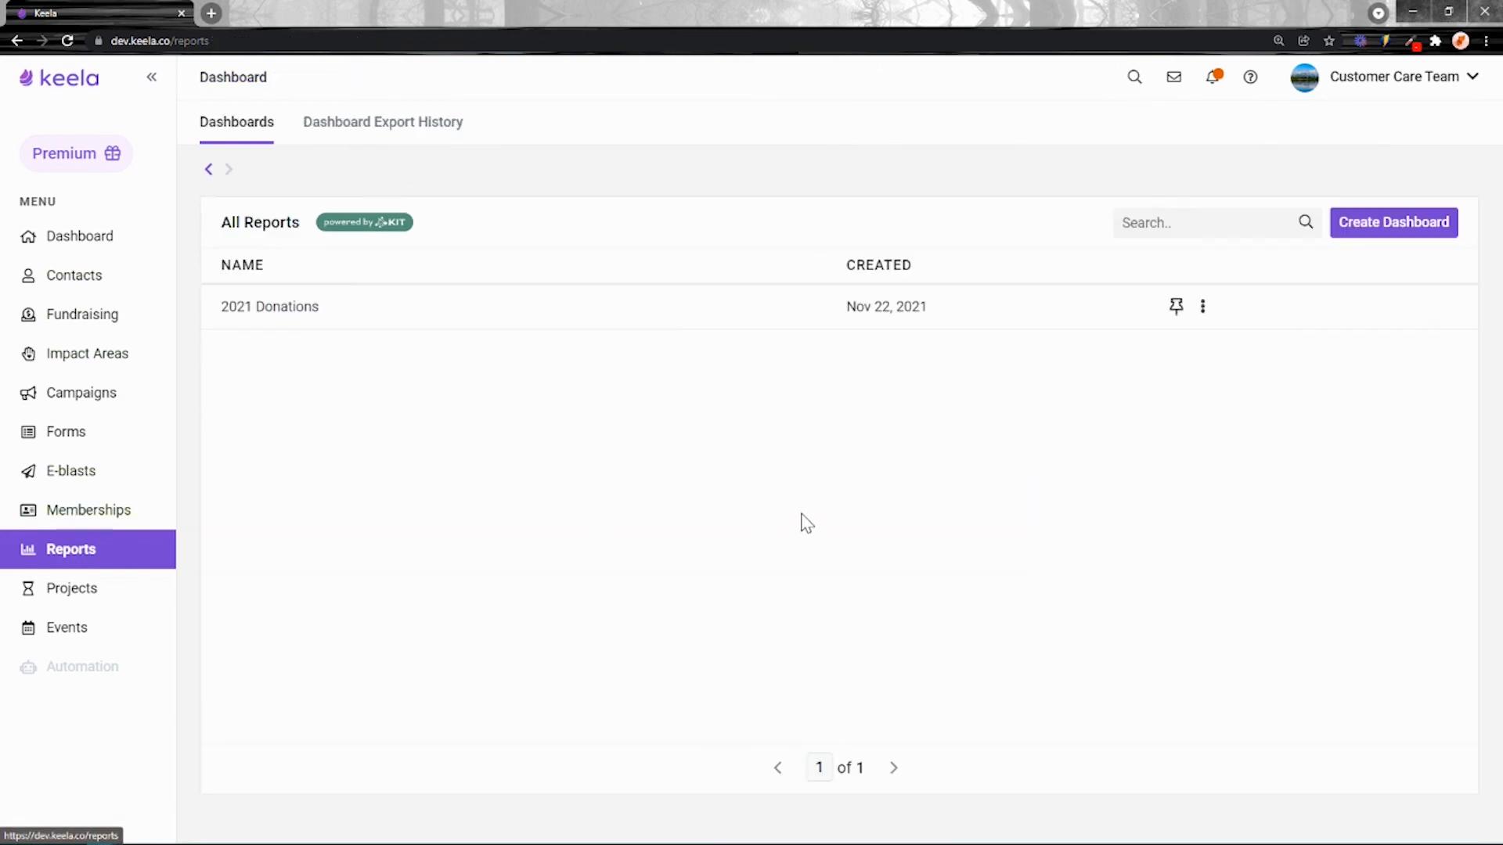
pyautogui.click(1398, 222)
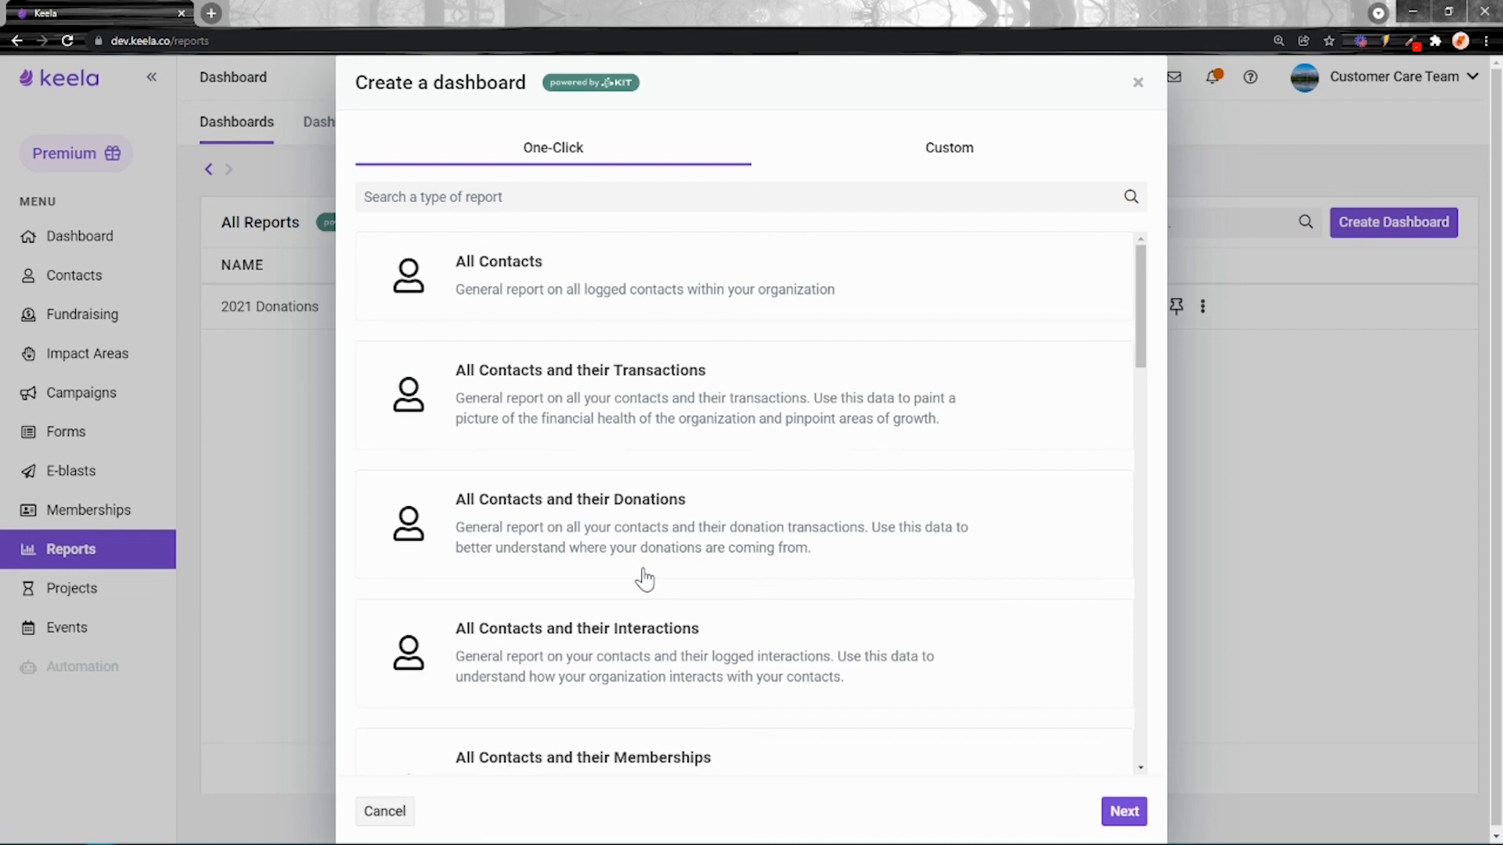
pyautogui.click(959, 150)
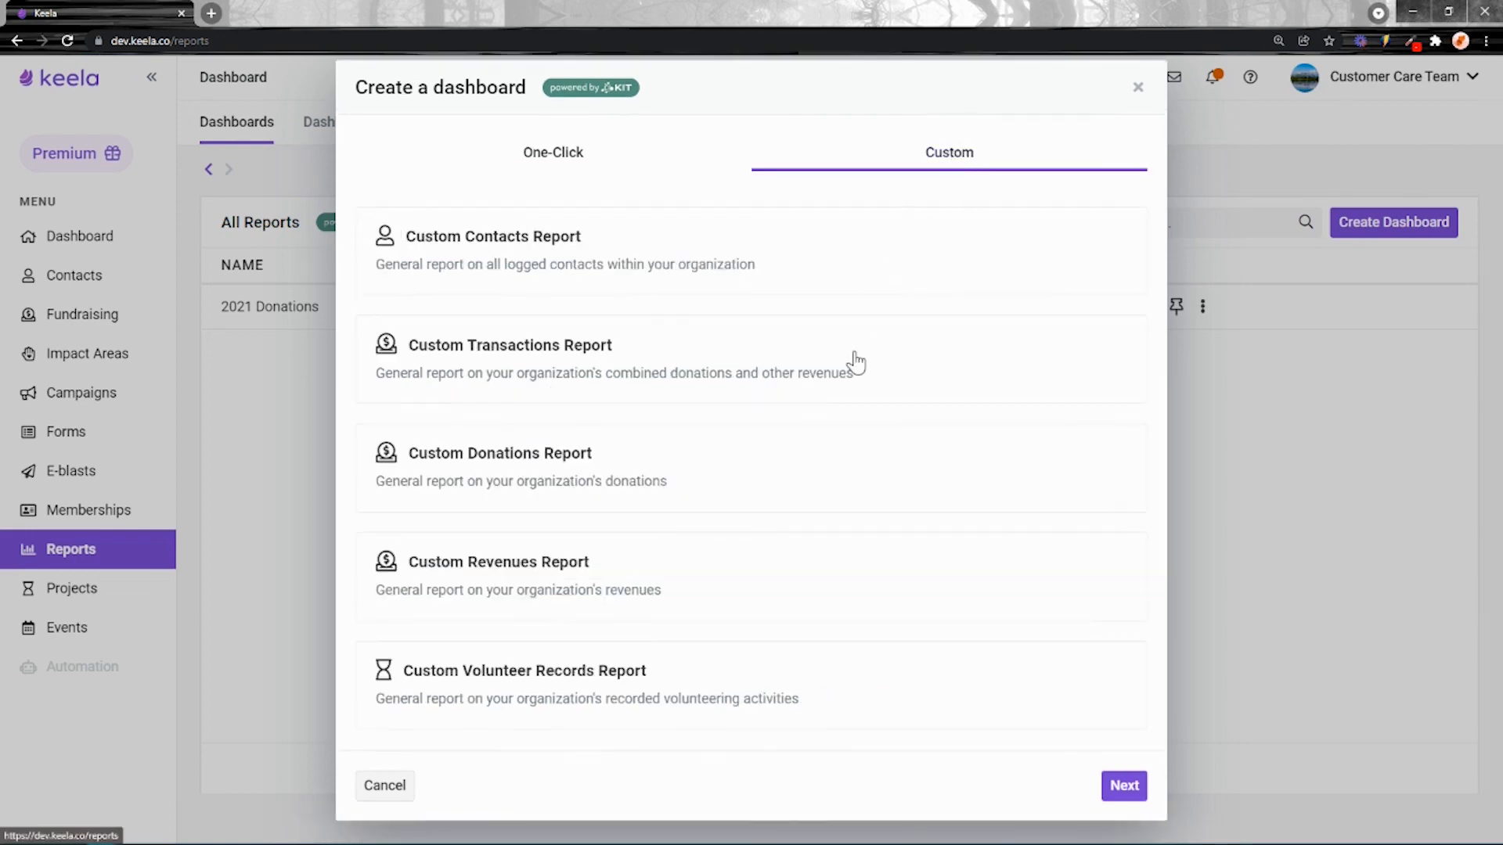
# Among the one-click report templates, select SYBUNT Contacts and set its years to 2019 and 2018
pyautogui.click(553, 154)
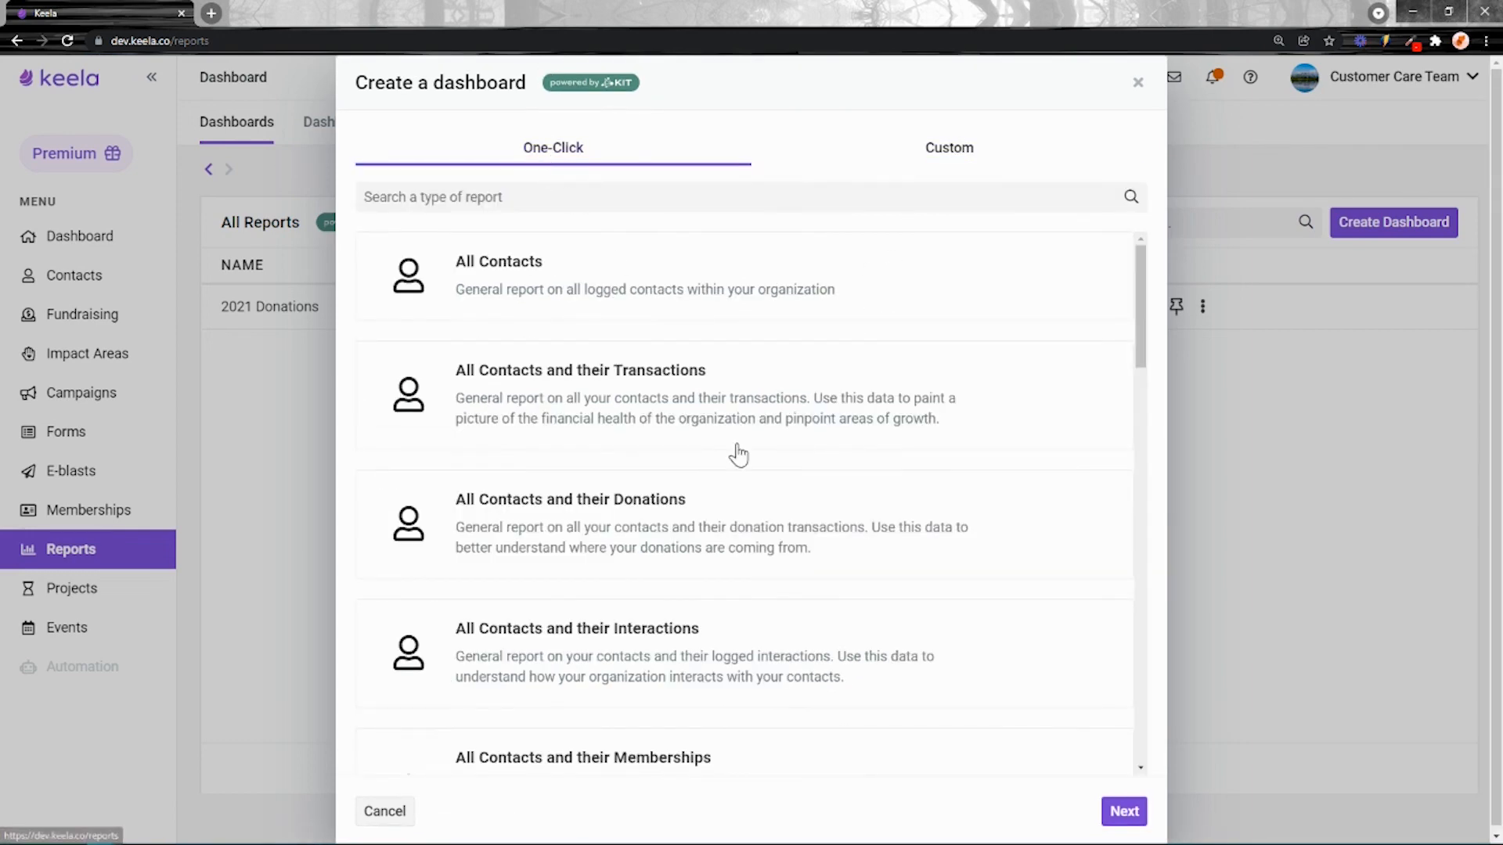
pyautogui.scroll(-3, 736, 451)
pyautogui.scroll(-10, 738, 454)
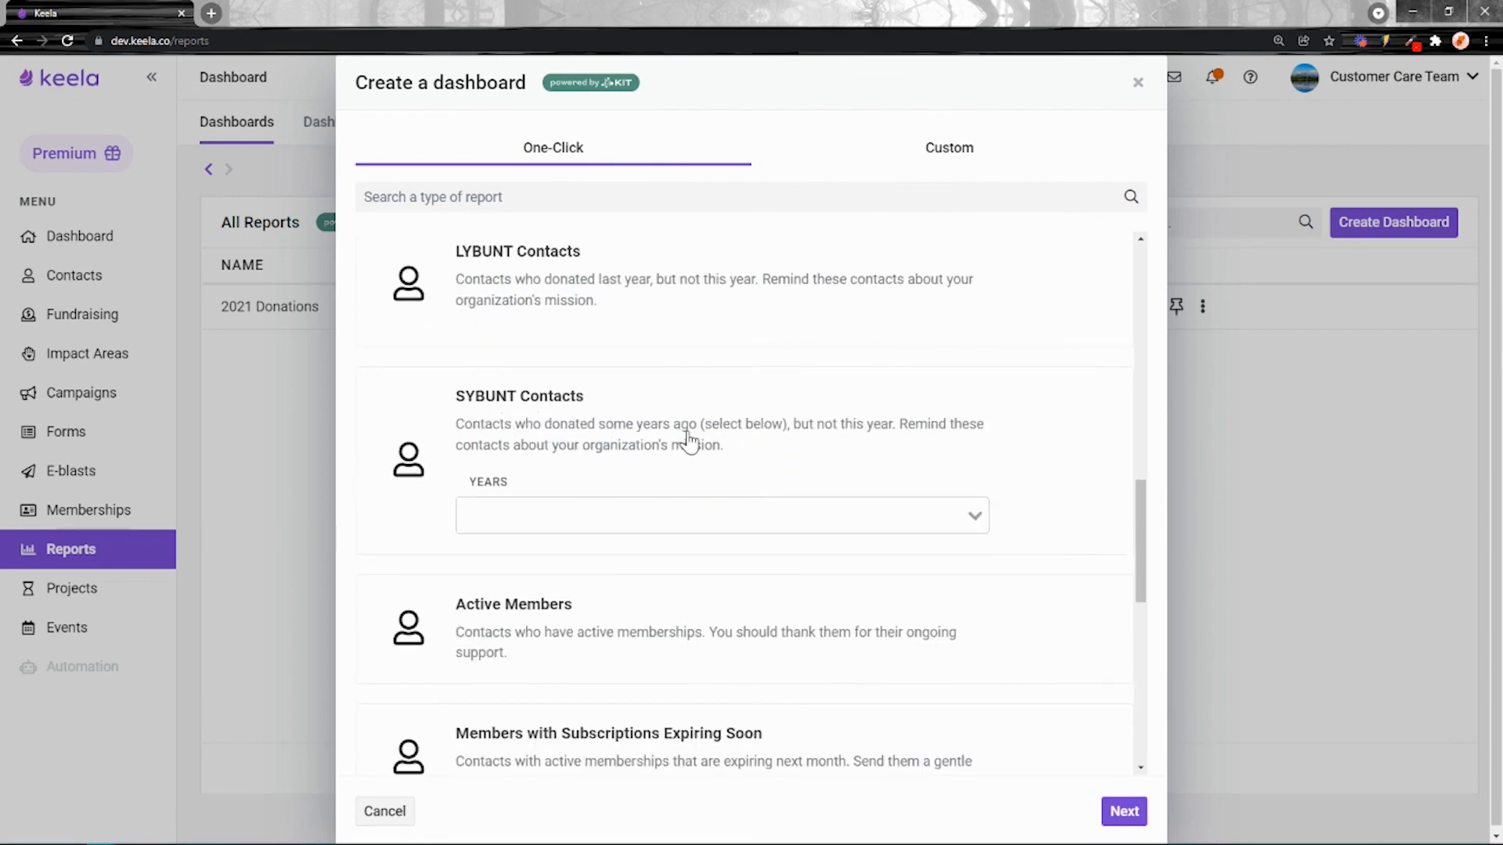
pyautogui.click(805, 525)
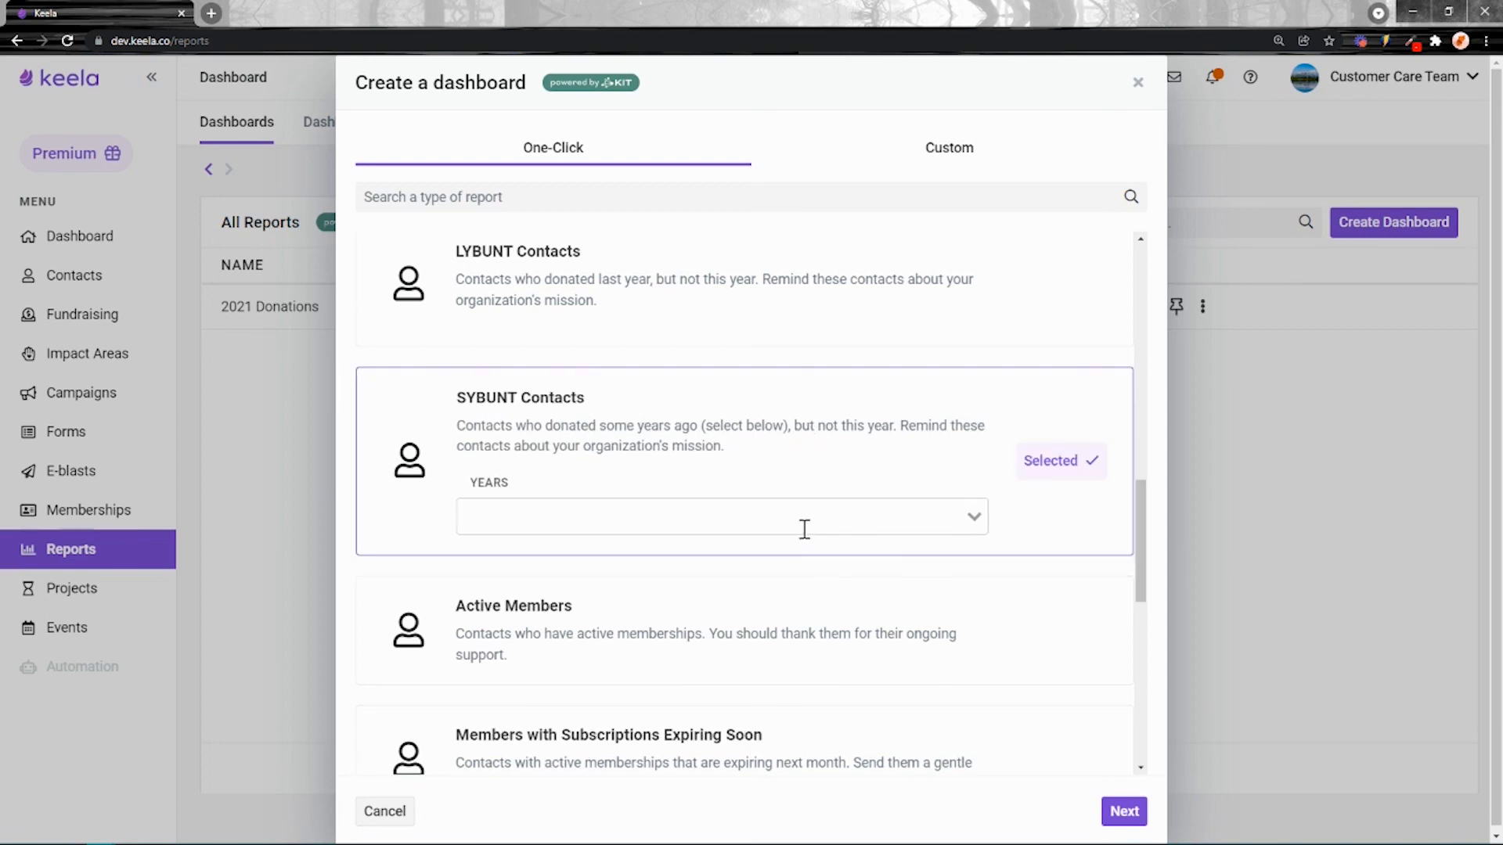
pyautogui.click(738, 581)
pyautogui.click(614, 626)
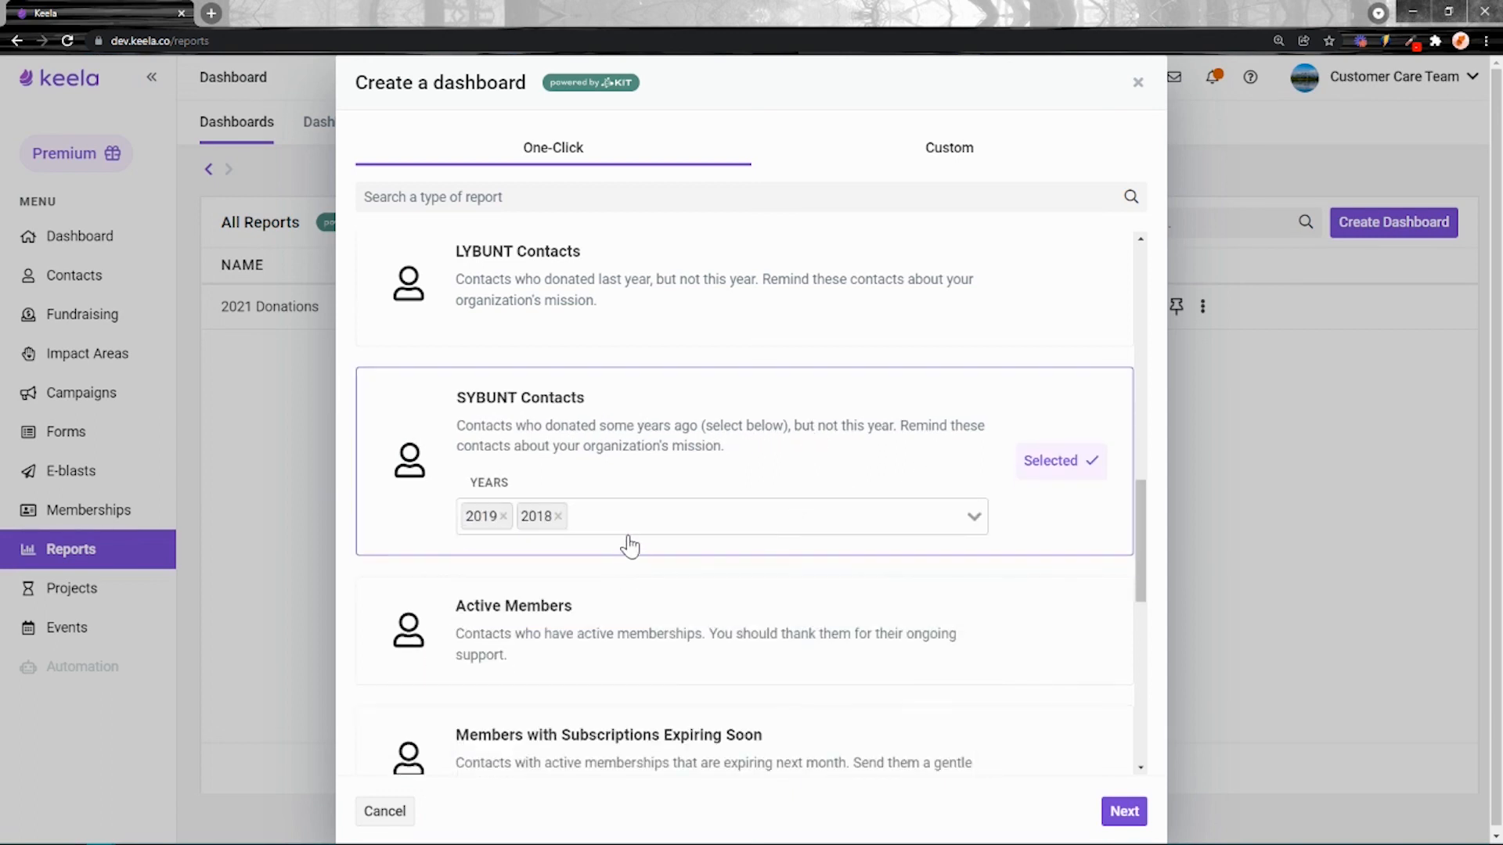
pyautogui.click(596, 662)
# Choose the one-click template Members with Subscriptions Expiring Soon and generate its dashboard
pyautogui.scroll(-9, 1010, 541)
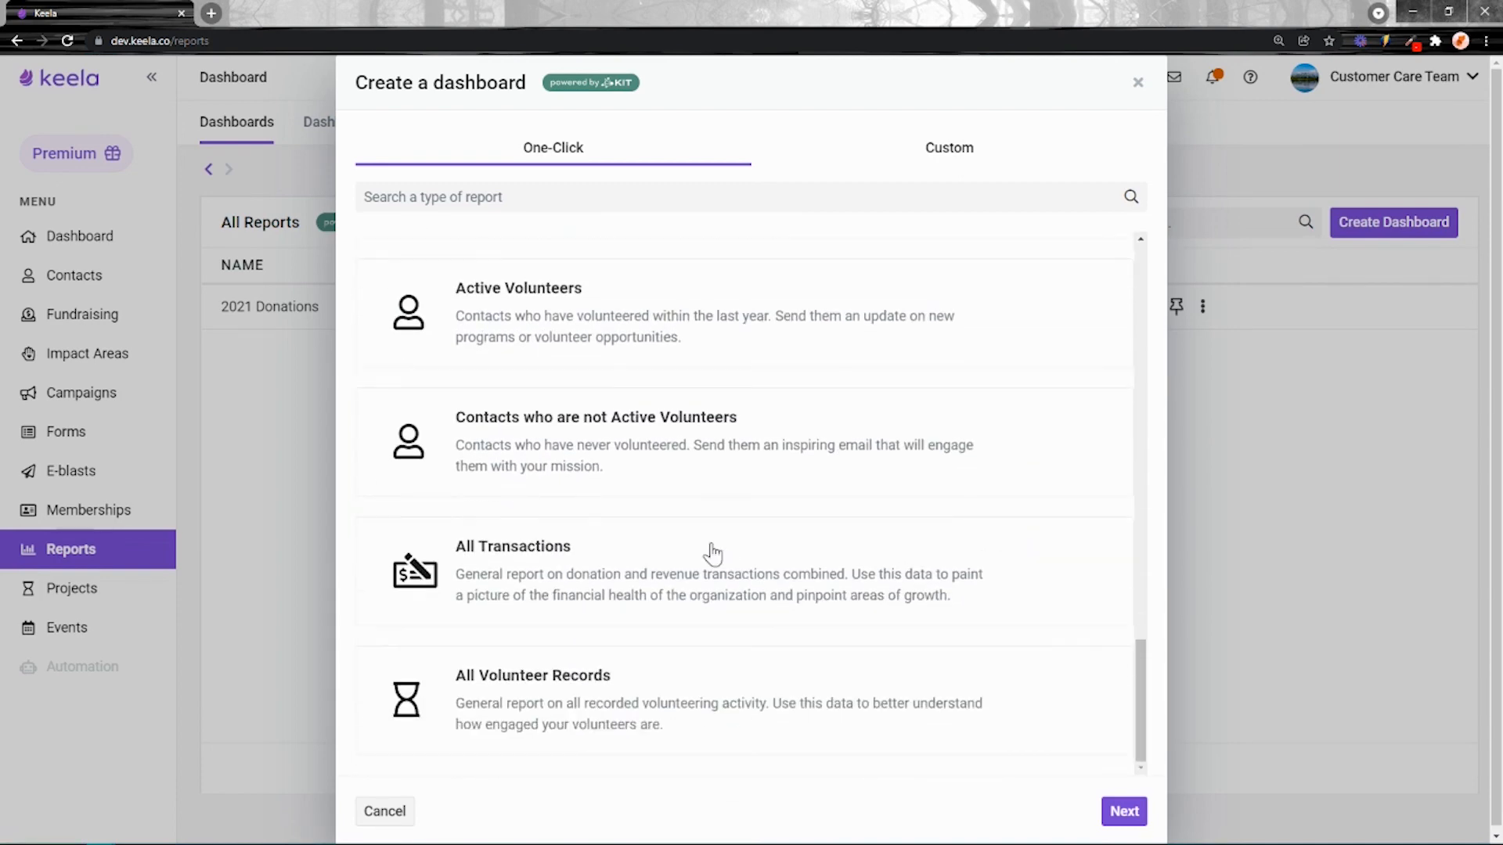
pyautogui.scroll(3, 598, 578)
pyautogui.scroll(1, 586, 620)
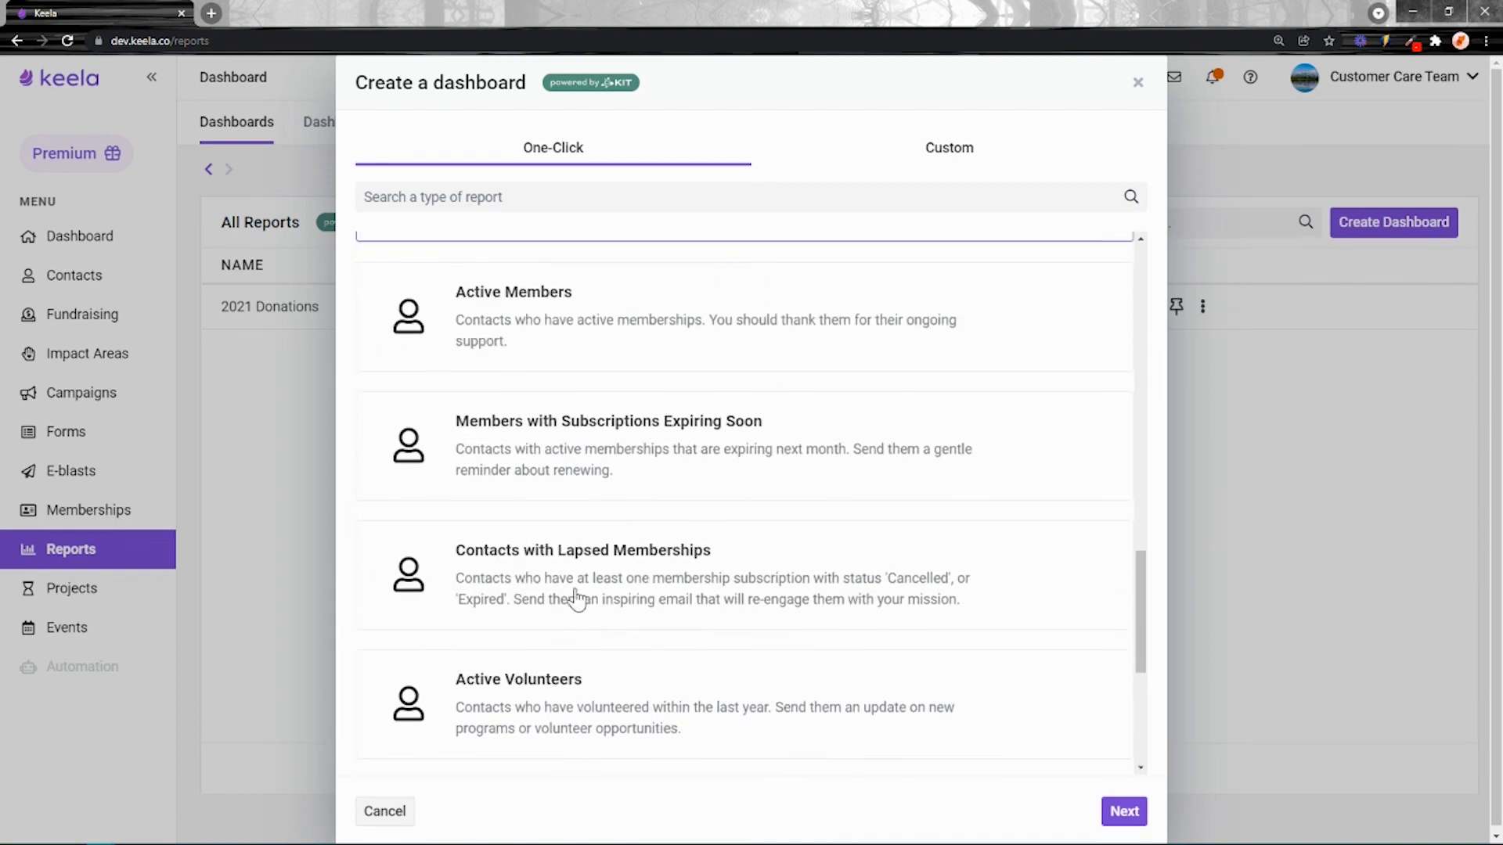
pyautogui.click(593, 447)
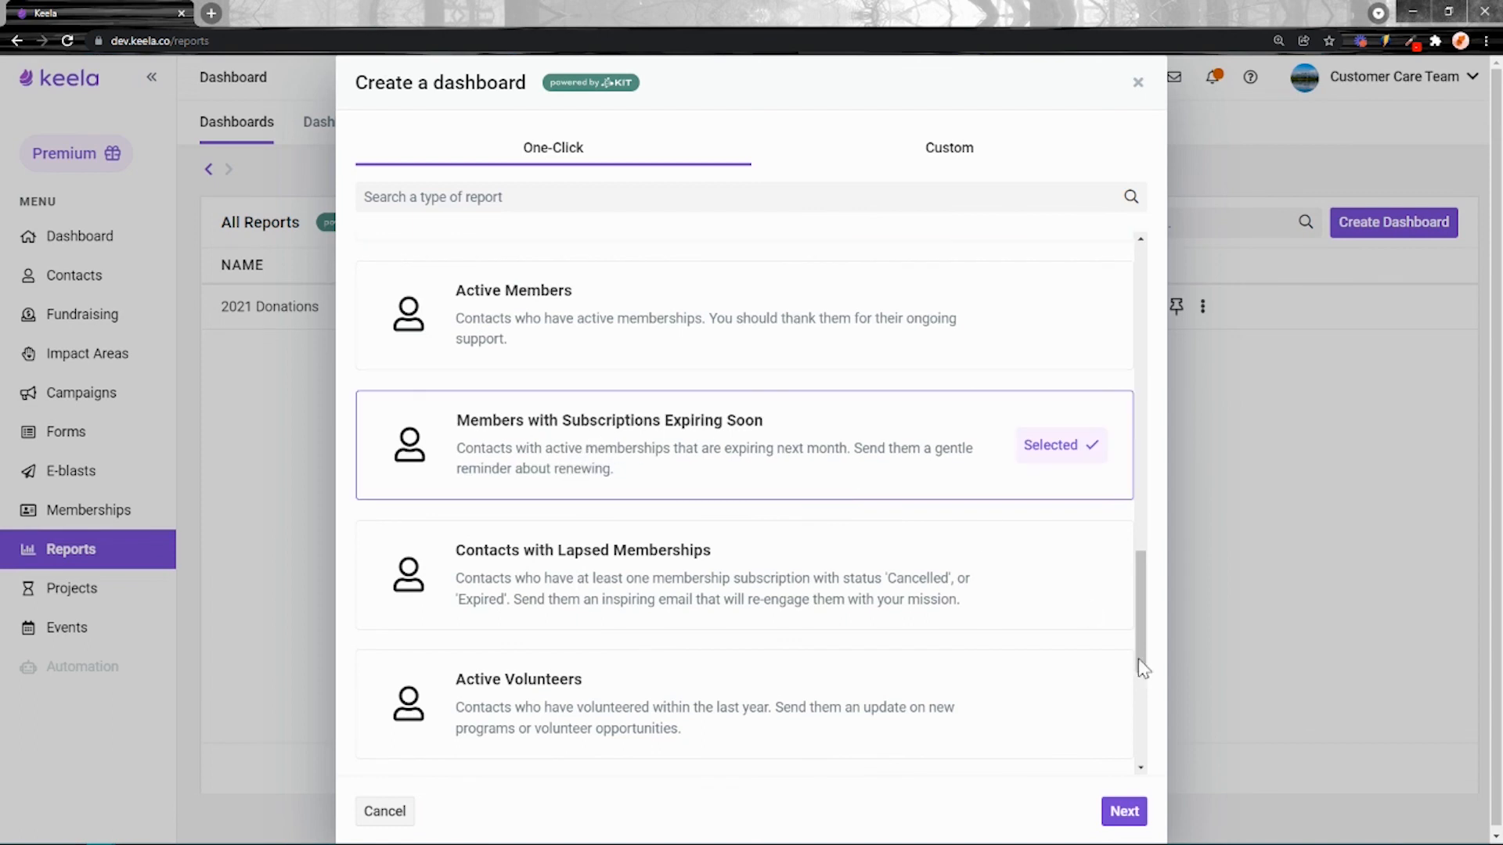
pyautogui.click(1127, 812)
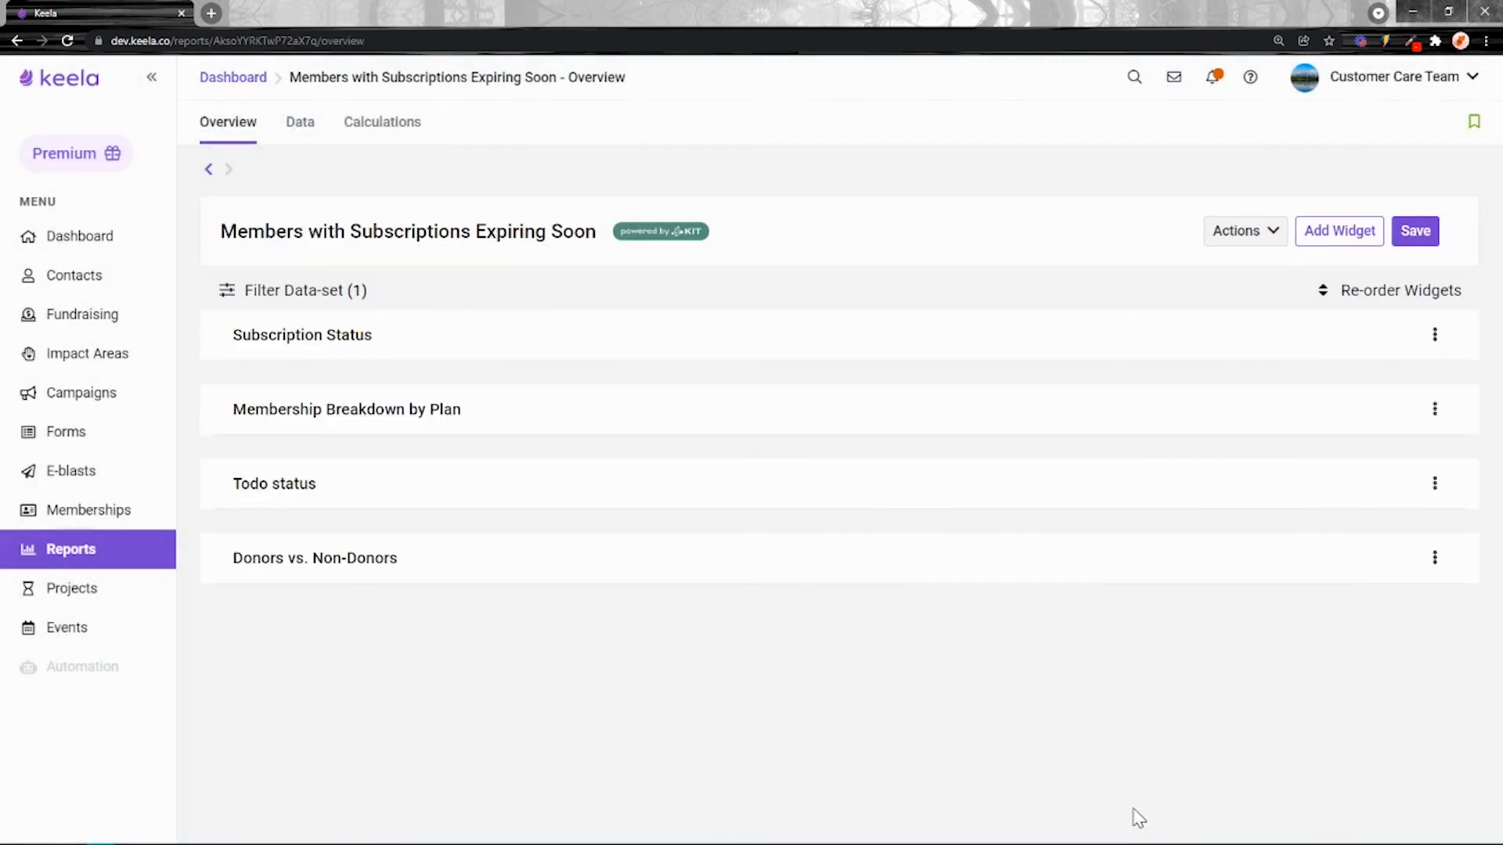
# Review the expiring subscriptions dashboard's widgets through Donors vs. Non-Donors, and return to the list of all reports without saving
pyautogui.moveTo(415, 344); pyautogui.dragTo(329, 332)
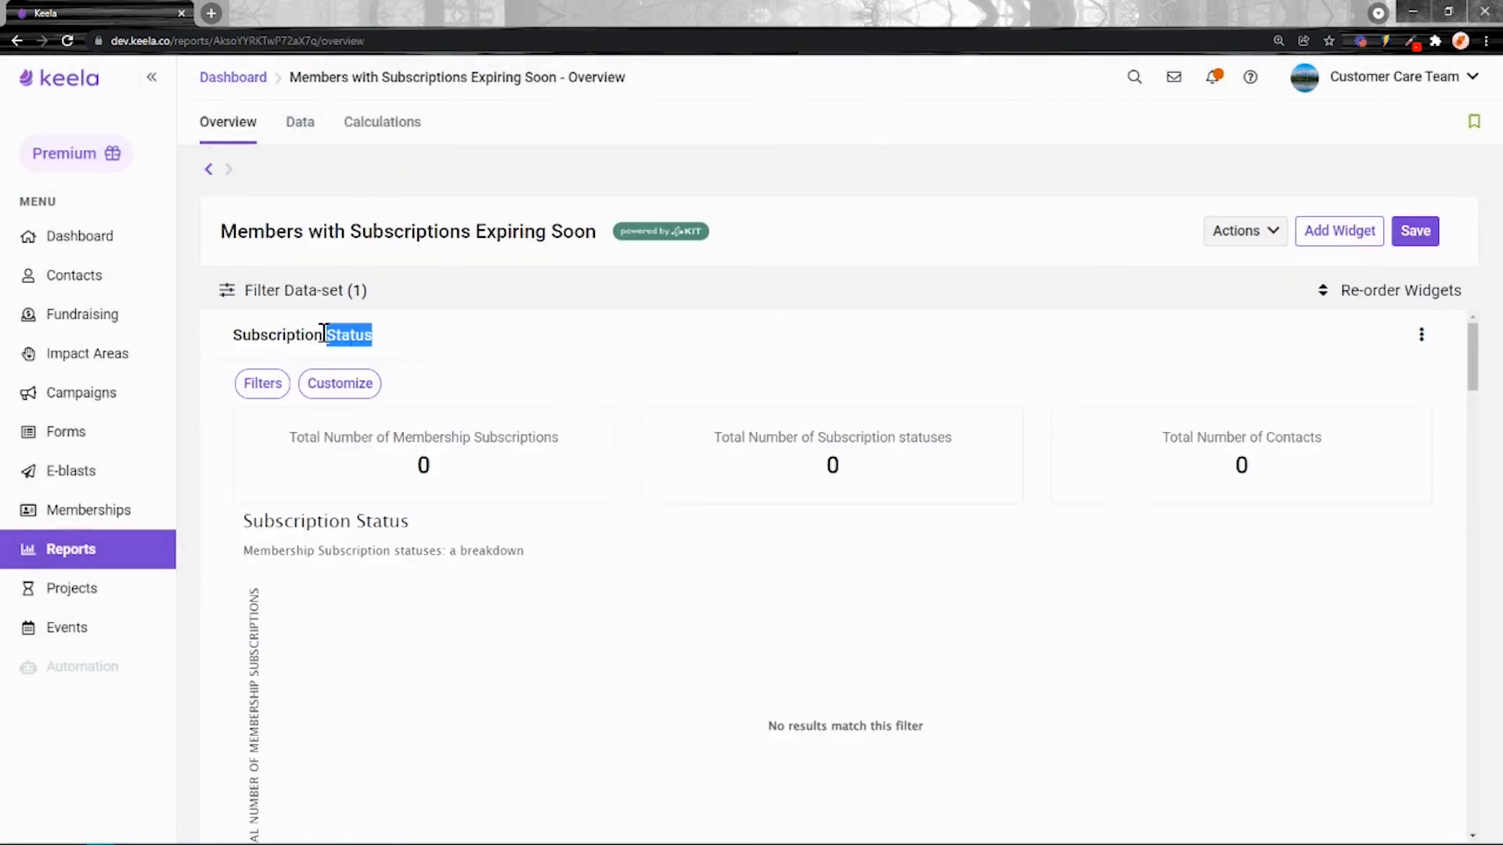
pyautogui.scroll(-5, 399, 360)
pyautogui.moveTo(462, 462); pyautogui.dragTo(329, 512)
pyautogui.scroll(-5, 386, 503)
pyautogui.scroll(-11, 335, 508)
pyautogui.scroll(4, 362, 516)
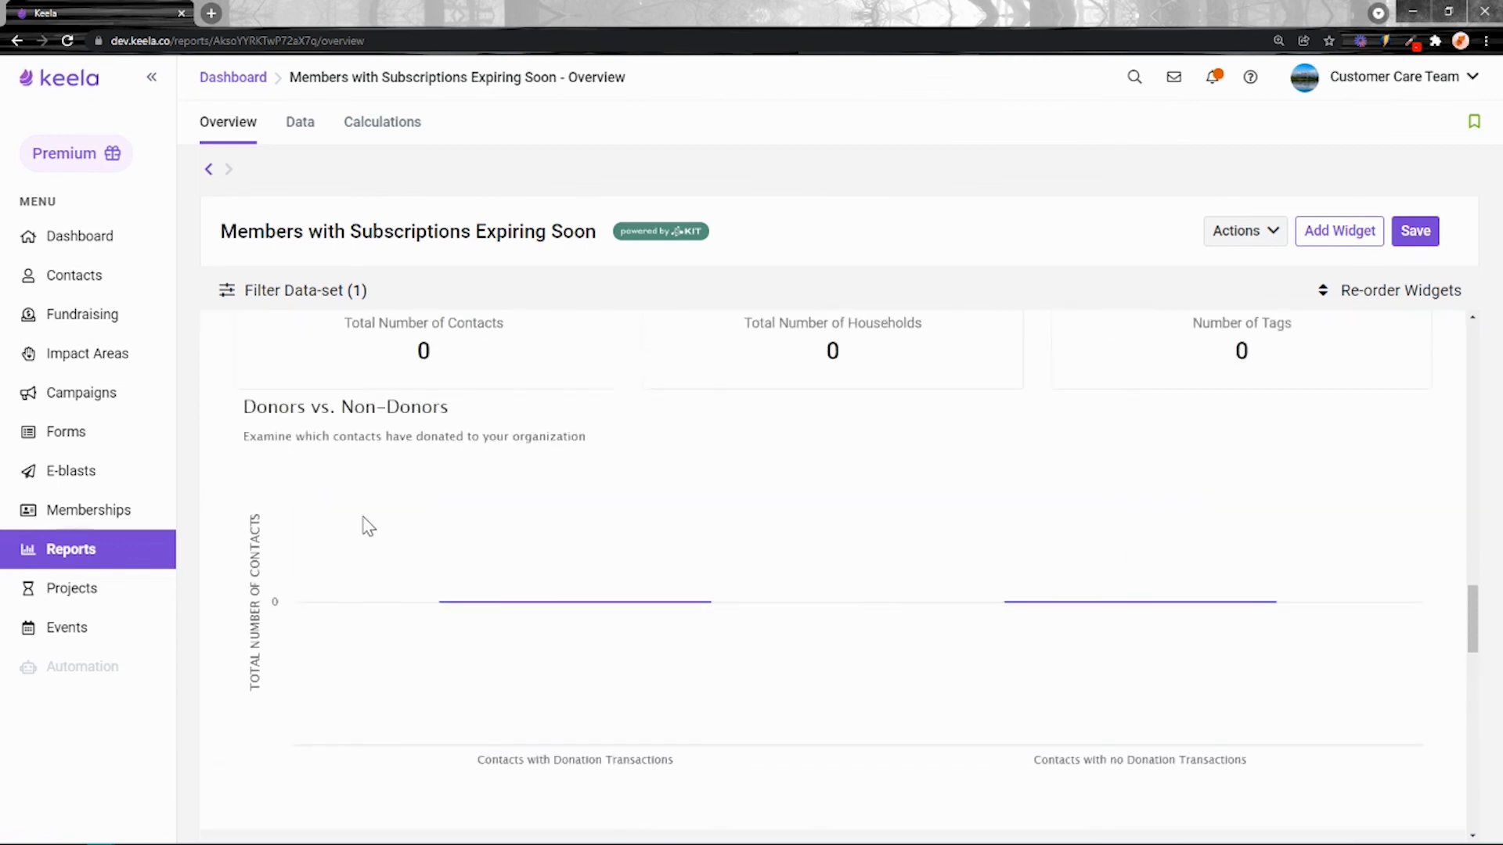
pyautogui.moveTo(475, 470); pyautogui.dragTo(249, 405)
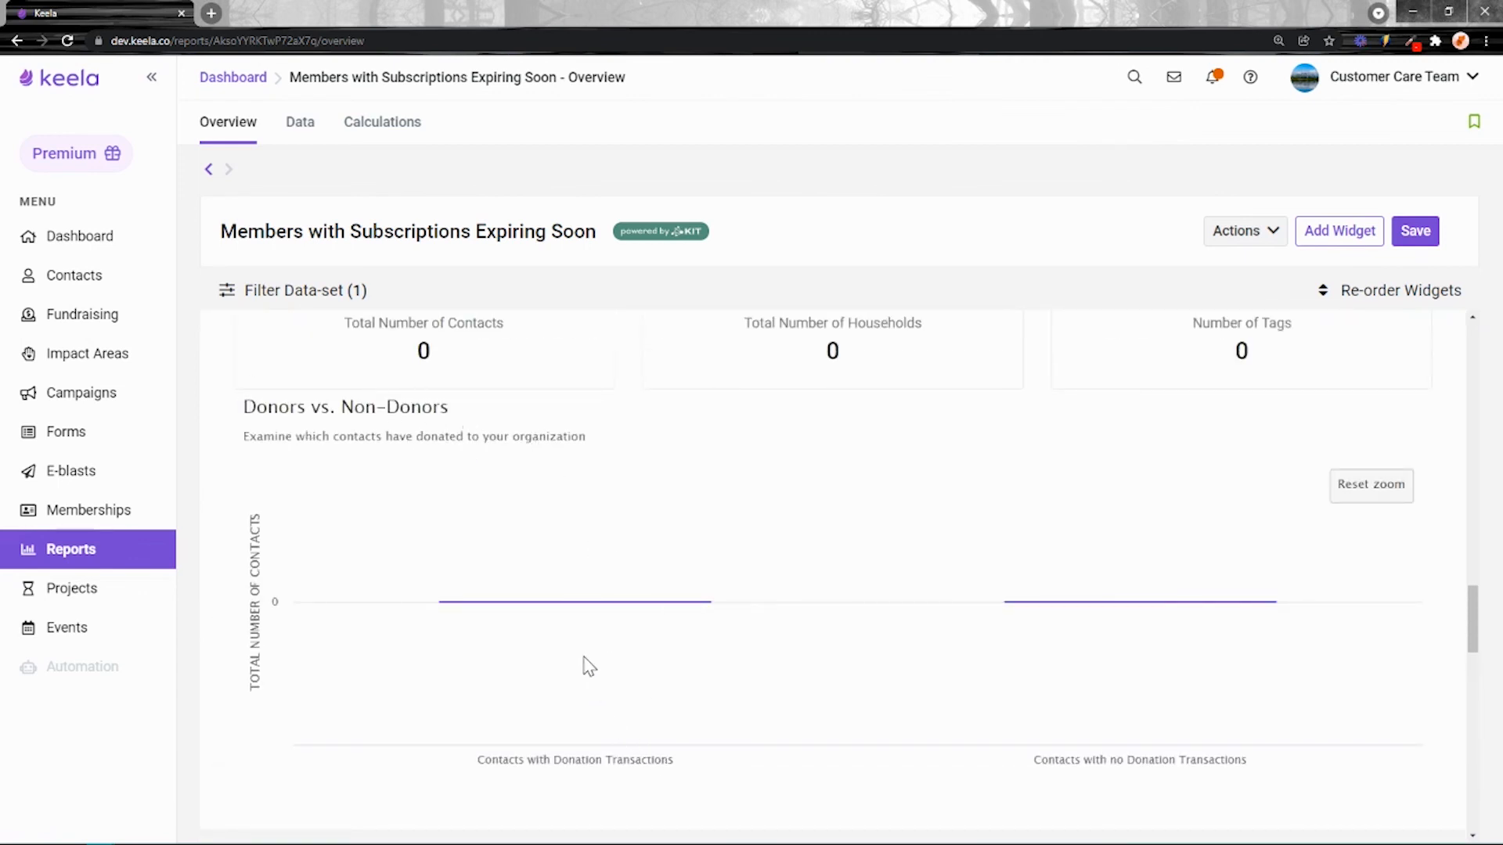
pyautogui.scroll(10, 583, 657)
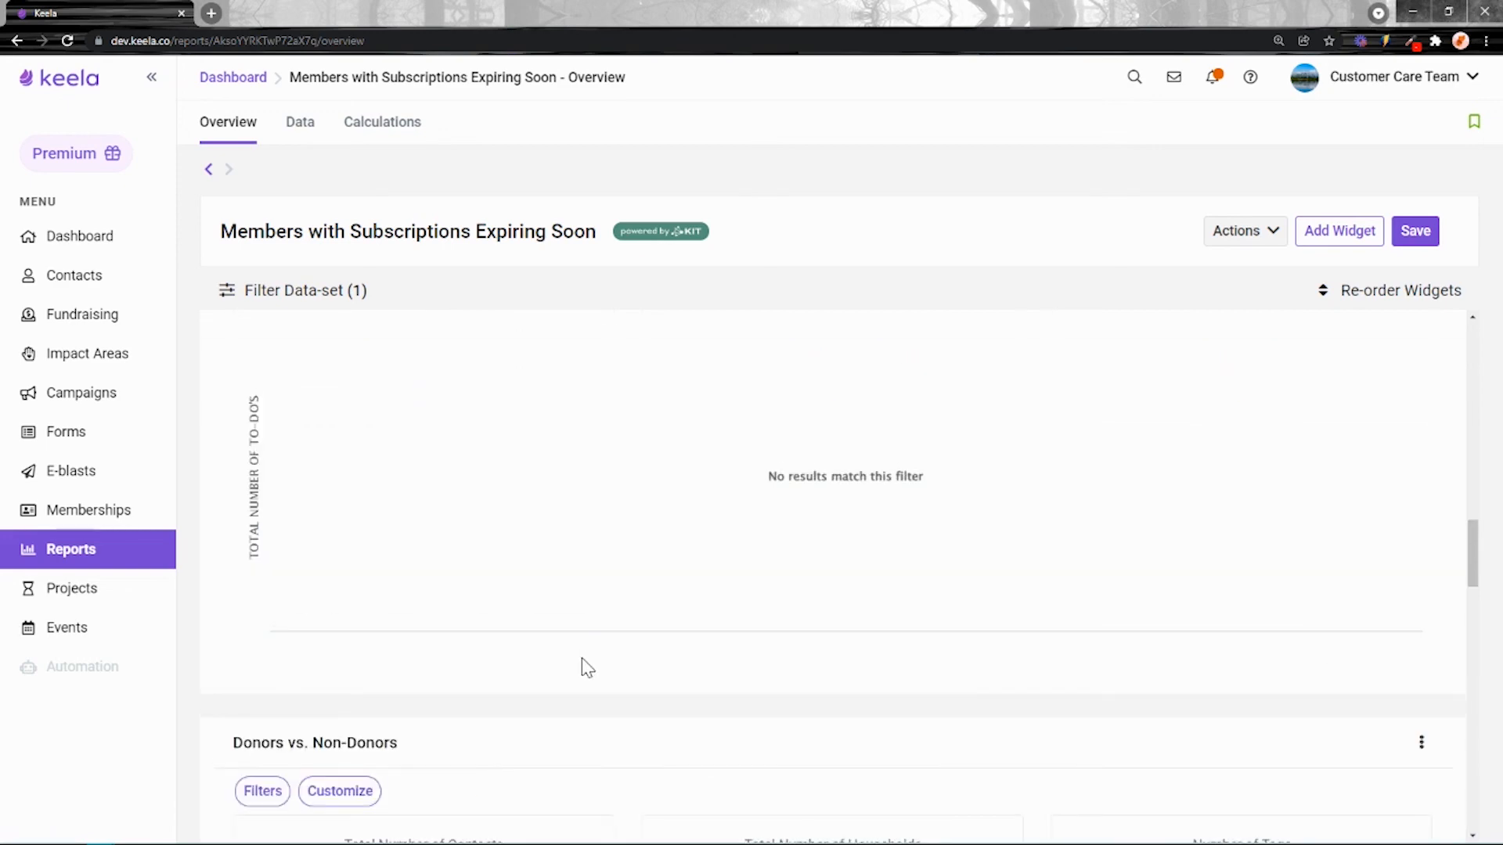
pyautogui.click(140, 557)
pyautogui.click(850, 492)
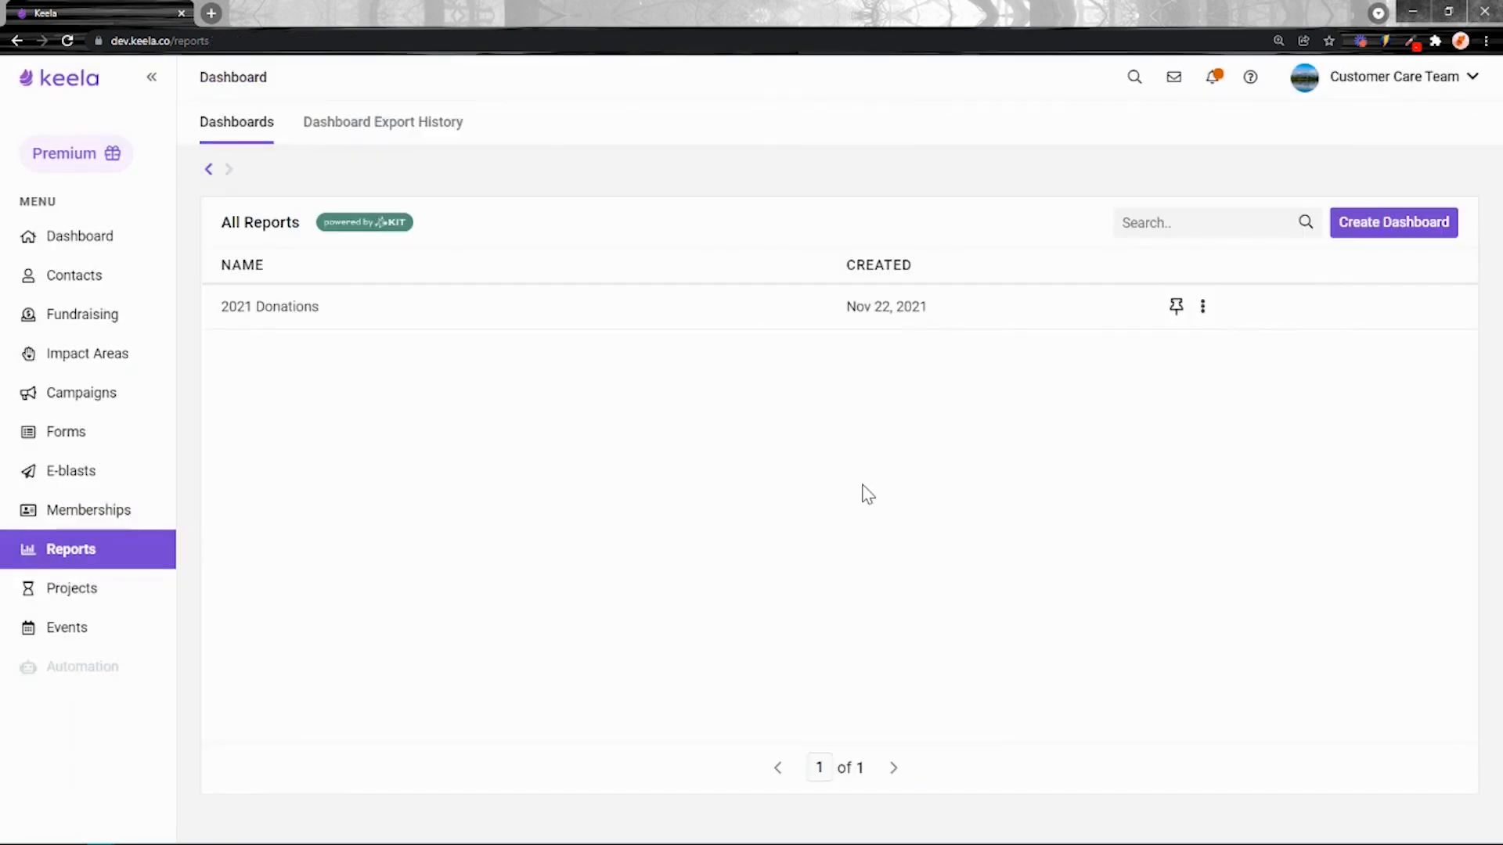